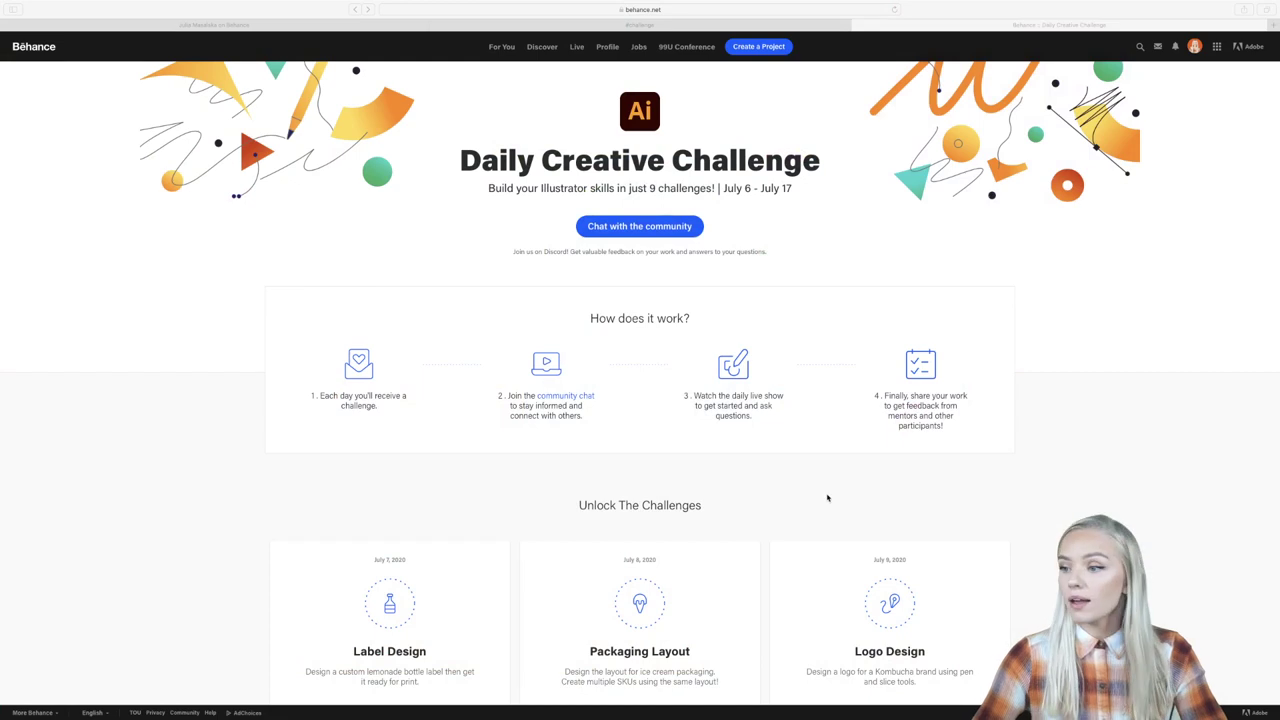
Scroll through the Behance Daily Creative Challenge cards, briefly selecting the page address.
{"action": "scroll", "coordinate": [826, 491], "scroll_direction": "down", "scroll_amount": 5}
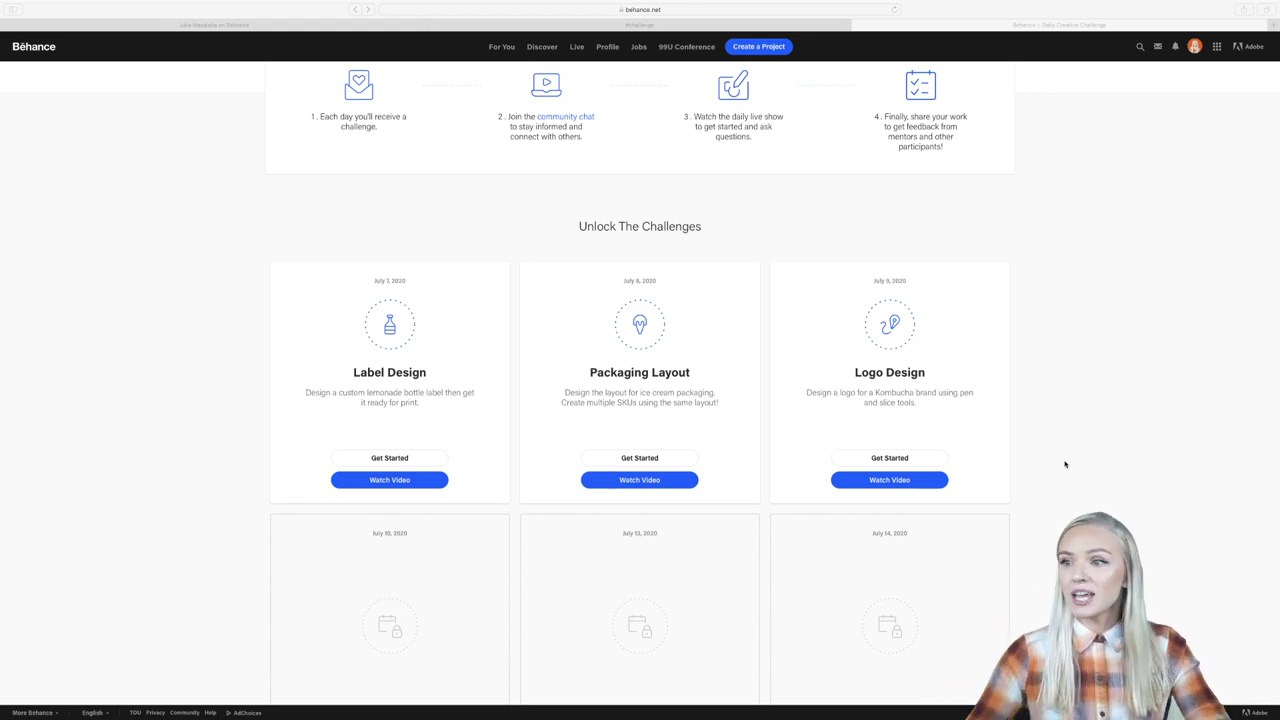
{"action": "scroll", "coordinate": [1065, 464], "scroll_direction": "down", "scroll_amount": 1}
{"action": "scroll", "coordinate": [1065, 464], "scroll_direction": "up", "scroll_amount": 5}
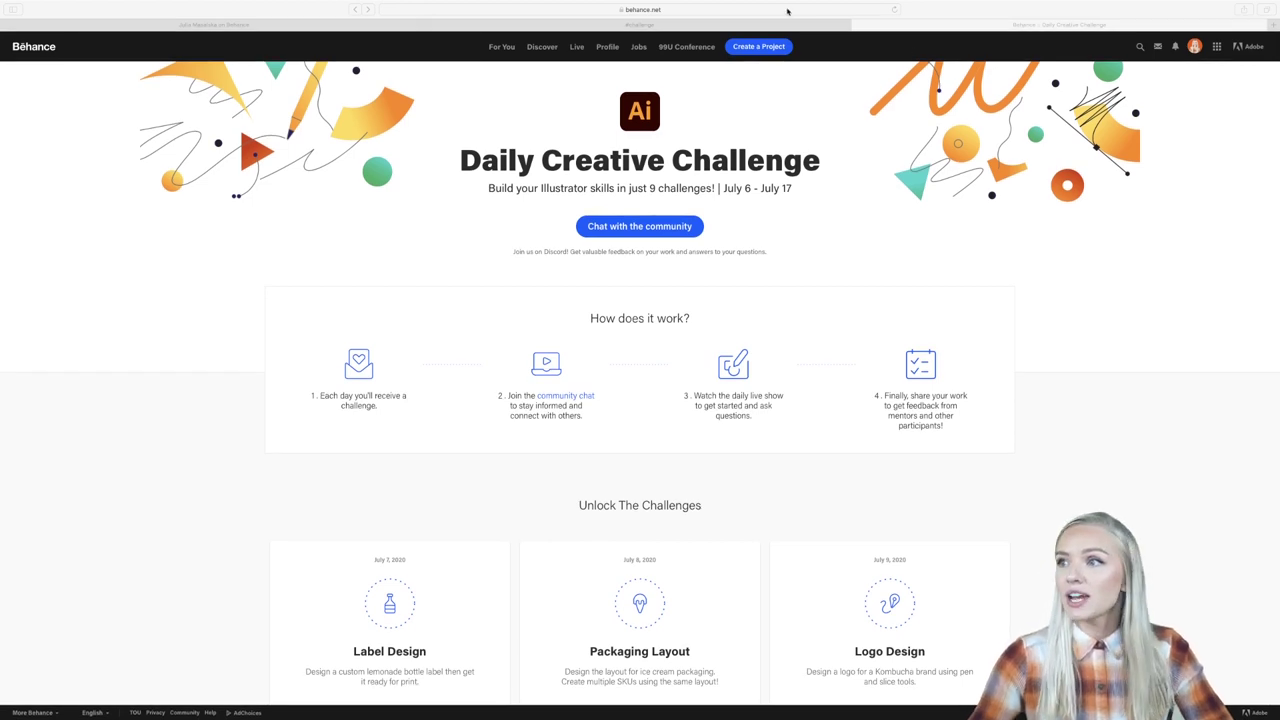
{"action": "left_click", "coordinate": [442, 12]}
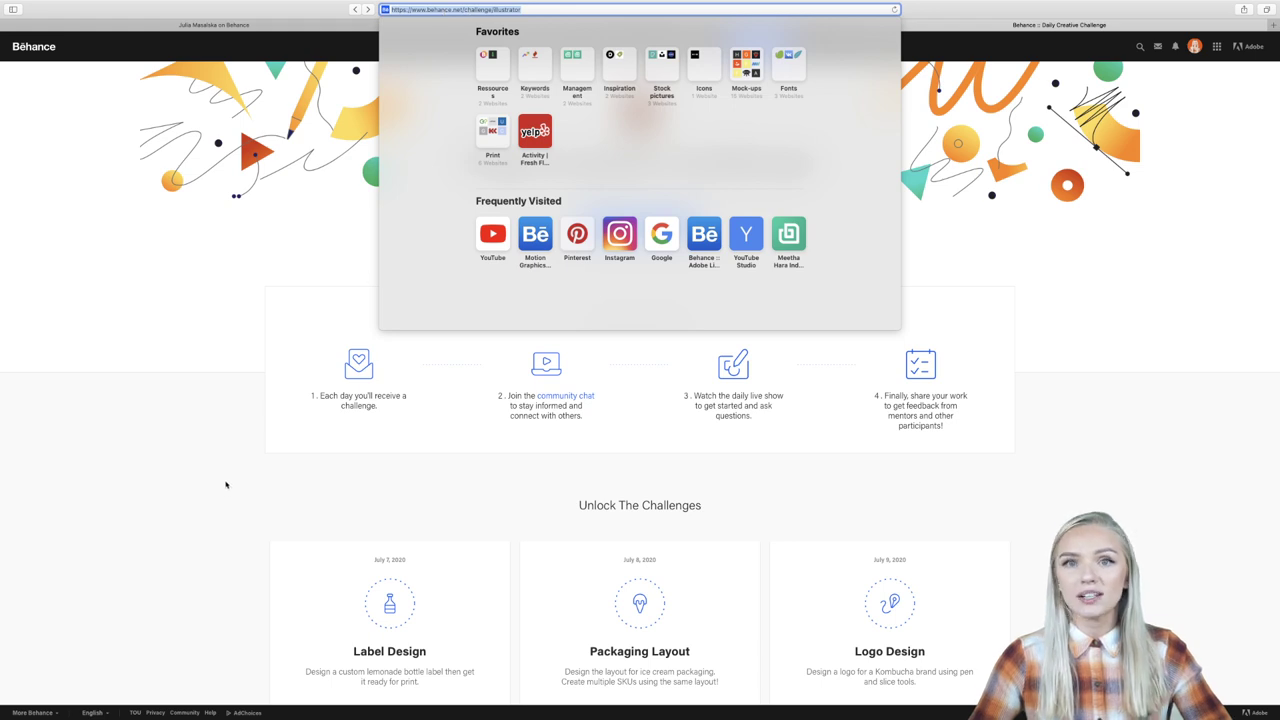
{"action": "left_click", "coordinate": [259, 482]}
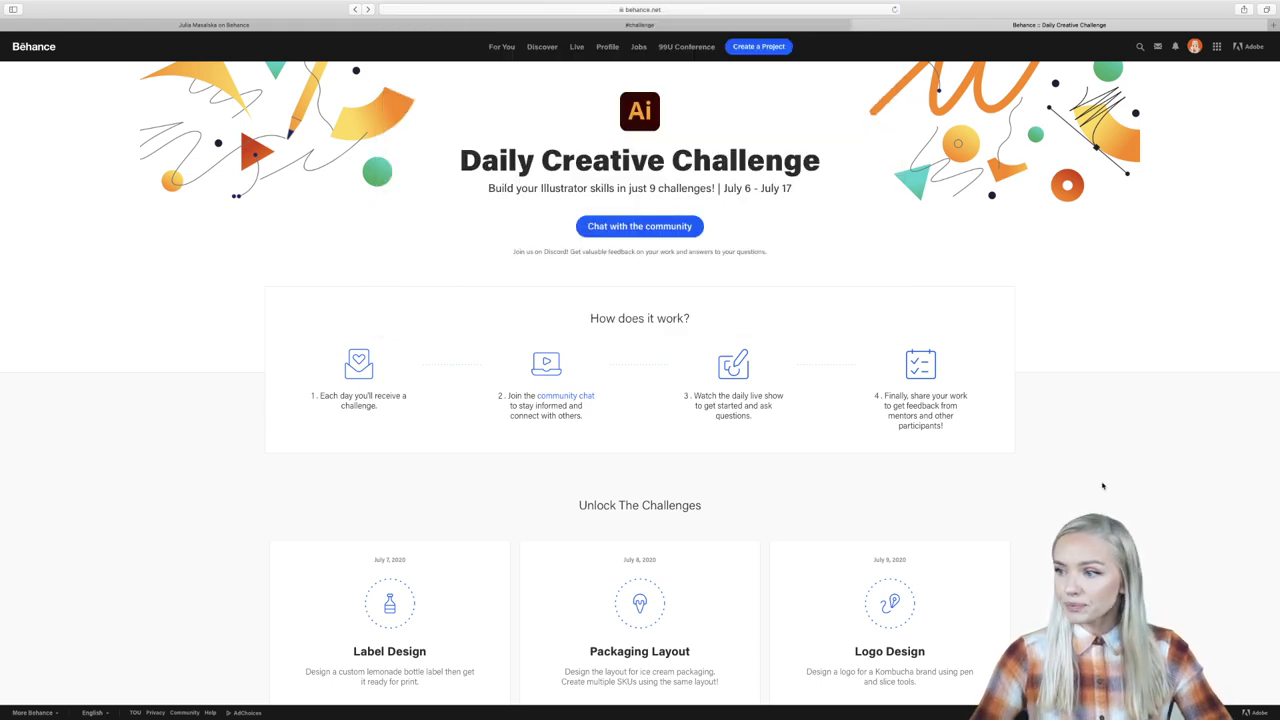
{"action": "scroll", "coordinate": [1101, 485], "scroll_direction": "down", "scroll_amount": 5}
{"action": "scroll", "coordinate": [1101, 485], "scroll_direction": "down", "scroll_amount": 3}
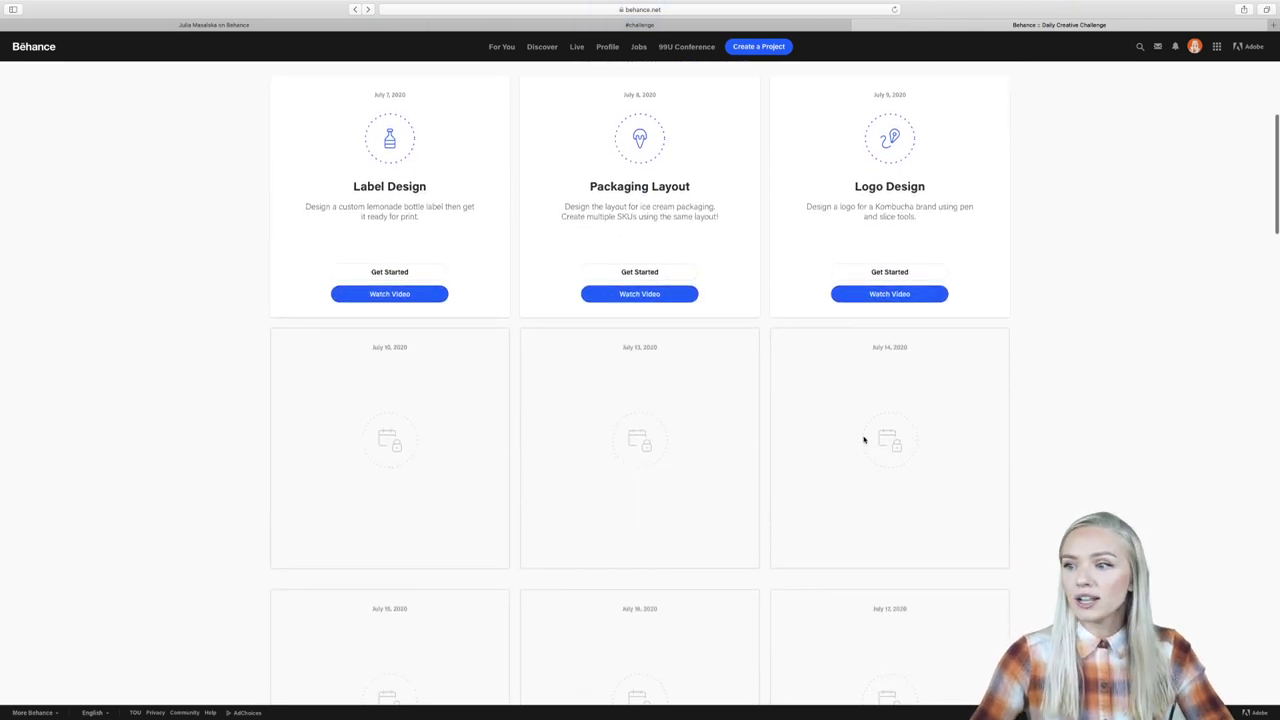
{"action": "scroll", "coordinate": [1027, 431], "scroll_direction": "up", "scroll_amount": 1}
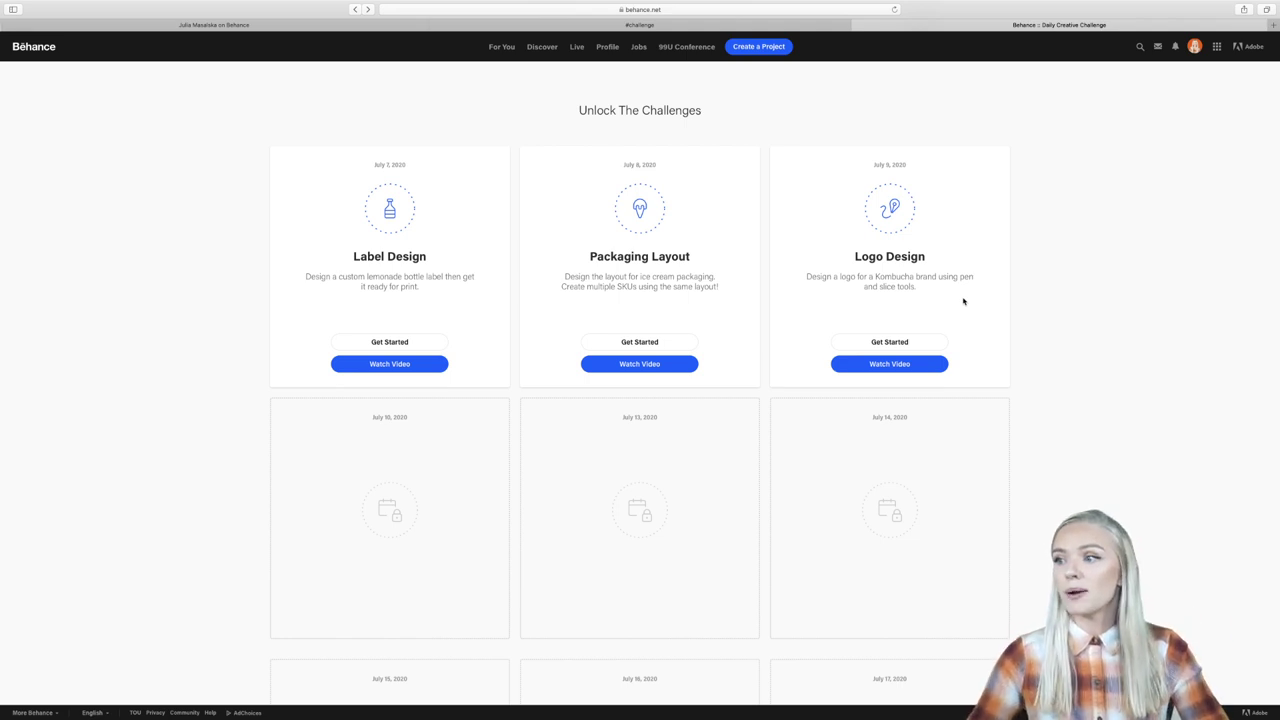
{"action": "scroll", "coordinate": [1018, 307], "scroll_direction": "down", "scroll_amount": 3}
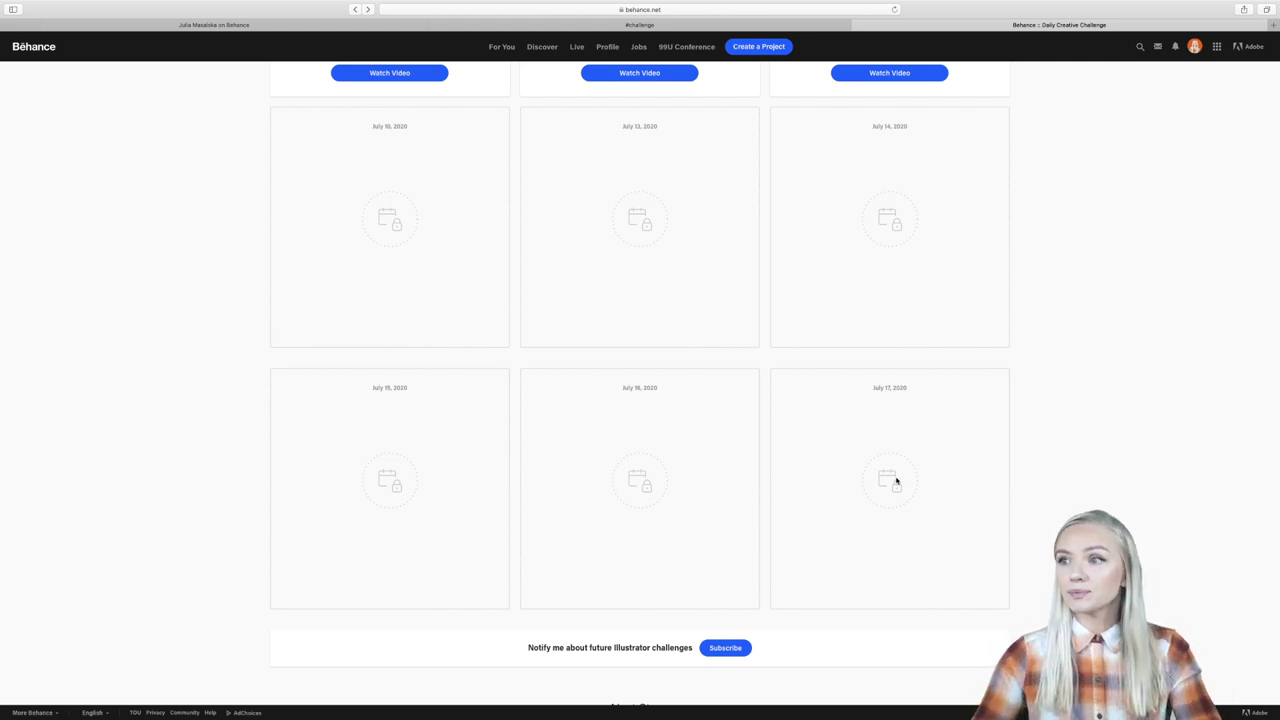
{"action": "scroll", "coordinate": [896, 482], "scroll_direction": "up", "scroll_amount": 5}
{"action": "scroll", "coordinate": [896, 482], "scroll_direction": "up", "scroll_amount": 5}
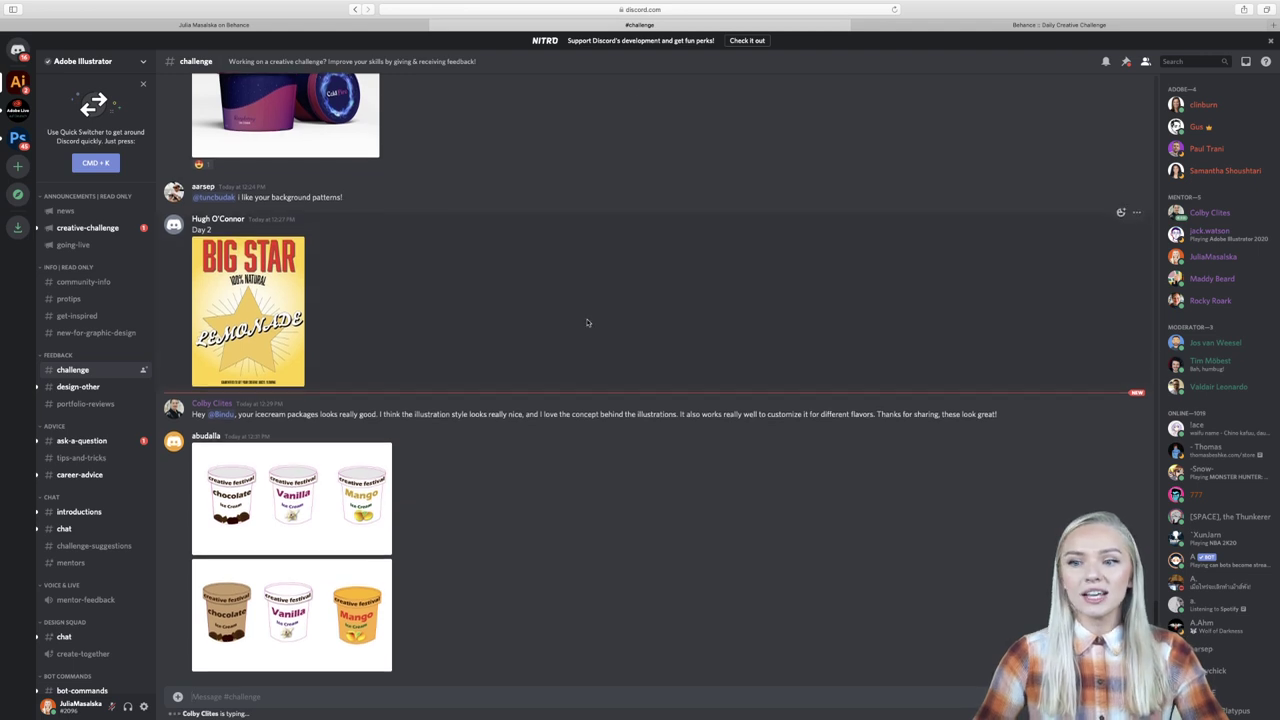
Scroll up through the entries posted in the Discord #challenge channel.
{"action": "scroll", "coordinate": [530, 576], "scroll_direction": "up", "scroll_amount": 5}
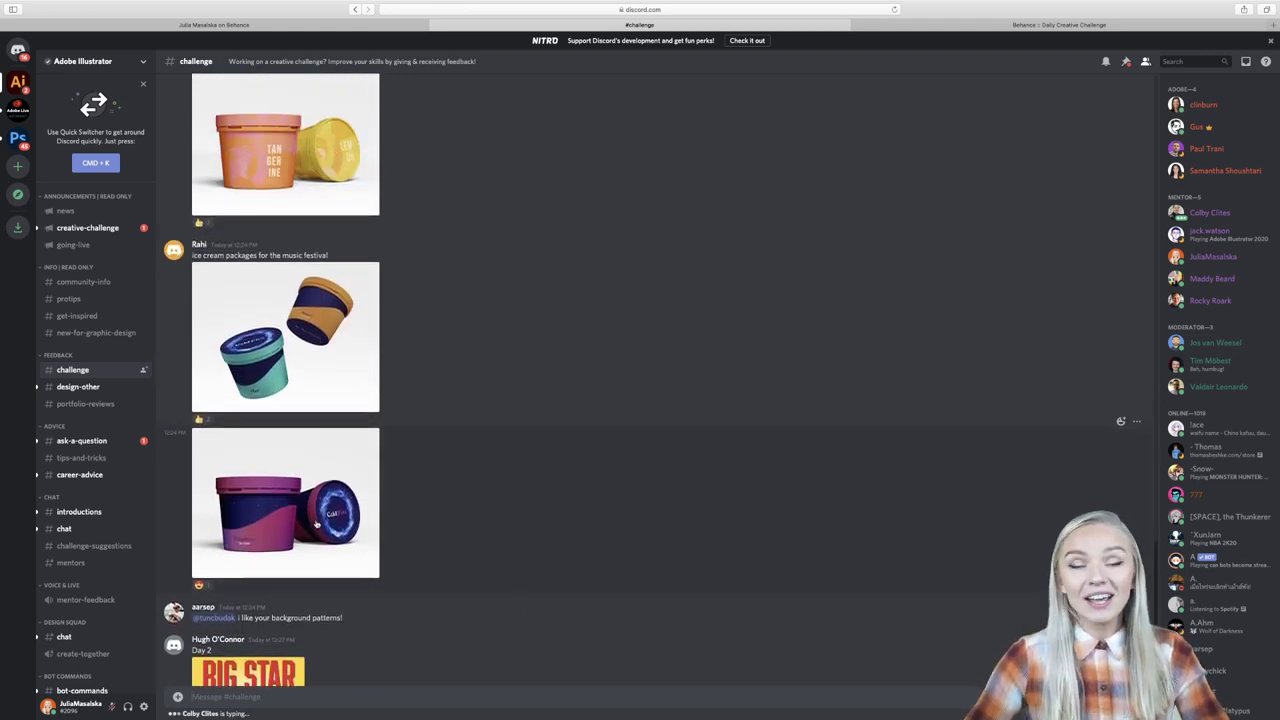
{"action": "scroll", "coordinate": [466, 465], "scroll_direction": "up", "scroll_amount": 5}
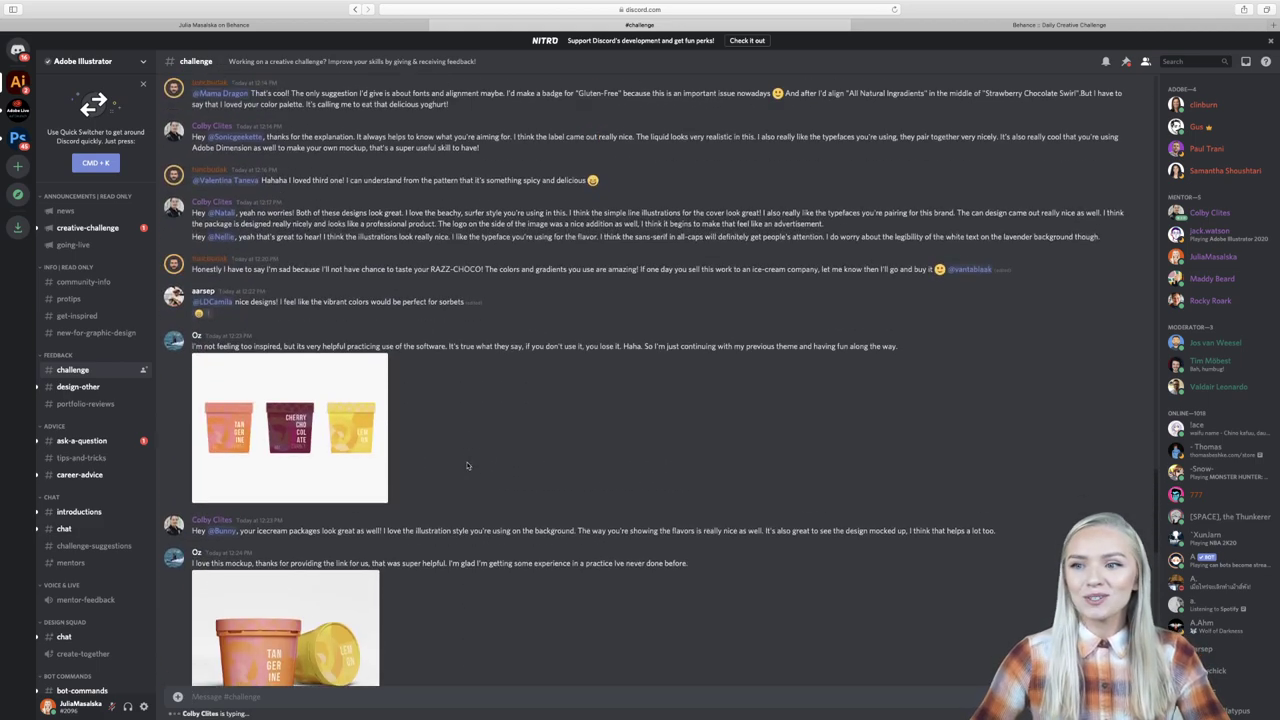
{"action": "scroll", "coordinate": [466, 465], "scroll_direction": "up", "scroll_amount": 5}
{"action": "scroll", "coordinate": [466, 465], "scroll_direction": "up", "scroll_amount": 5}
{"action": "scroll", "coordinate": [466, 465], "scroll_direction": "up", "scroll_amount": 5}
{"action": "scroll", "coordinate": [466, 465], "scroll_direction": "up", "scroll_amount": 1}
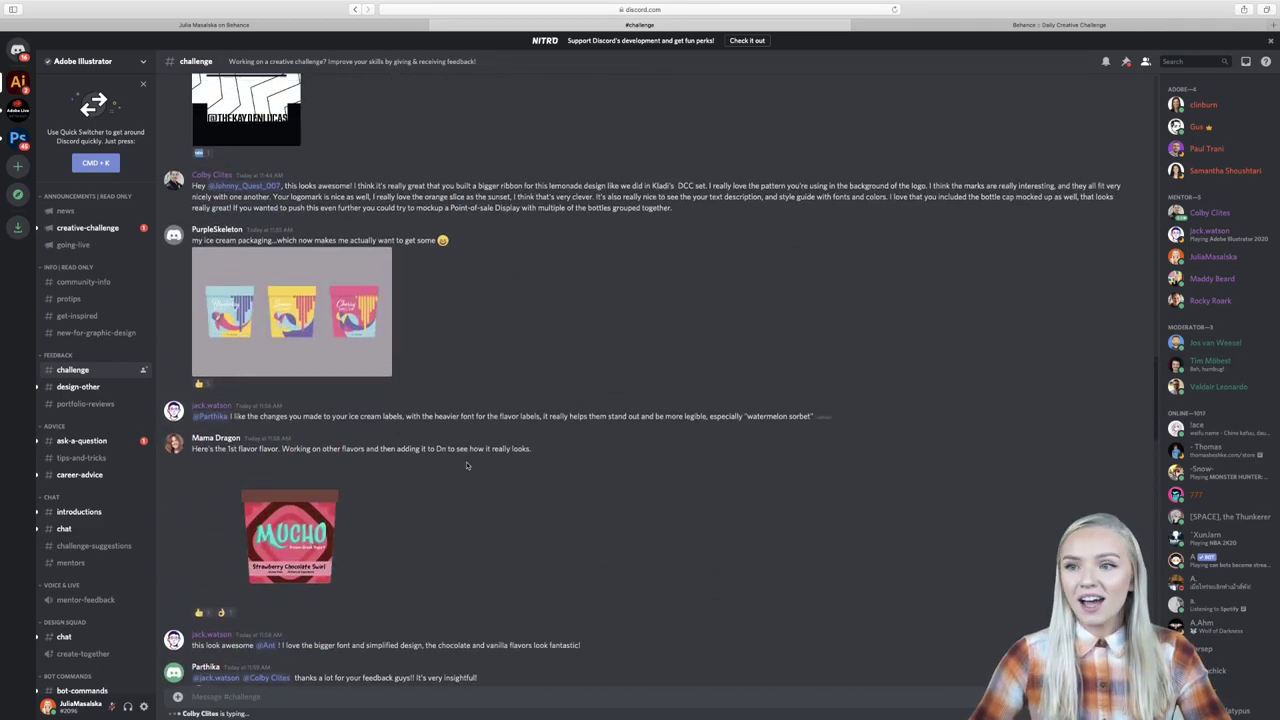
{"action": "scroll", "coordinate": [466, 465], "scroll_direction": "up", "scroll_amount": 5}
{"action": "scroll", "coordinate": [466, 465], "scroll_direction": "up", "scroll_amount": 3}
{"action": "scroll", "coordinate": [466, 465], "scroll_direction": "up", "scroll_amount": 3}
{"action": "scroll", "coordinate": [466, 465], "scroll_direction": "up", "scroll_amount": 5}
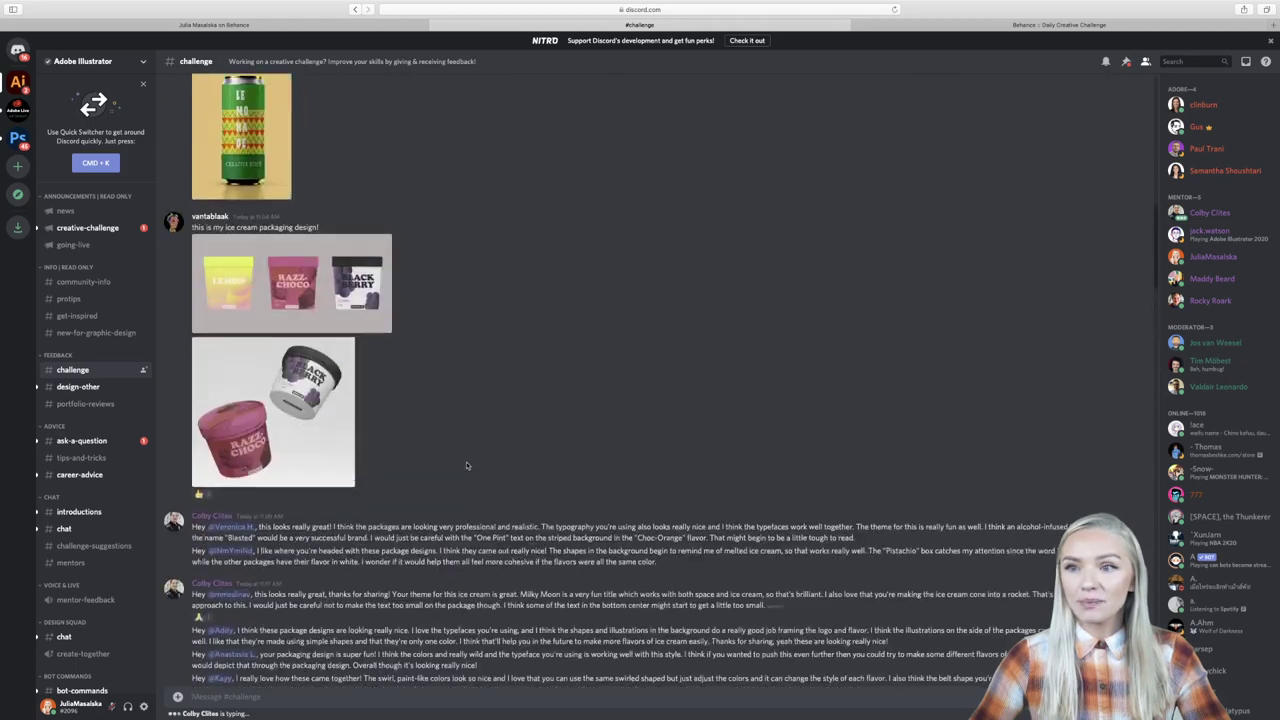
{"action": "scroll", "coordinate": [466, 465], "scroll_direction": "up", "scroll_amount": 3}
{"action": "scroll", "coordinate": [466, 465], "scroll_direction": "up", "scroll_amount": 3}
{"action": "scroll", "coordinate": [466, 465], "scroll_direction": "up", "scroll_amount": 2}
{"action": "scroll", "coordinate": [466, 465], "scroll_direction": "up", "scroll_amount": 5}
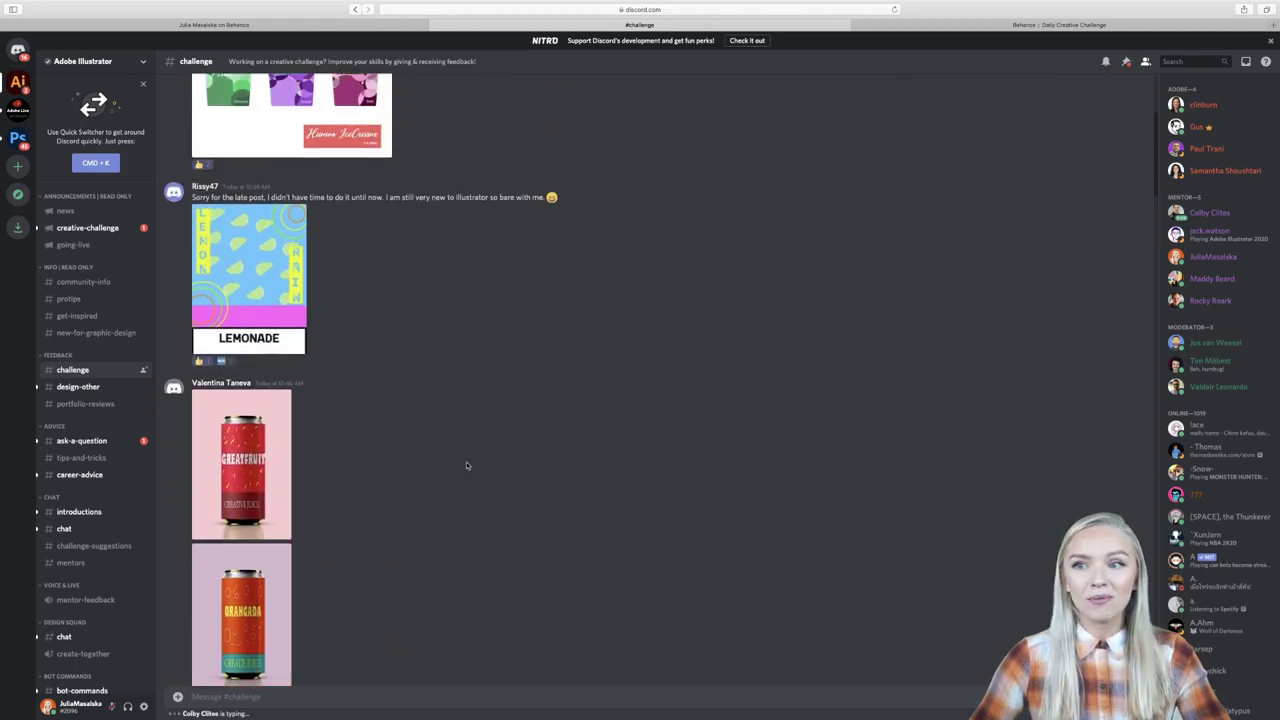
{"action": "scroll", "coordinate": [466, 465], "scroll_direction": "up", "scroll_amount": 2}
{"action": "scroll", "coordinate": [466, 465], "scroll_direction": "down", "scroll_amount": 3}
{"action": "scroll", "coordinate": [466, 465], "scroll_direction": "down", "scroll_amount": 4}
{"action": "scroll", "coordinate": [466, 461], "scroll_direction": "down", "scroll_amount": 1}
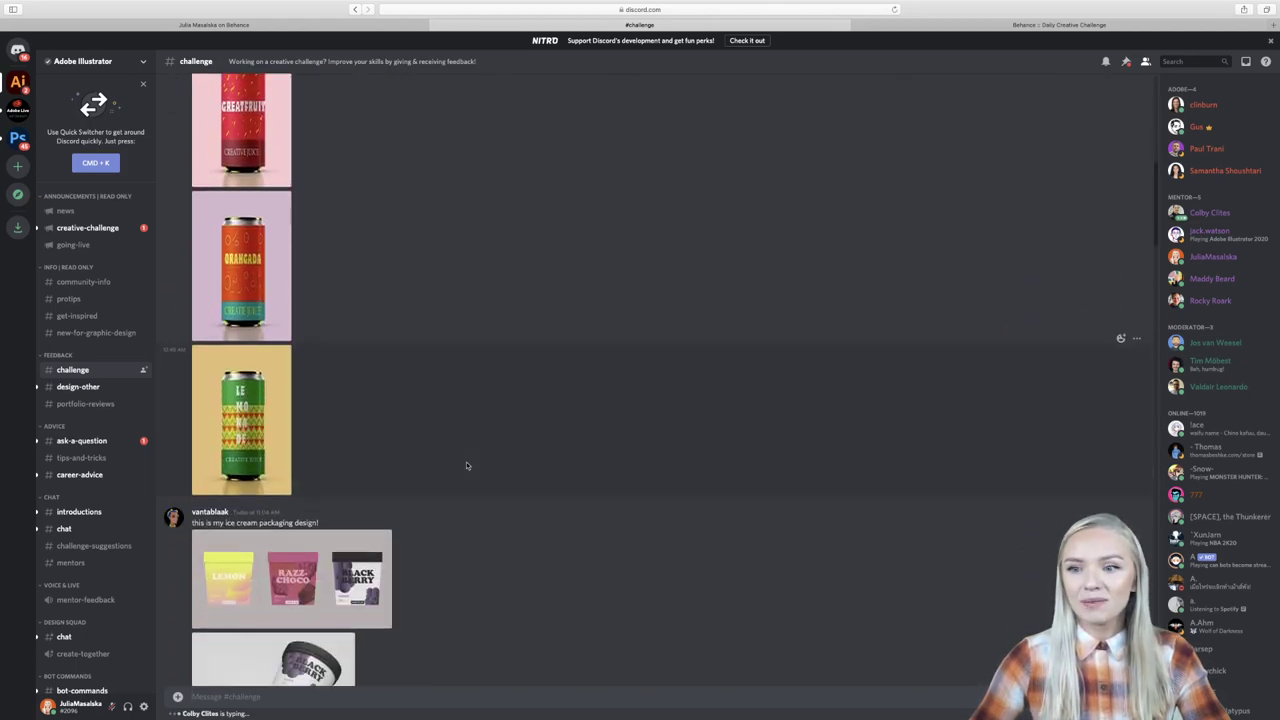
{"action": "scroll", "coordinate": [466, 461], "scroll_direction": "up", "scroll_amount": 2}
{"action": "scroll", "coordinate": [466, 461], "scroll_direction": "up", "scroll_amount": 1}
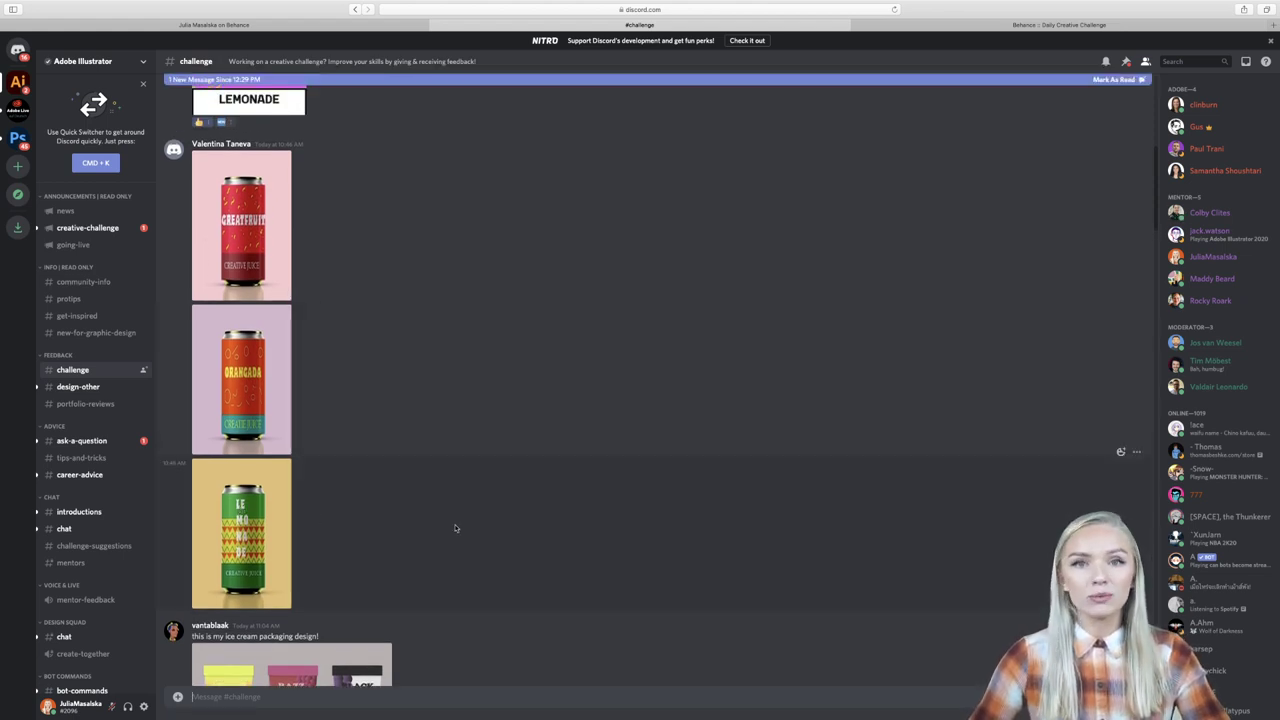
Browse more entries, visit #portfolio-reviews, then return to the Behance profile tab.
{"action": "scroll", "coordinate": [455, 528], "scroll_direction": "down", "scroll_amount": 1}
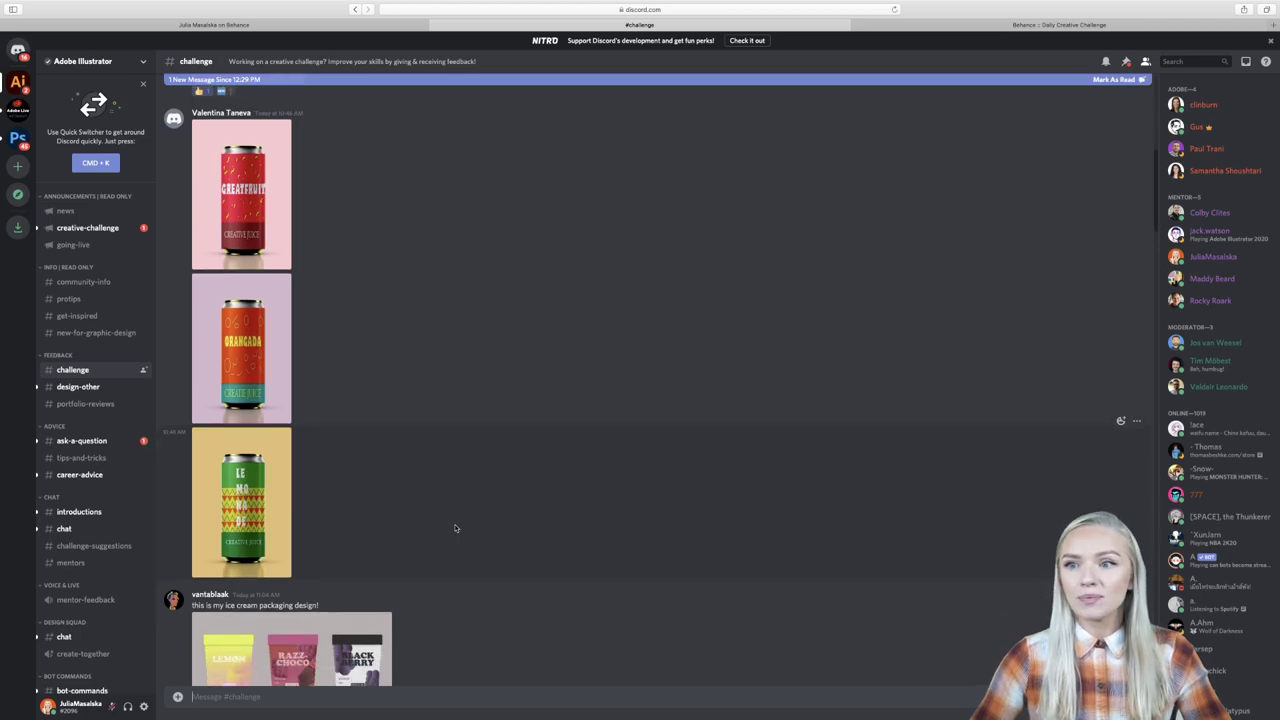
{"action": "scroll", "coordinate": [455, 528], "scroll_direction": "down", "scroll_amount": 1}
{"action": "scroll", "coordinate": [455, 528], "scroll_direction": "up", "scroll_amount": 5}
{"action": "scroll", "coordinate": [455, 528], "scroll_direction": "up", "scroll_amount": 3}
{"action": "scroll", "coordinate": [455, 528], "scroll_direction": "down", "scroll_amount": 1}
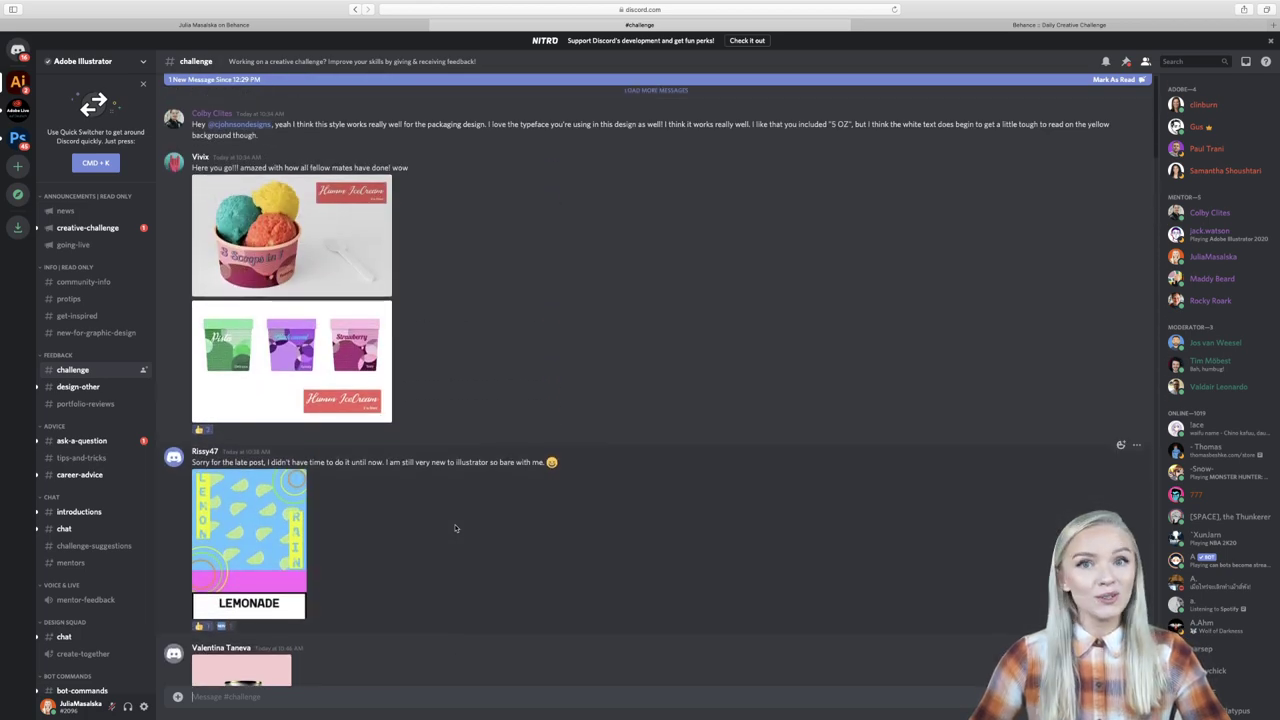
{"action": "scroll", "coordinate": [455, 528], "scroll_direction": "down", "scroll_amount": 5}
{"action": "scroll", "coordinate": [455, 528], "scroll_direction": "down", "scroll_amount": 5}
{"action": "scroll", "coordinate": [455, 528], "scroll_direction": "down", "scroll_amount": 5}
{"action": "scroll", "coordinate": [455, 528], "scroll_direction": "up", "scroll_amount": 1}
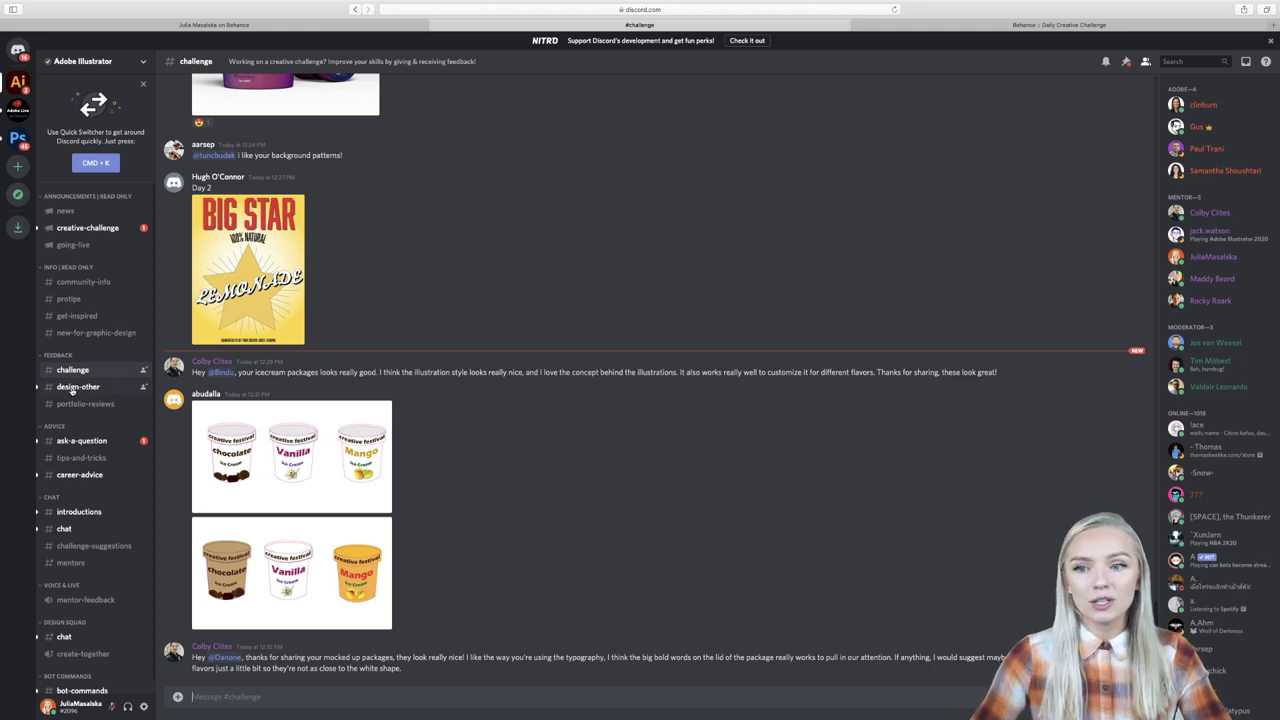
{"action": "left_click", "coordinate": [80, 404]}
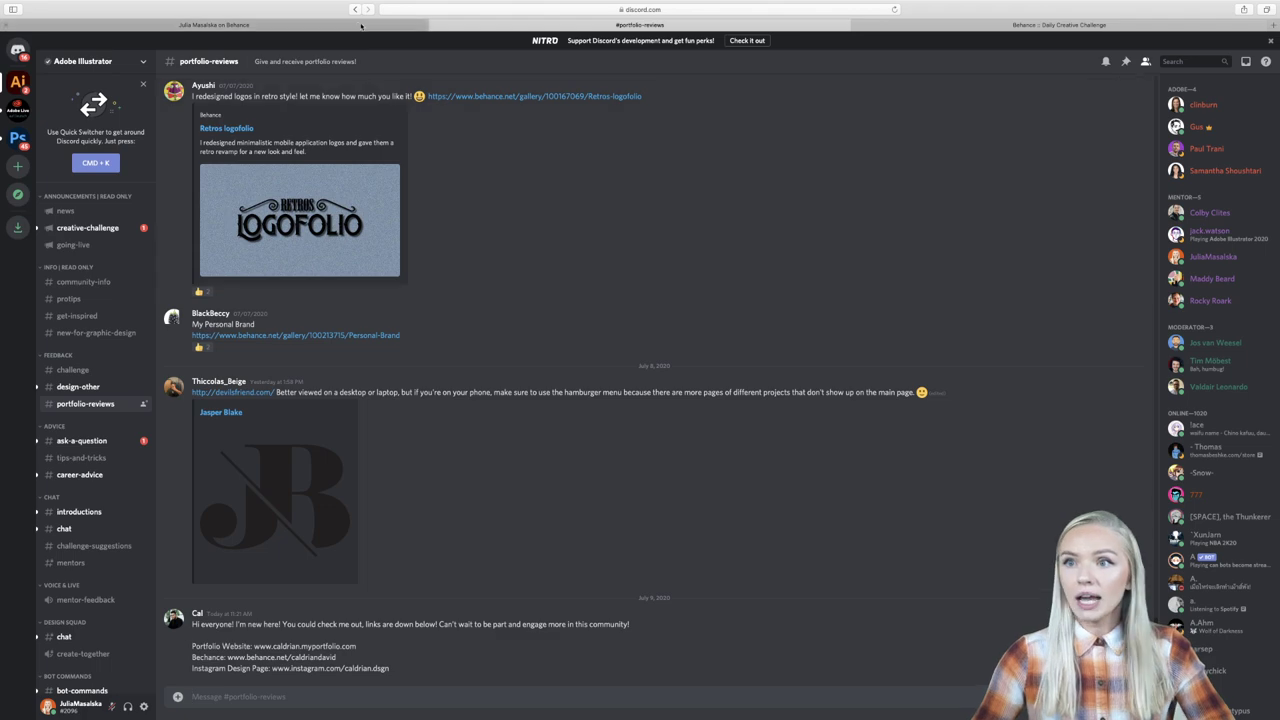
{"action": "left_click", "coordinate": [214, 24]}
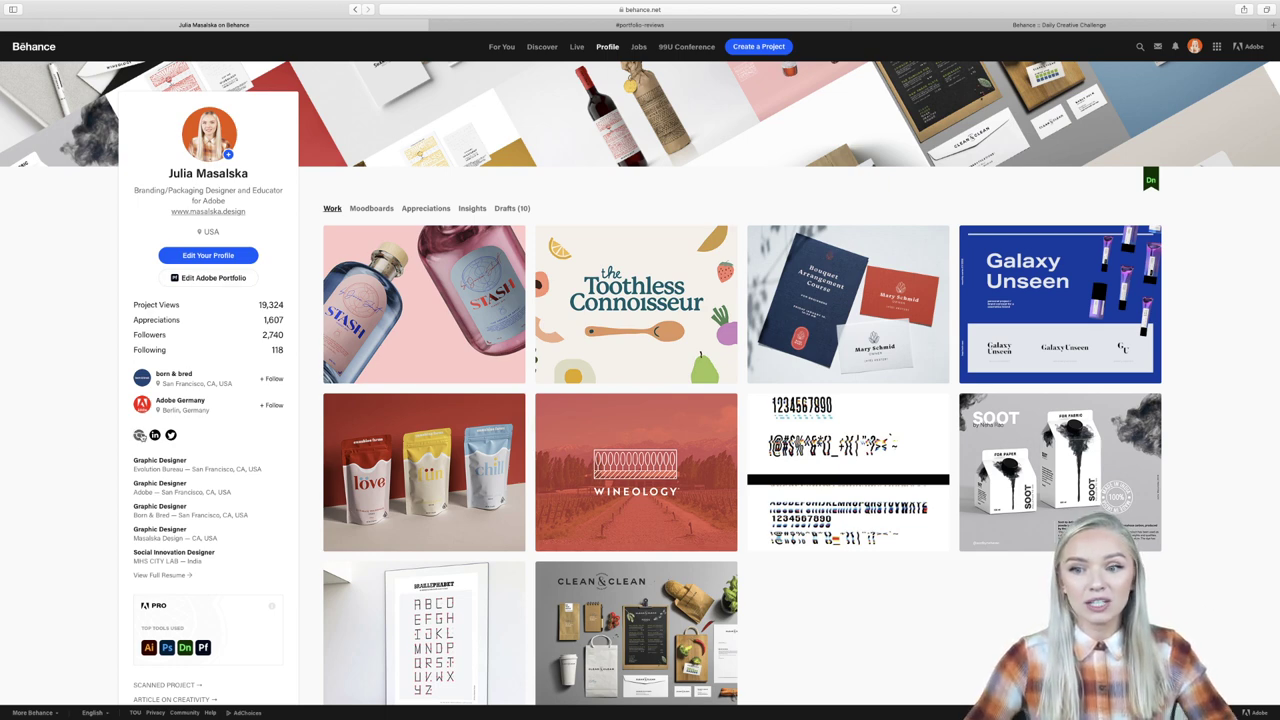
Glance at the designer's Instagram profile, close it, and take Safari out of full screen.
{"action": "left_click", "coordinate": [139, 435]}
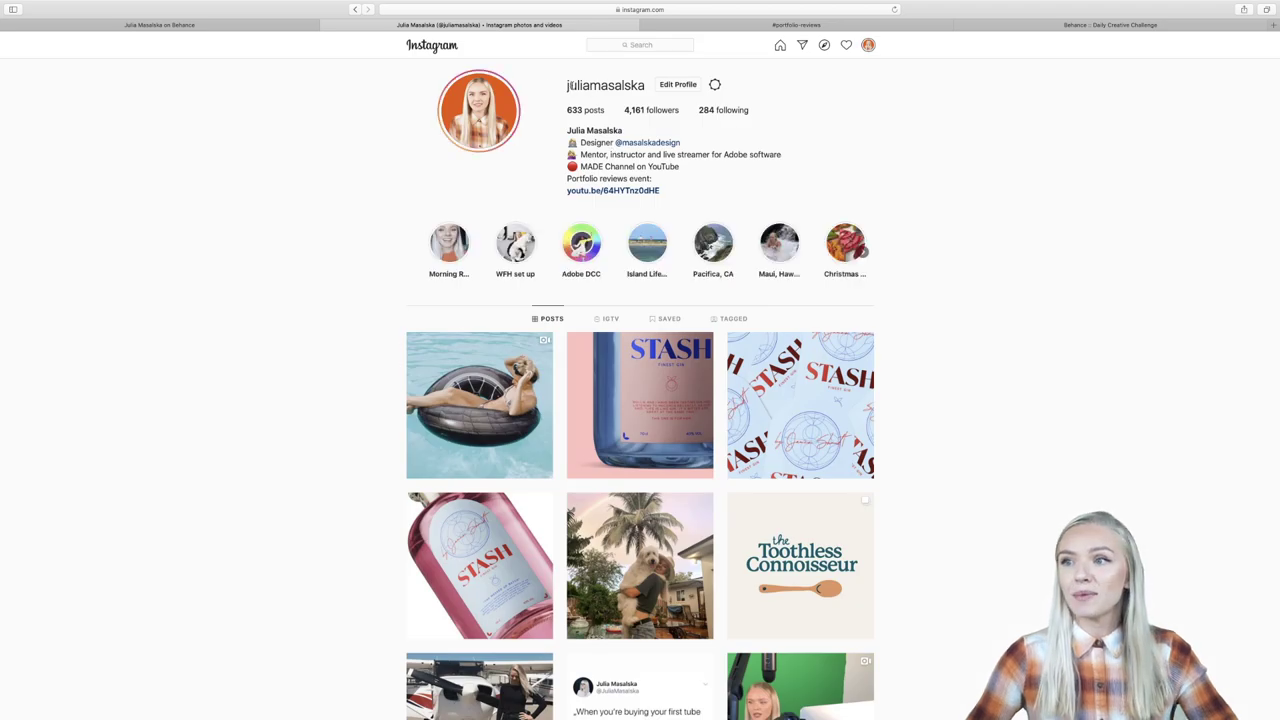
{"action": "left_click", "coordinate": [325, 26]}
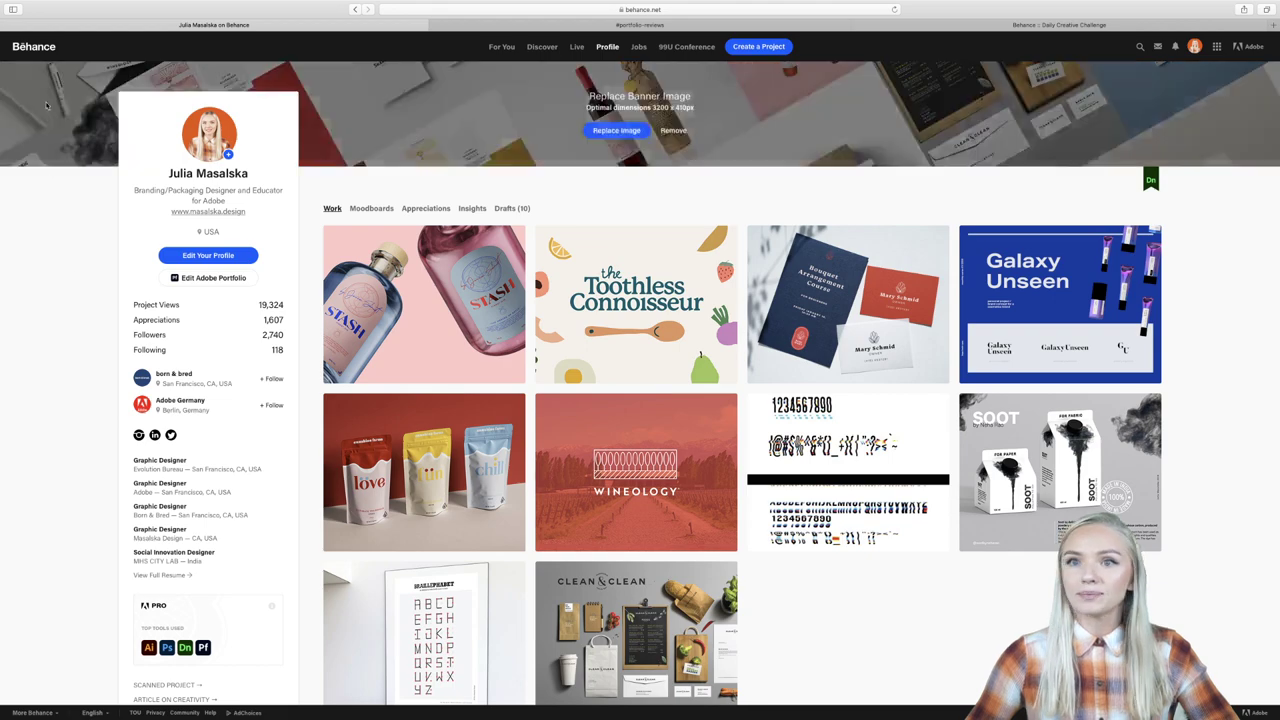
{"action": "mouse_move", "coordinate": [38, 4]}
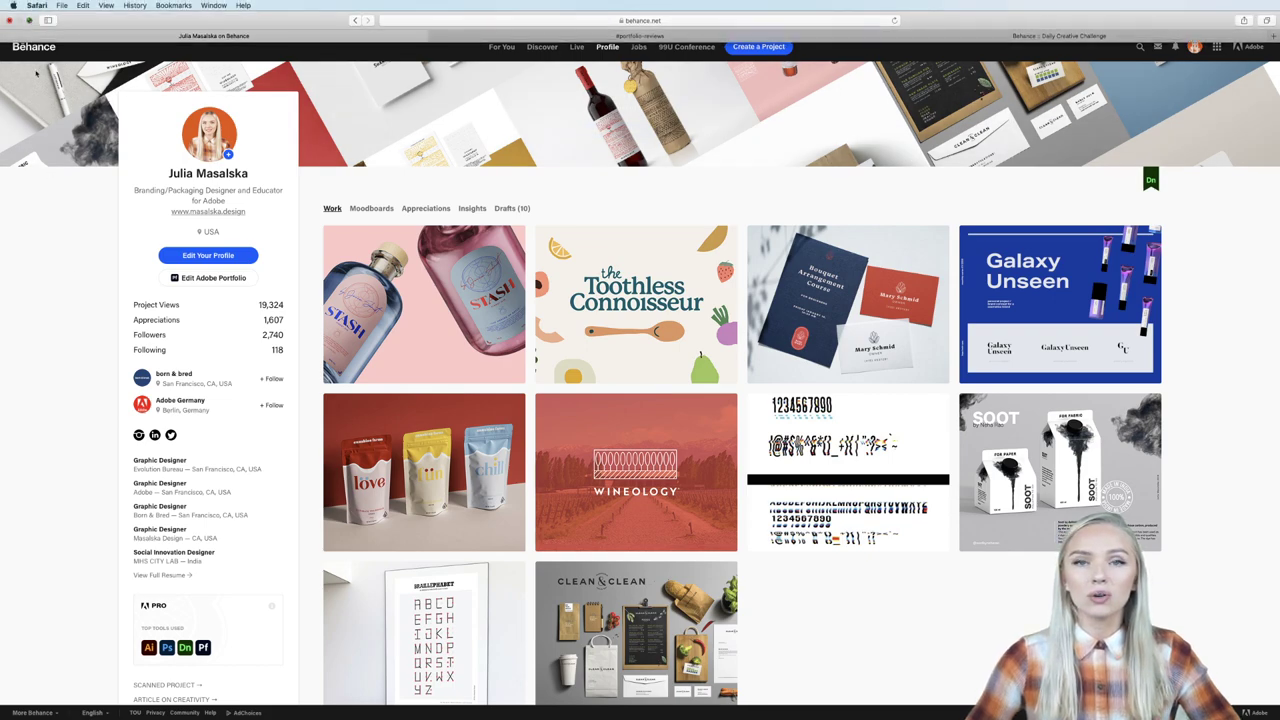
{"action": "left_click", "coordinate": [29, 19]}
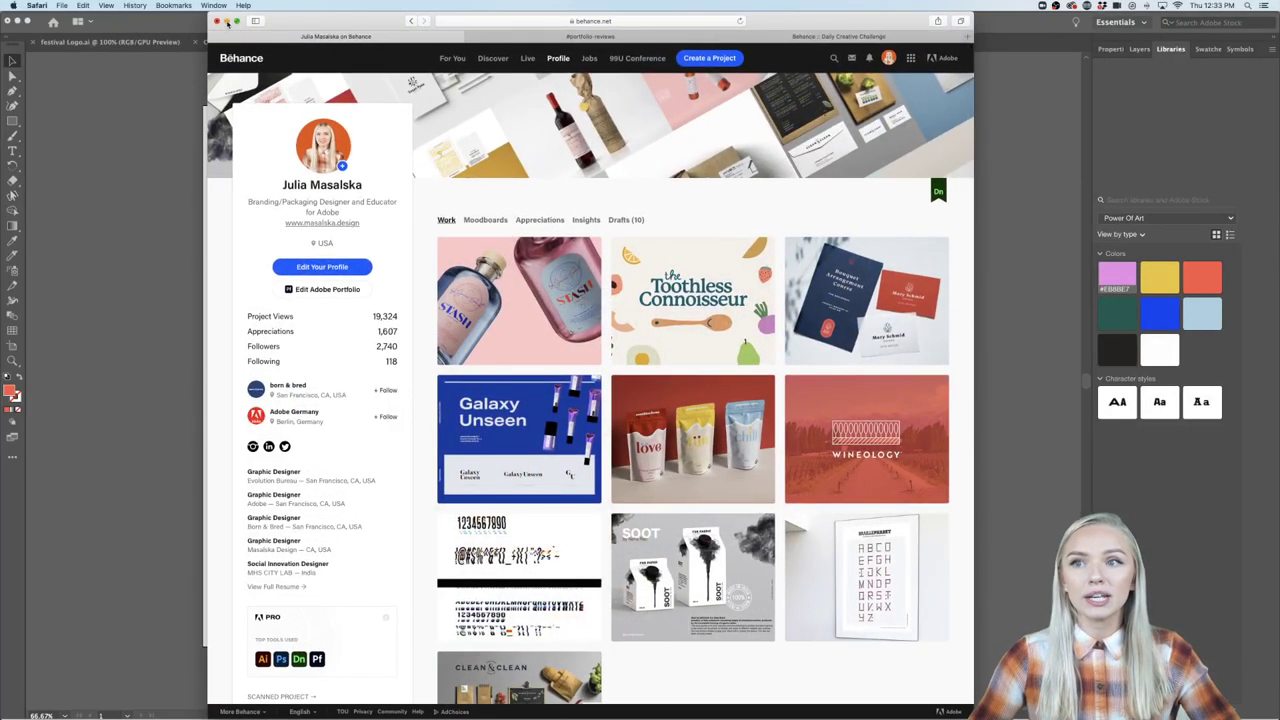
Minimise Safari, browse the New Document Print and Web presets, then close the dialog.
{"action": "left_click", "coordinate": [226, 20]}
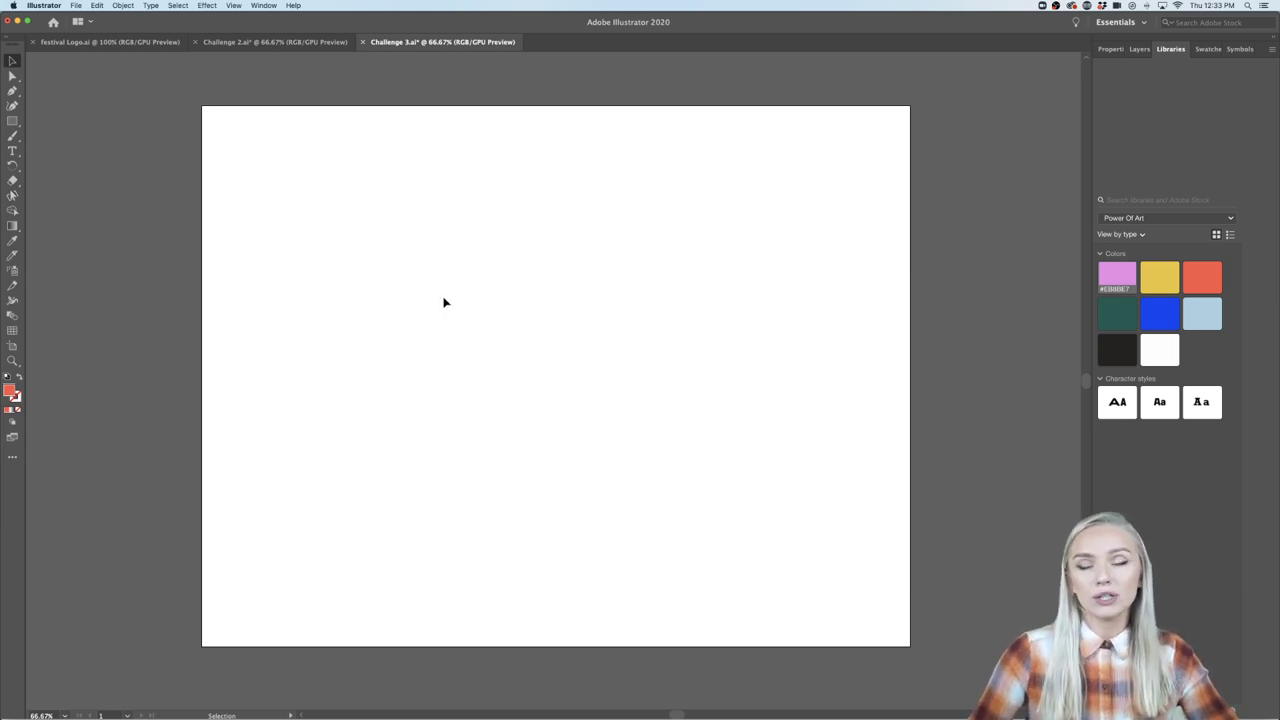
{"action": "left_click", "coordinate": [75, 6]}
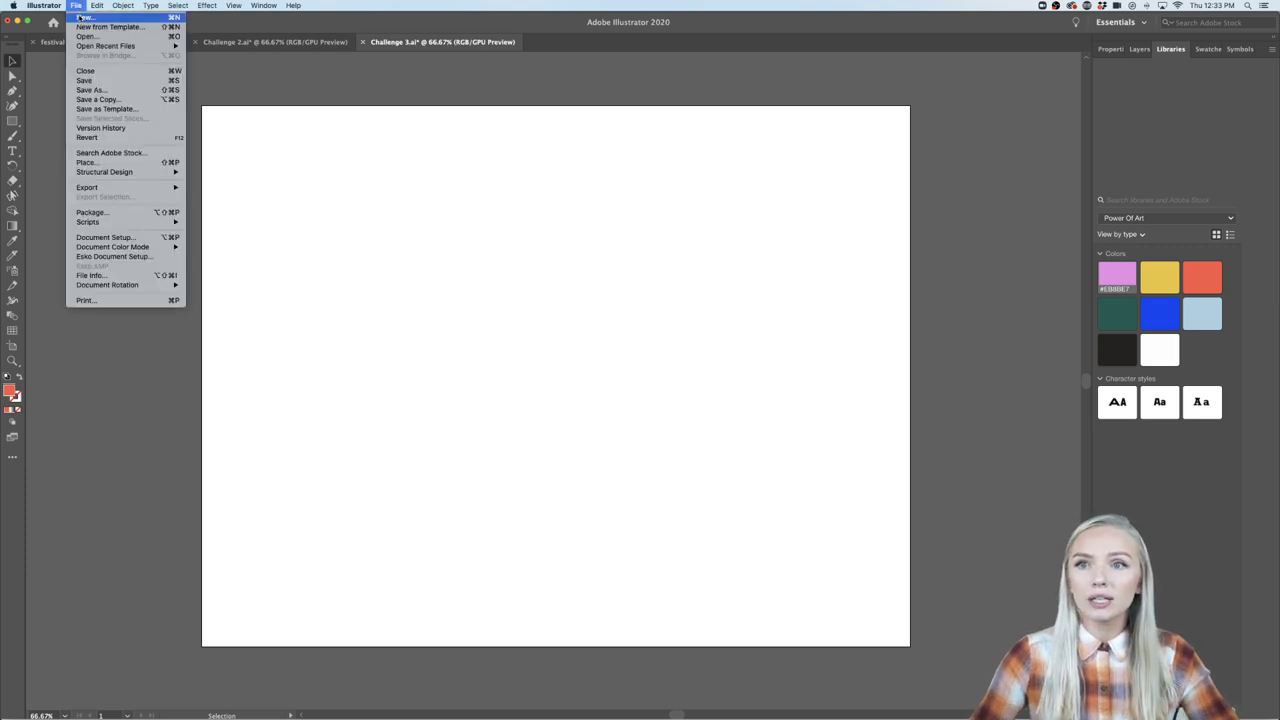
{"action": "left_click", "coordinate": [85, 18]}
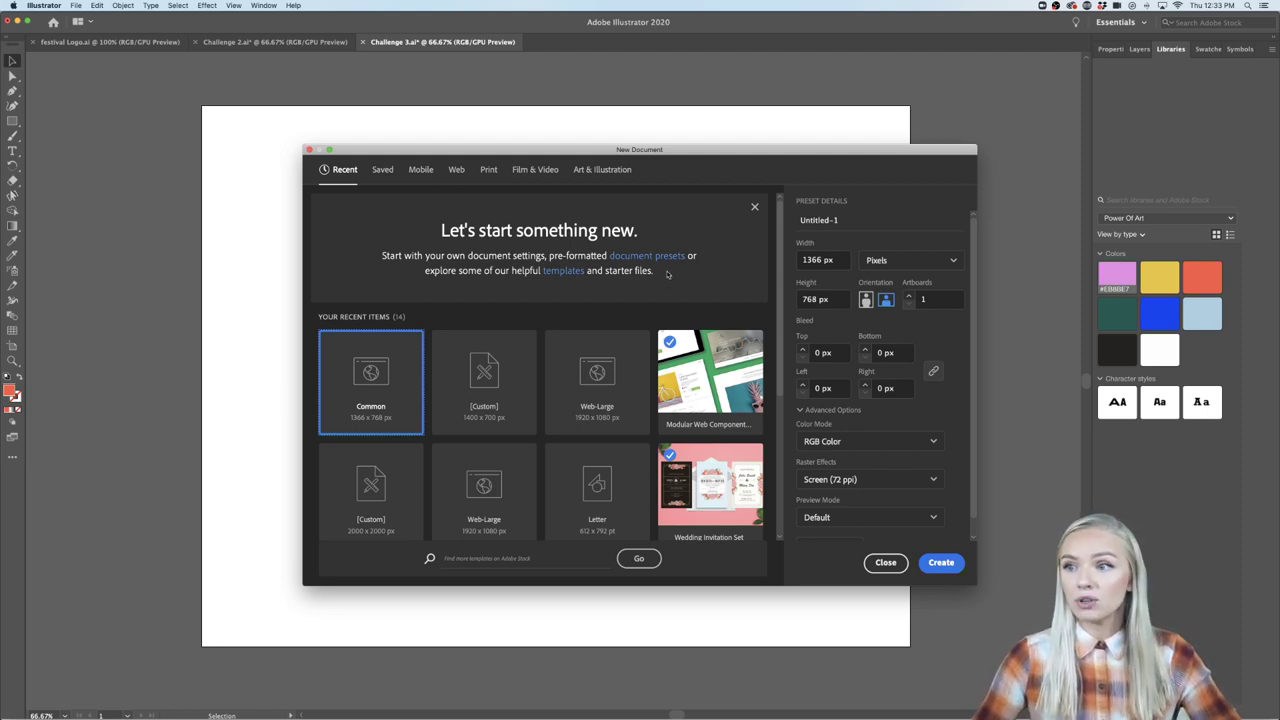
{"action": "left_click", "coordinate": [486, 172]}
{"action": "scroll", "coordinate": [850, 440], "scroll_direction": "down", "scroll_amount": 1}
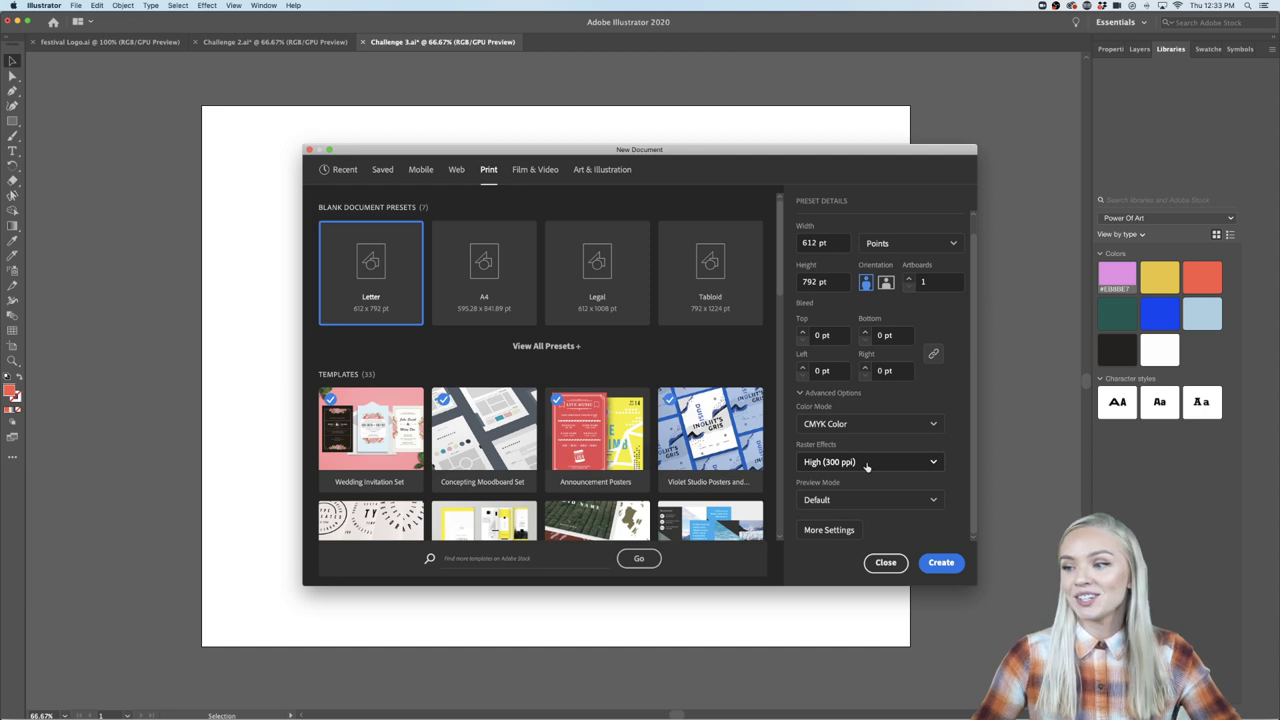
{"action": "left_click", "coordinate": [457, 170]}
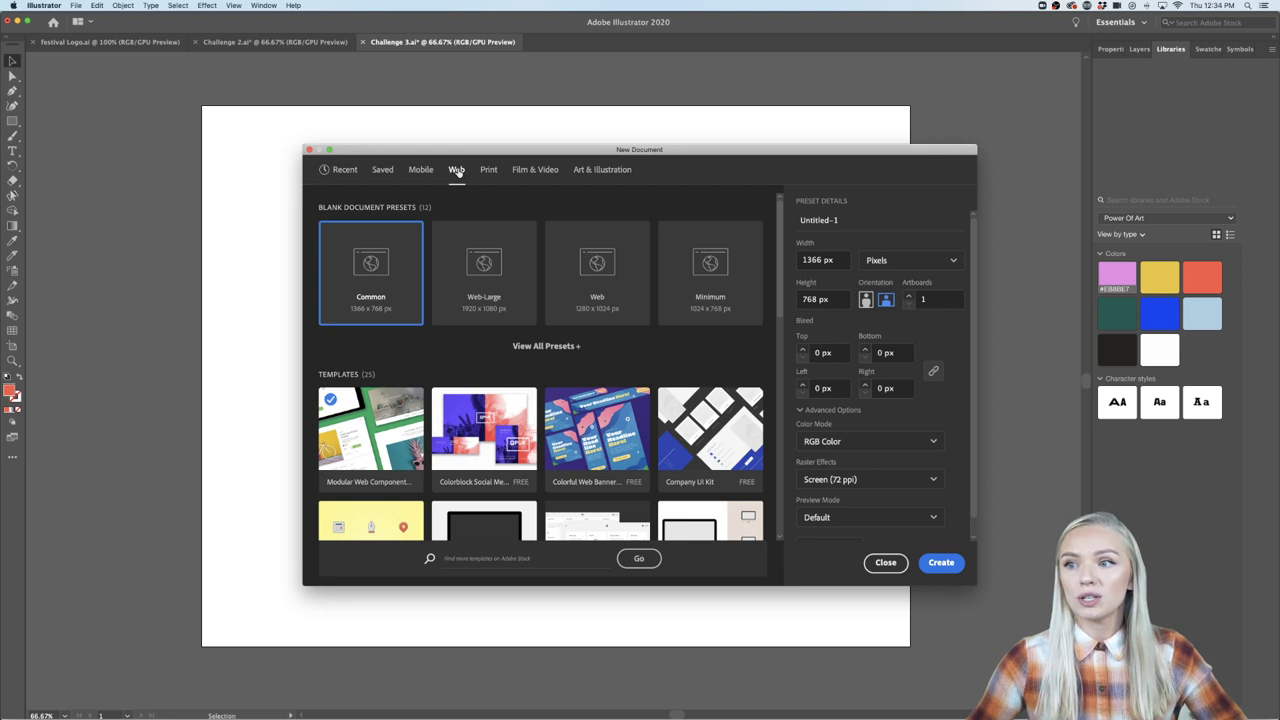
{"action": "left_click", "coordinate": [870, 221]}
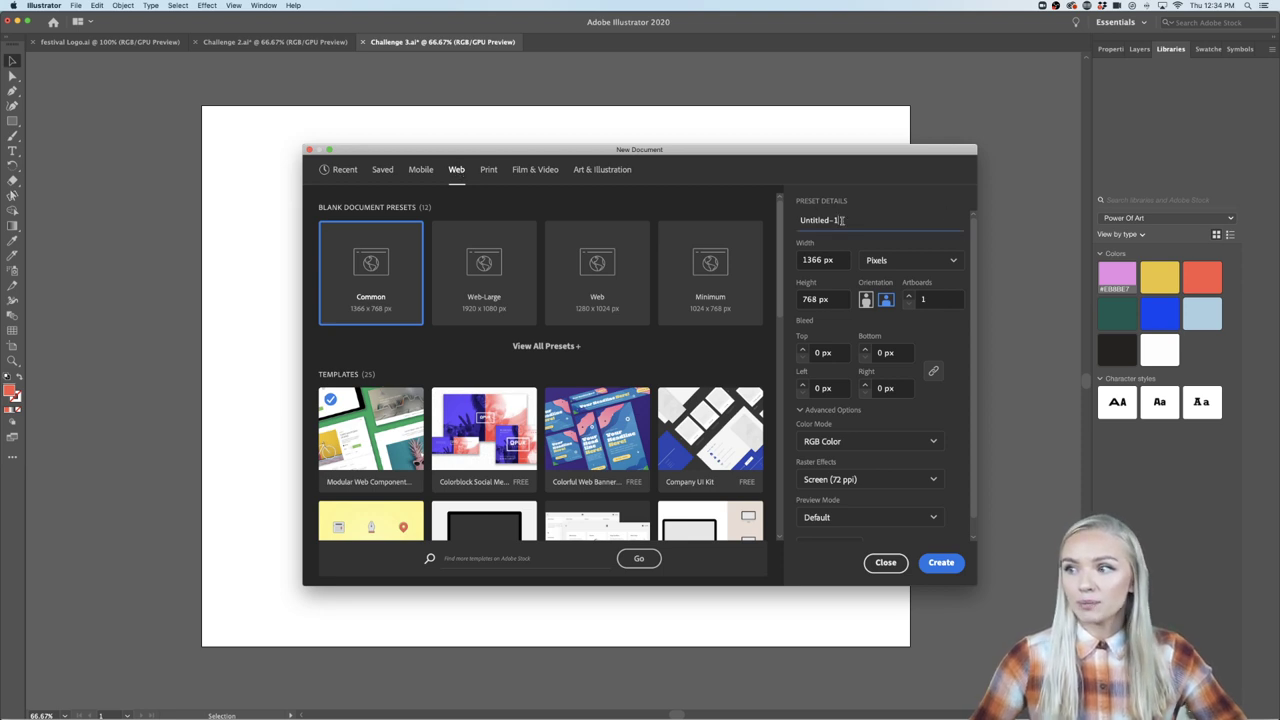
{"action": "left_click_drag", "start_coordinate": [841, 221], "coordinate": [801, 221]}
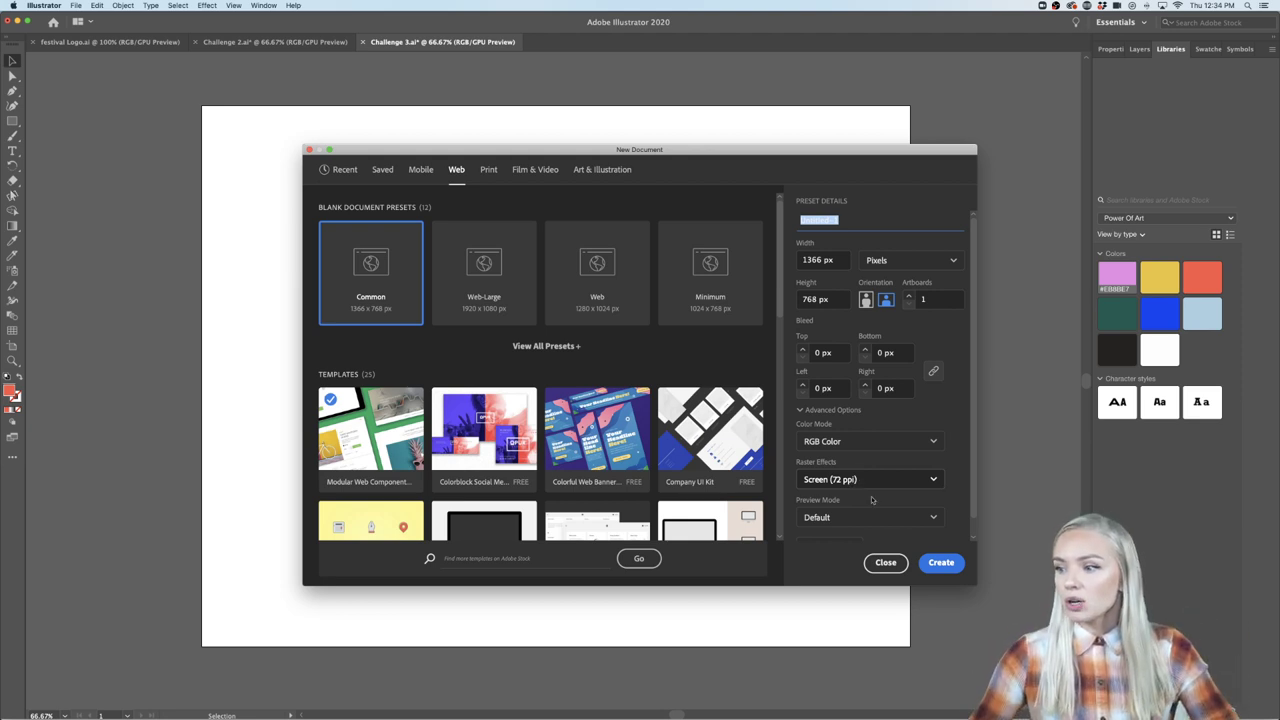
{"action": "left_click", "coordinate": [887, 563]}
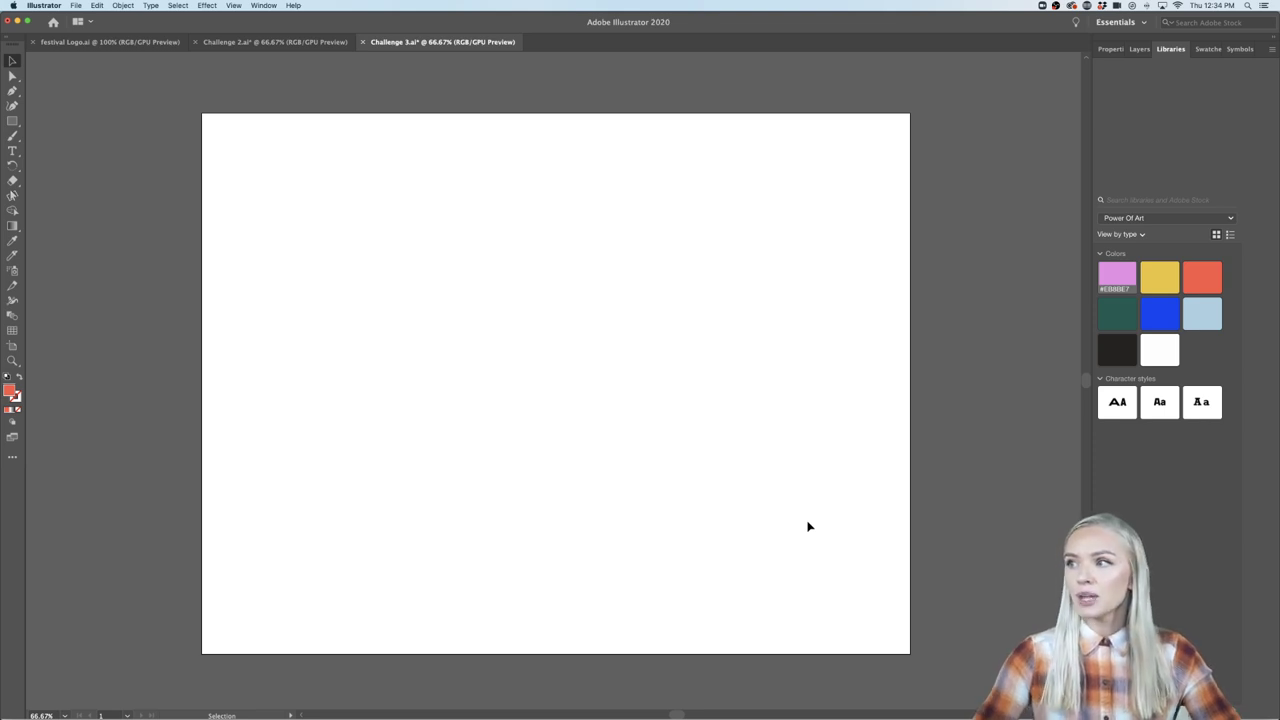
Show document properties in the Properties panel and drag out a placeholder text area.
{"action": "left_click", "coordinate": [1110, 49]}
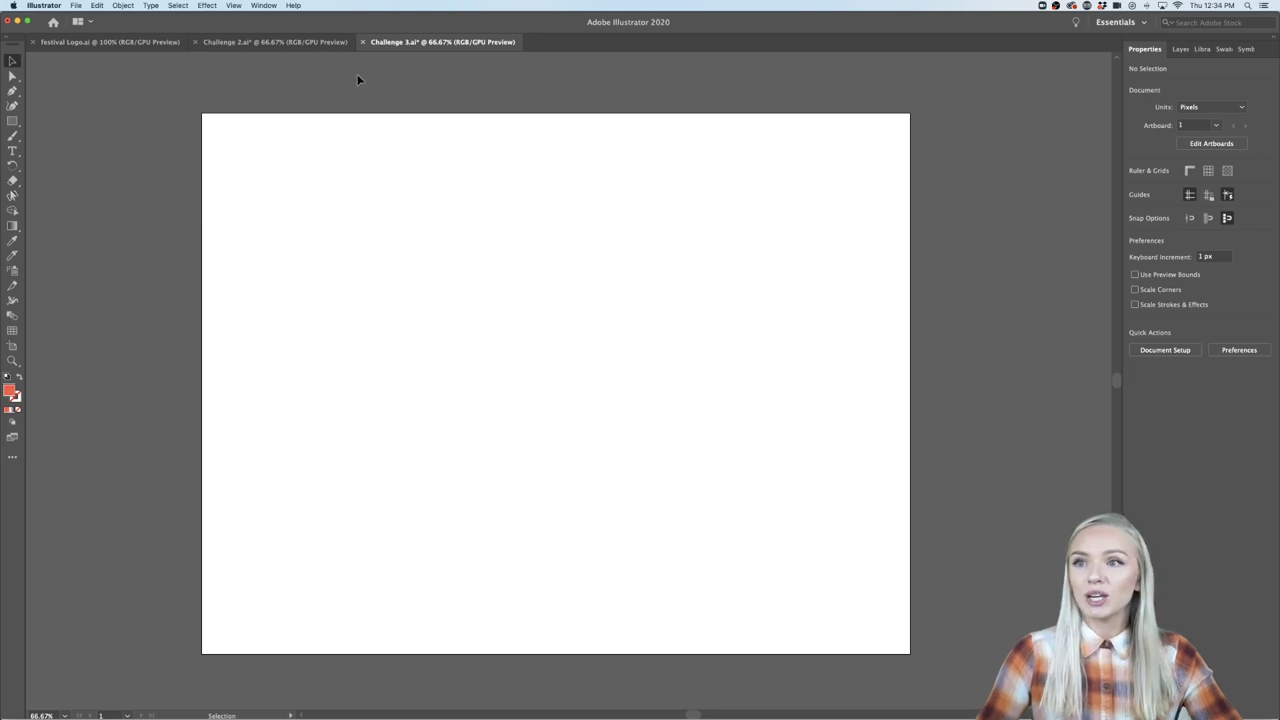
{"action": "left_click", "coordinate": [264, 6]}
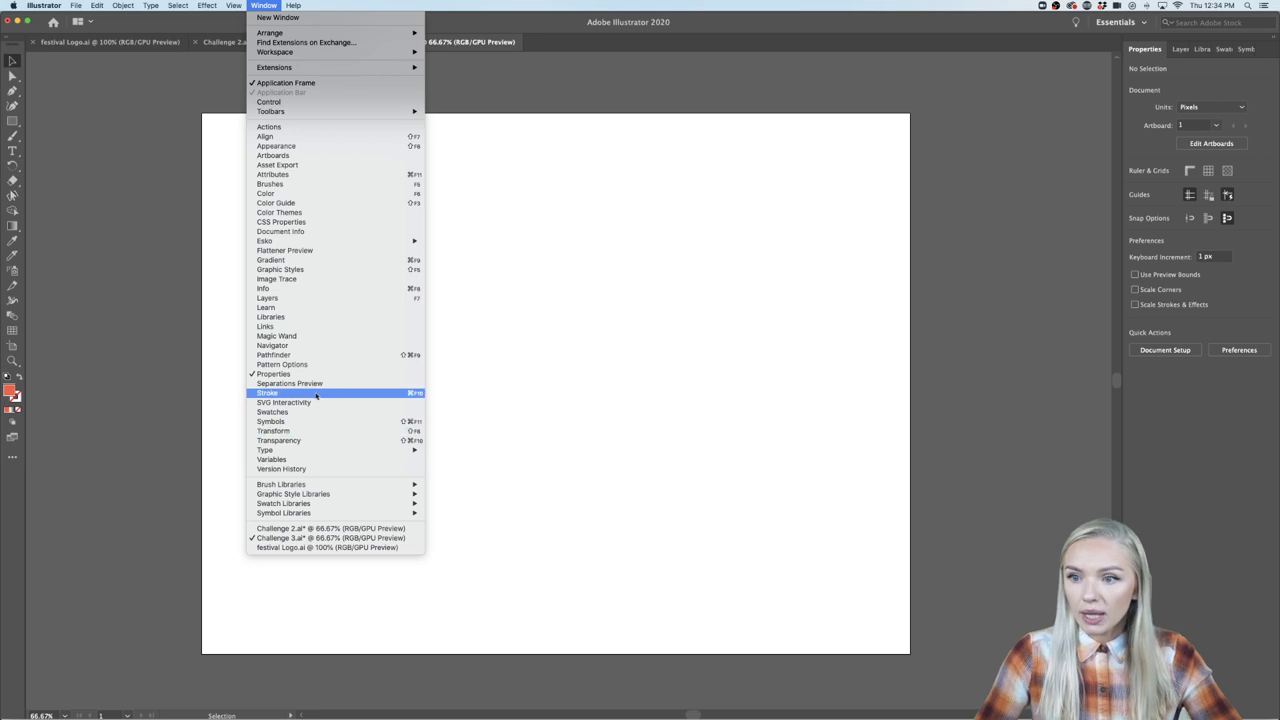
{"action": "left_click", "coordinate": [660, 365]}
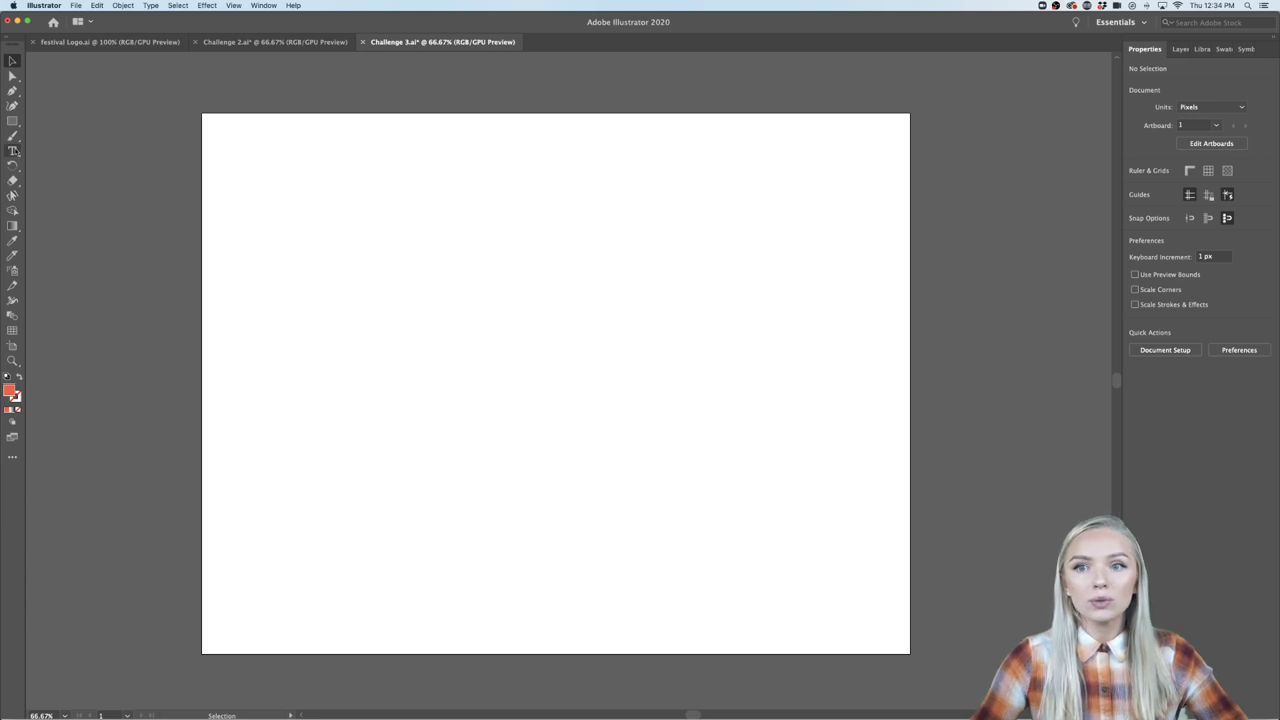
{"action": "left_click", "coordinate": [12, 150]}
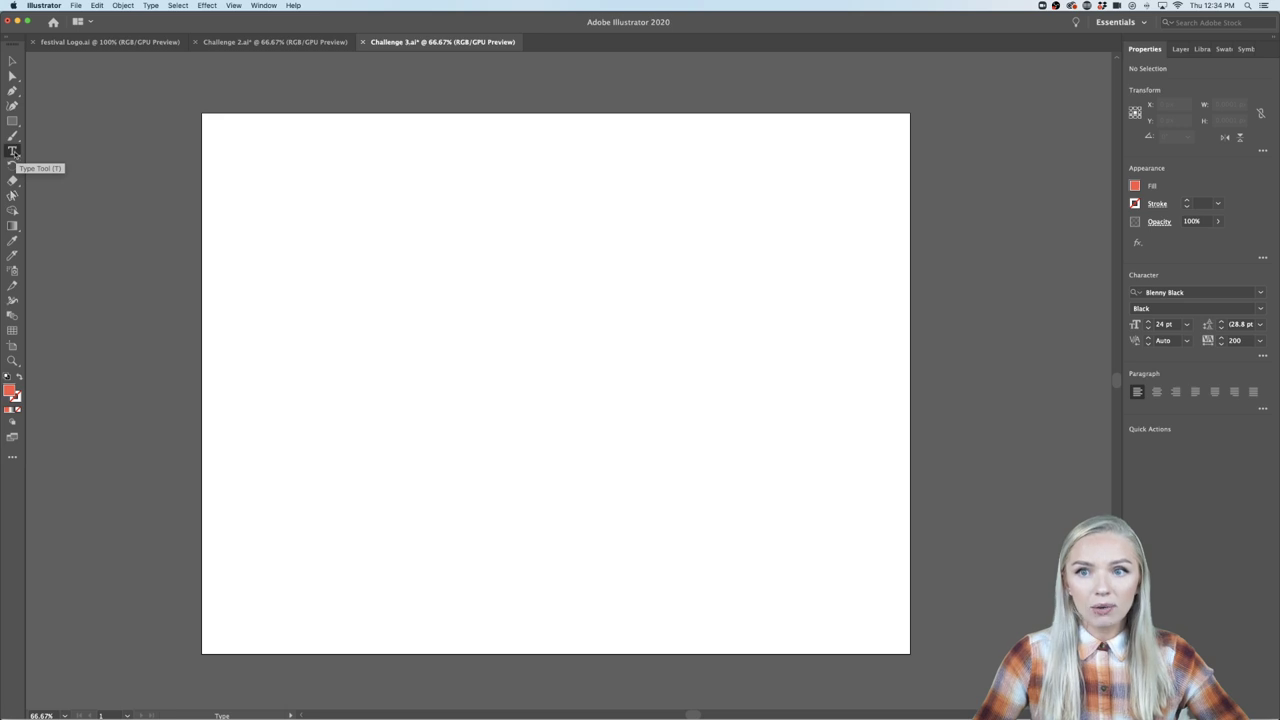
{"action": "left_click_drag", "start_coordinate": [328, 176], "coordinate": [756, 366]}
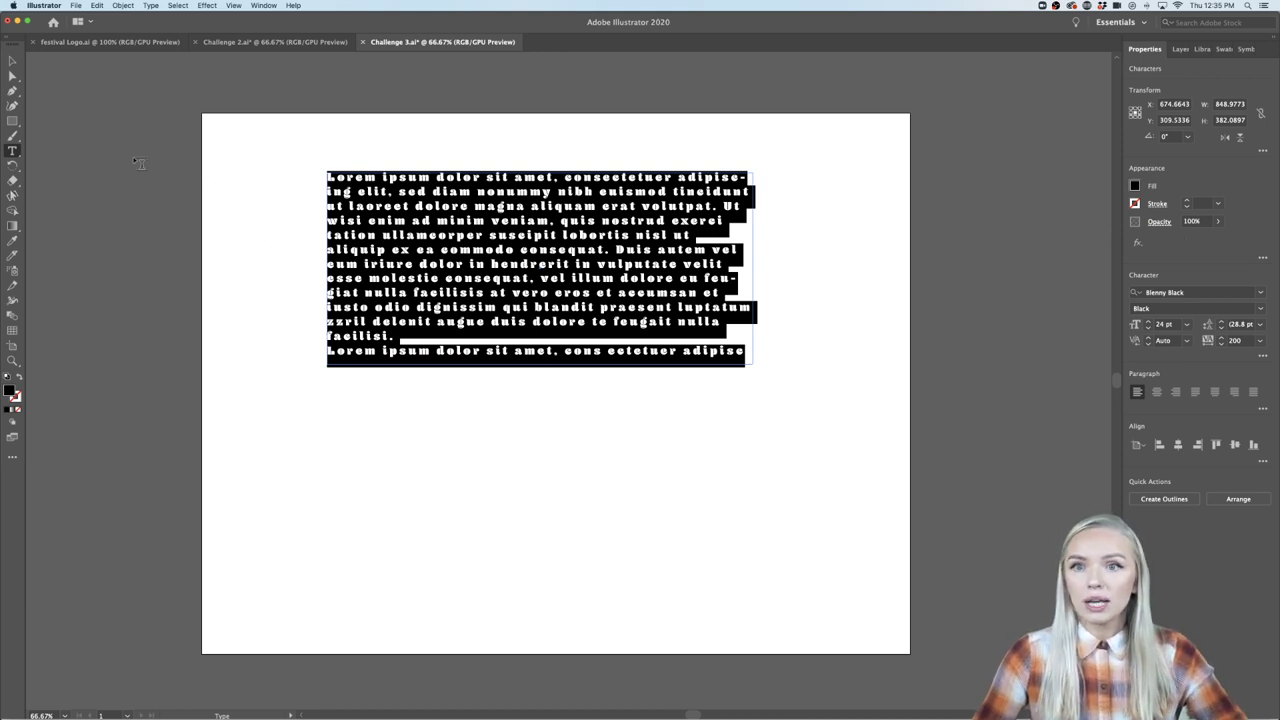
Draw a black rectangle below the text, then select both and delete them.
{"action": "left_click", "coordinate": [12, 121]}
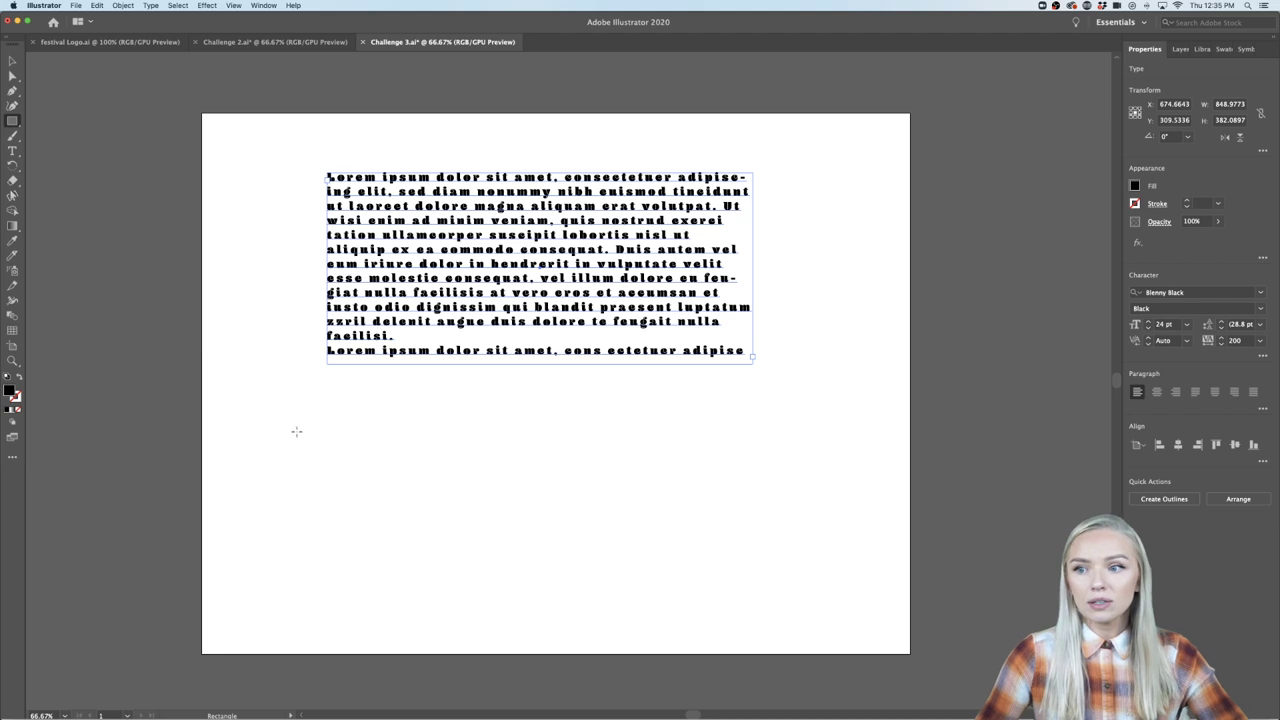
{"action": "left_click_drag", "start_coordinate": [296, 431], "coordinate": [752, 518]}
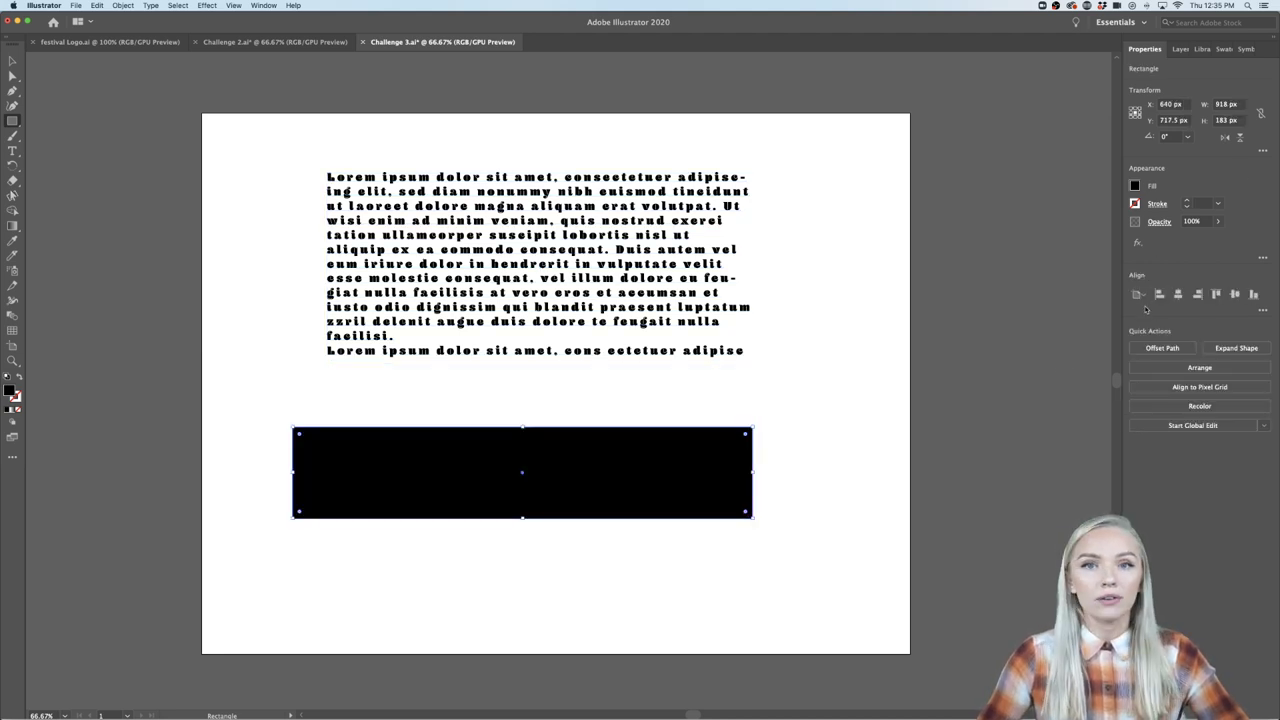
{"action": "left_click", "coordinate": [12, 61]}
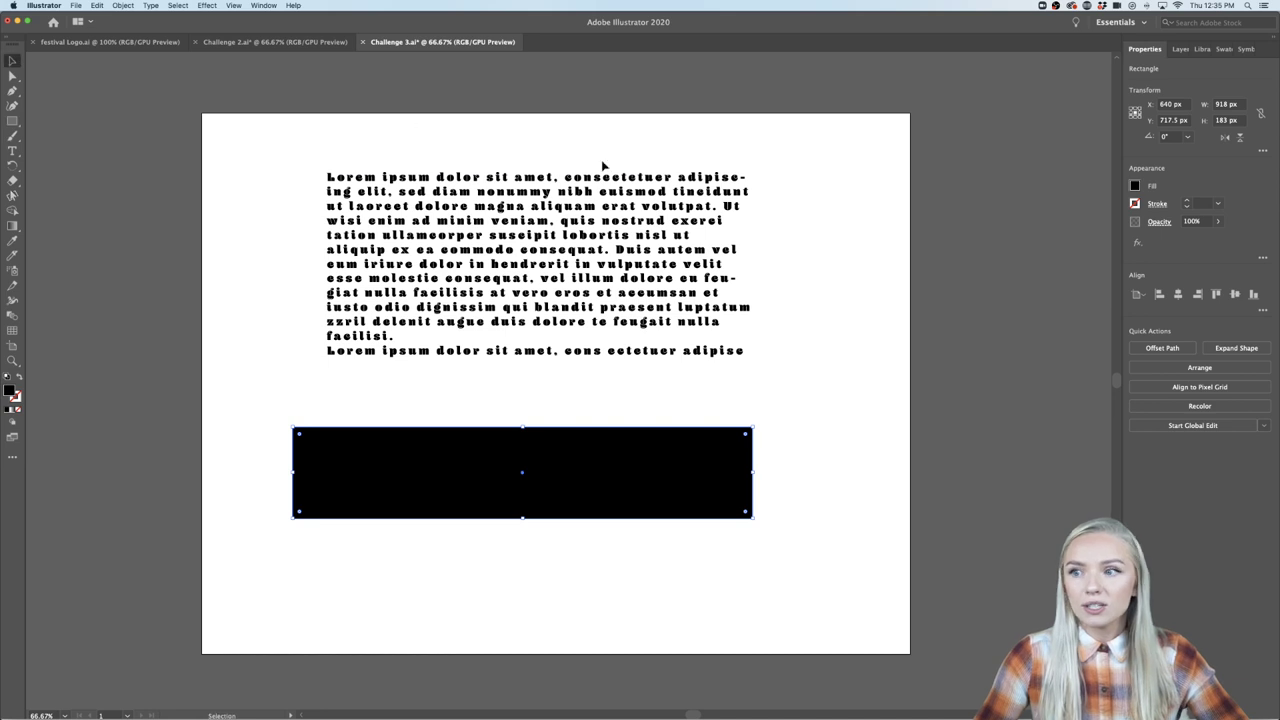
{"action": "left_click_drag", "start_coordinate": [754, 286], "coordinate": [599, 503]}
{"action": "key", "text": "Delete"}
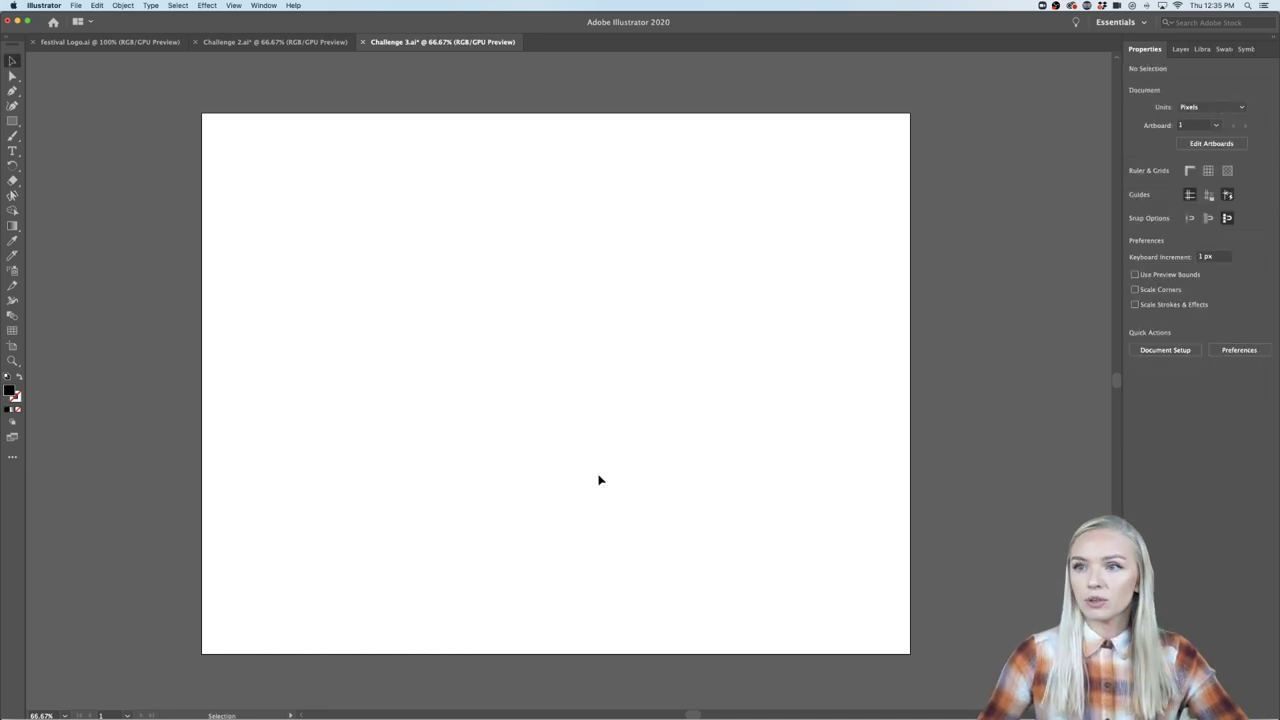
Copy the POWER OF ART group from Challenge 2.ai's Vanilla cup, then go back to Challenge 3.ai.
{"action": "left_click", "coordinate": [273, 45]}
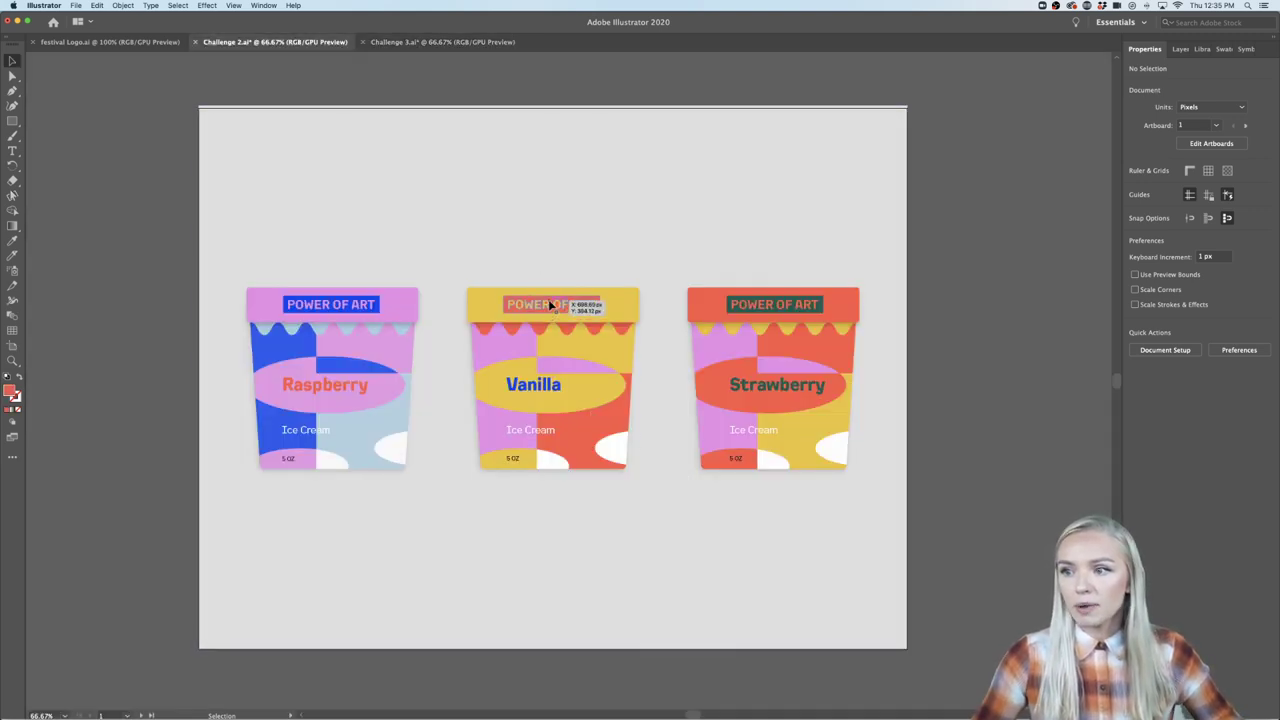
{"action": "left_click", "coordinate": [548, 304]}
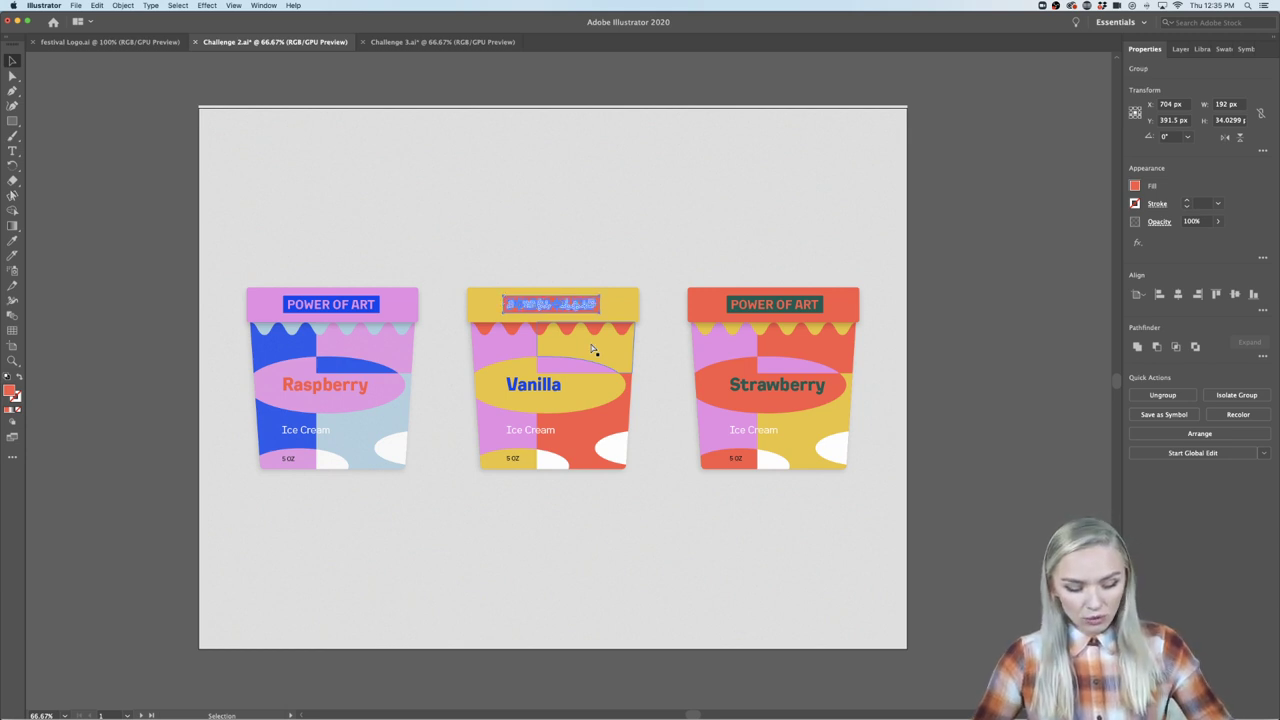
{"action": "left_click", "coordinate": [443, 42]}
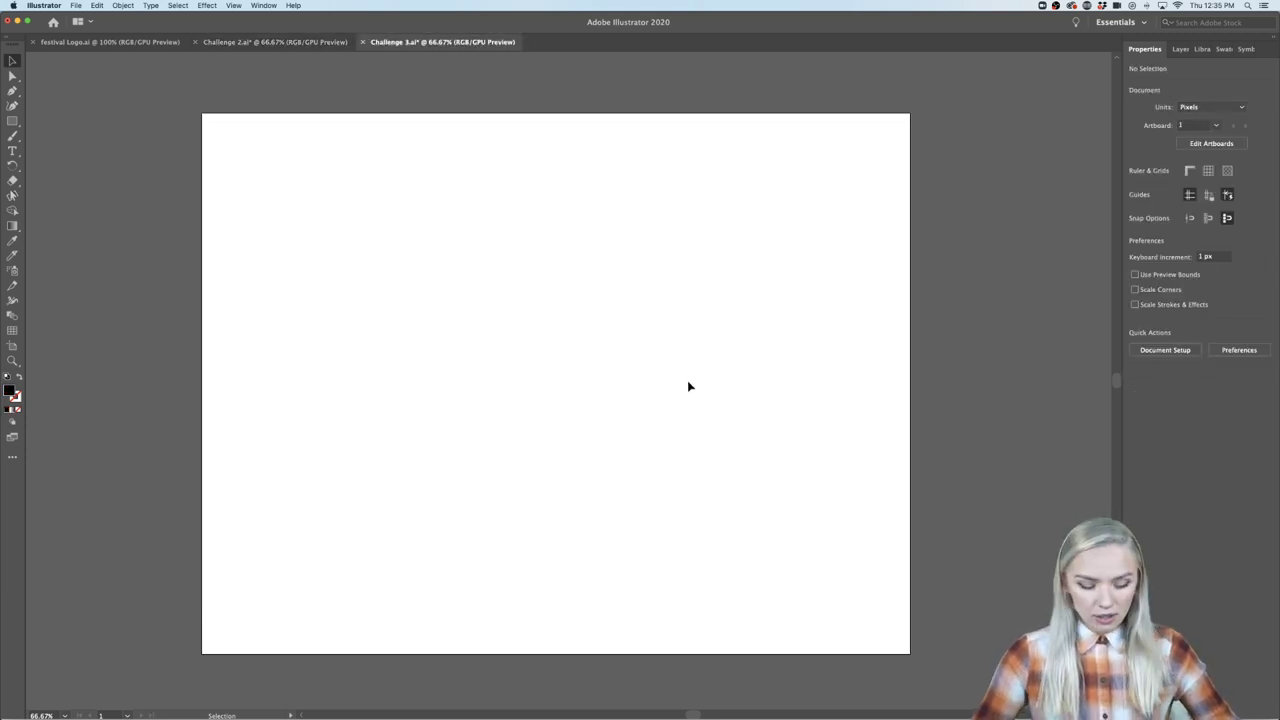
Paste the POWER OF ART label, move it down and enlarge it slightly.
{"action": "key", "text": "super+v"}
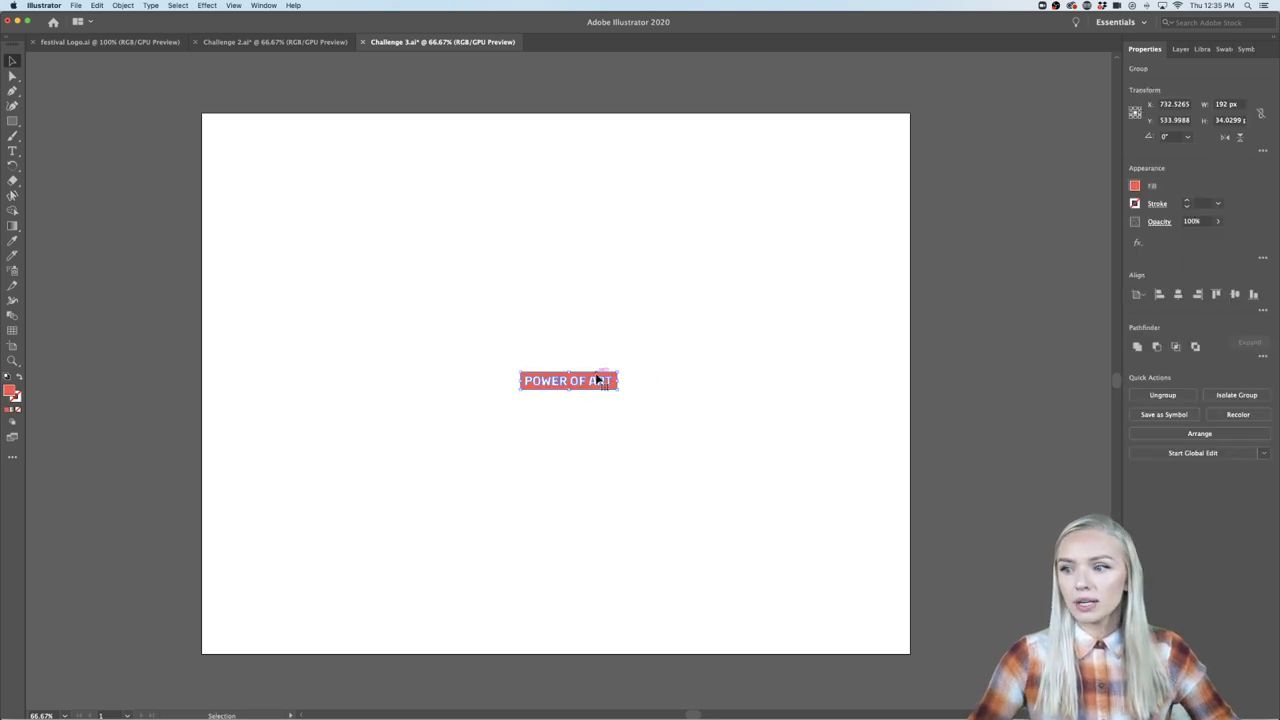
{"action": "mouse_move", "coordinate": [598, 380]}
{"action": "left_mouse_down"}
{"action": "mouse_move", "coordinate": [604, 596]}
{"action": "mouse_move", "coordinate": [572, 598]}
{"action": "left_mouse_up"}
{"action": "left_click", "coordinate": [616, 558]}
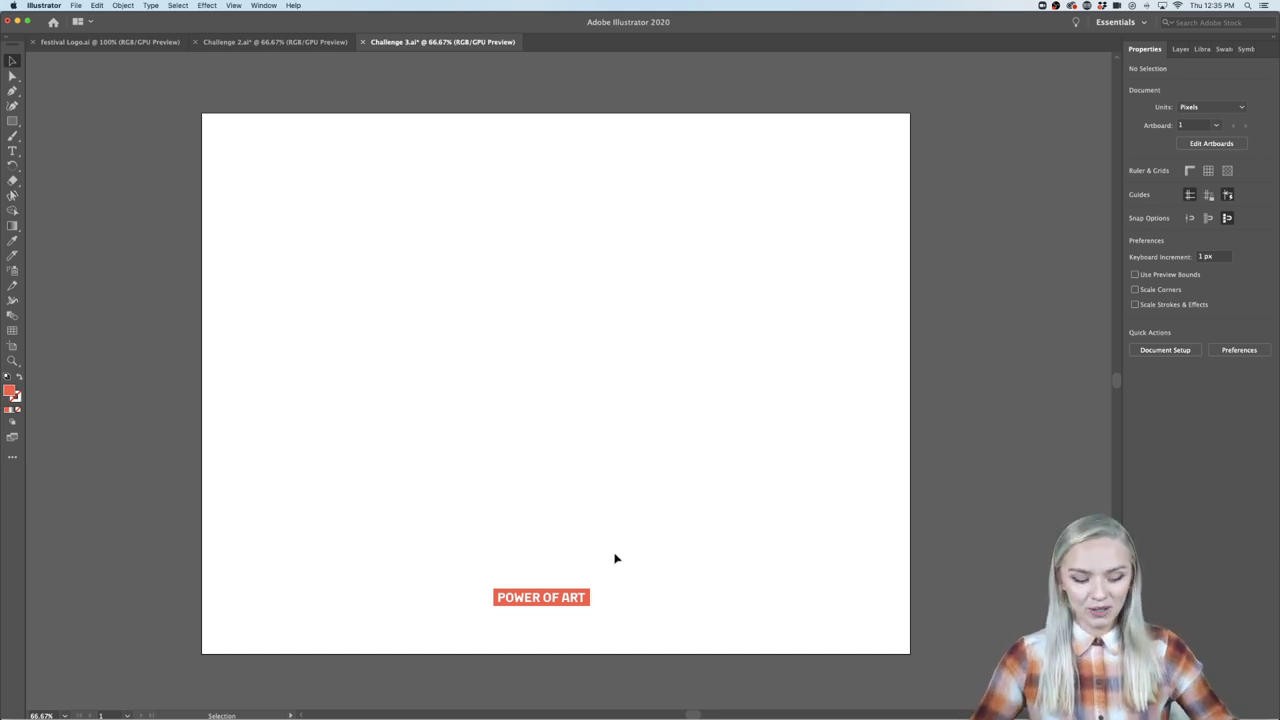
{"action": "left_click", "coordinate": [591, 601]}
{"action": "left_click_drag", "start_coordinate": [591, 604], "coordinate": [605, 610]}
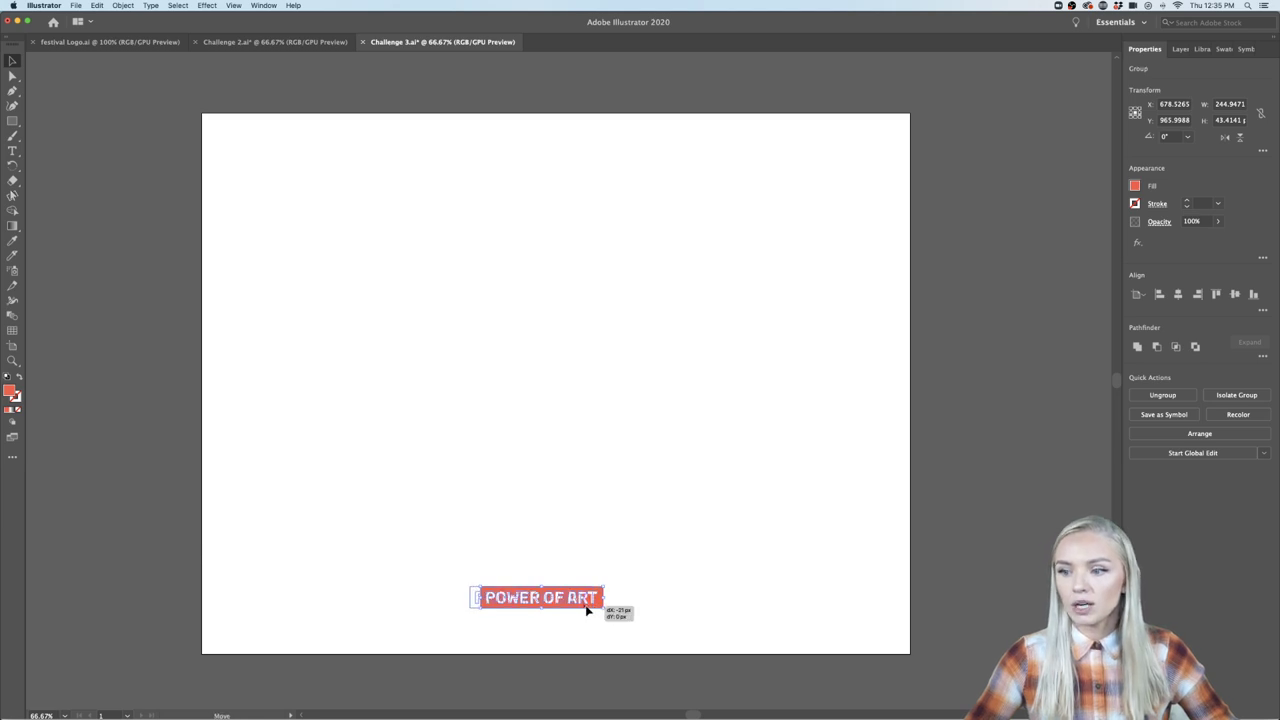
{"action": "left_click", "coordinate": [640, 607]}
Centre the label horizontally and vertically on the artboard.
{"action": "left_click", "coordinate": [595, 600]}
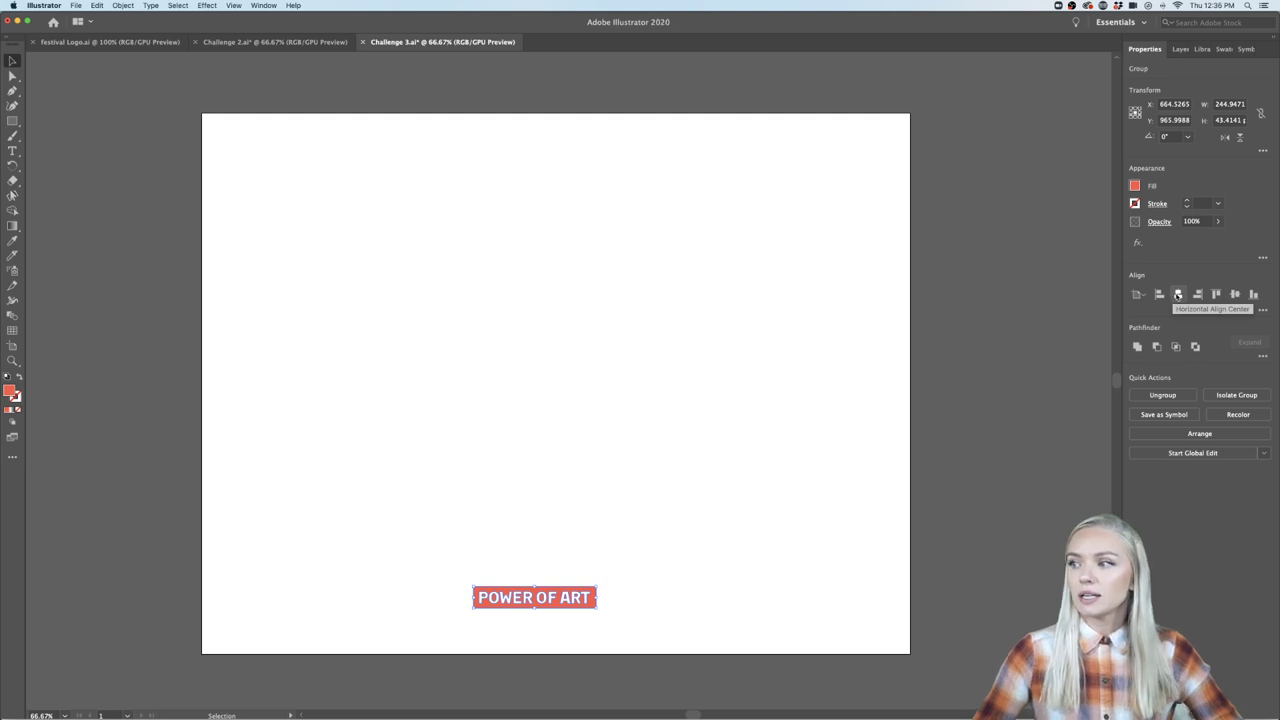
{"action": "left_click", "coordinate": [1177, 294]}
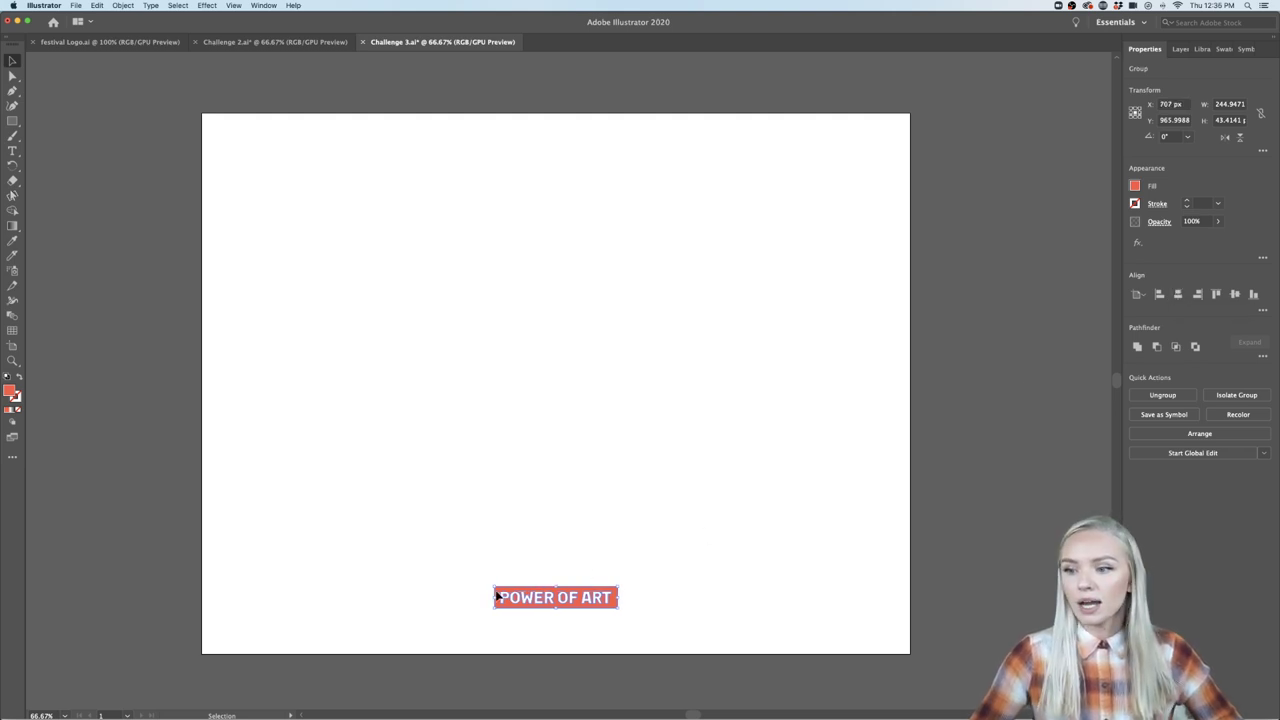
{"action": "left_click", "coordinate": [619, 579]}
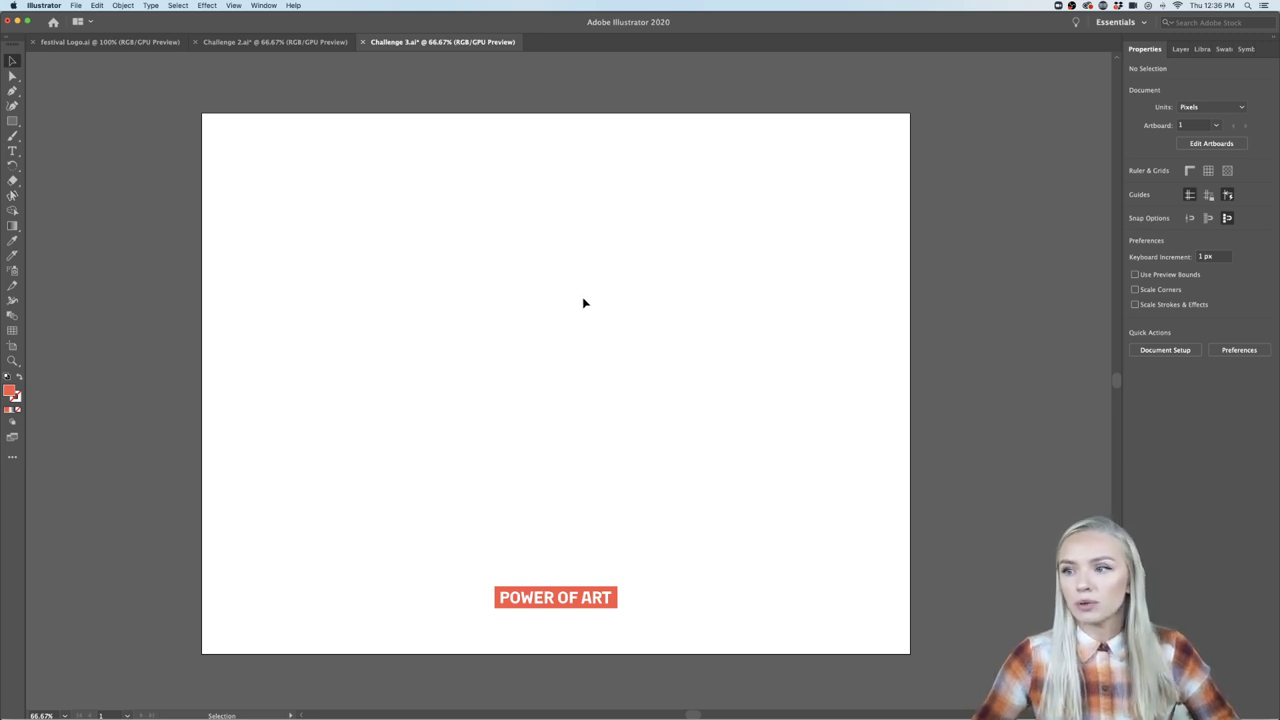
{"action": "left_click", "coordinate": [586, 597]}
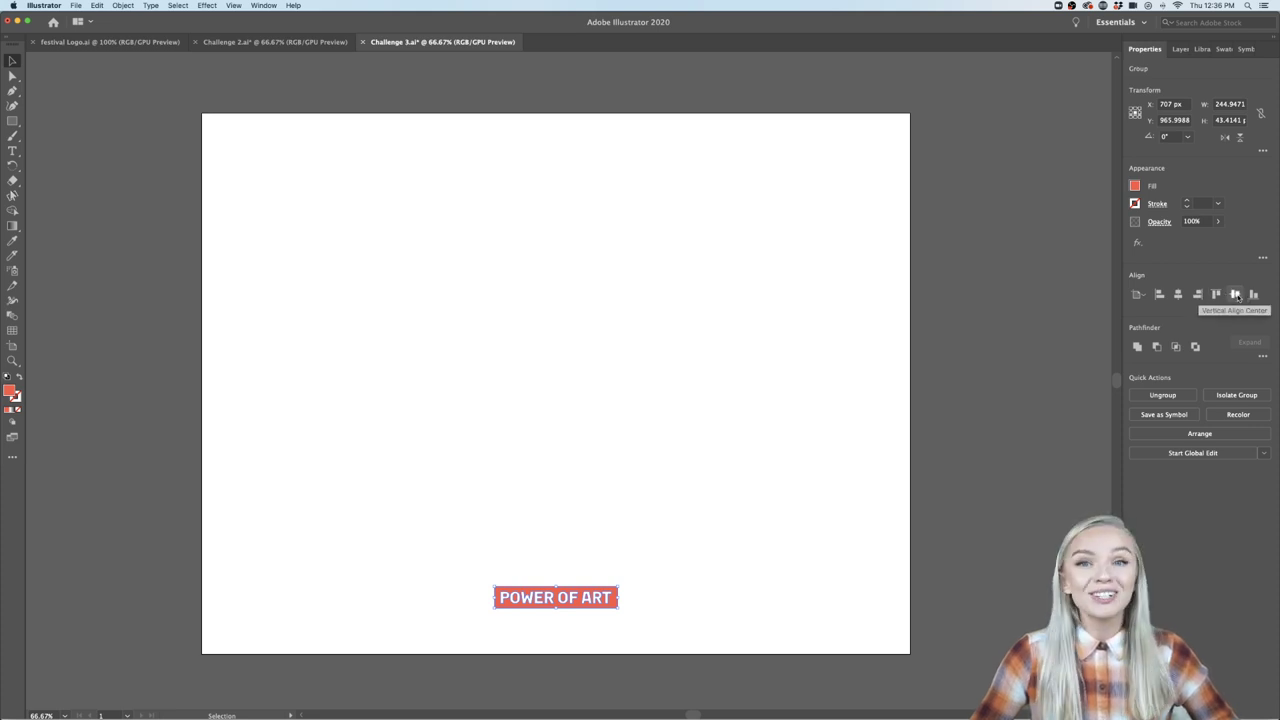
{"action": "left_click", "coordinate": [1237, 296]}
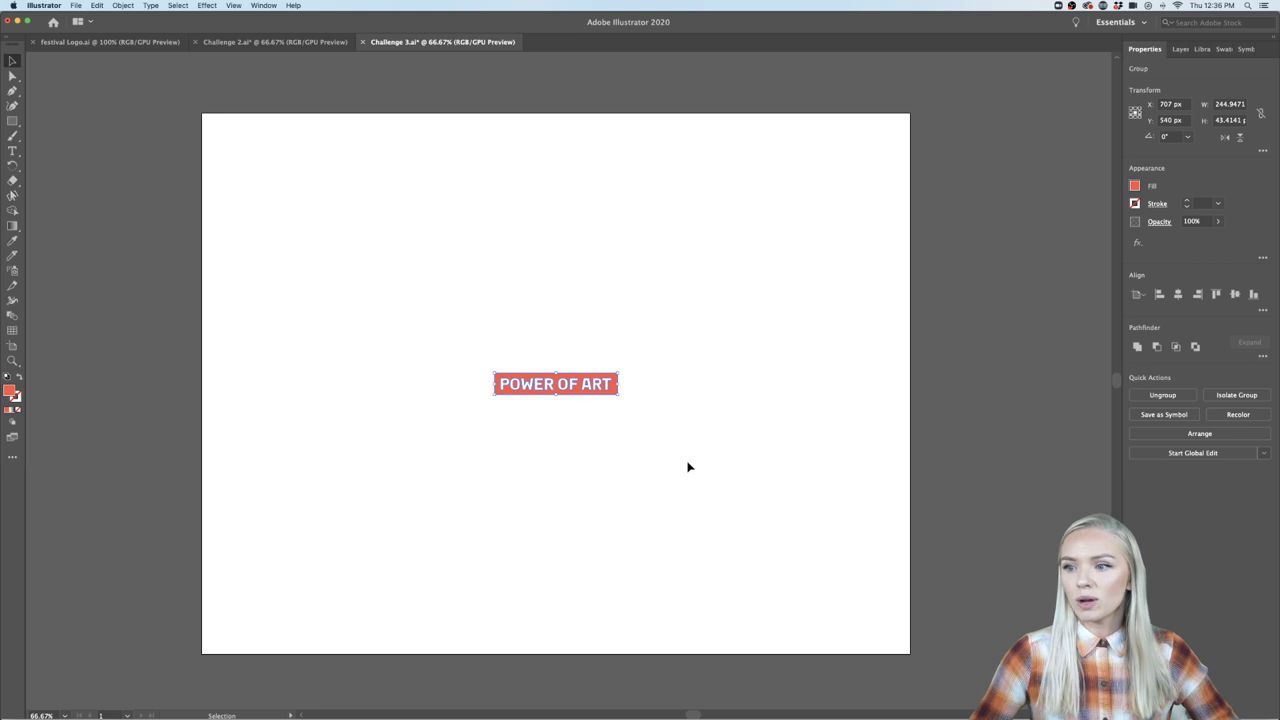
{"action": "left_click", "coordinate": [549, 449]}
{"action": "left_click_drag", "start_coordinate": [548, 390], "coordinate": [548, 386]}
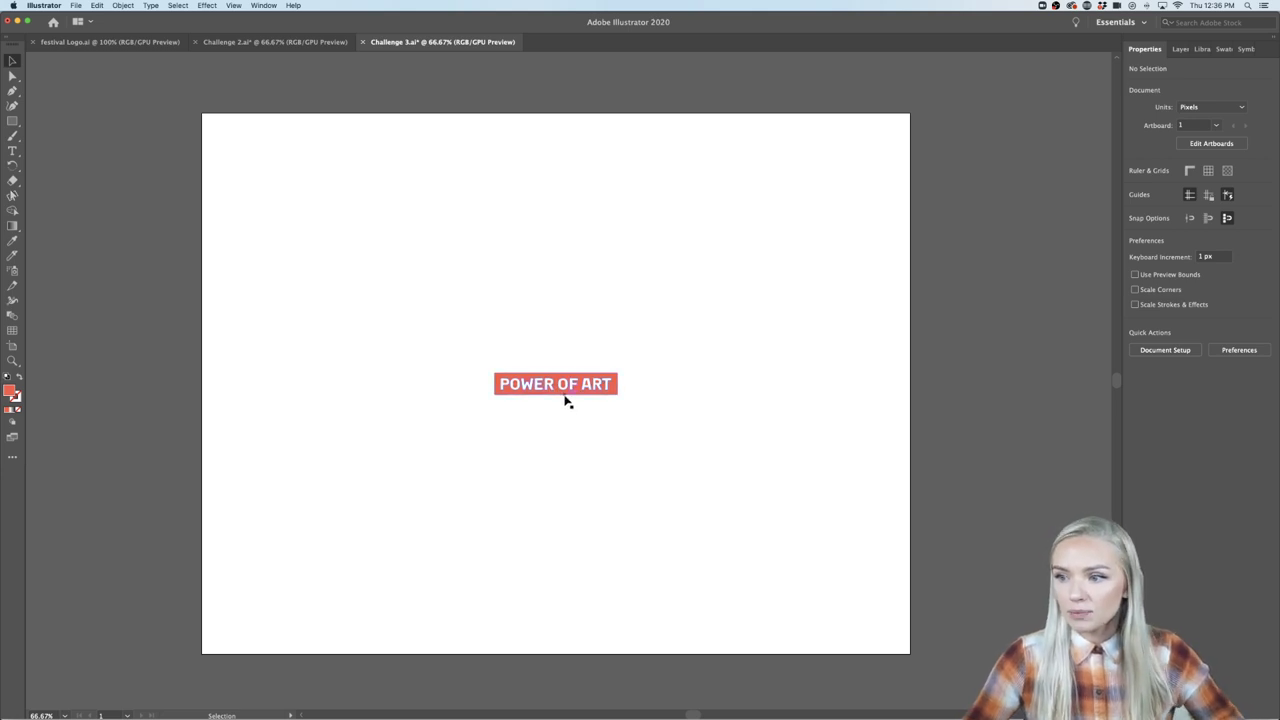
Shift-drag the POWER OF ART label straight down near the artboard's bottom edge.
{"action": "left_click_drag", "start_coordinate": [566, 400], "coordinate": [572, 620]}
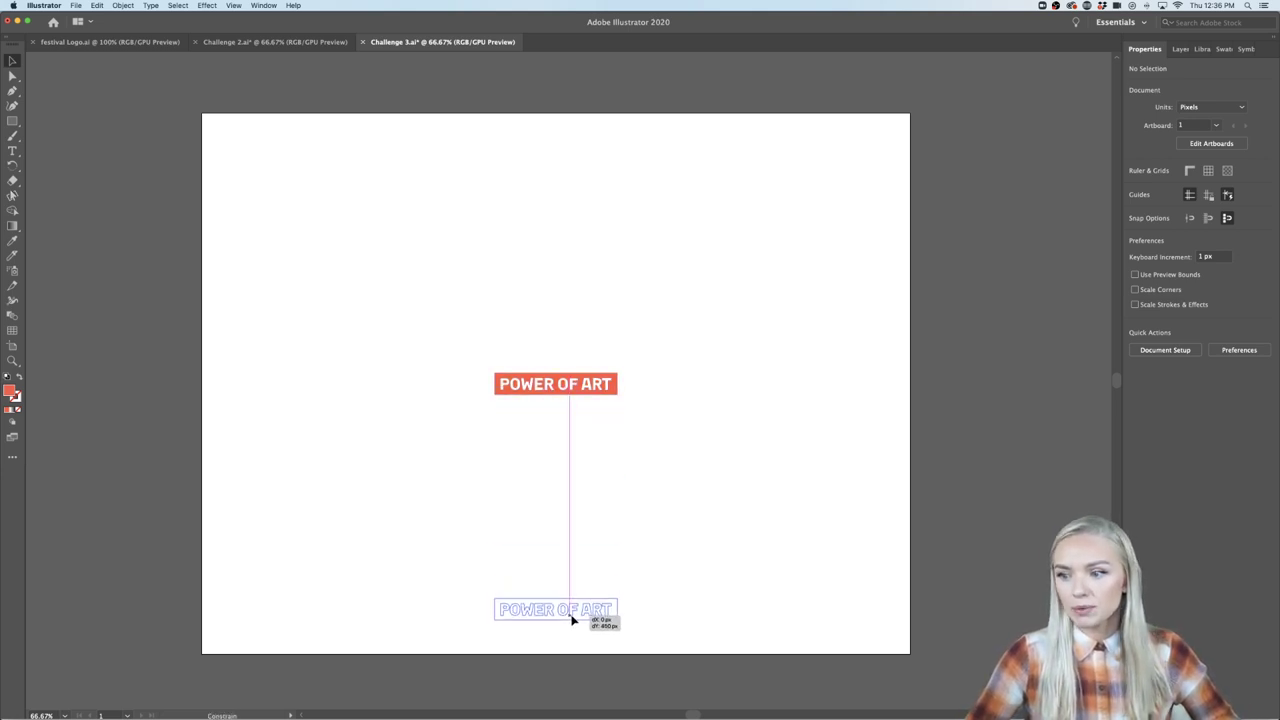
{"action": "left_click", "coordinate": [585, 564]}
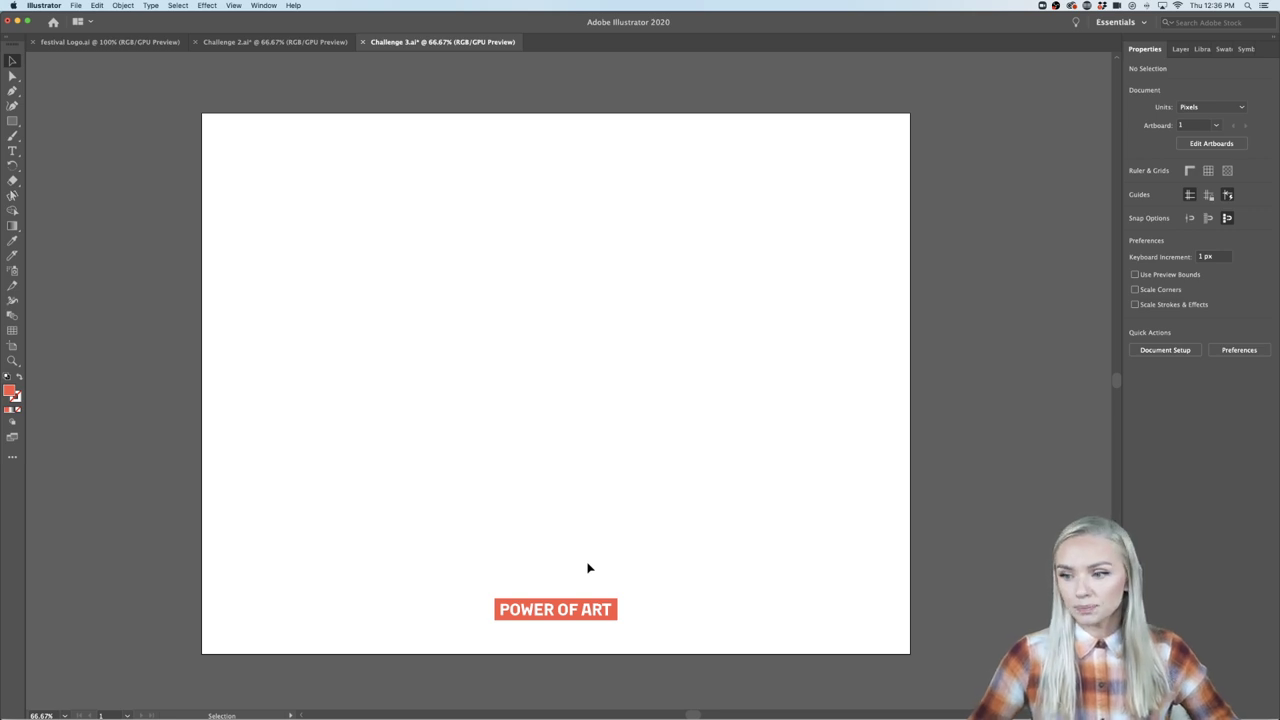
{"action": "scroll", "coordinate": [588, 568], "scroll_direction": "right", "scroll_amount": 1}
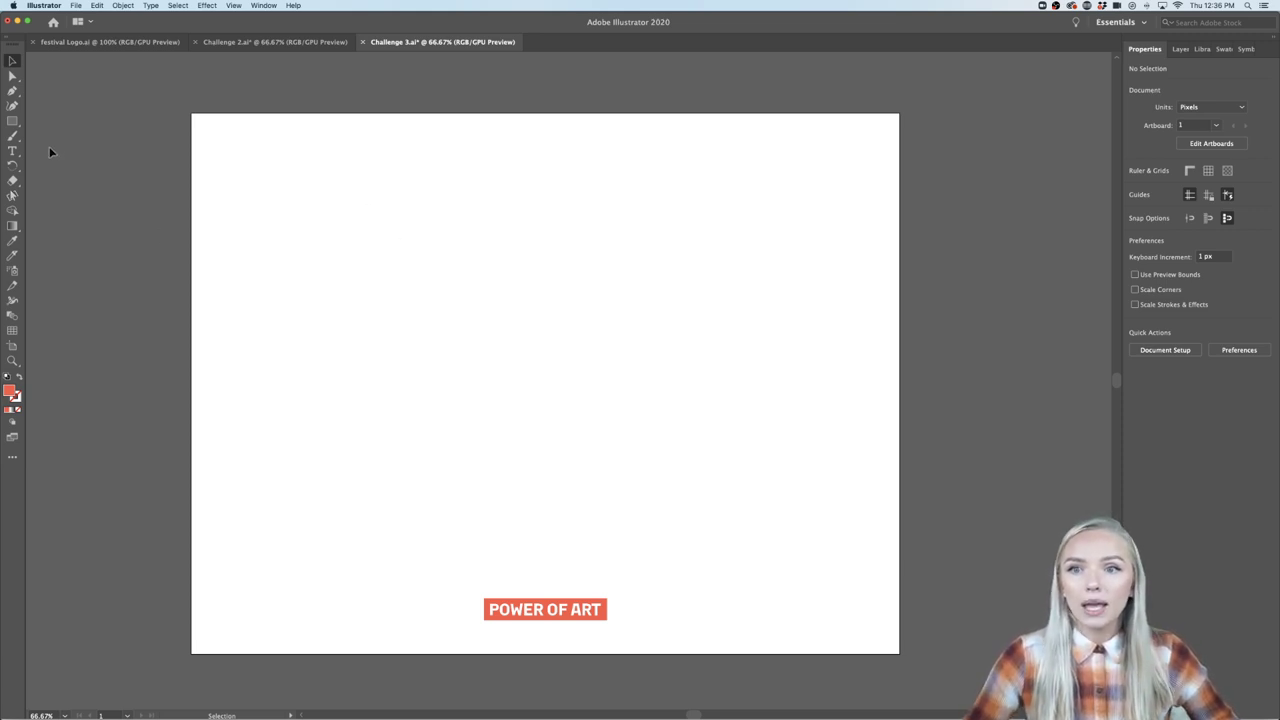
{"action": "key", "text": "t"}
{"action": "left_click_drag", "start_coordinate": [383, 284], "coordinate": [724, 418]}
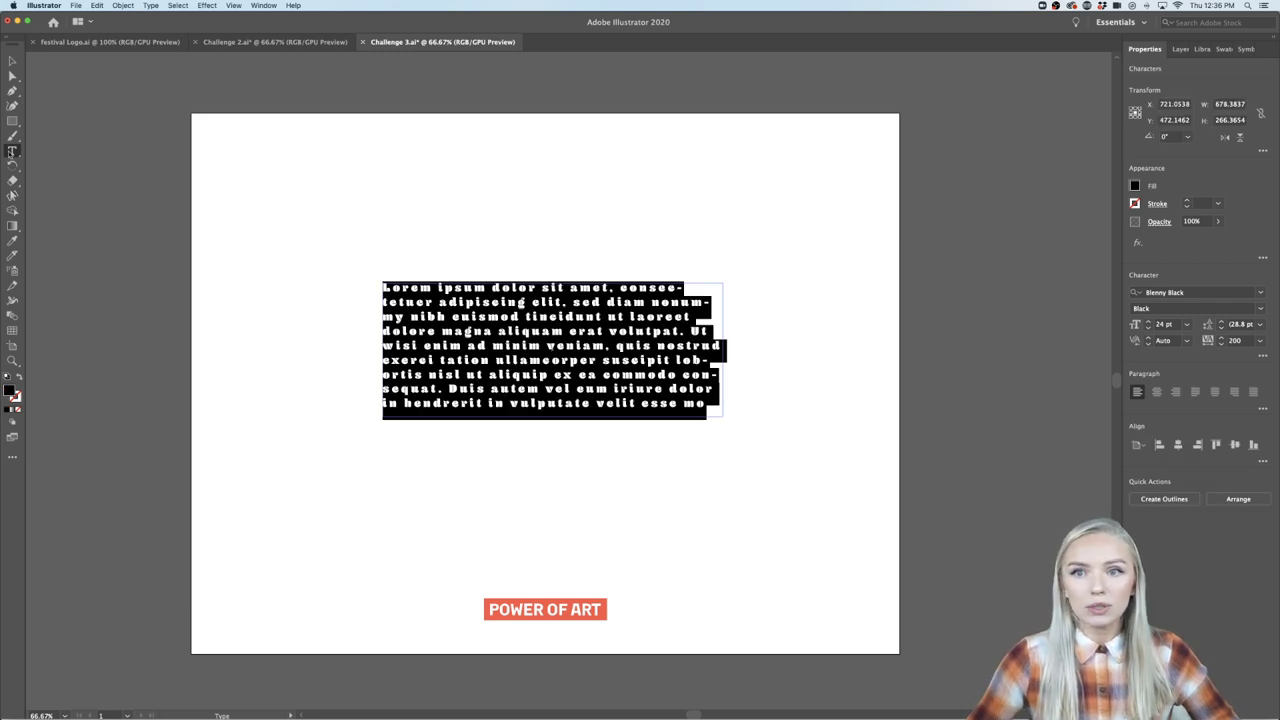
{"action": "left_click", "coordinate": [12, 151]}
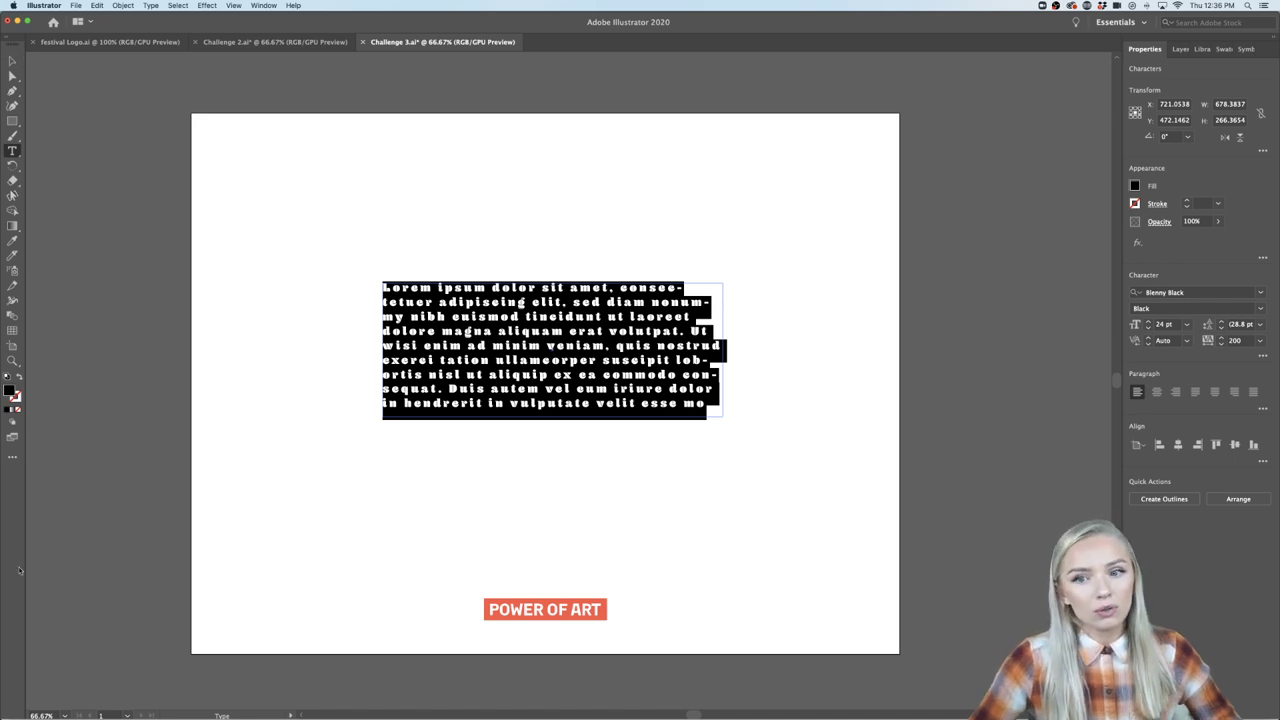
{"action": "left_click", "coordinate": [13, 458]}
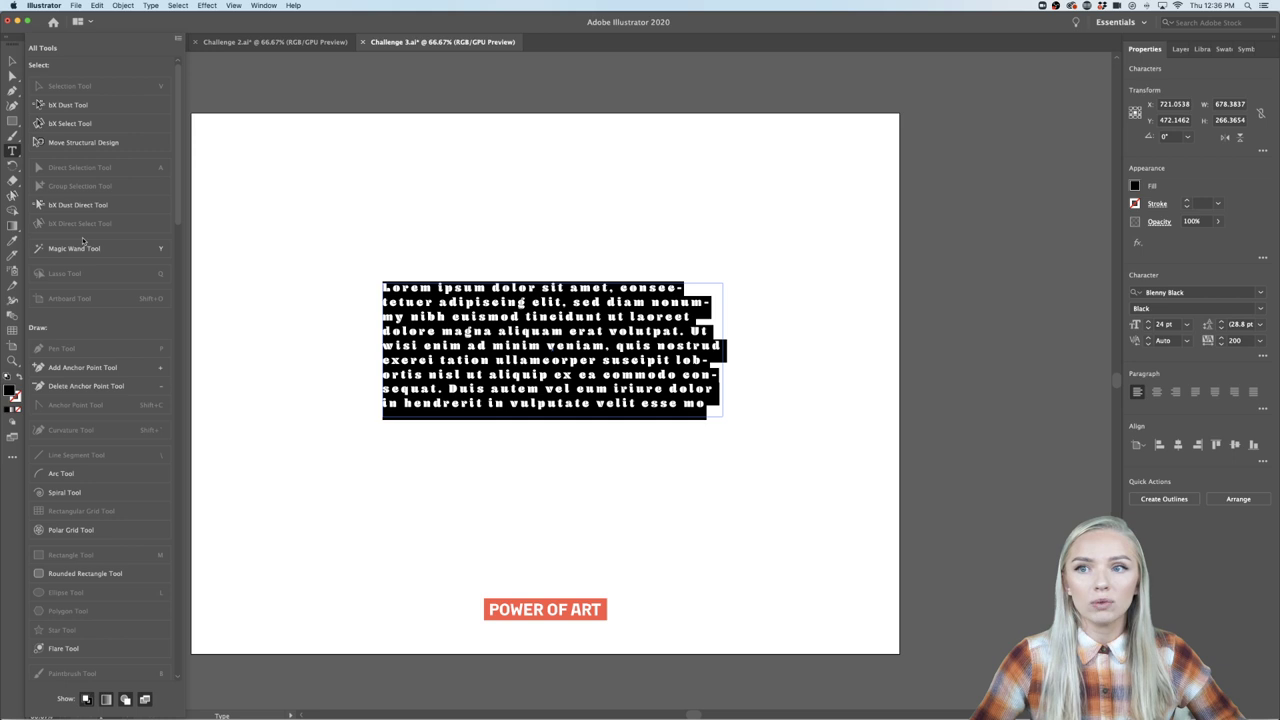
{"action": "scroll", "coordinate": [82, 237], "scroll_direction": "down", "scroll_amount": 15}
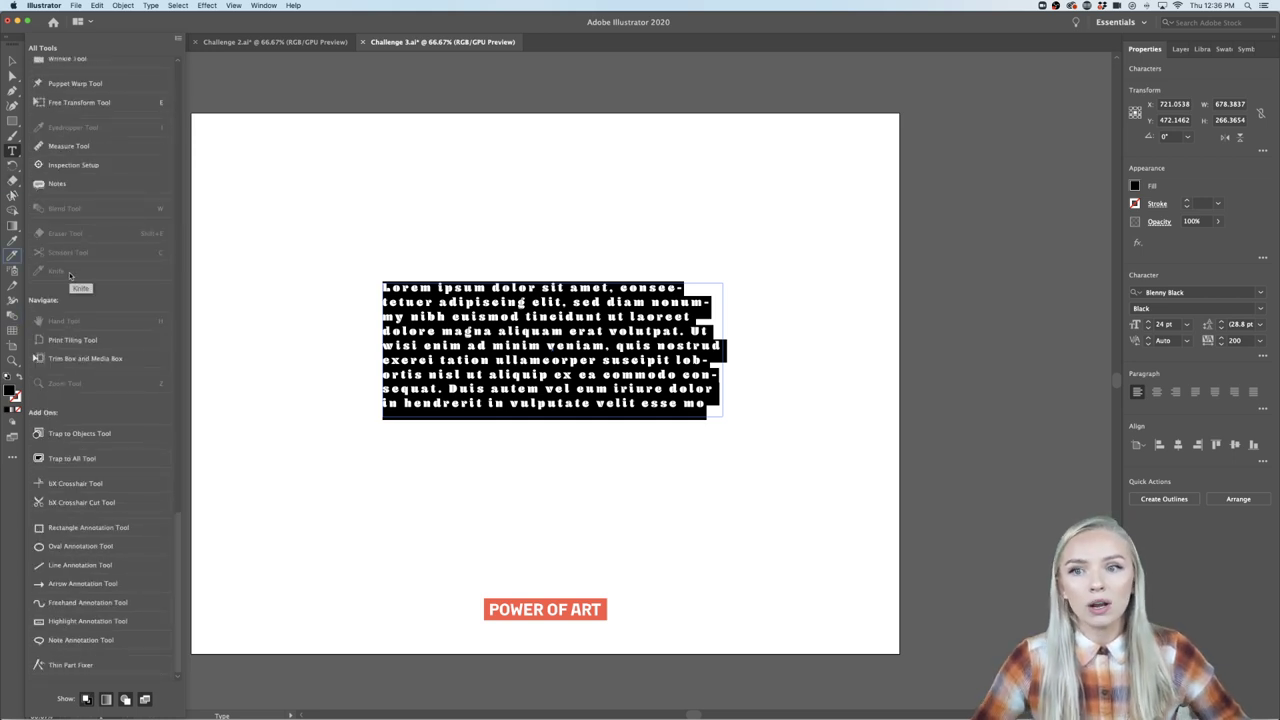
{"action": "scroll", "coordinate": [70, 276], "scroll_direction": "up", "scroll_amount": 15}
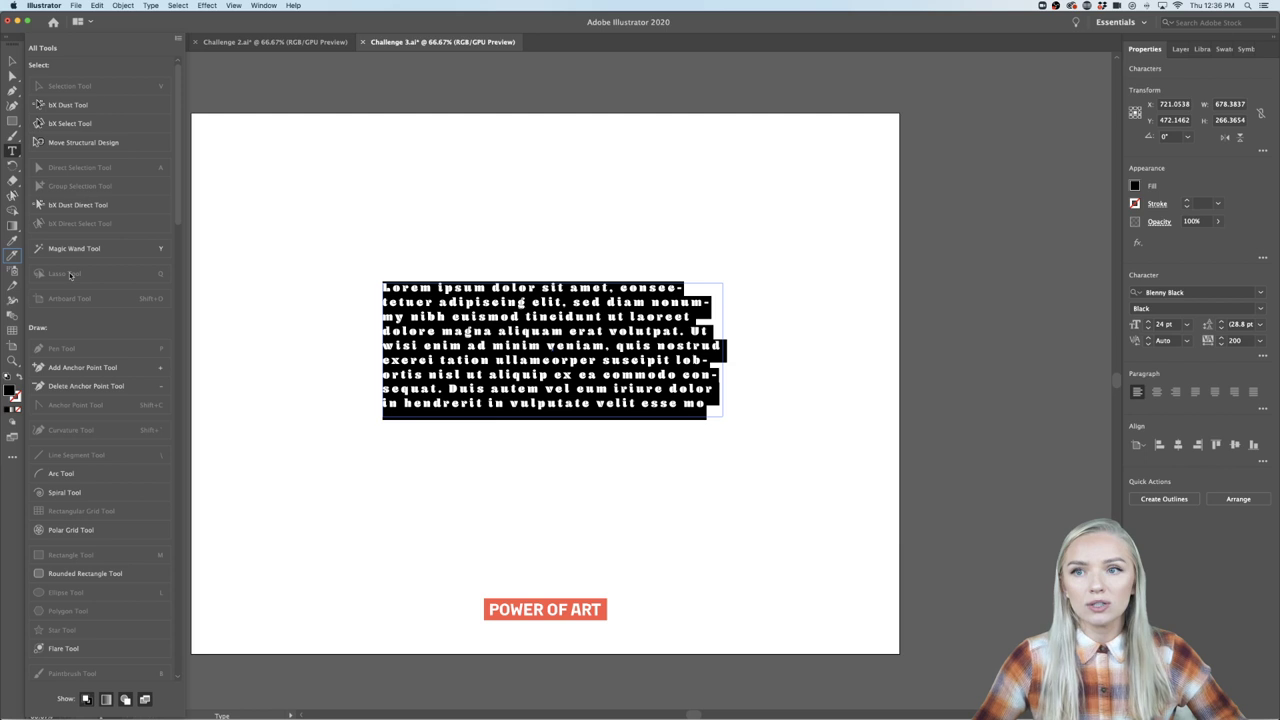
{"action": "left_click", "coordinate": [14, 490]}
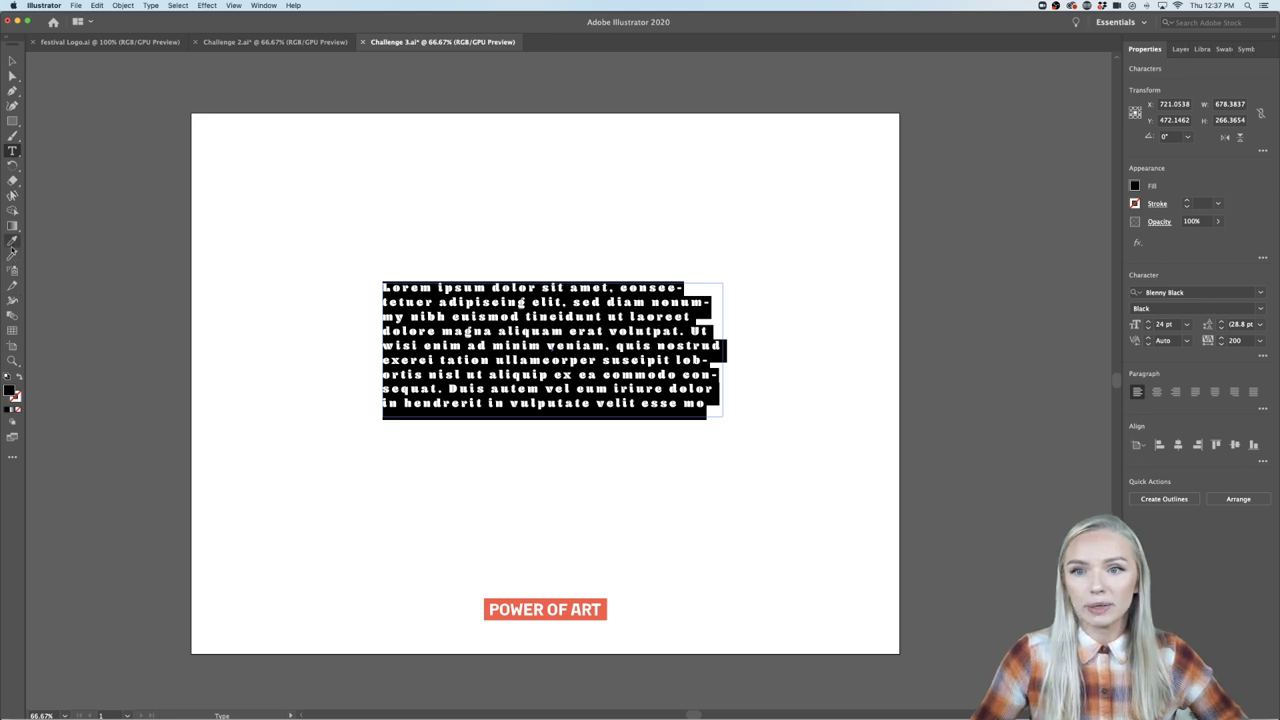
{"action": "left_click", "coordinate": [13, 461]}
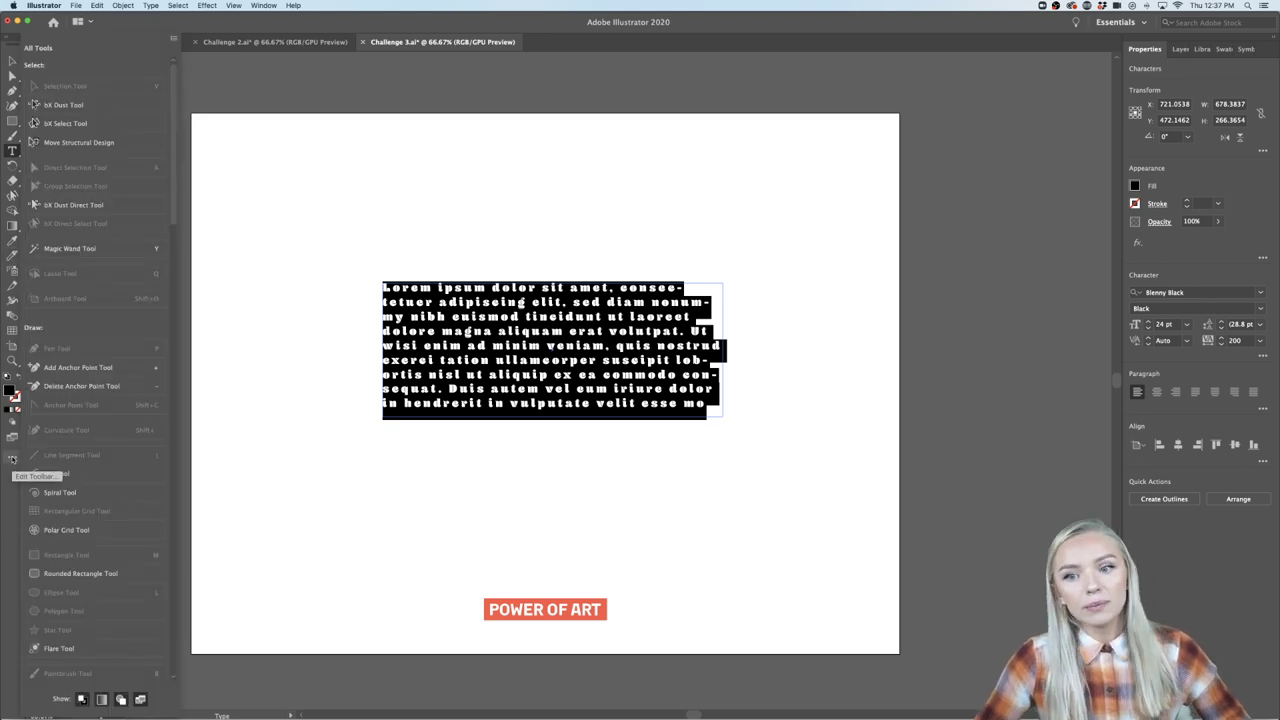
{"action": "scroll", "coordinate": [105, 535], "scroll_direction": "down", "scroll_amount": 10}
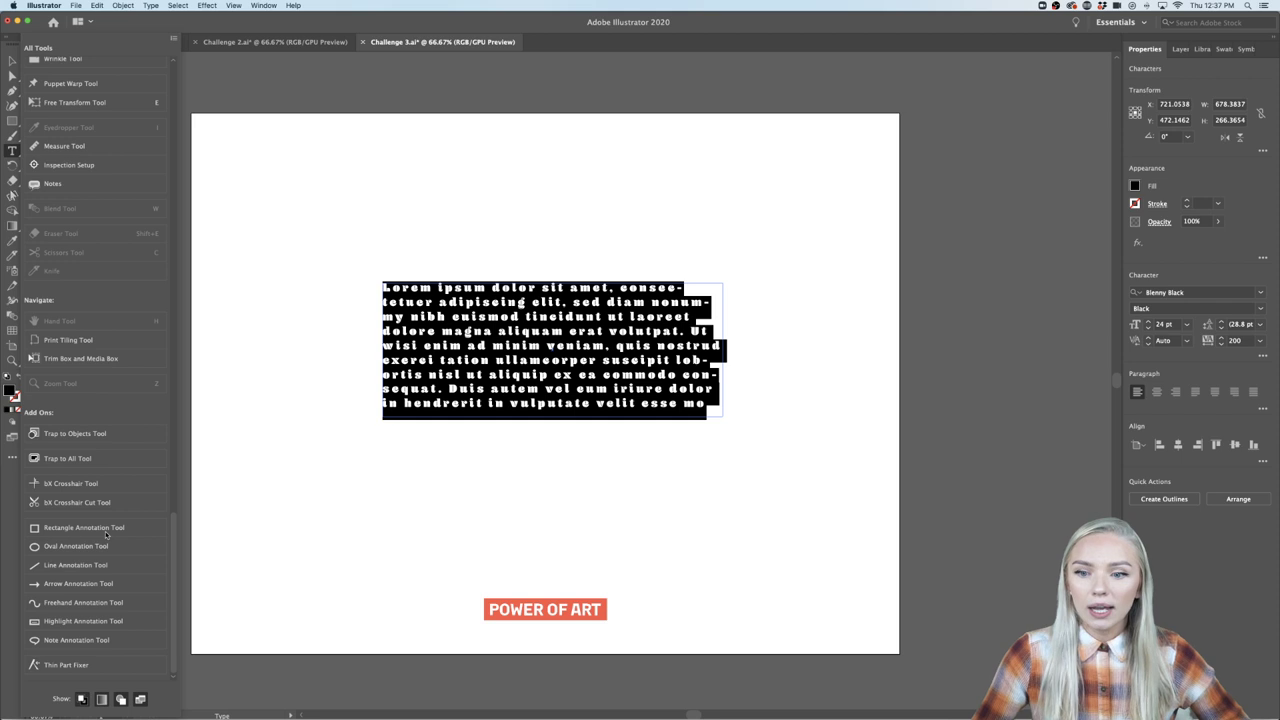
{"action": "scroll", "coordinate": [105, 531], "scroll_direction": "up", "scroll_amount": 10}
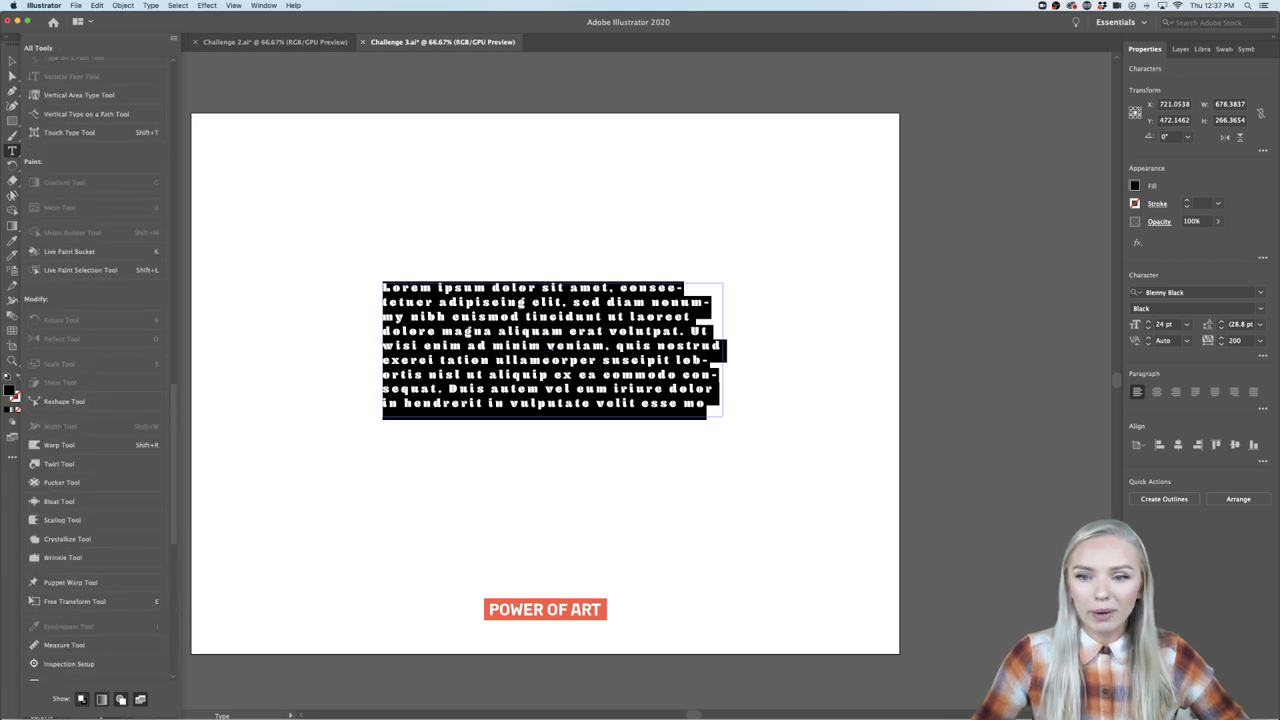
{"action": "left_click", "coordinate": [19, 537]}
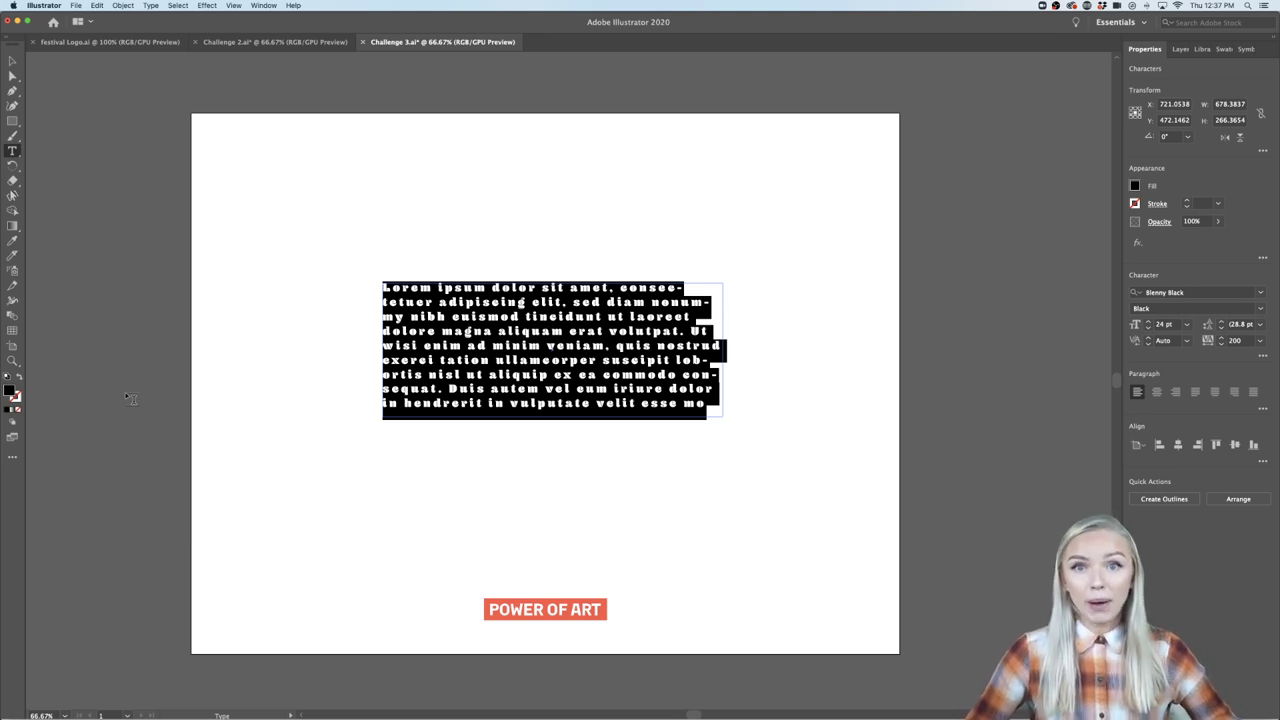
Type POWER over the placeholder paragraph and select the word.
{"action": "type", "text": "POWE"}
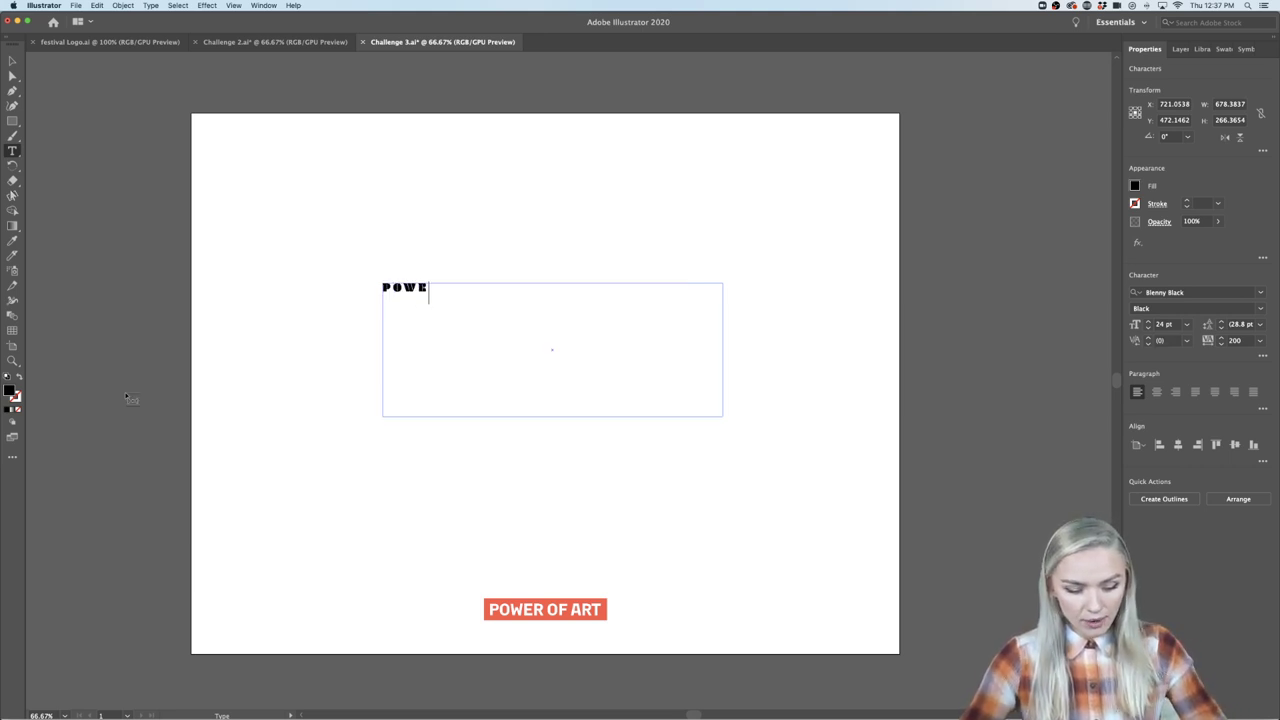
{"action": "type", "text": "R"}
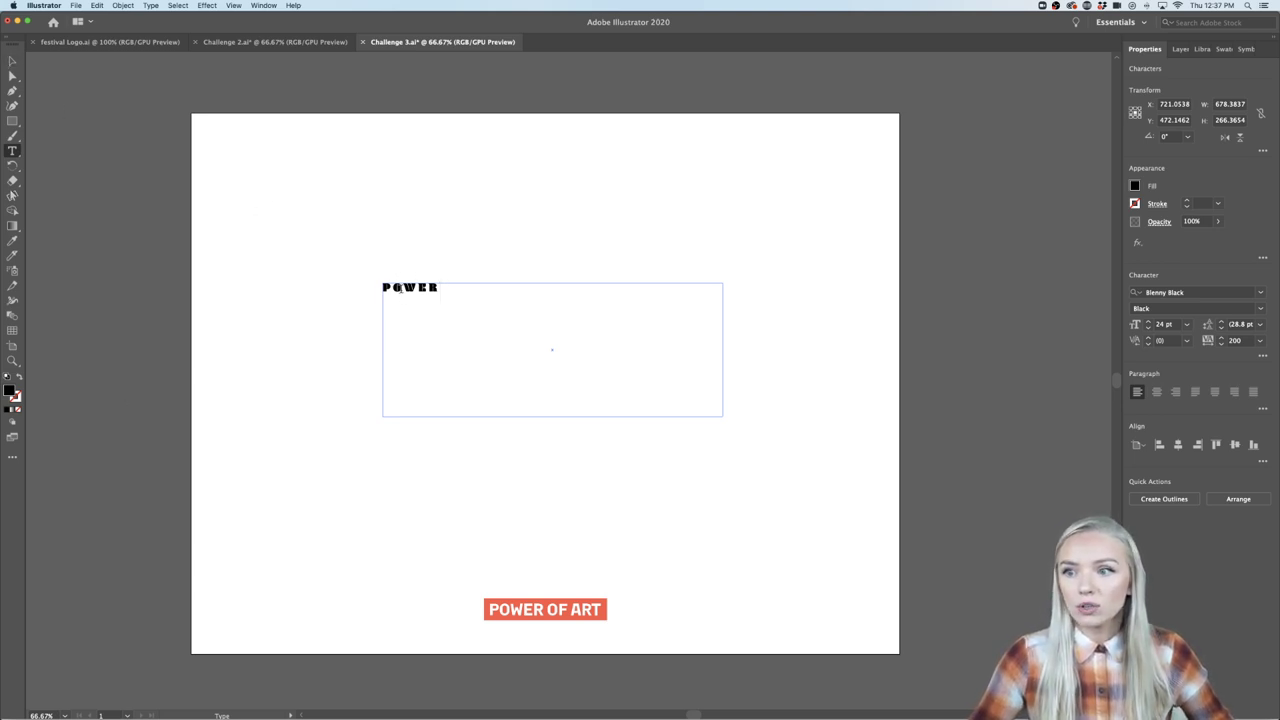
{"action": "left_click_drag", "start_coordinate": [451, 292], "coordinate": [342, 286]}
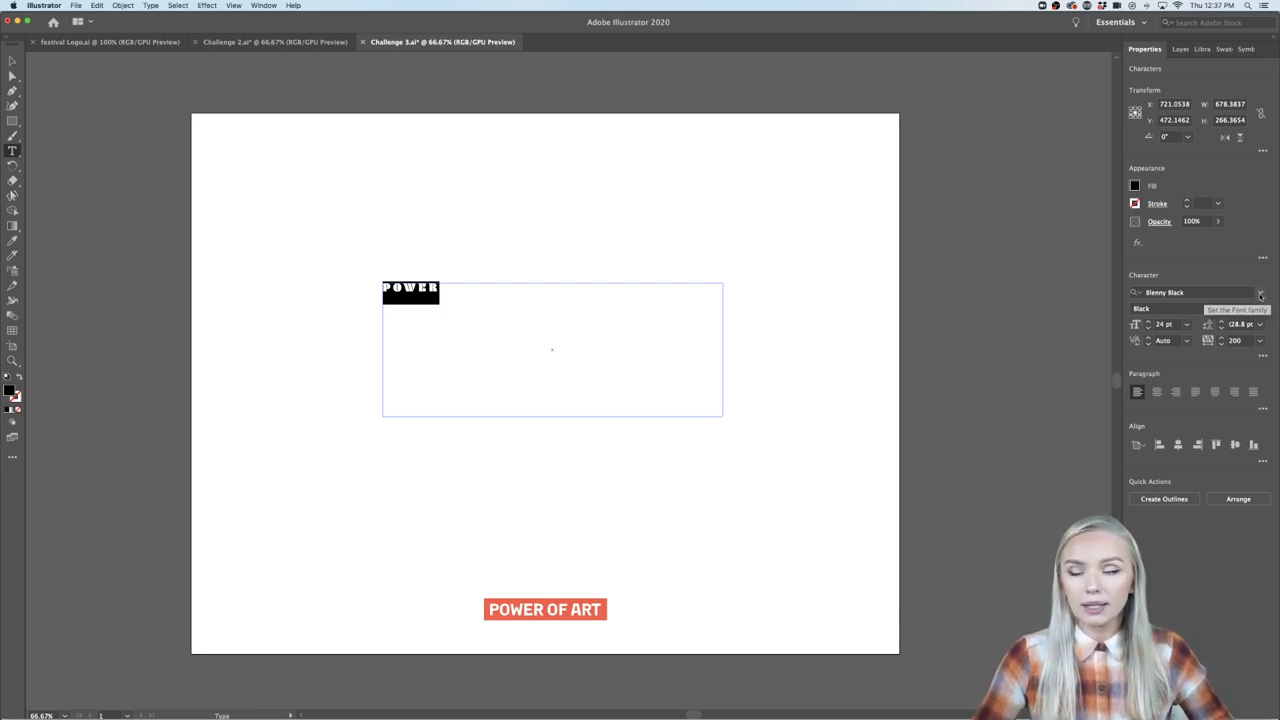
{"action": "left_click", "coordinate": [444, 288]}
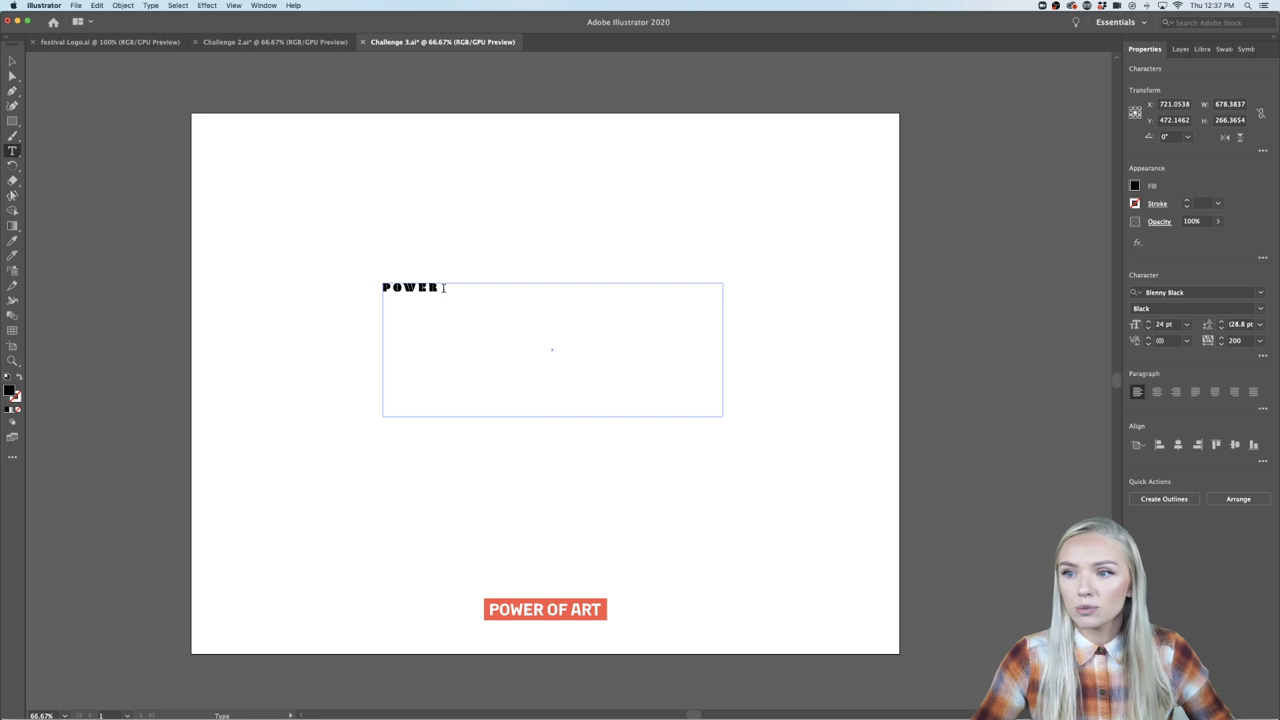
{"action": "left_click_drag", "start_coordinate": [444, 288], "coordinate": [337, 285]}
Set POWER to 72 pt with tracking 100, then nudge its frame right and down.
{"action": "left_click", "coordinate": [1187, 324]}
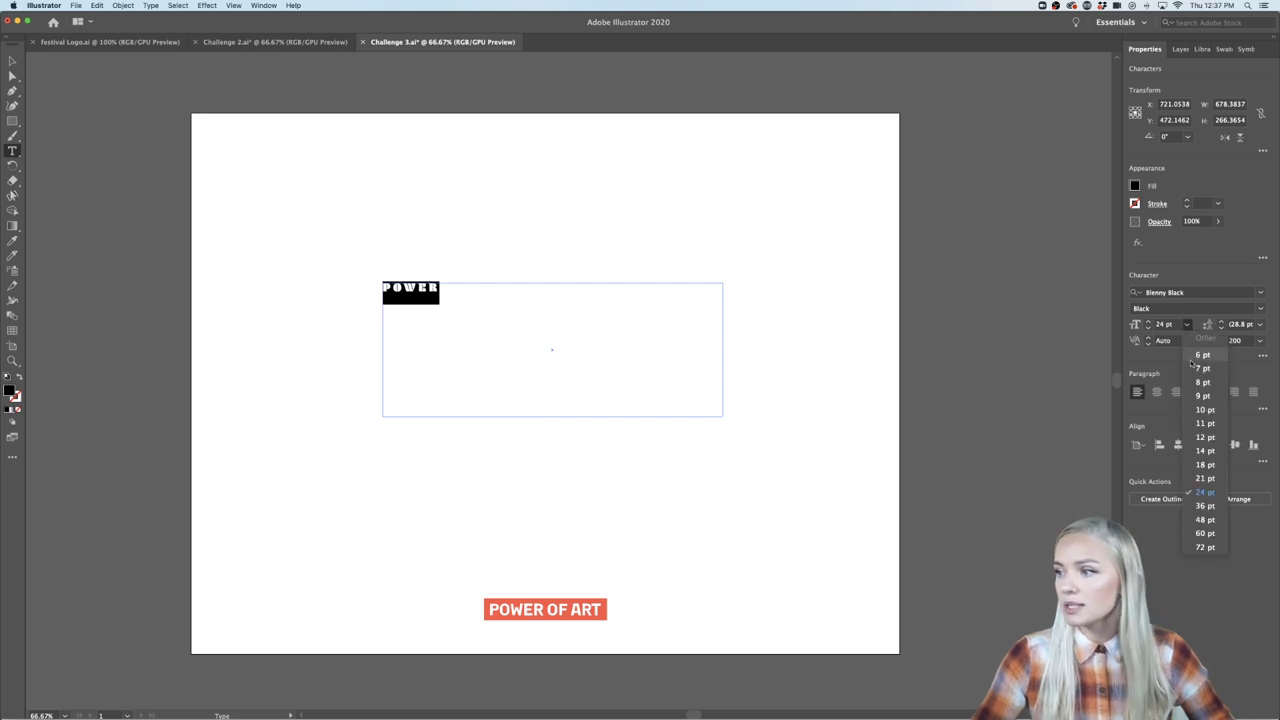
{"action": "left_click", "coordinate": [1205, 545]}
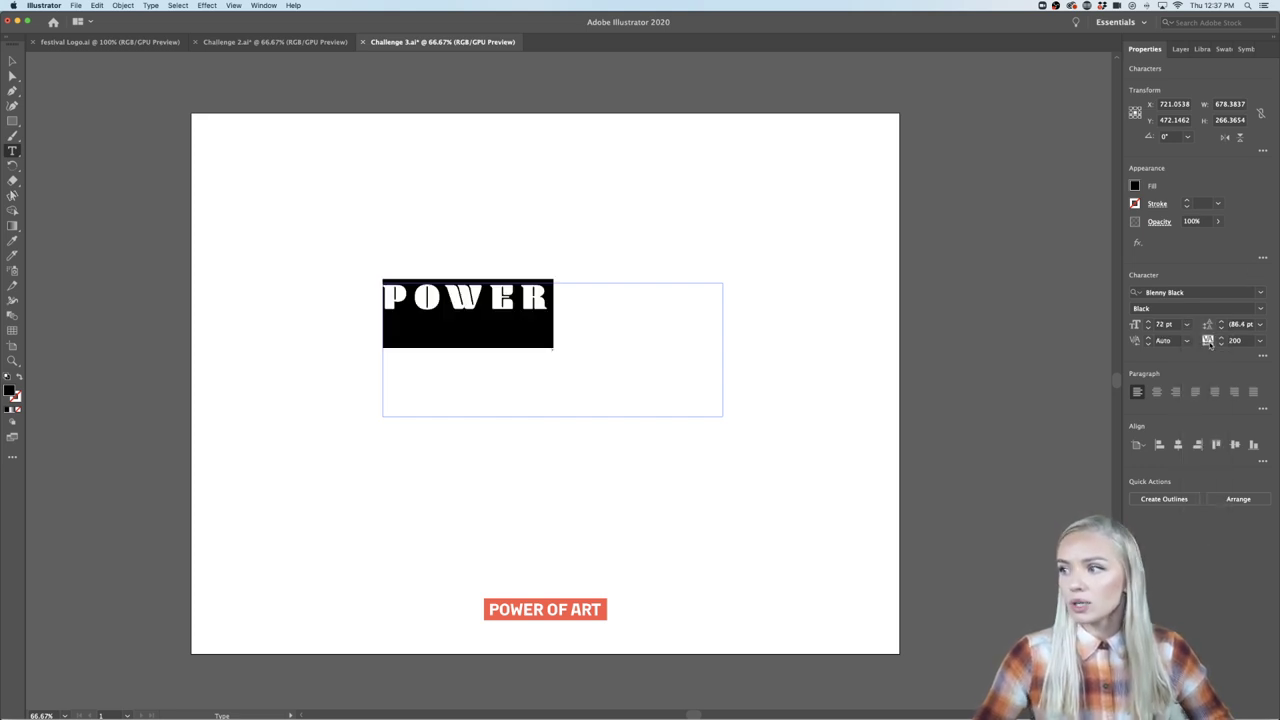
{"action": "left_click", "coordinate": [1260, 341]}
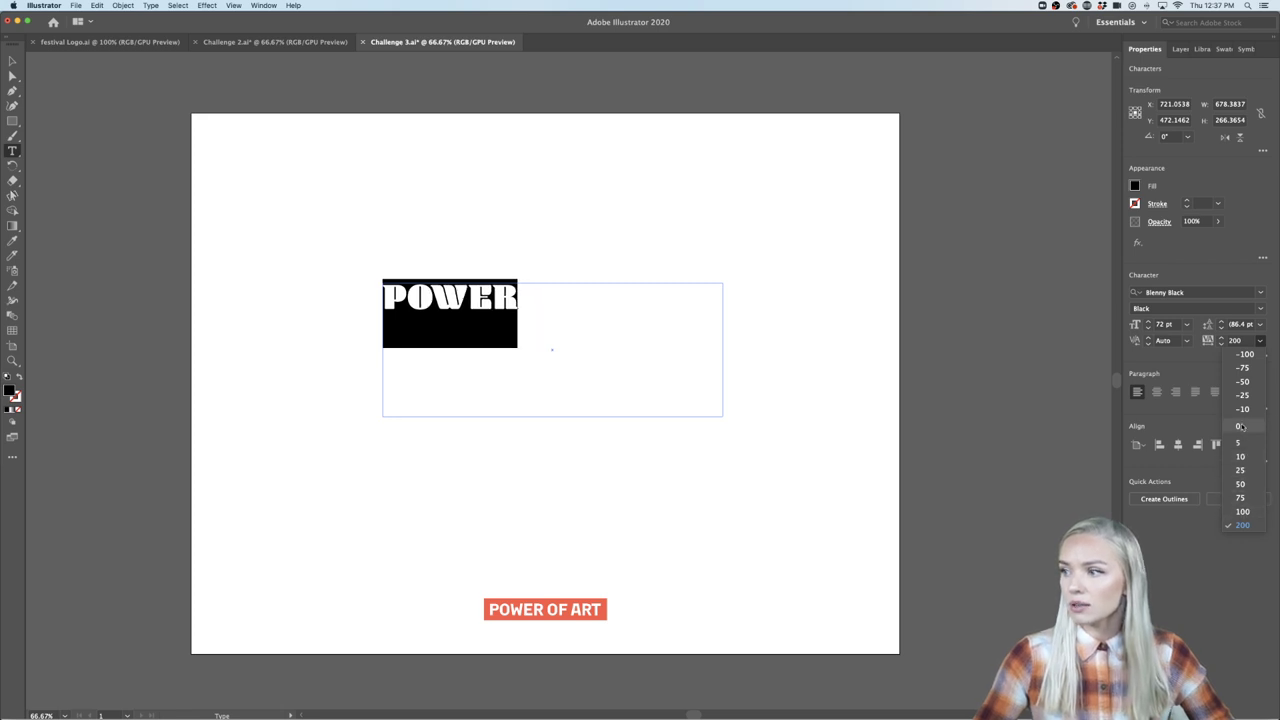
{"action": "left_click", "coordinate": [1243, 511]}
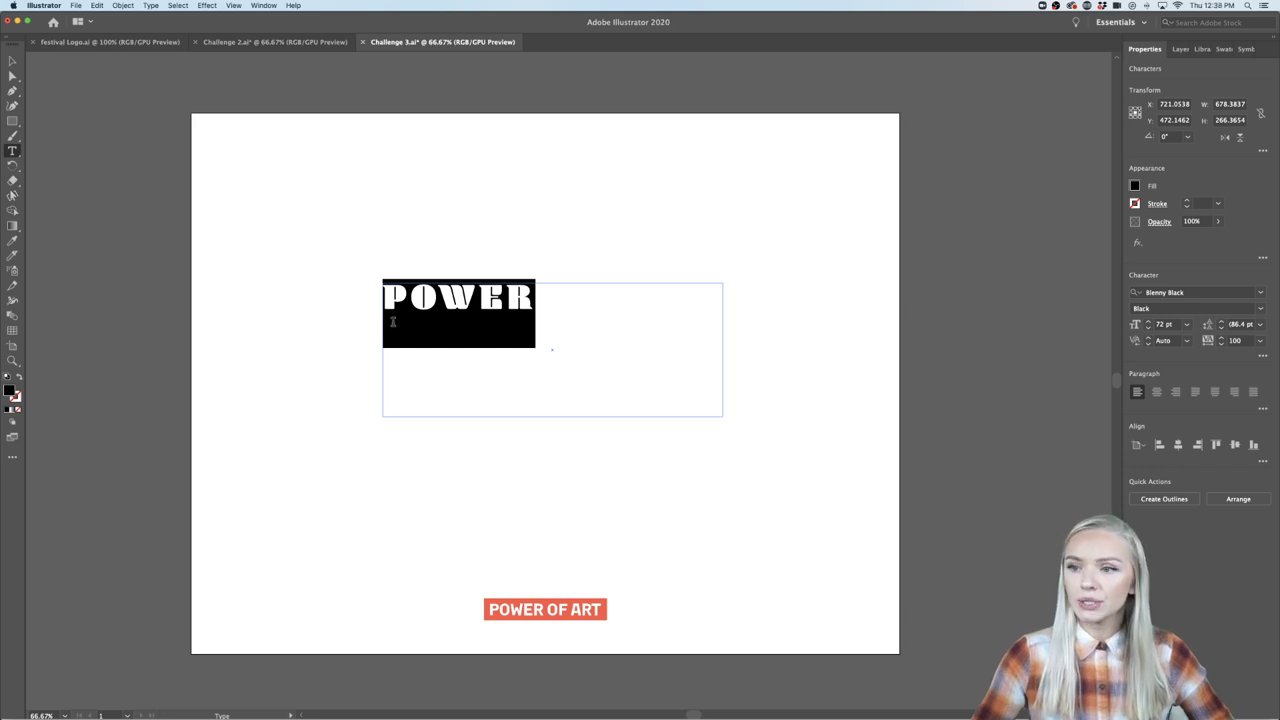
{"action": "left_click", "coordinate": [12, 61]}
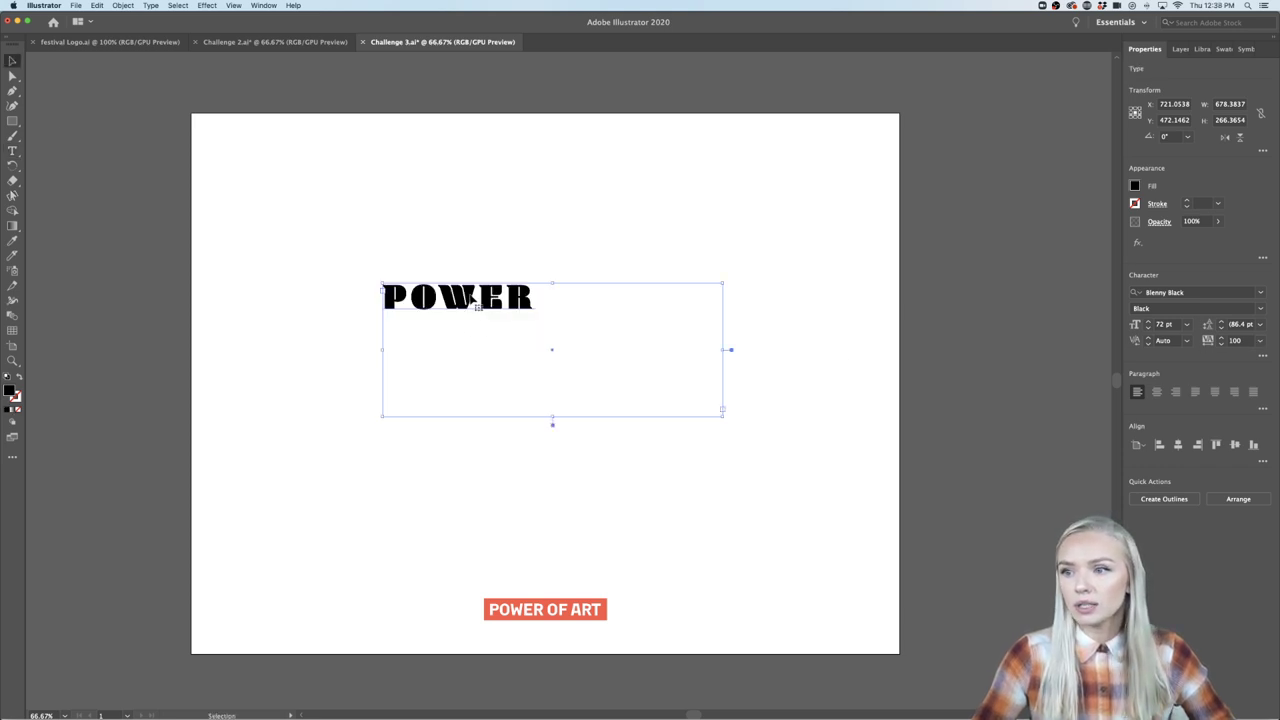
{"action": "left_click_drag", "start_coordinate": [450, 318], "coordinate": [526, 337]}
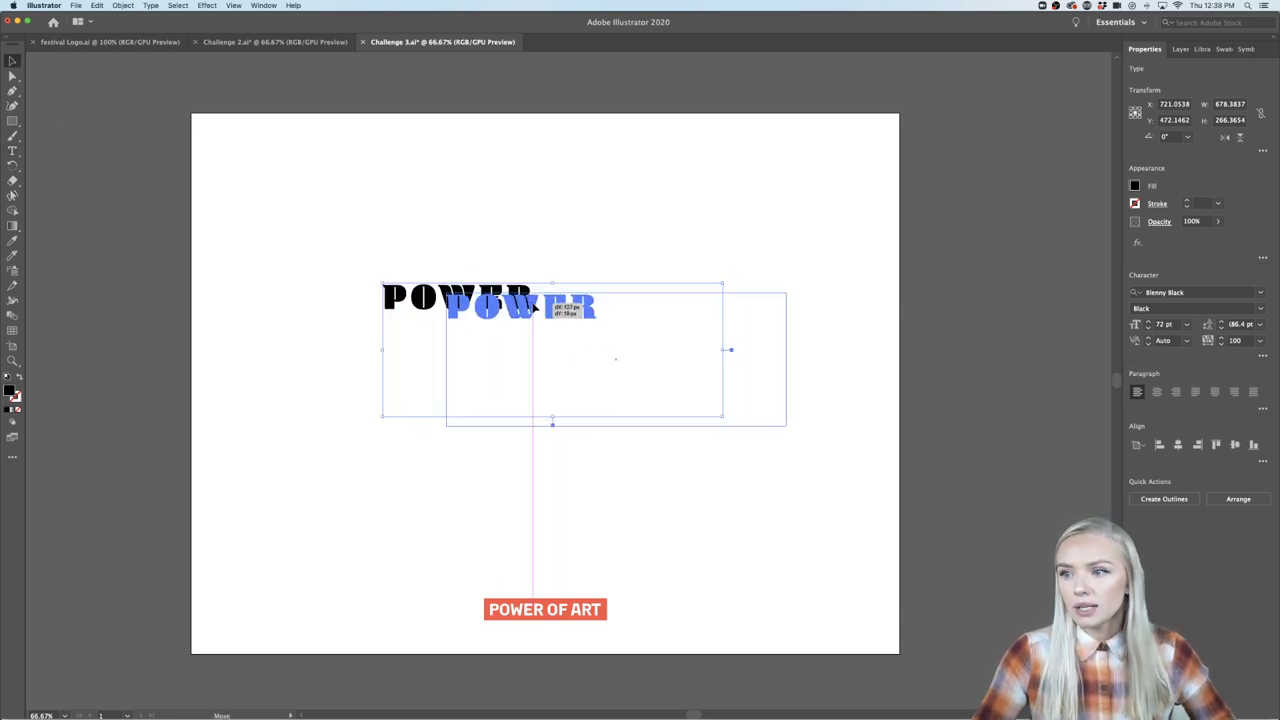
Create outlines from POWER, test moving and stretching the W, then undo both.
{"action": "key", "text": "super+shift+o"}
{"action": "left_click", "coordinate": [567, 252]}
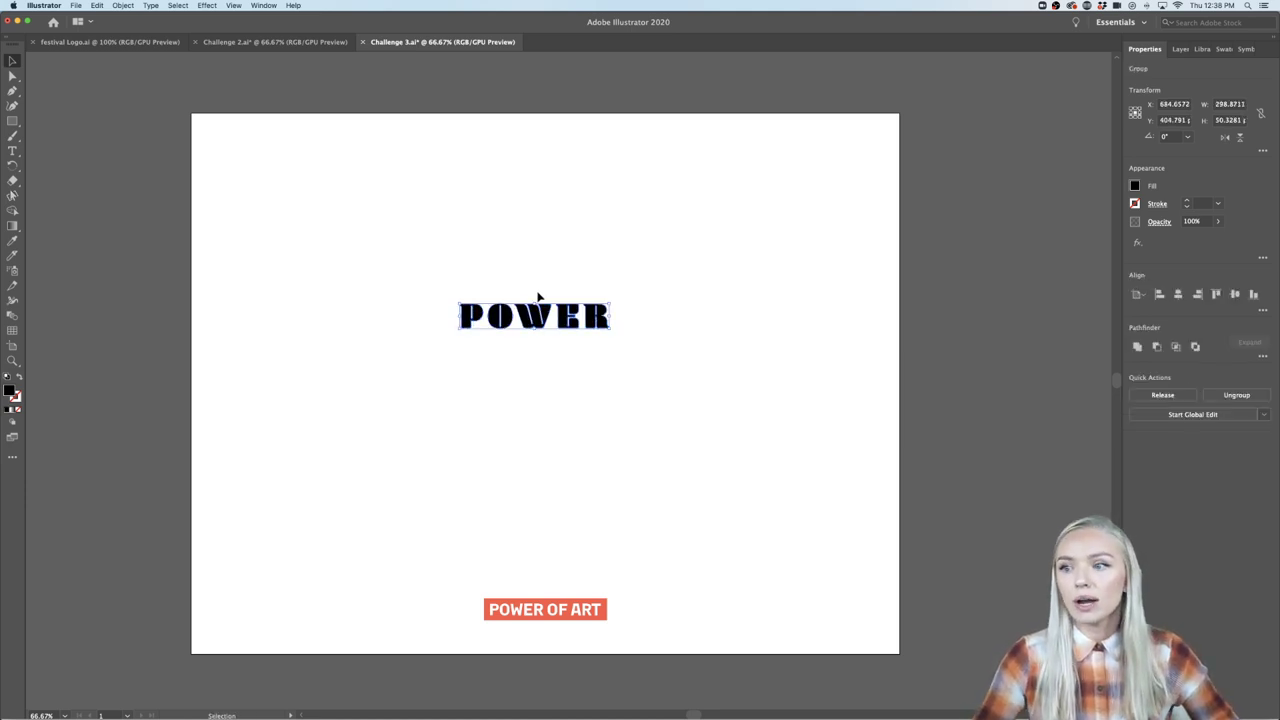
{"action": "scroll", "coordinate": [540, 295], "scroll_direction": "up", "scroll_amount": 3}
{"action": "left_click", "coordinate": [659, 380]}
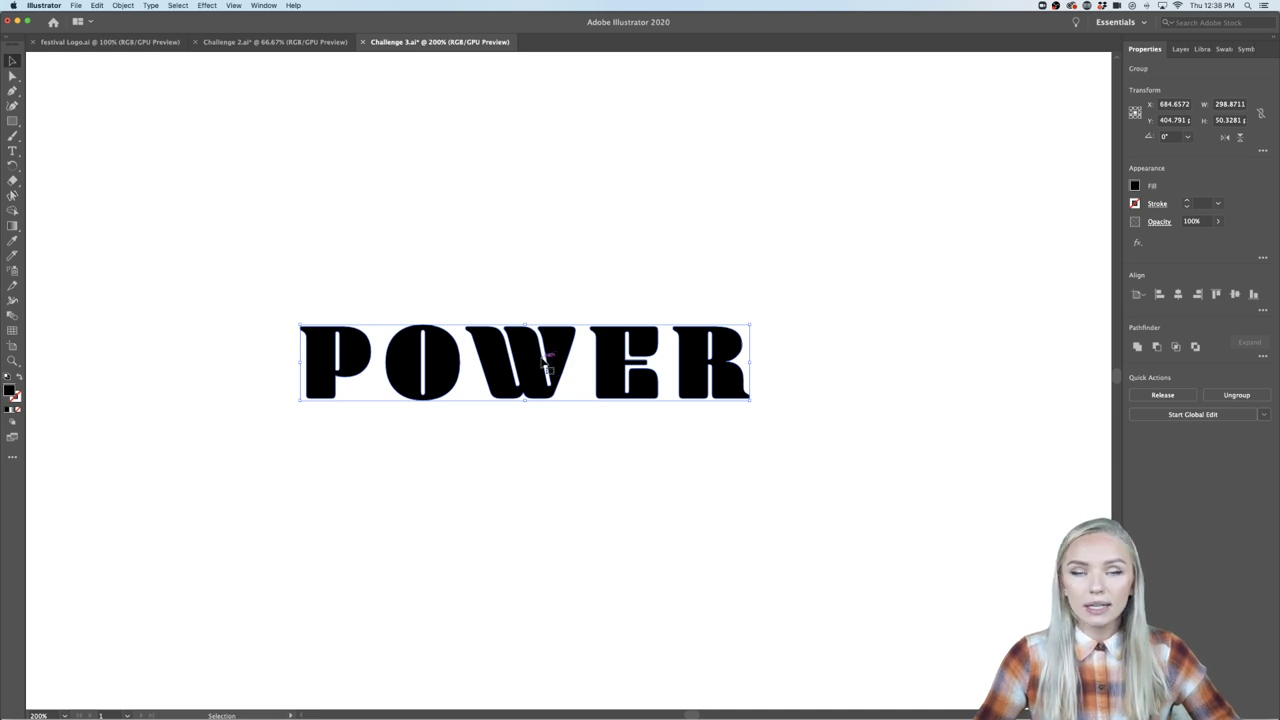
{"action": "left_click", "coordinate": [554, 451]}
{"action": "double_click", "coordinate": [528, 382]}
{"action": "left_click_drag", "start_coordinate": [528, 382], "coordinate": [528, 463]}
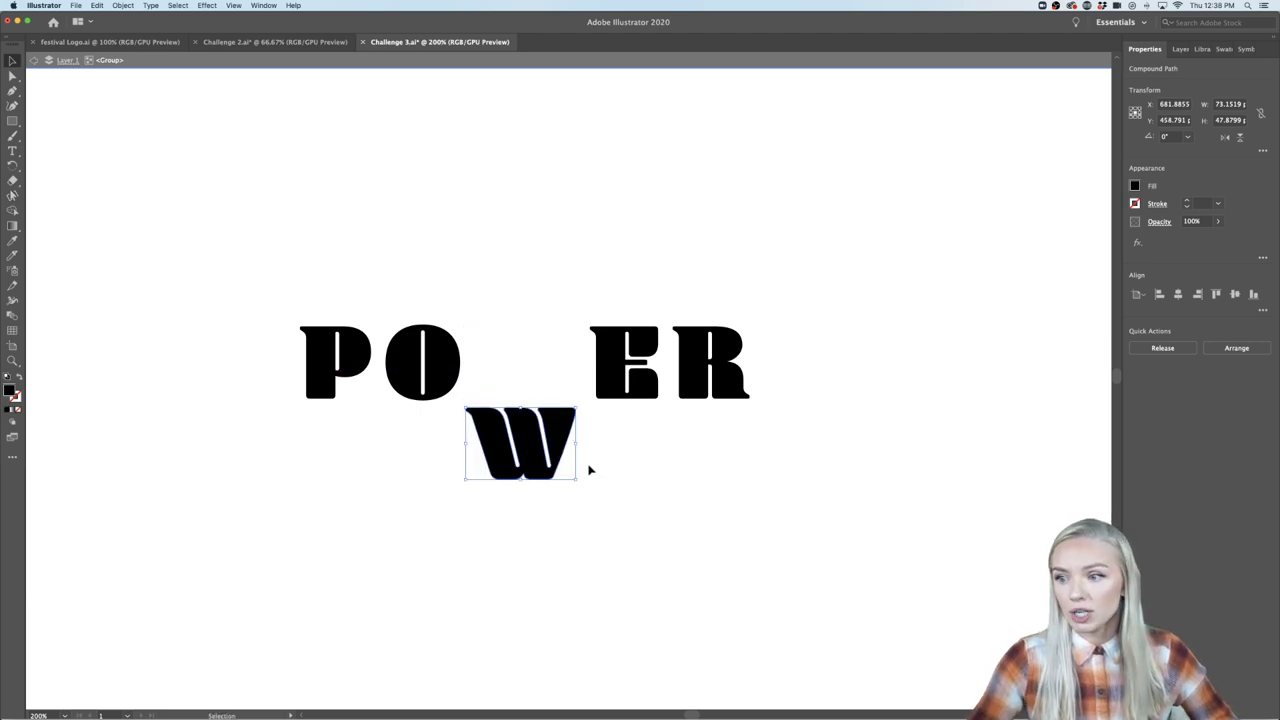
{"action": "left_click_drag", "start_coordinate": [521, 479], "coordinate": [521, 600]}
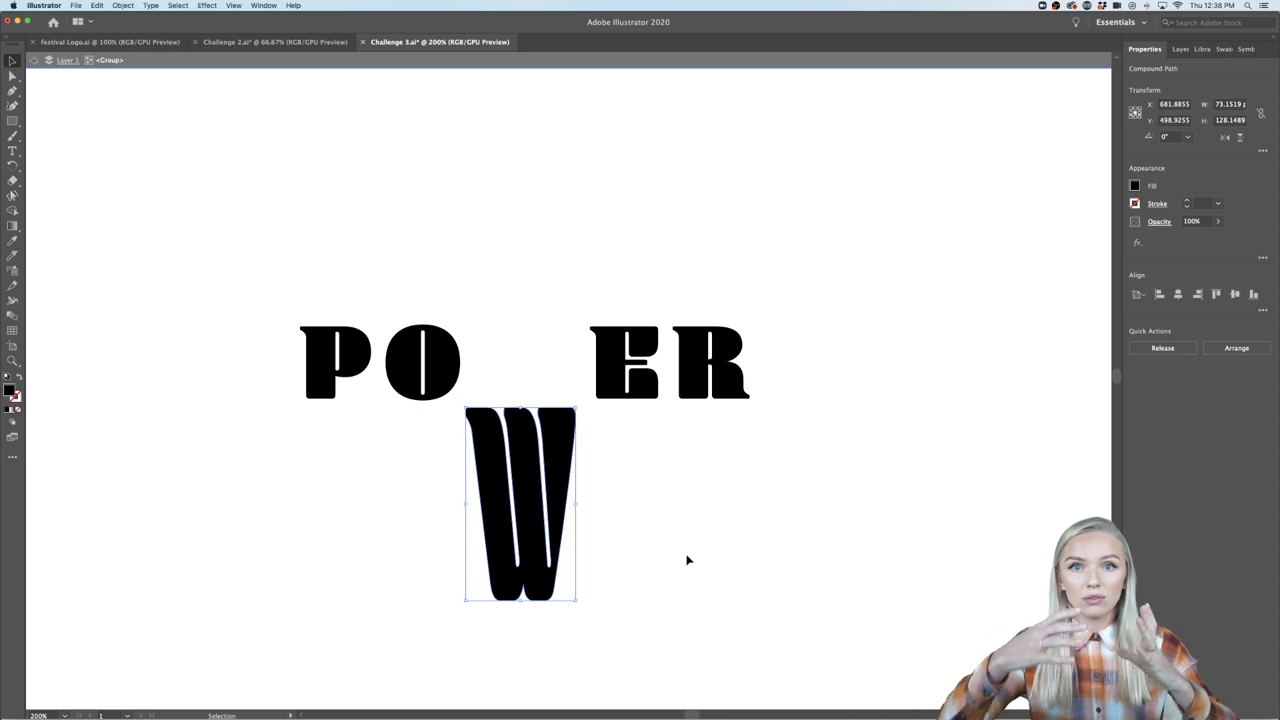
{"action": "key", "text": "ctrl+z"}
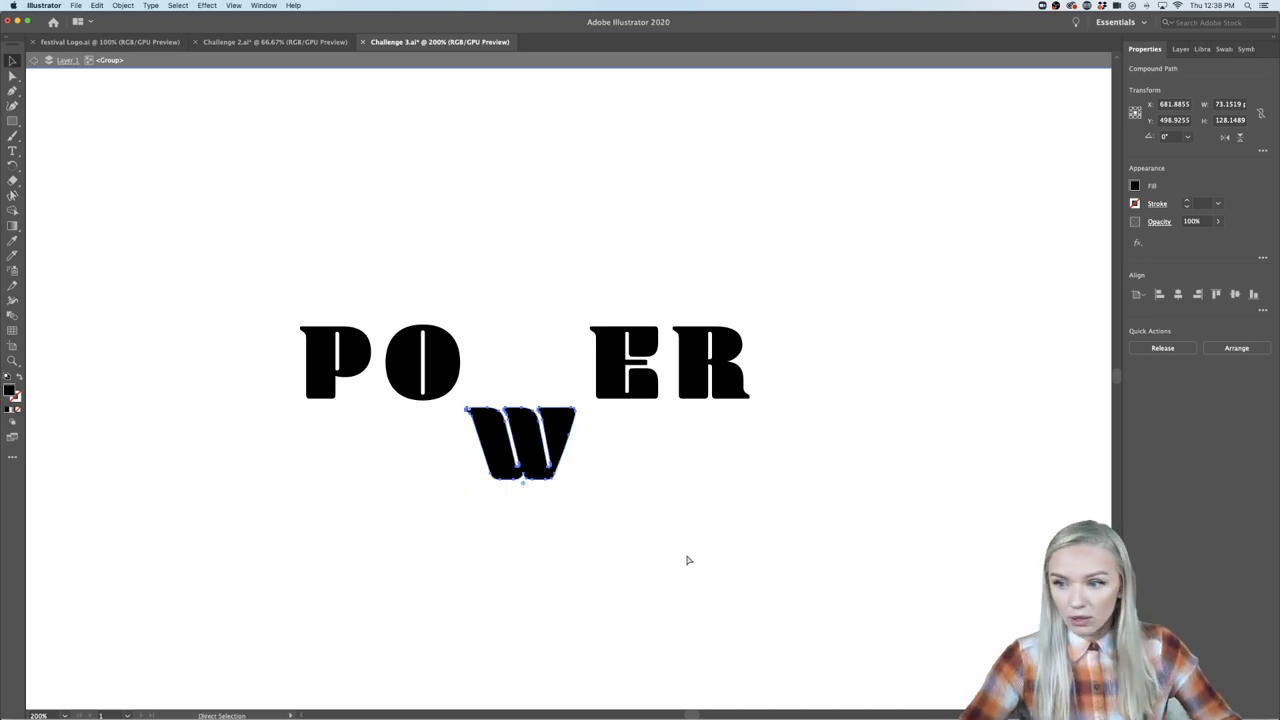
{"action": "key", "text": "ctrl+z"}
{"action": "left_click", "coordinate": [687, 560]}
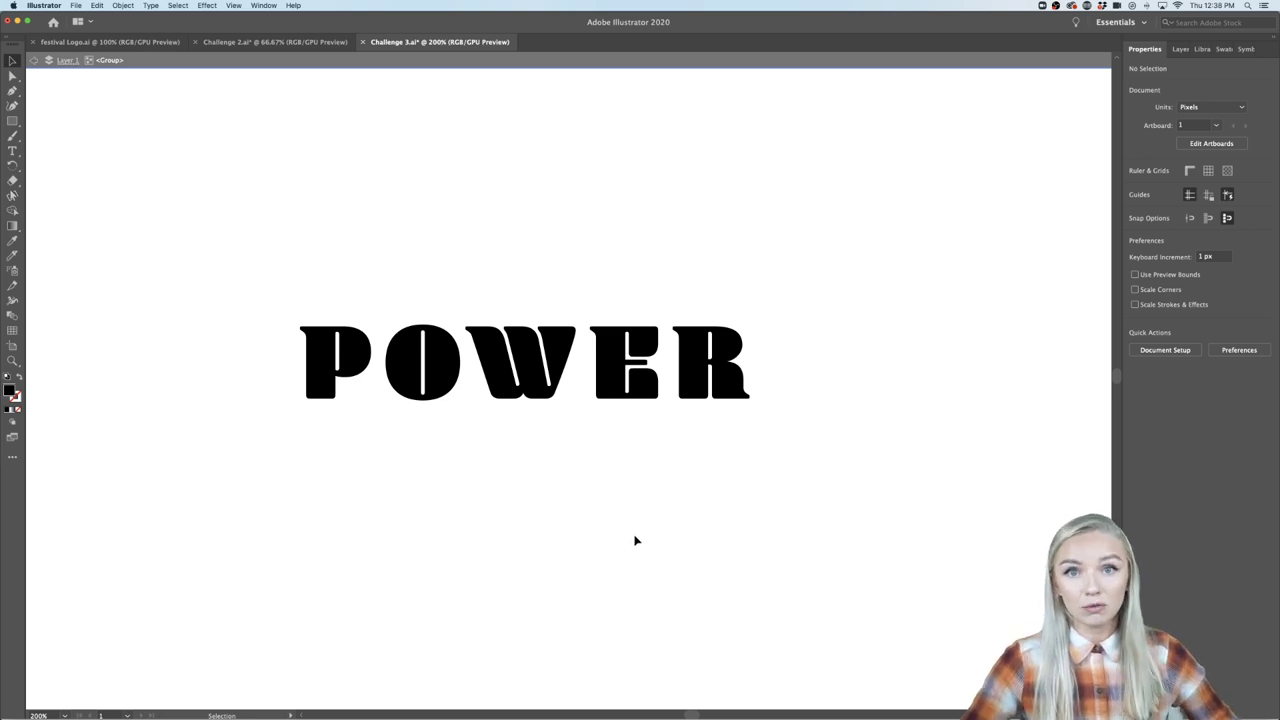
Try a tall vertical stretch of POWER, undo it, then widen the word horizontally.
{"action": "key", "text": "ctrl+minus"}
{"action": "key", "text": "ctrl+minus"}
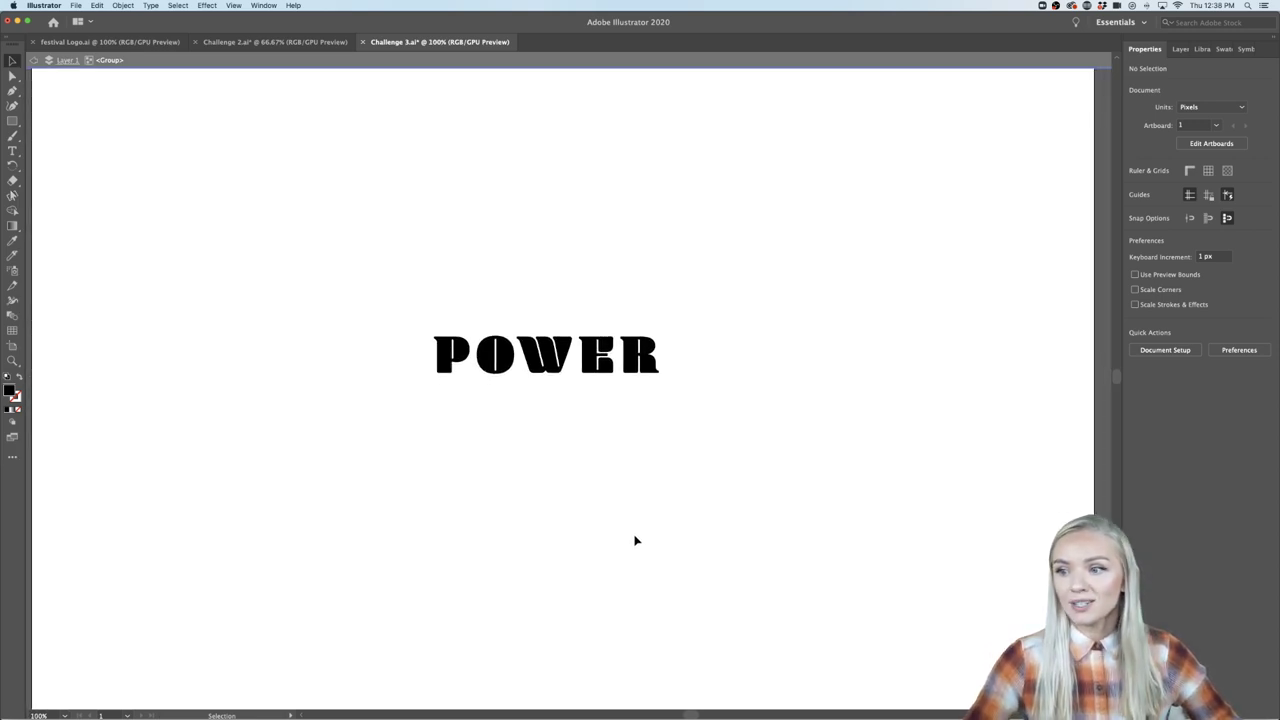
{"action": "left_click_drag", "start_coordinate": [679, 338], "coordinate": [403, 387]}
{"action": "left_click_drag", "start_coordinate": [546, 383], "coordinate": [549, 576]}
{"action": "left_click", "coordinate": [855, 531]}
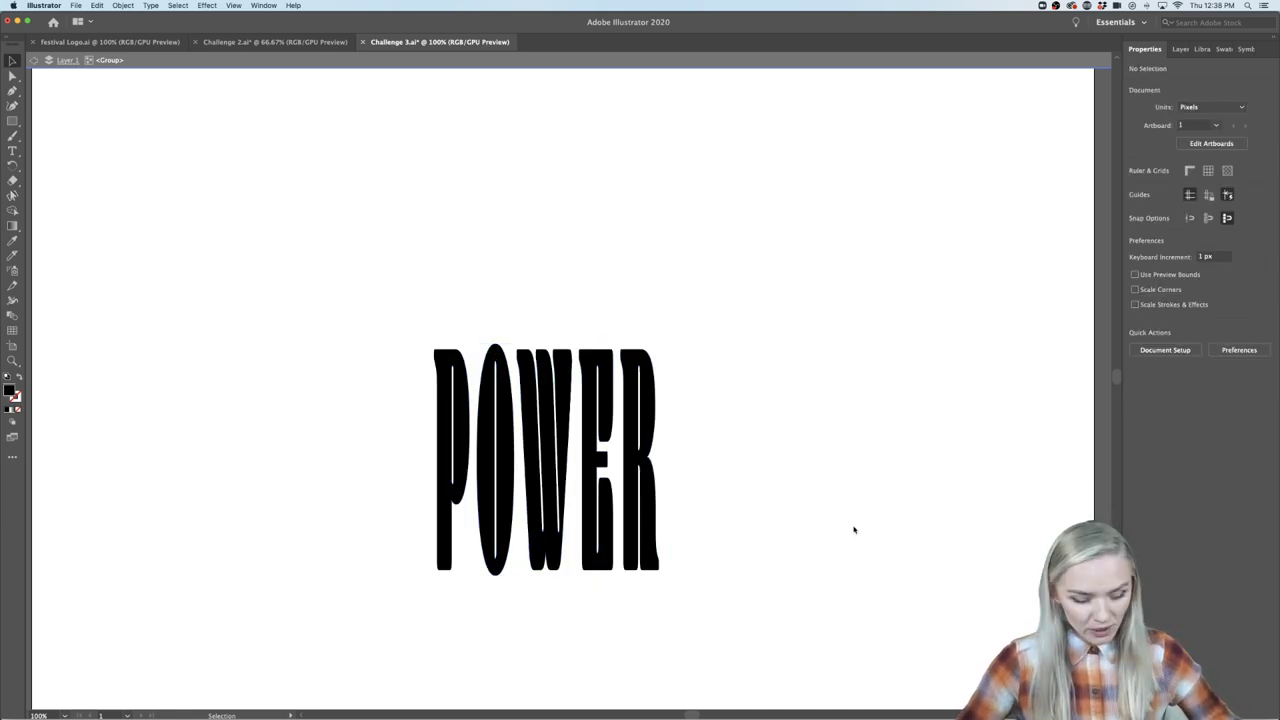
{"action": "key", "text": "ctrl+z"}
{"action": "key", "text": "ctrl+z"}
{"action": "left_click", "coordinate": [815, 523]}
{"action": "key", "text": "ctrl+minus"}
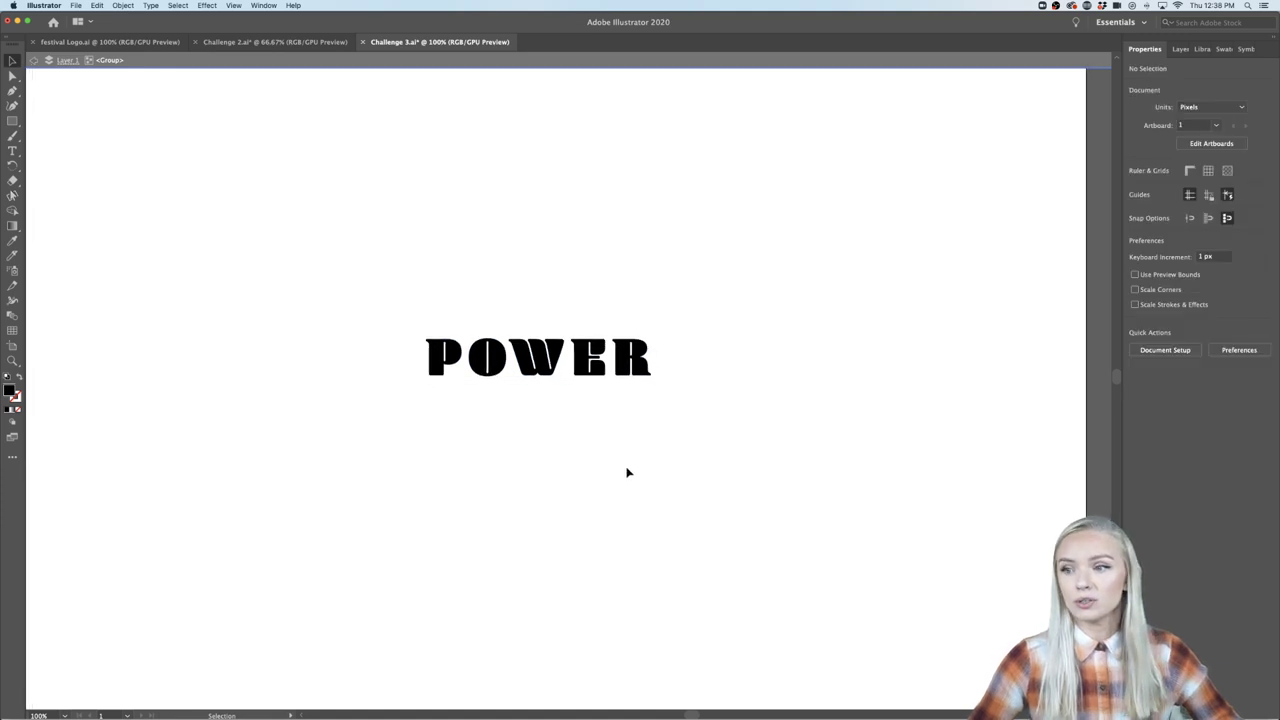
{"action": "left_click", "coordinate": [600, 383]}
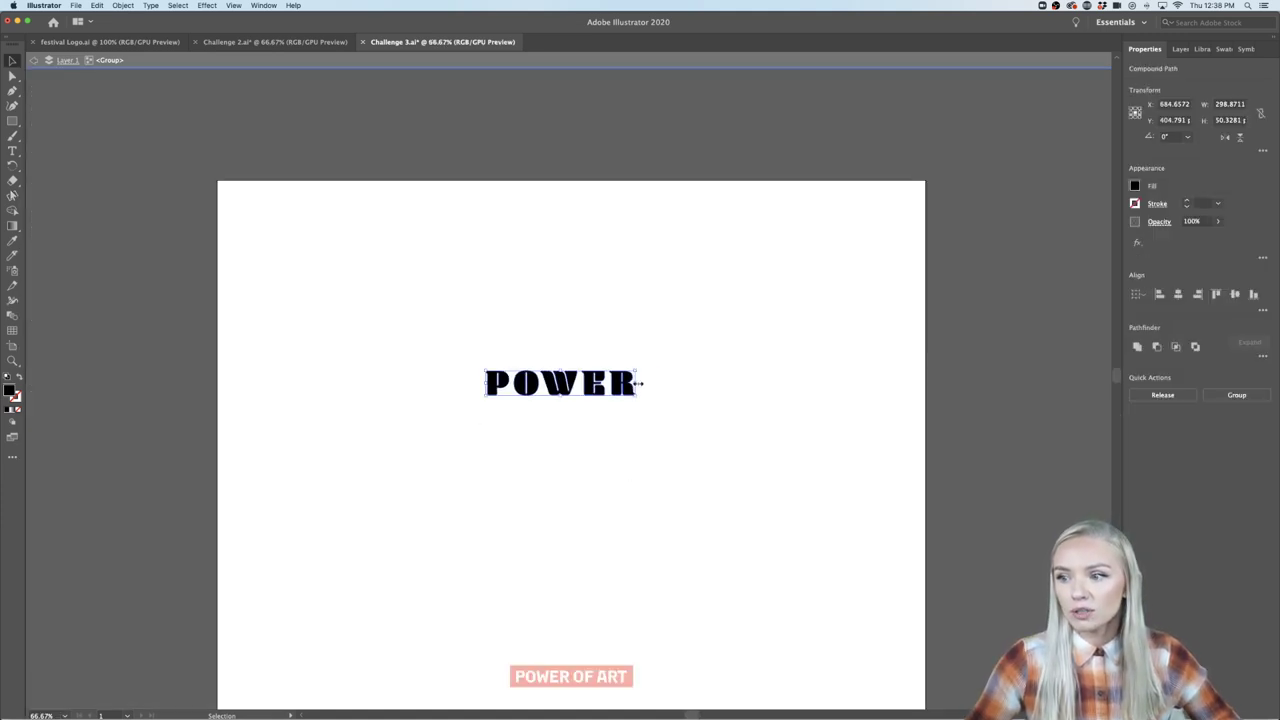
{"action": "left_click_drag", "start_coordinate": [640, 383], "coordinate": [692, 382]}
Type KOMBUCHA in a new text area below POWER and select the whole line.
{"action": "left_click", "coordinate": [700, 449]}
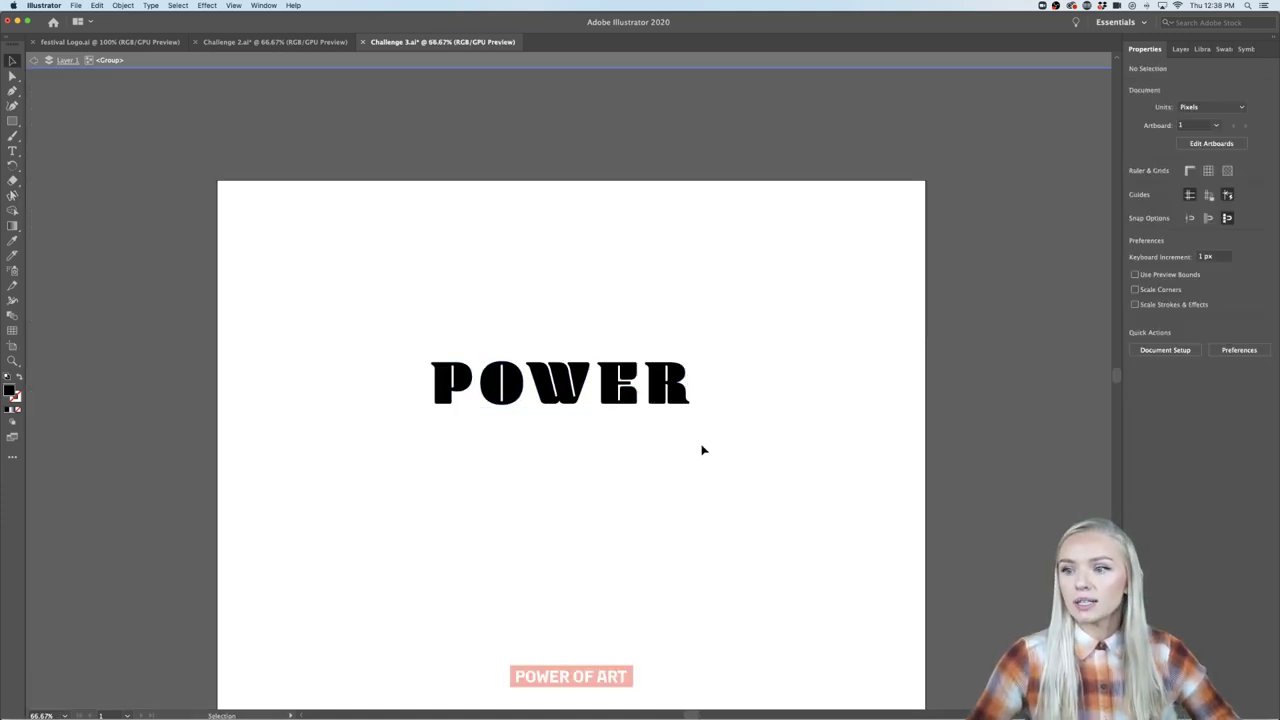
{"action": "left_click", "coordinate": [13, 152]}
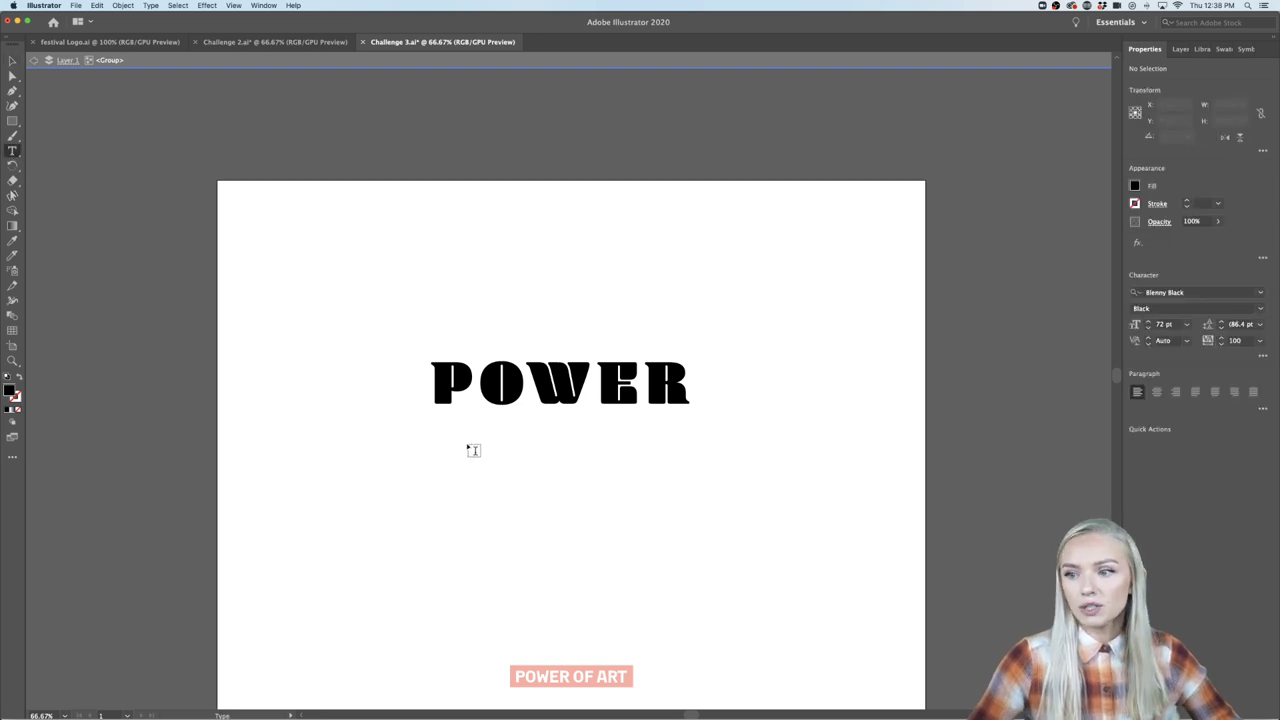
{"action": "left_click_drag", "start_coordinate": [465, 428], "coordinate": [706, 488]}
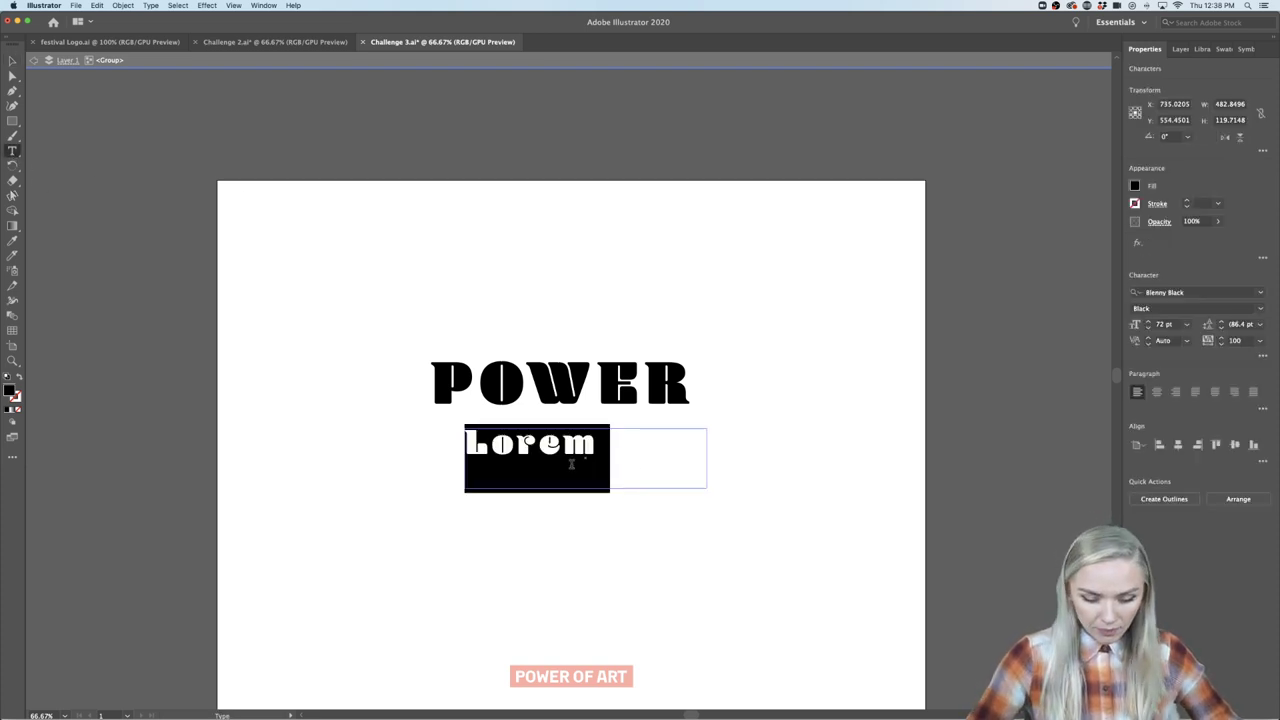
{"action": "type", "text": "KOMBUCHA"}
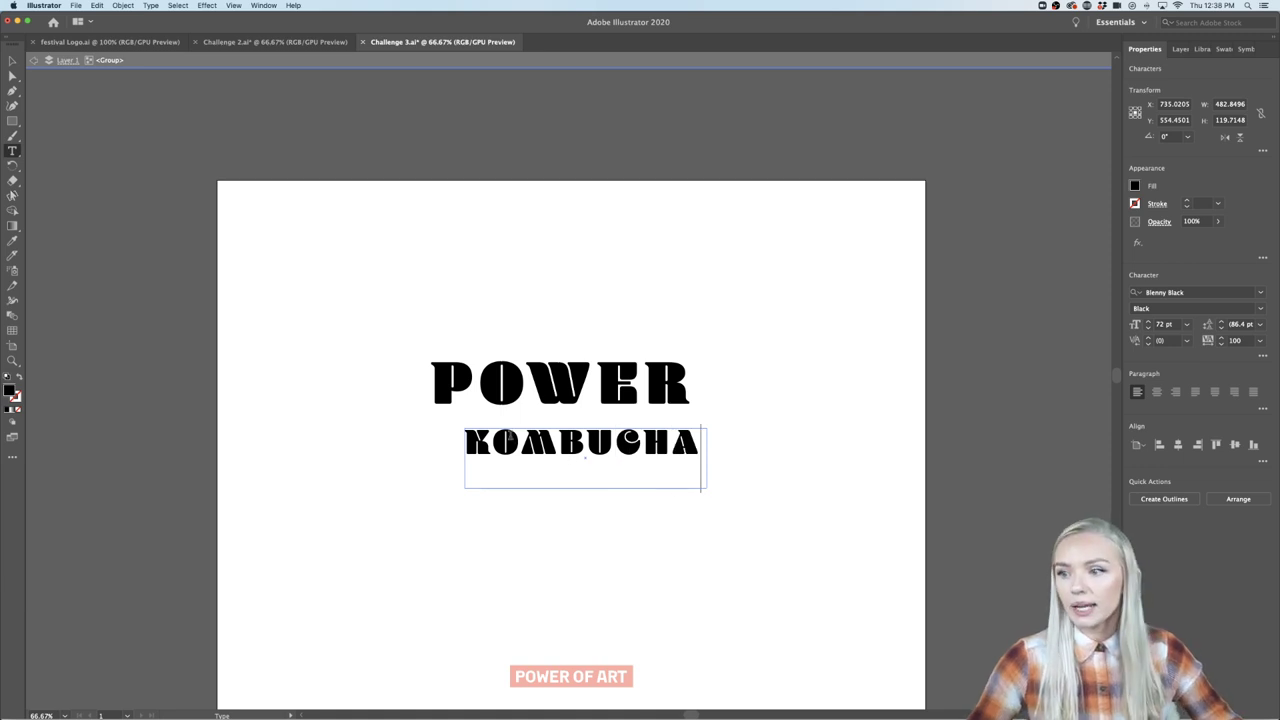
{"action": "left_click_drag", "start_coordinate": [693, 442], "coordinate": [443, 434]}
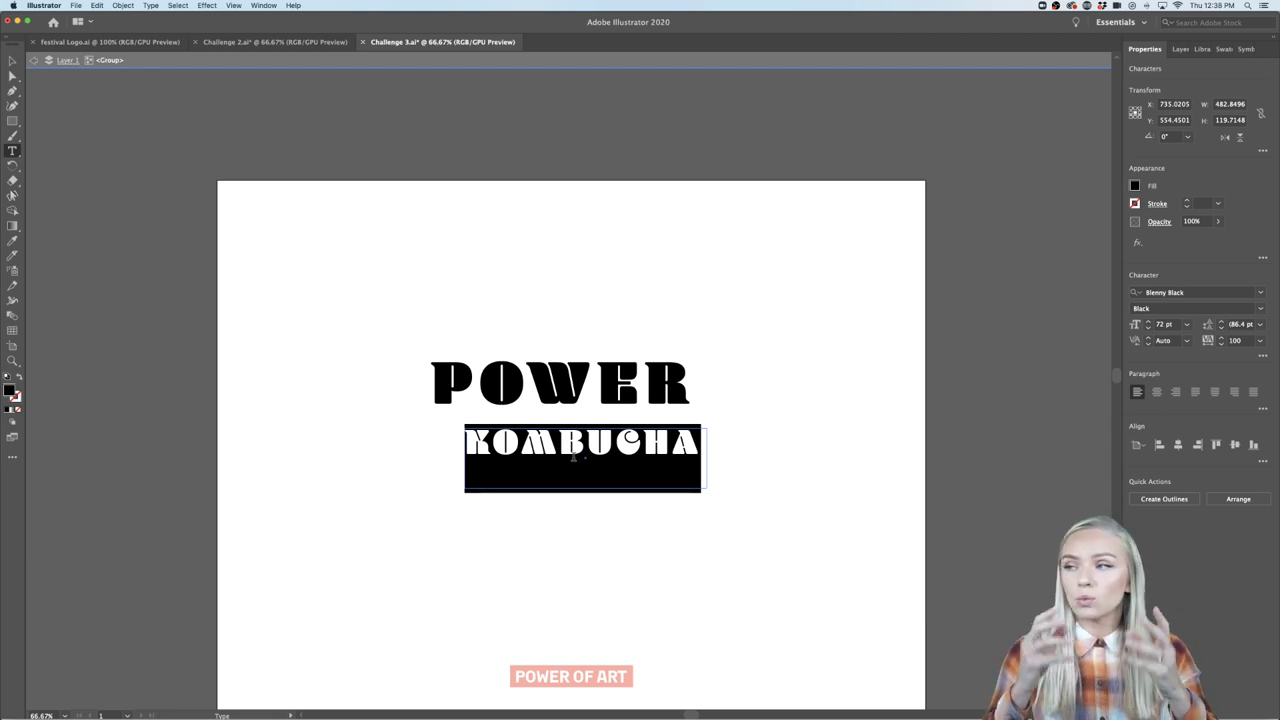
{"action": "scroll", "coordinate": [691, 360], "scroll_direction": "down", "scroll_amount": 1}
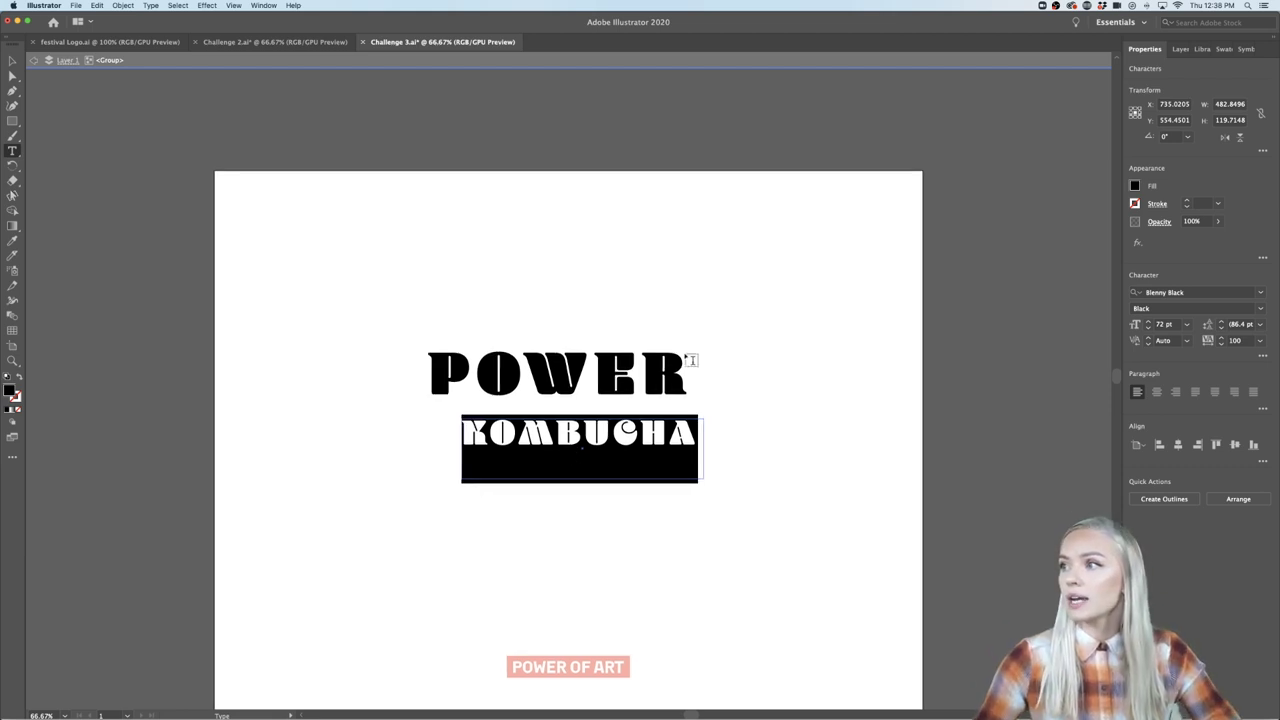
Apply the Power Of Art library's character style to KOMBUCHA.
{"action": "left_click", "coordinate": [1201, 48]}
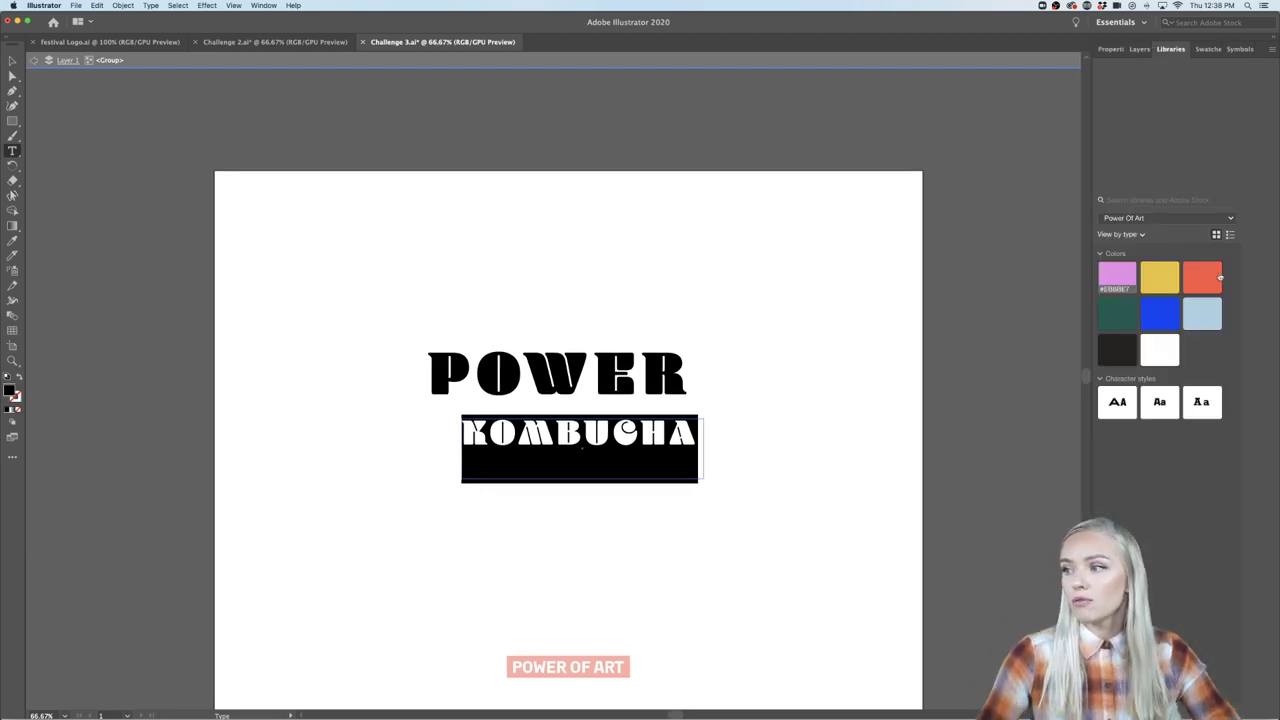
{"action": "left_click", "coordinate": [1159, 401]}
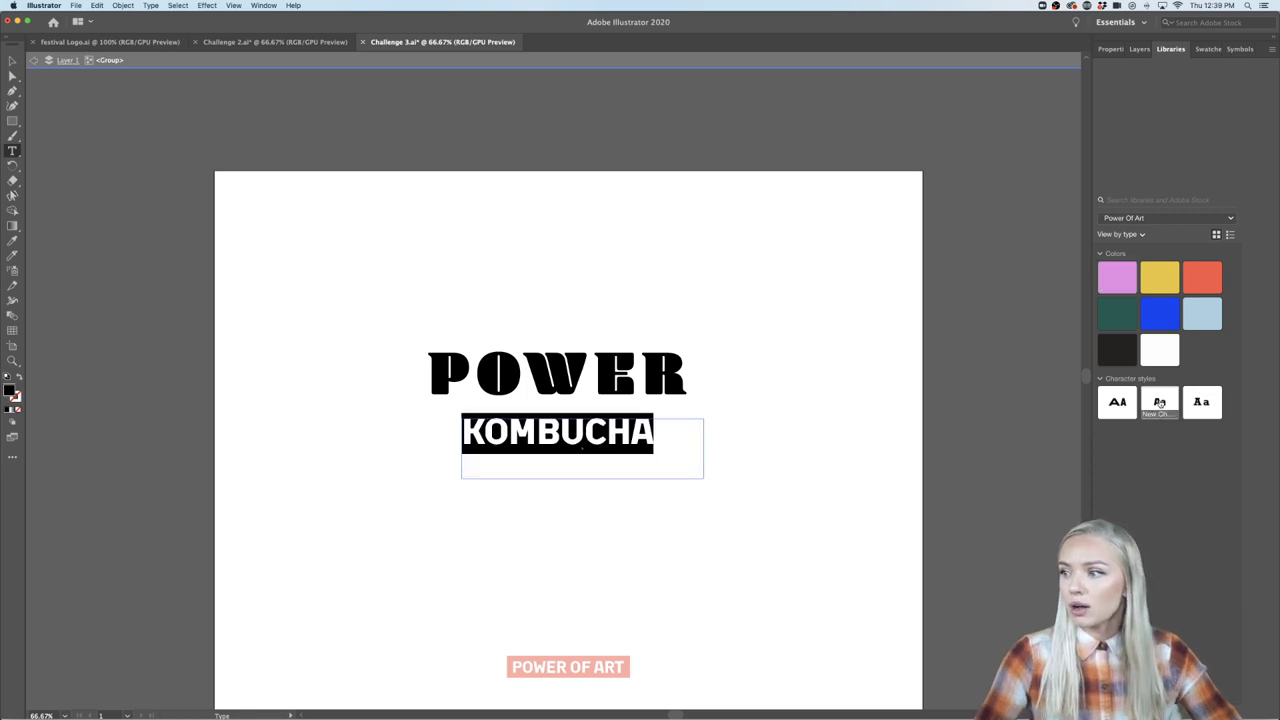
{"action": "left_click", "coordinate": [1111, 48]}
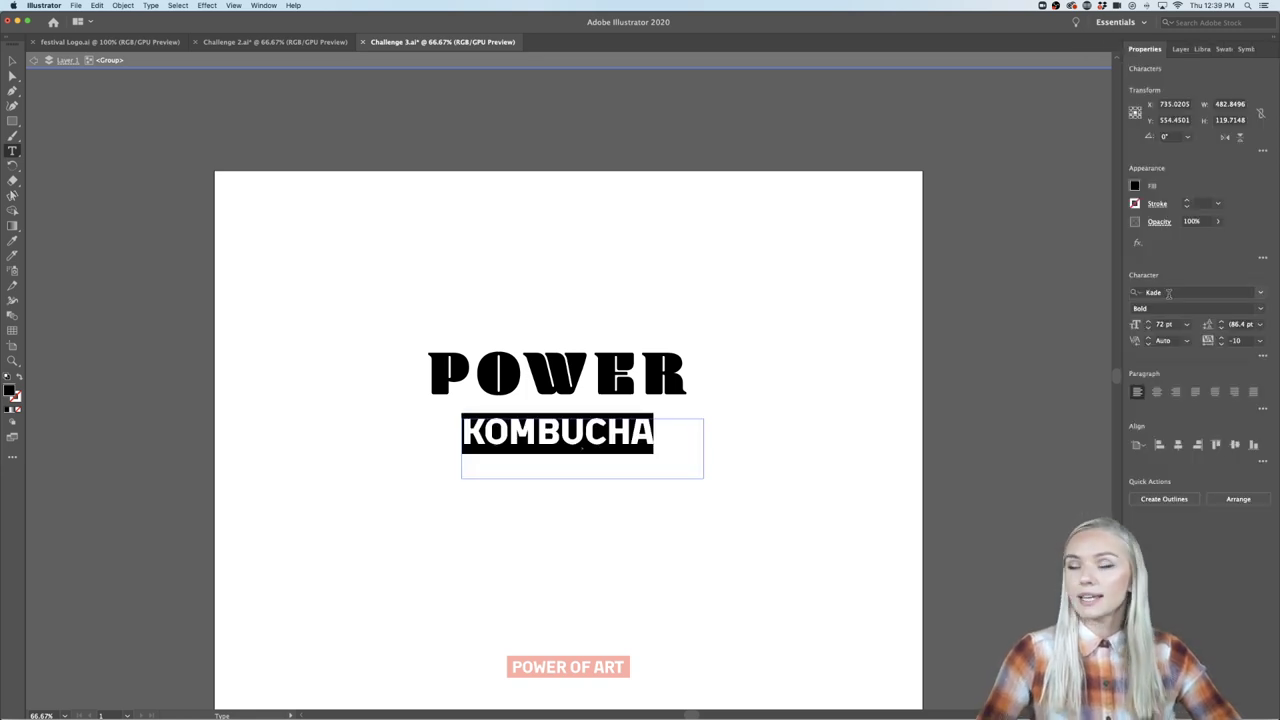
Set KOMBUCHA to Regular weight, 36 pt, with tracking of 200.
{"action": "left_click", "coordinate": [1259, 310]}
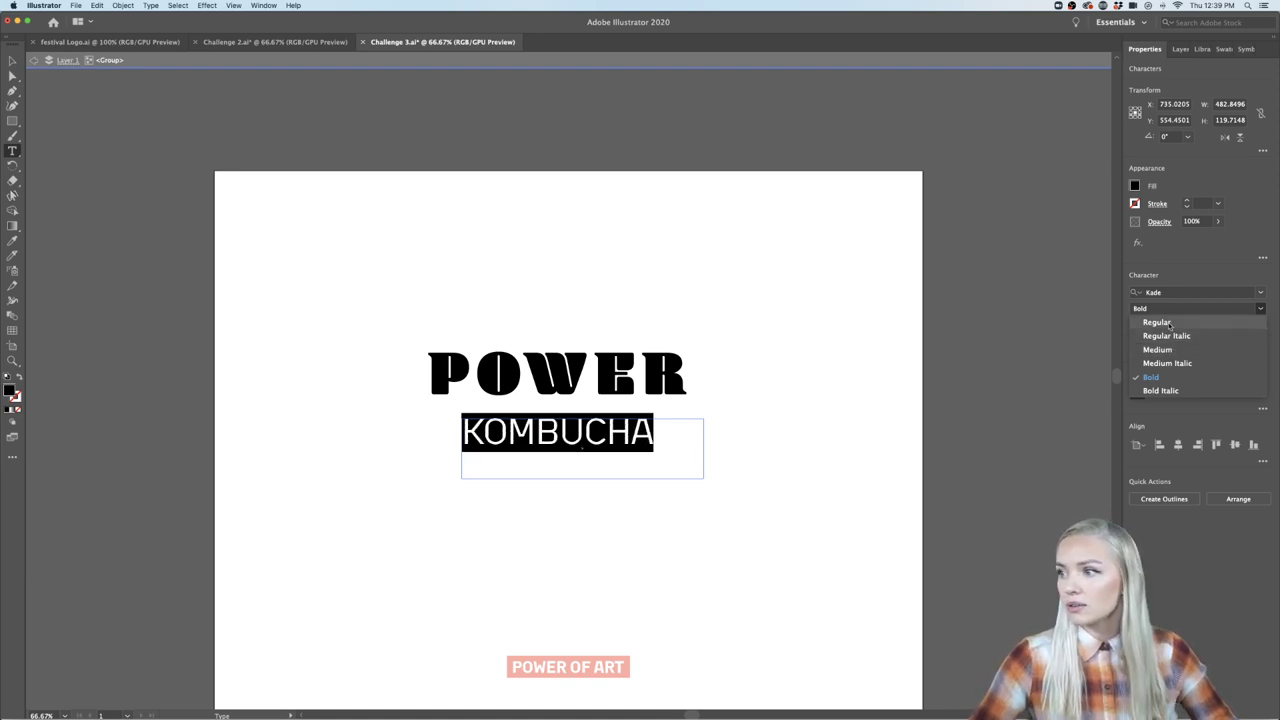
{"action": "left_click", "coordinate": [1169, 325]}
{"action": "left_click", "coordinate": [1186, 325]}
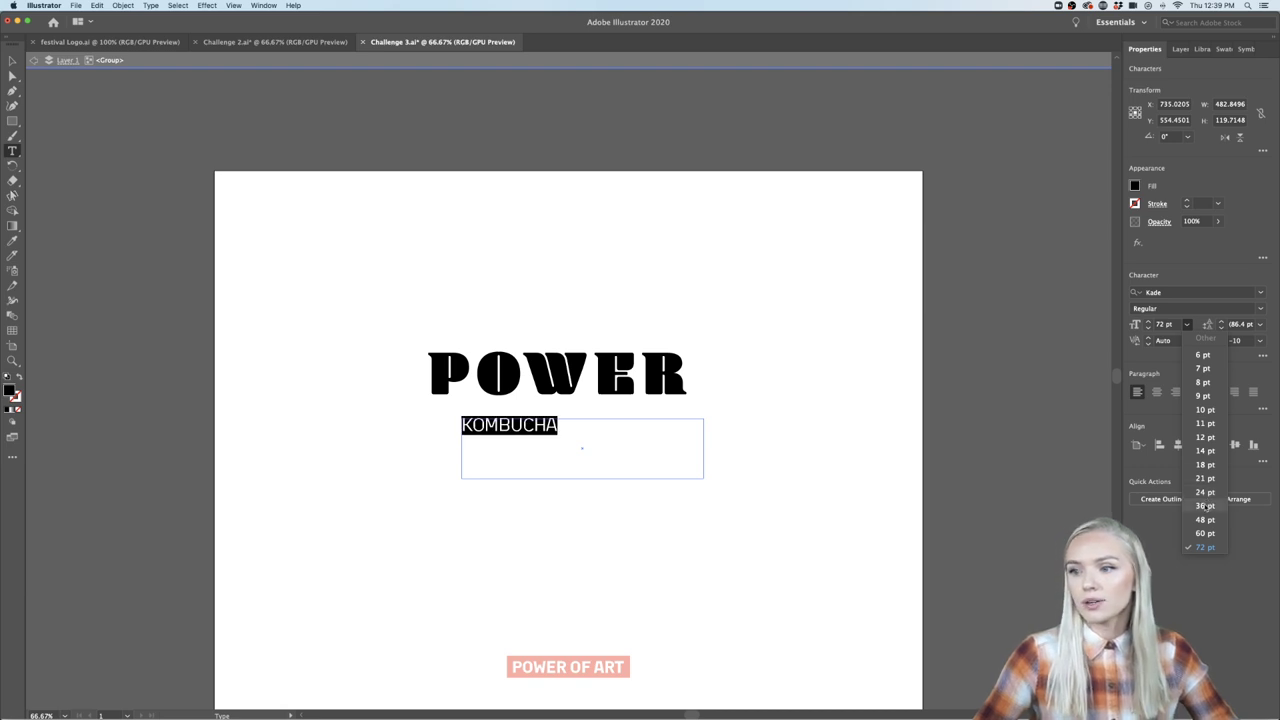
{"action": "left_click", "coordinate": [1205, 507]}
{"action": "left_click", "coordinate": [1261, 341]}
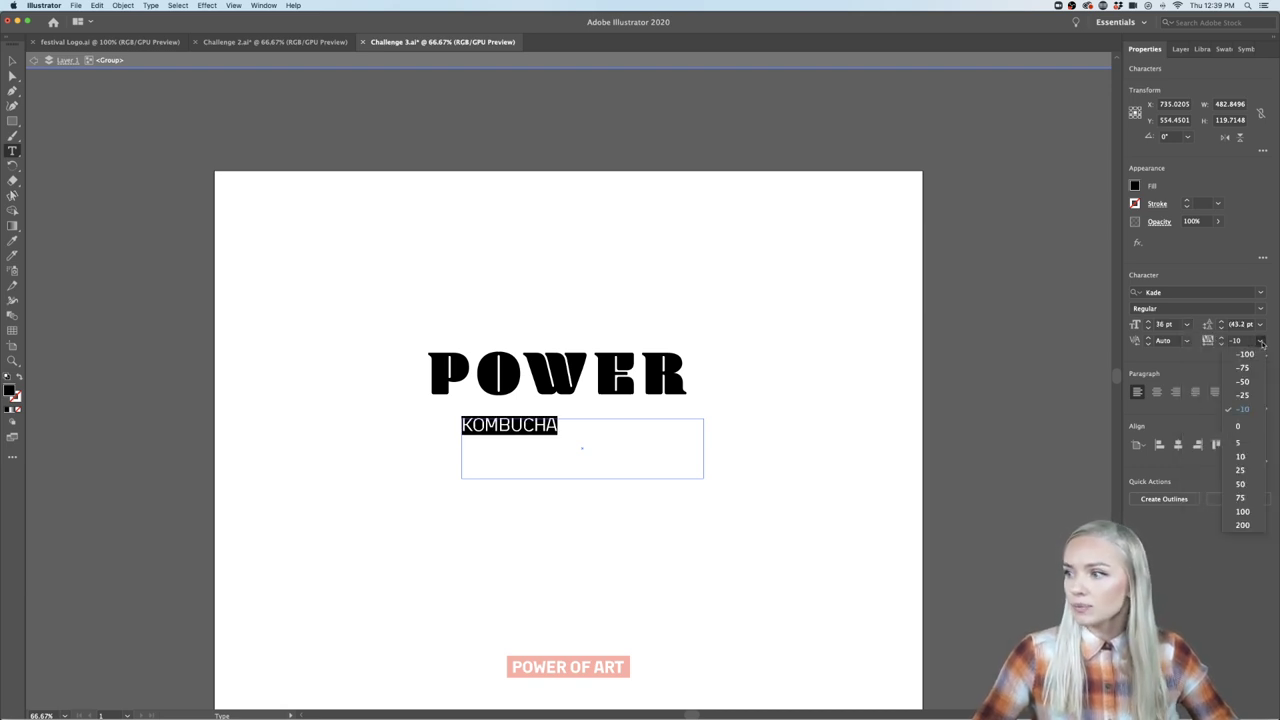
{"action": "left_click", "coordinate": [1242, 525]}
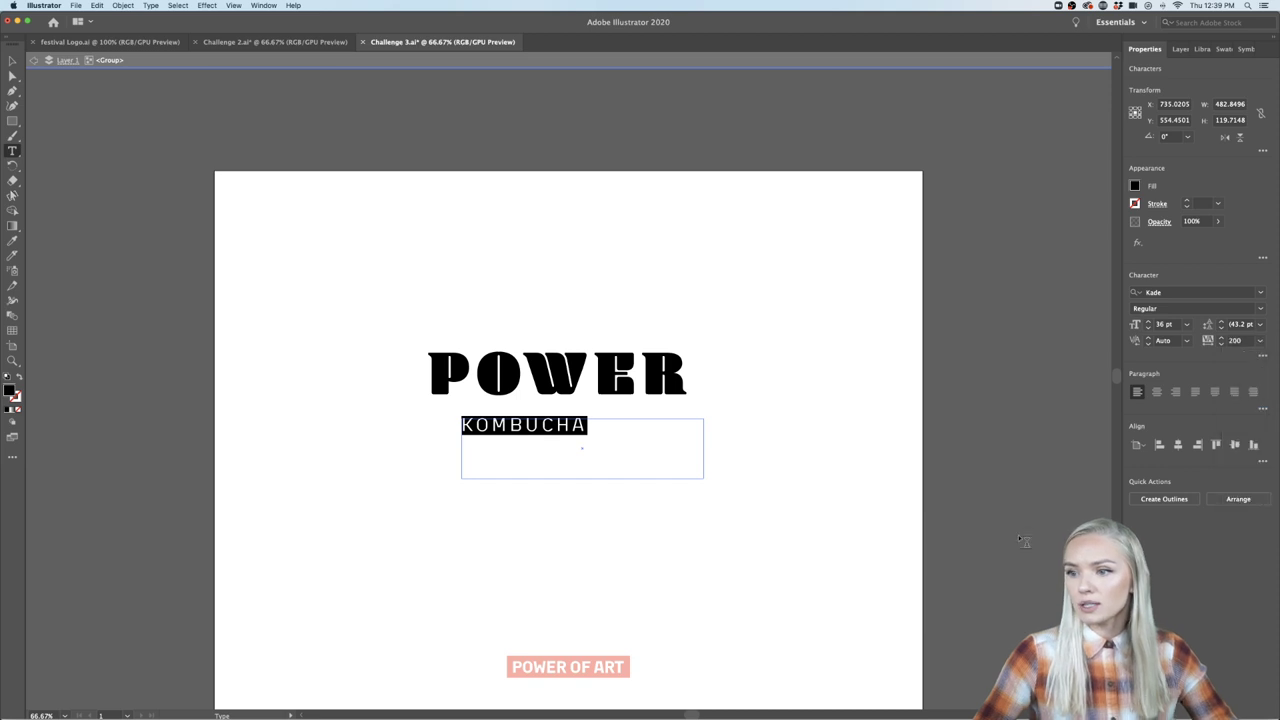
{"action": "left_click", "coordinate": [12, 61]}
Shift KOMBUCHA right toward the centre under POWER.
{"action": "left_click", "coordinate": [447, 465]}
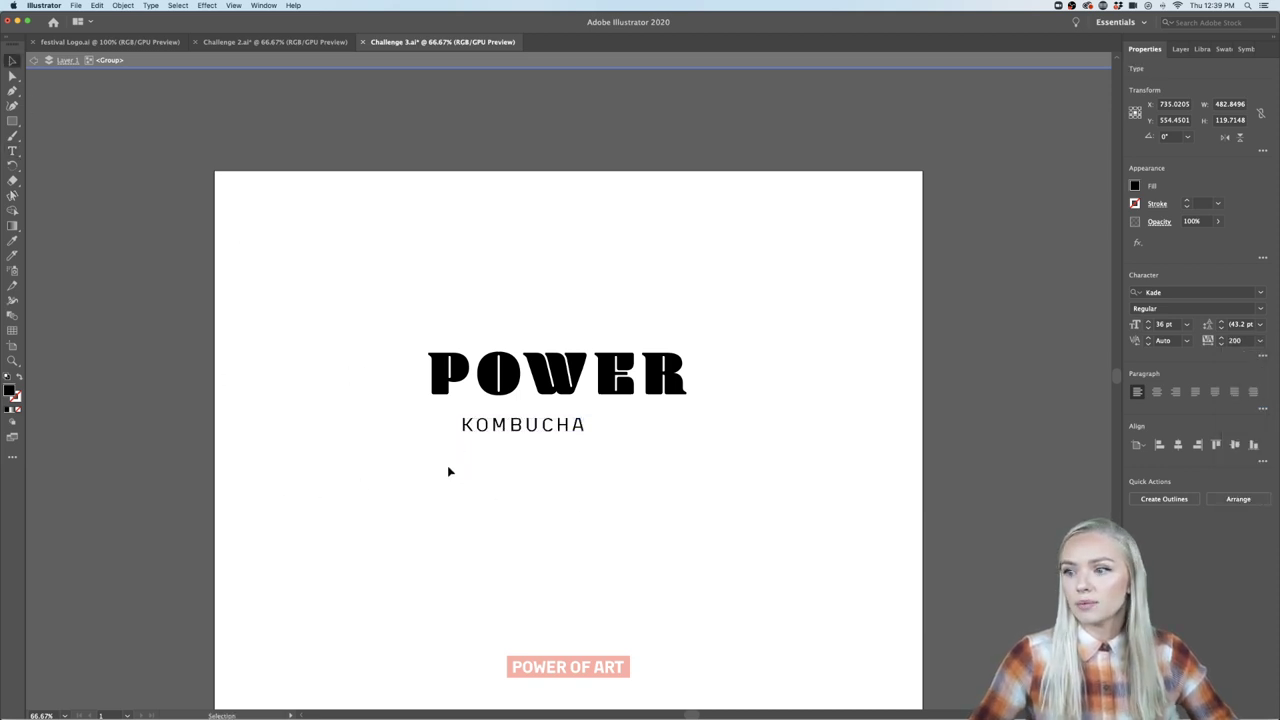
{"action": "left_click_drag", "start_coordinate": [583, 449], "coordinate": [629, 456]}
{"action": "left_click", "coordinate": [804, 361]}
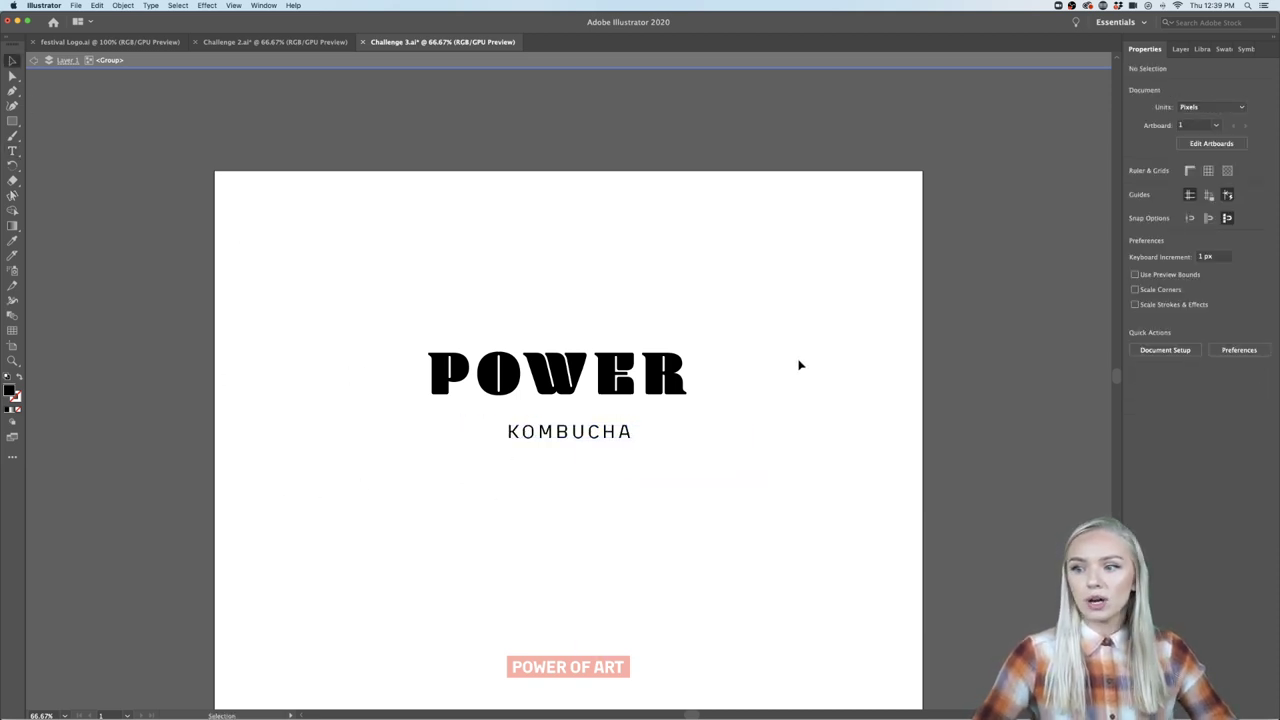
{"action": "left_click", "coordinate": [568, 433]}
Enter text editing on KOMBUCHA, highlight its letters, then exit editing.
{"action": "double_click", "coordinate": [563, 436]}
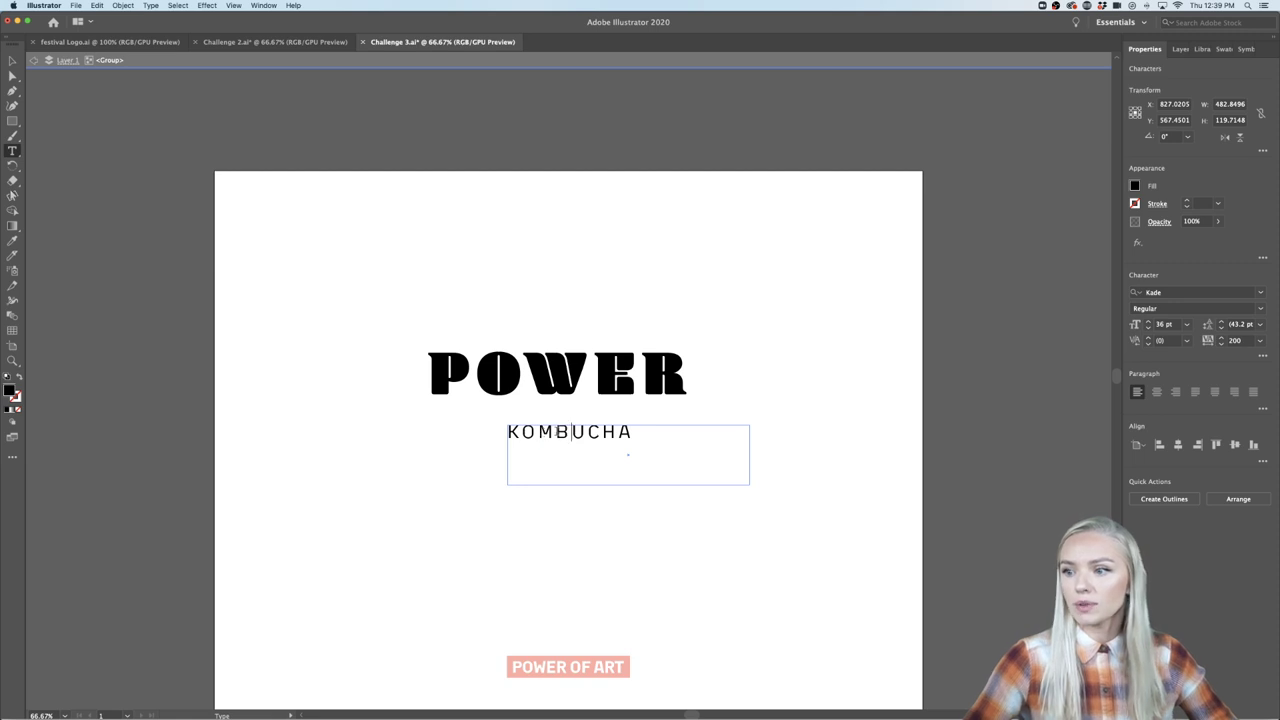
{"action": "double_click", "coordinate": [557, 431]}
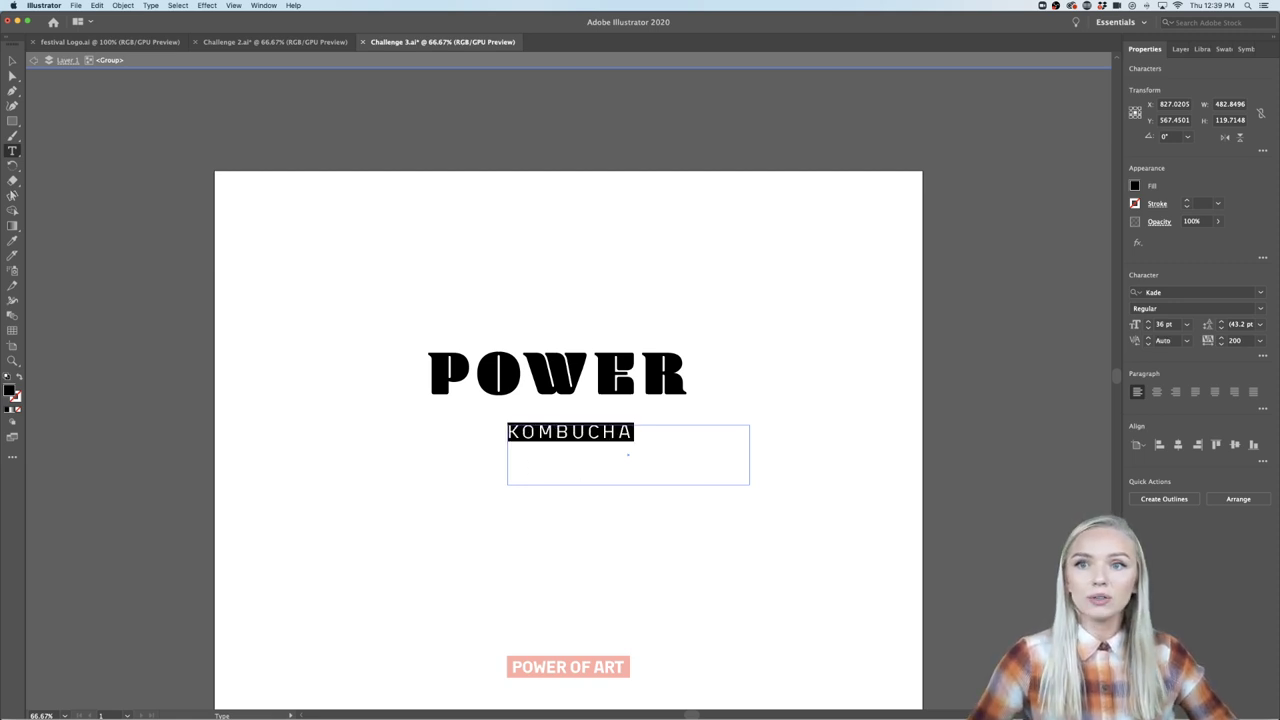
{"action": "key", "text": "Escape"}
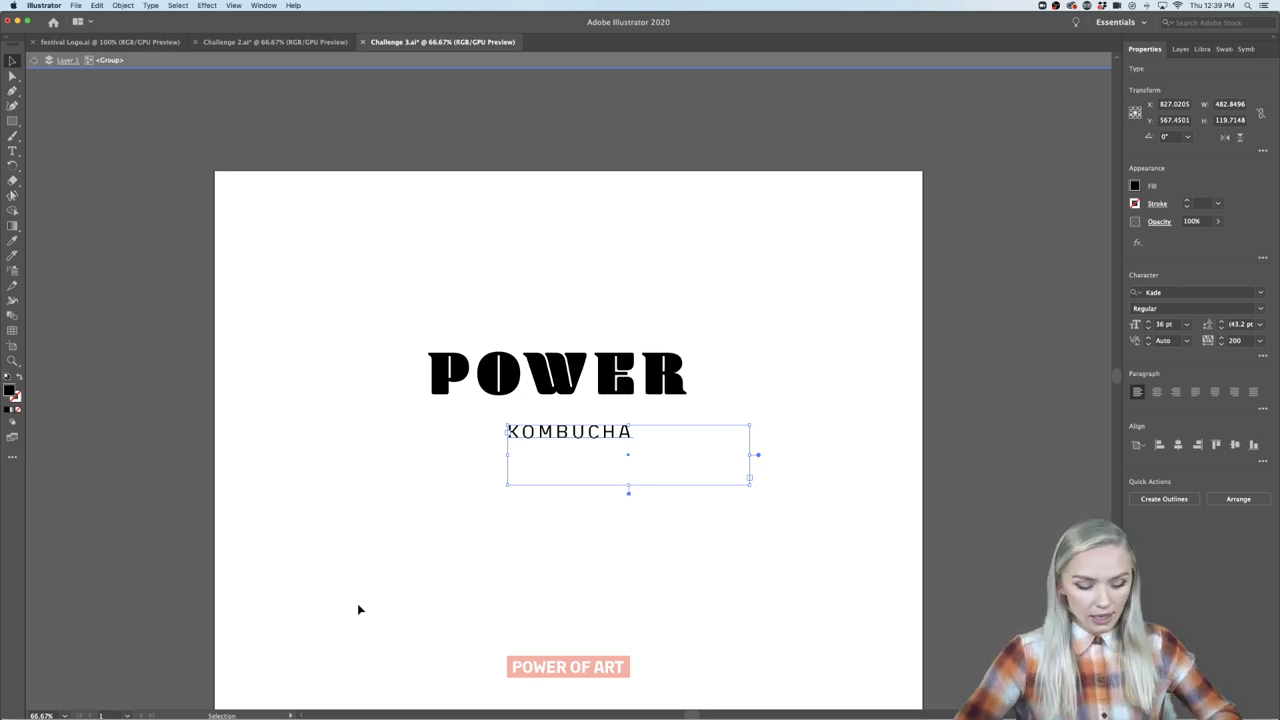
Nudge KOMBUCHA slightly up and left under POWER, then select both words together.
{"action": "left_click", "coordinate": [359, 608]}
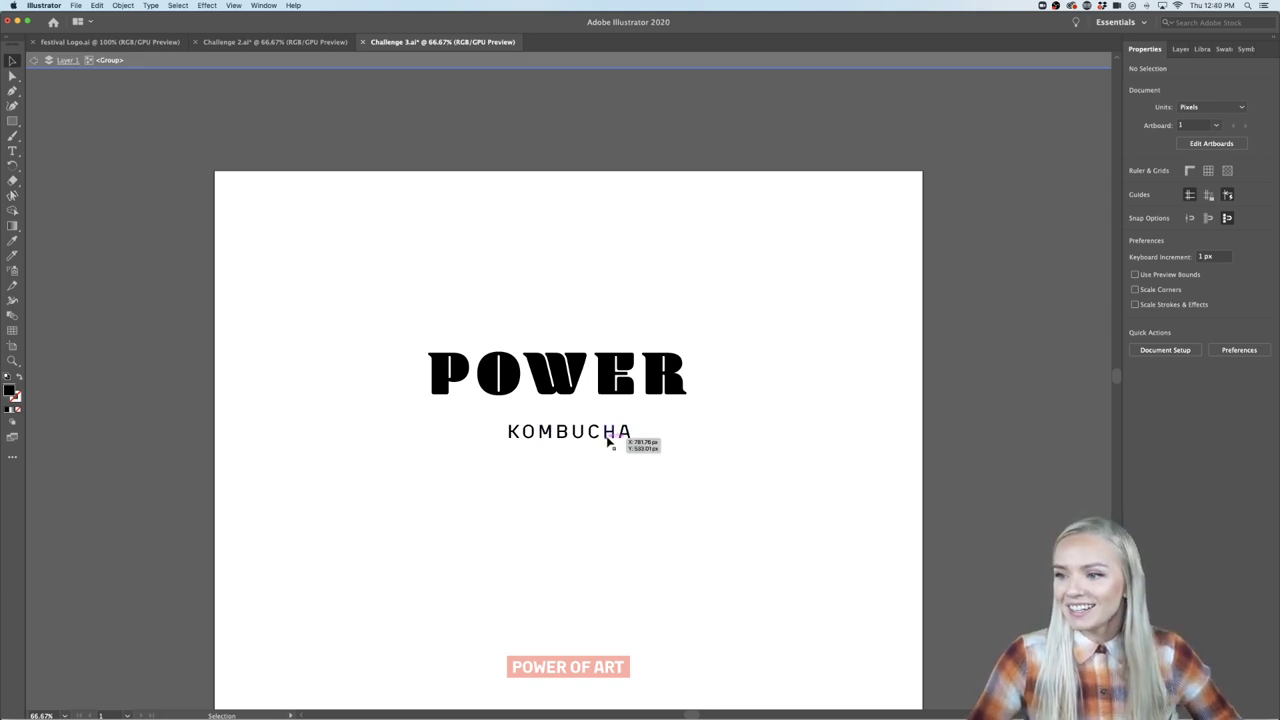
{"action": "left_click_drag", "start_coordinate": [607, 442], "coordinate": [614, 423]}
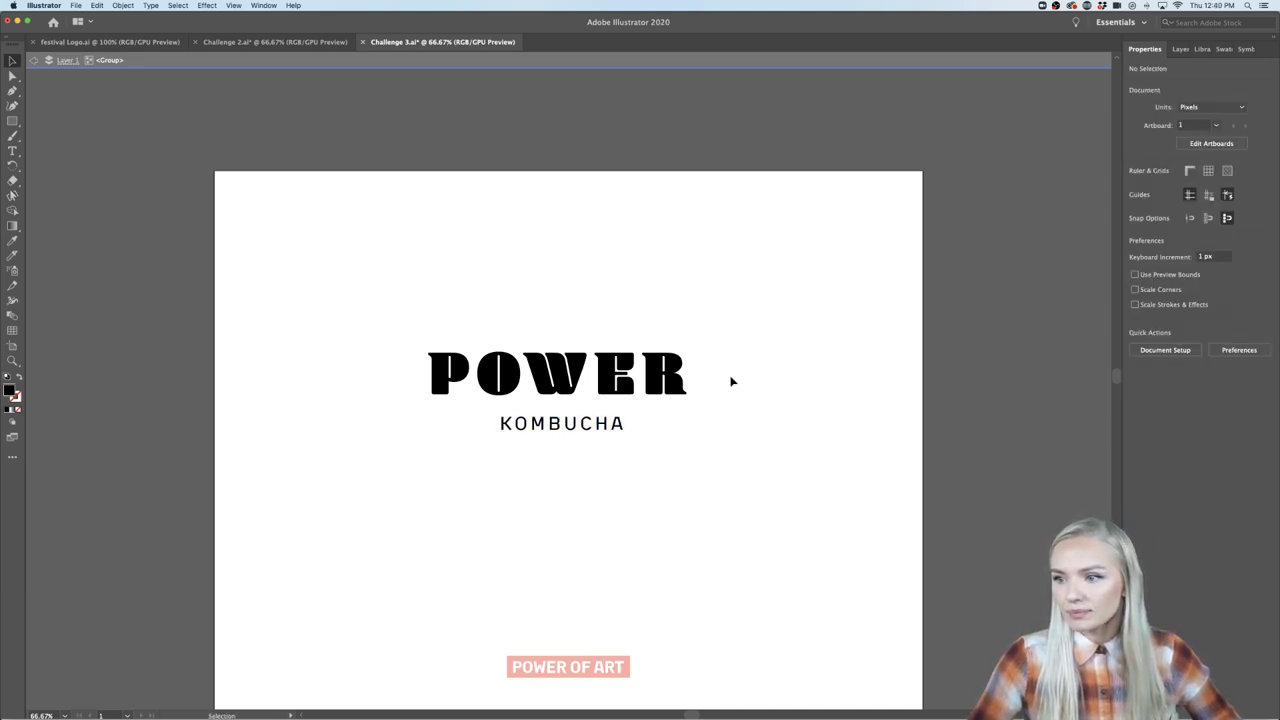
{"action": "left_click_drag", "start_coordinate": [742, 300], "coordinate": [446, 556]}
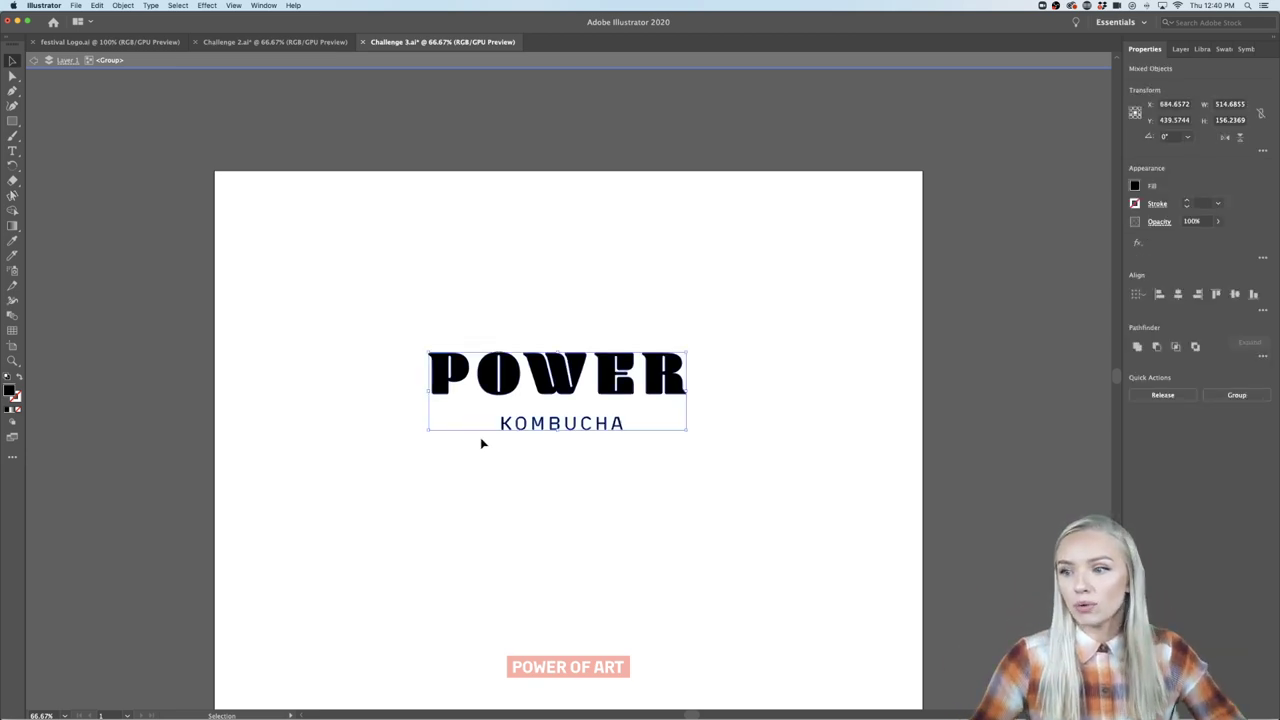
{"action": "left_click", "coordinate": [1178, 294]}
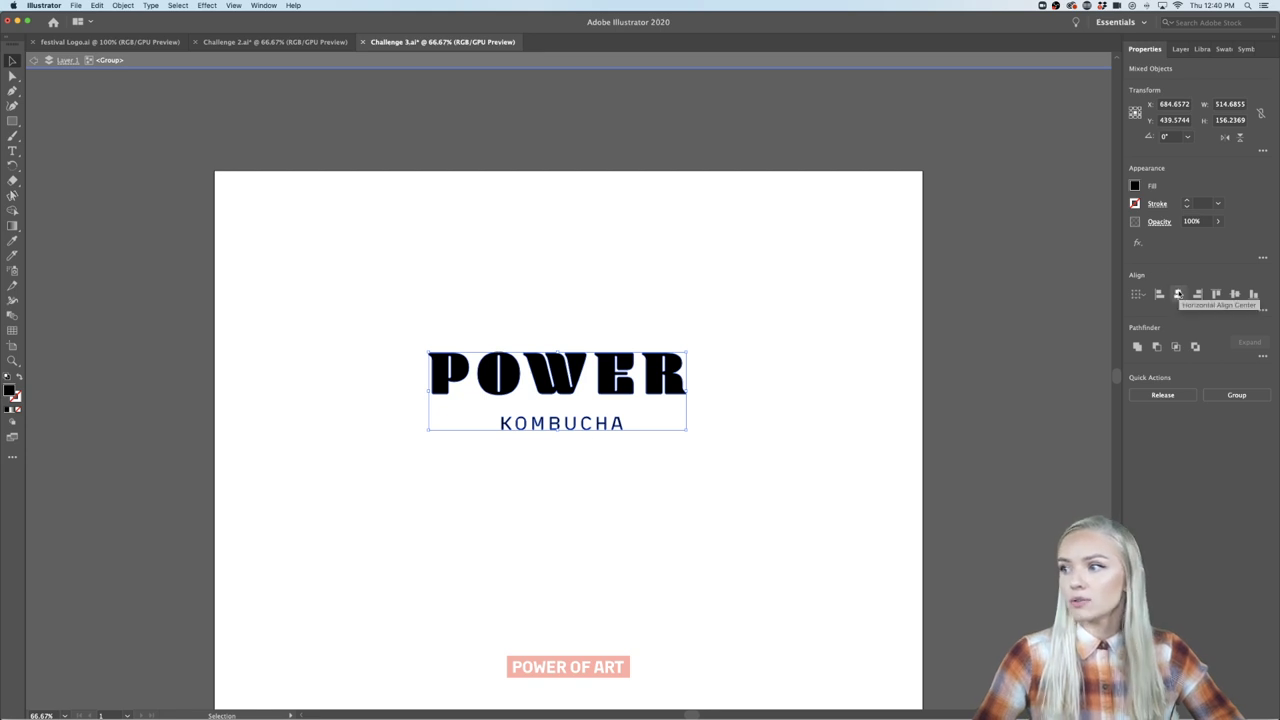
{"action": "left_click", "coordinate": [771, 525]}
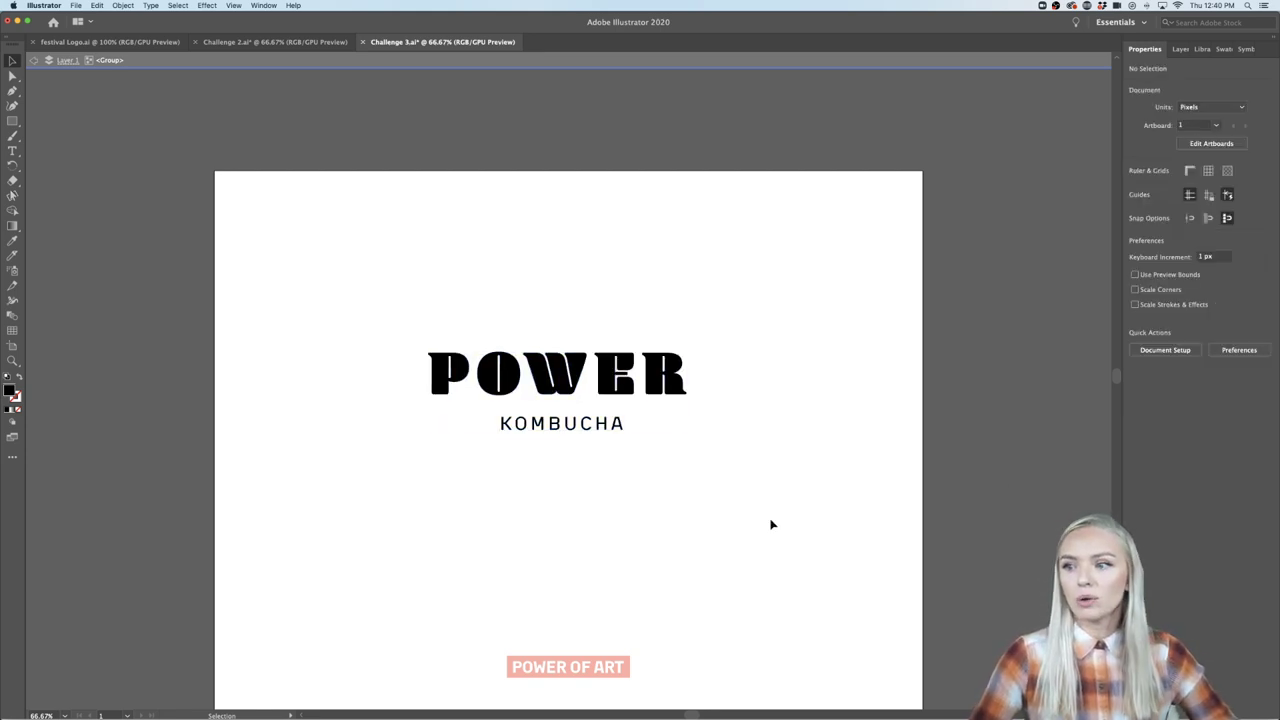
{"action": "left_click", "coordinate": [630, 395]}
{"action": "left_click", "coordinate": [692, 312]}
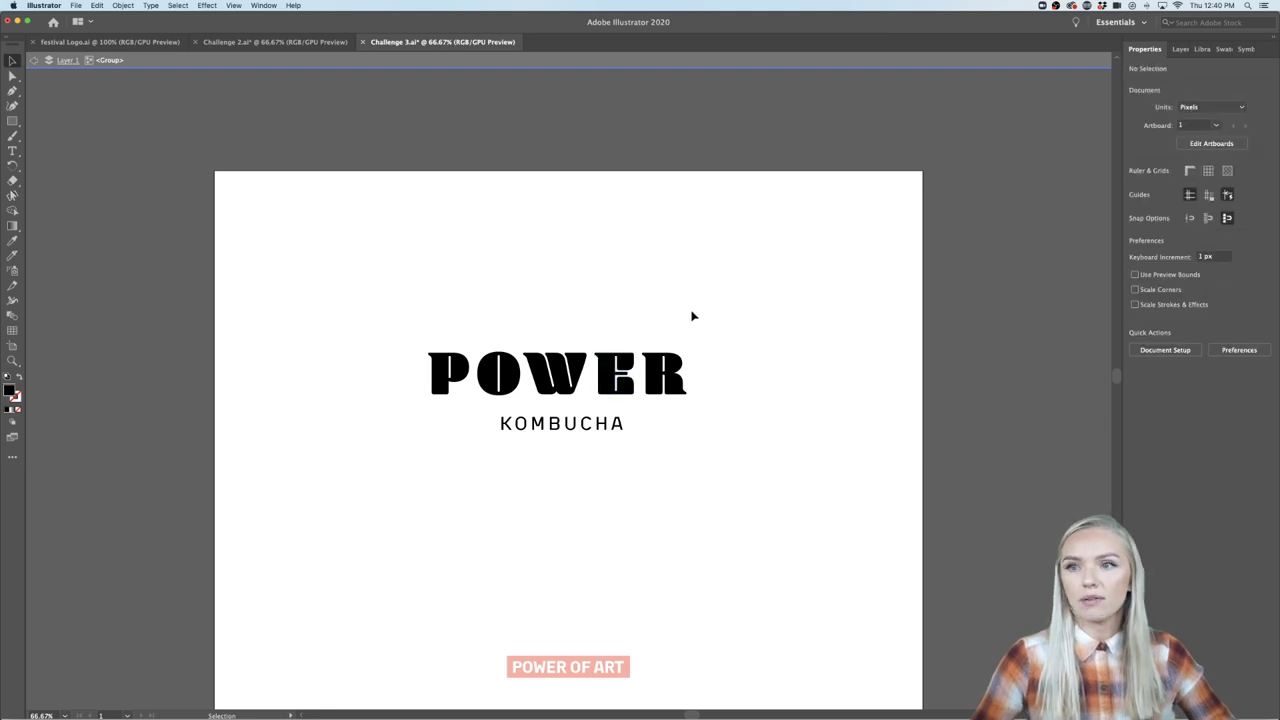
{"action": "left_click_drag", "start_coordinate": [697, 322], "coordinate": [600, 440]}
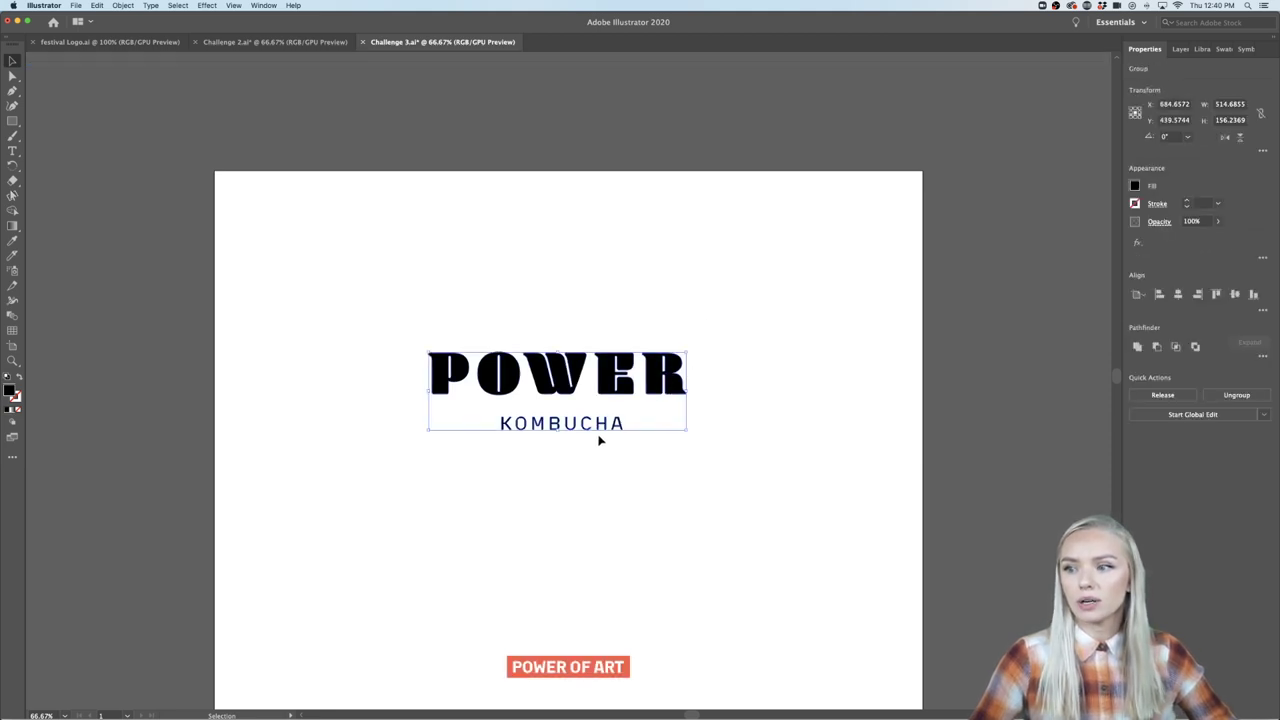
{"action": "double_click", "coordinate": [670, 392]}
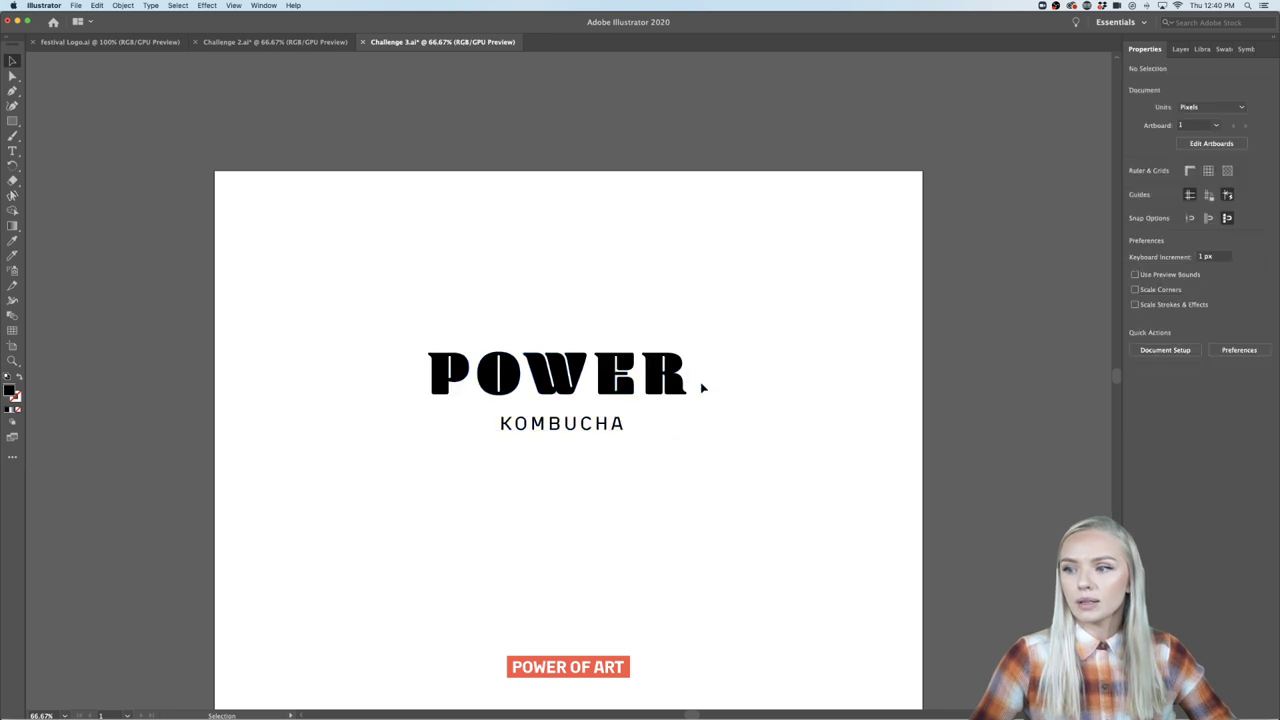
{"action": "left_click", "coordinate": [676, 388]}
{"action": "left_click_drag", "start_coordinate": [711, 339], "coordinate": [408, 363]}
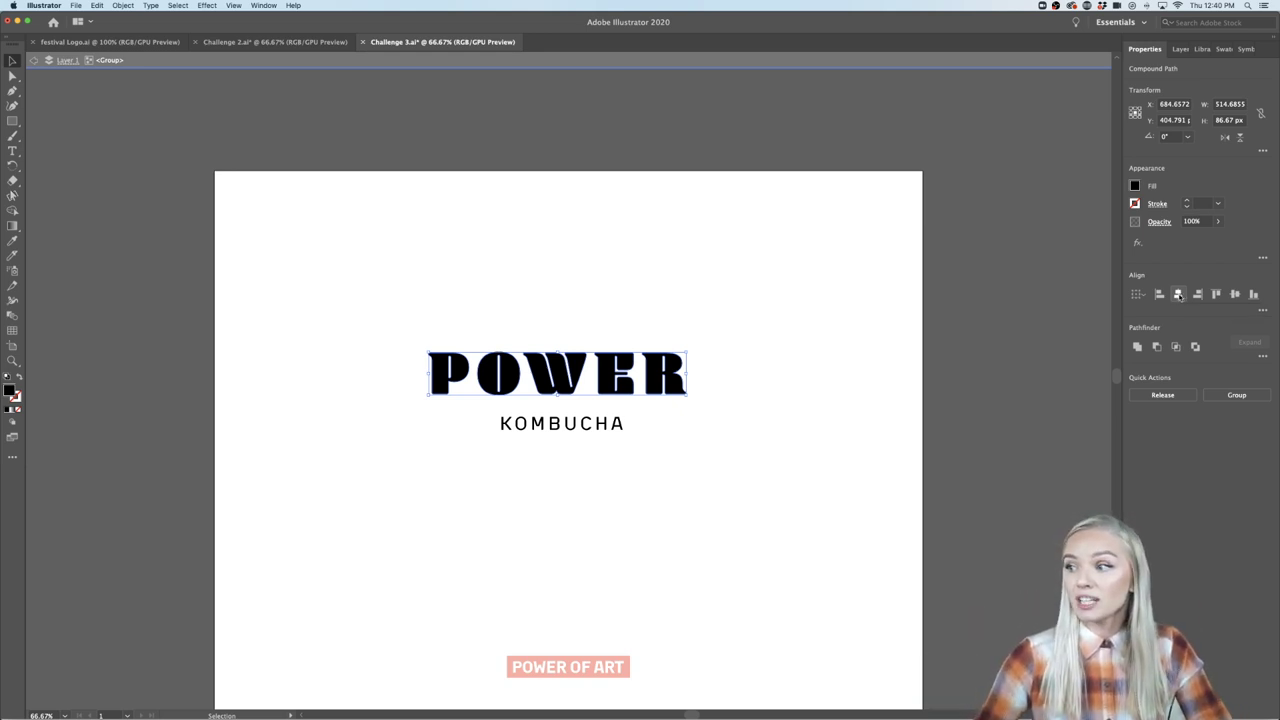
{"action": "left_click", "coordinate": [1178, 296]}
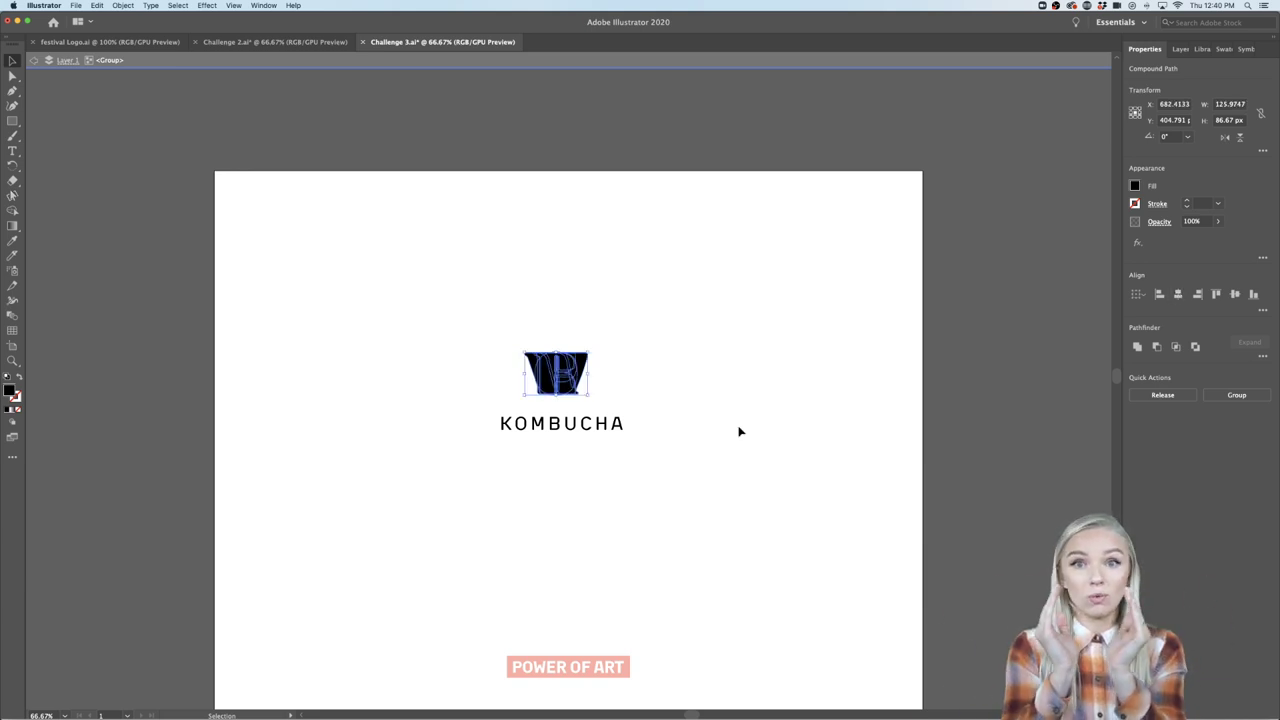
{"action": "key", "text": "ctrl+z"}
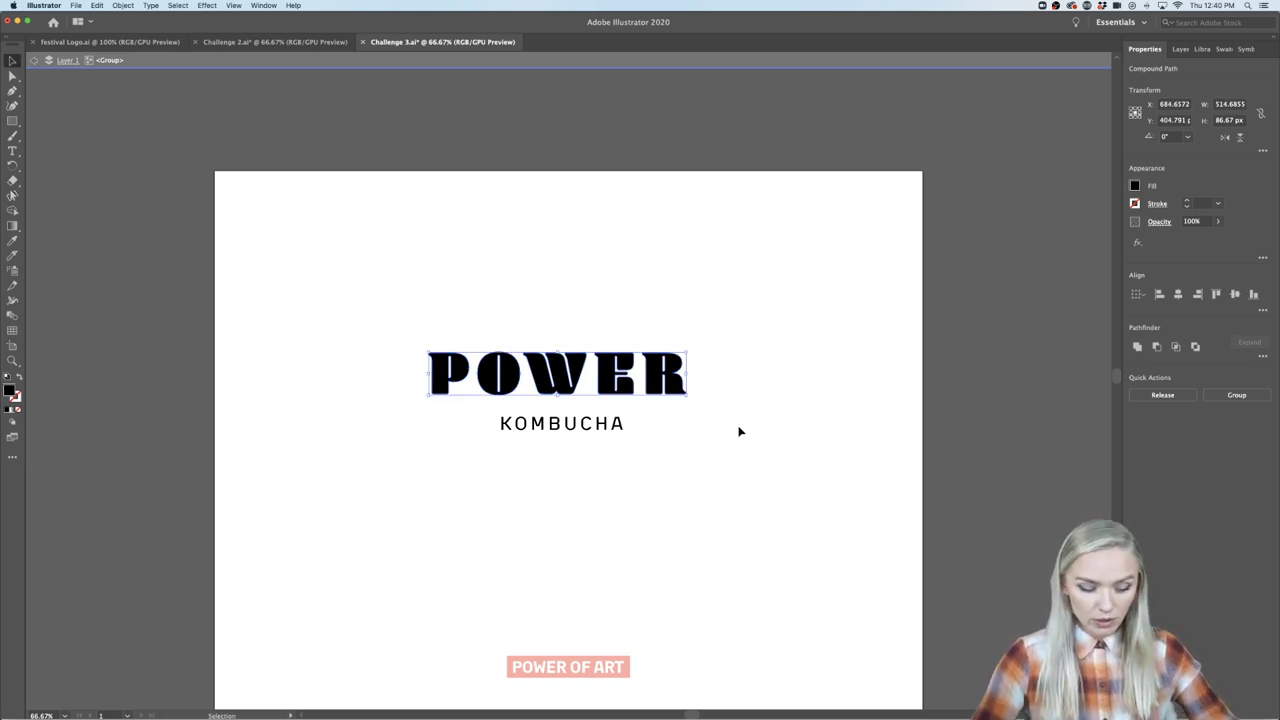
{"action": "left_click", "coordinate": [690, 368]}
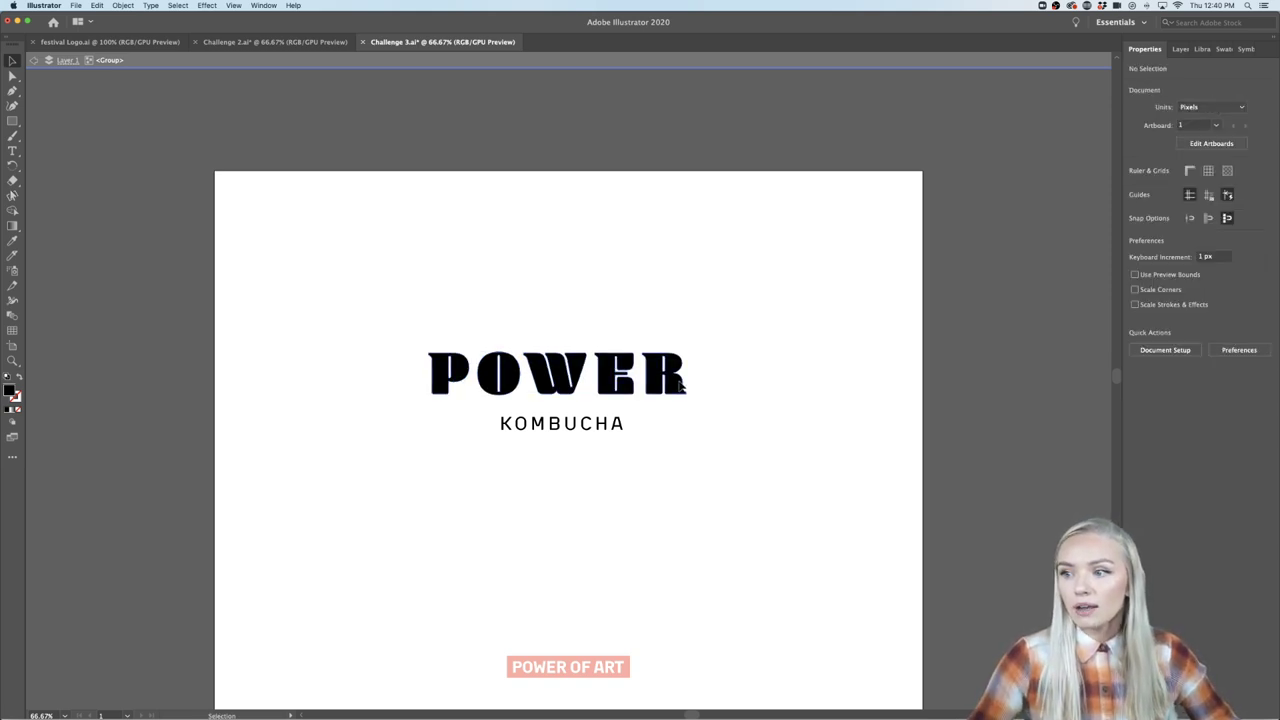
{"action": "left_click", "coordinate": [683, 386]}
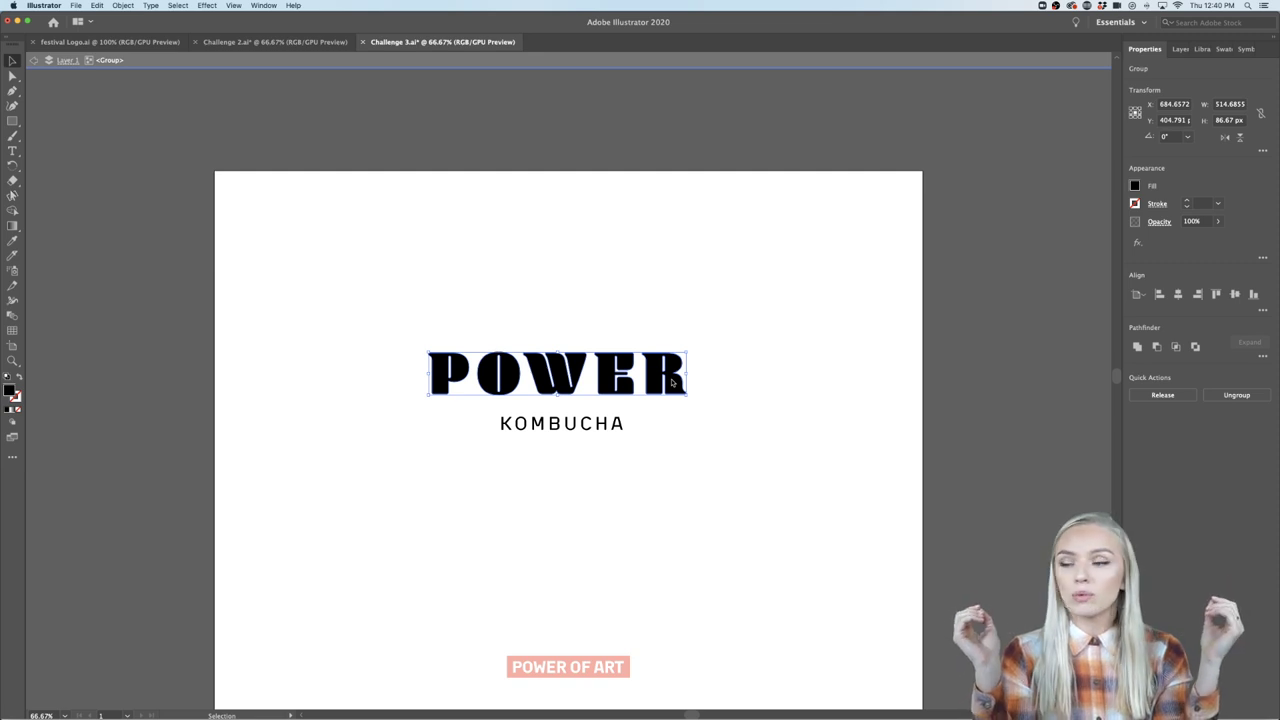
Centre POWER and KOMBUCHA horizontally on the artboard at X 707 px, using Align to Artboard.
{"action": "left_click", "coordinate": [616, 424], "text": "shift"}
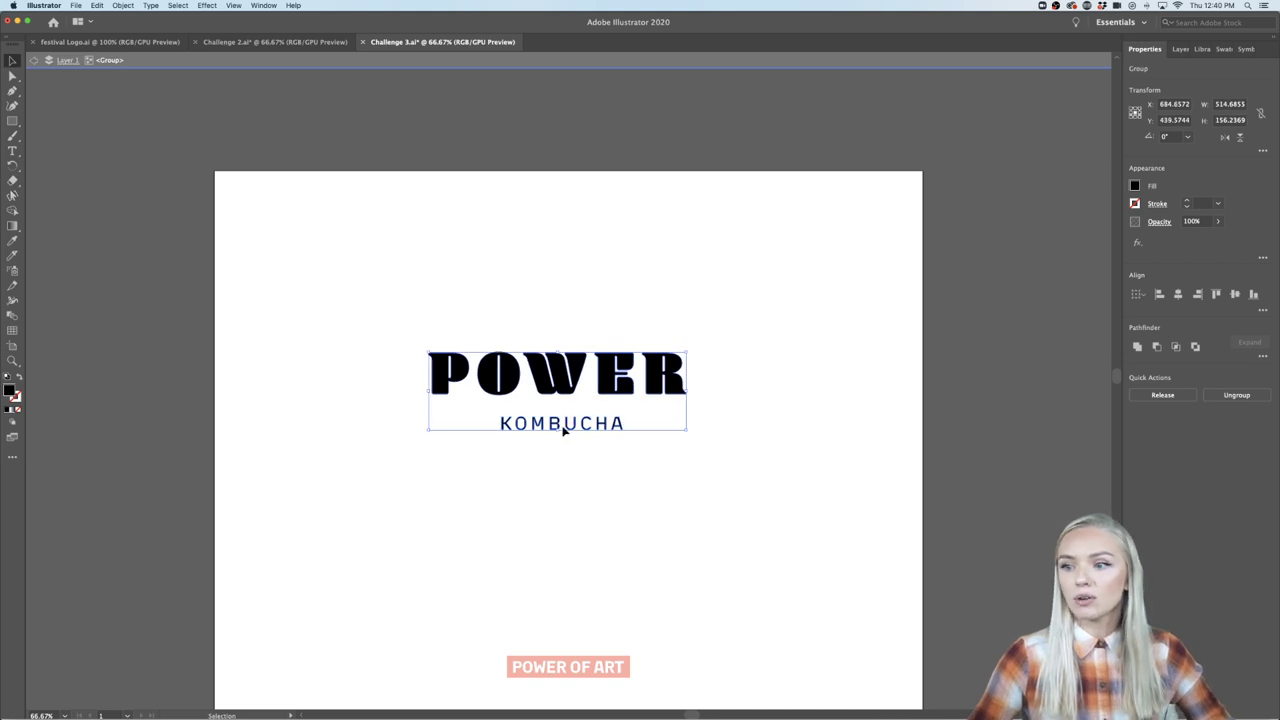
{"action": "left_click", "coordinate": [1178, 294]}
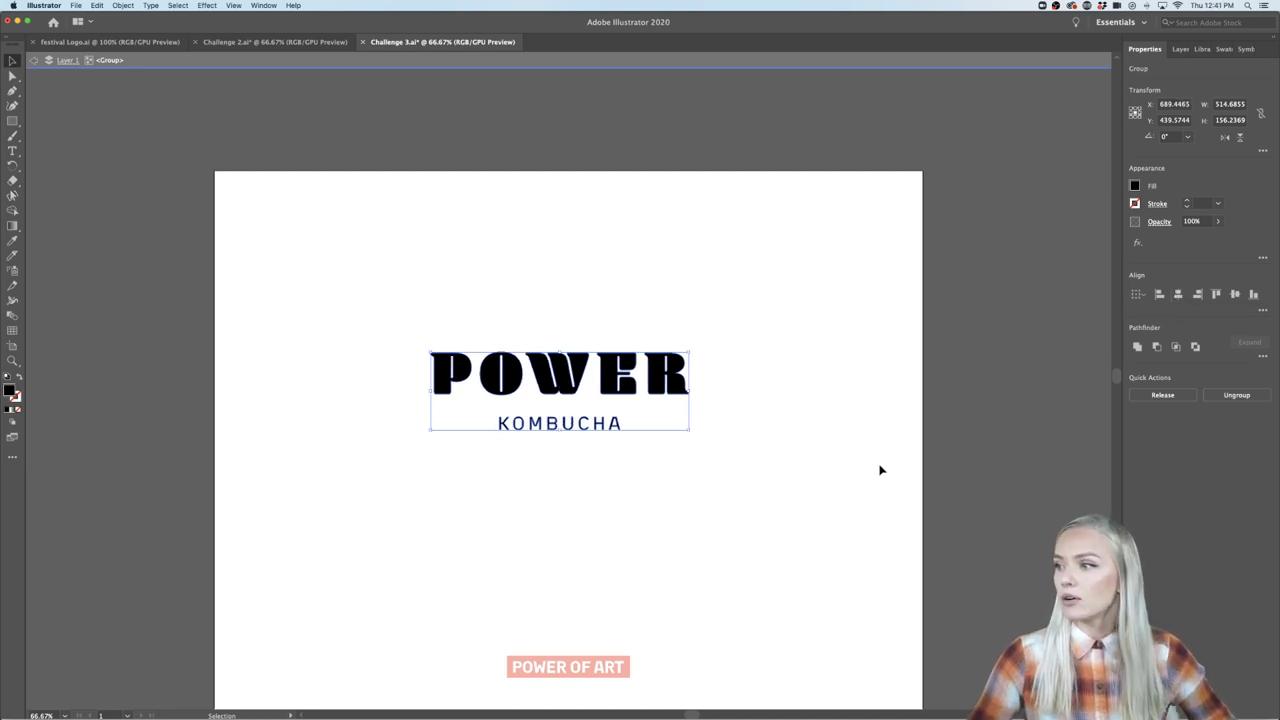
{"action": "left_click", "coordinate": [1137, 294]}
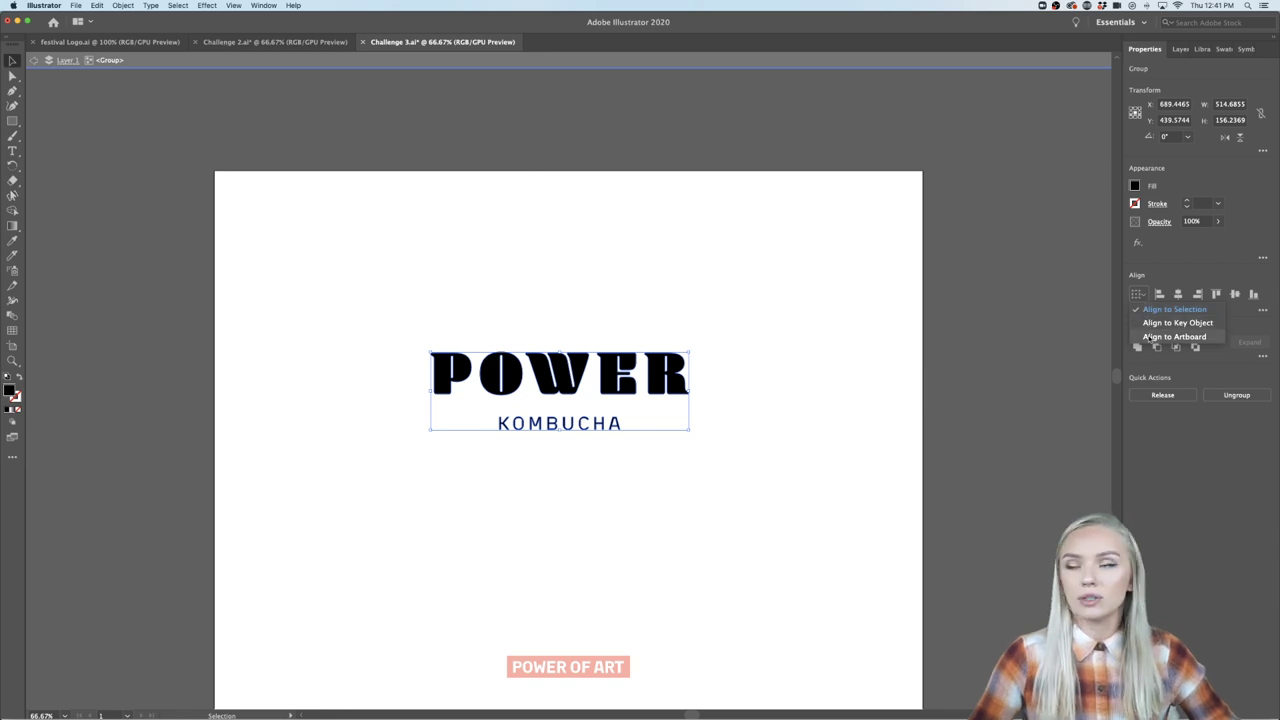
{"action": "left_click", "coordinate": [1150, 337]}
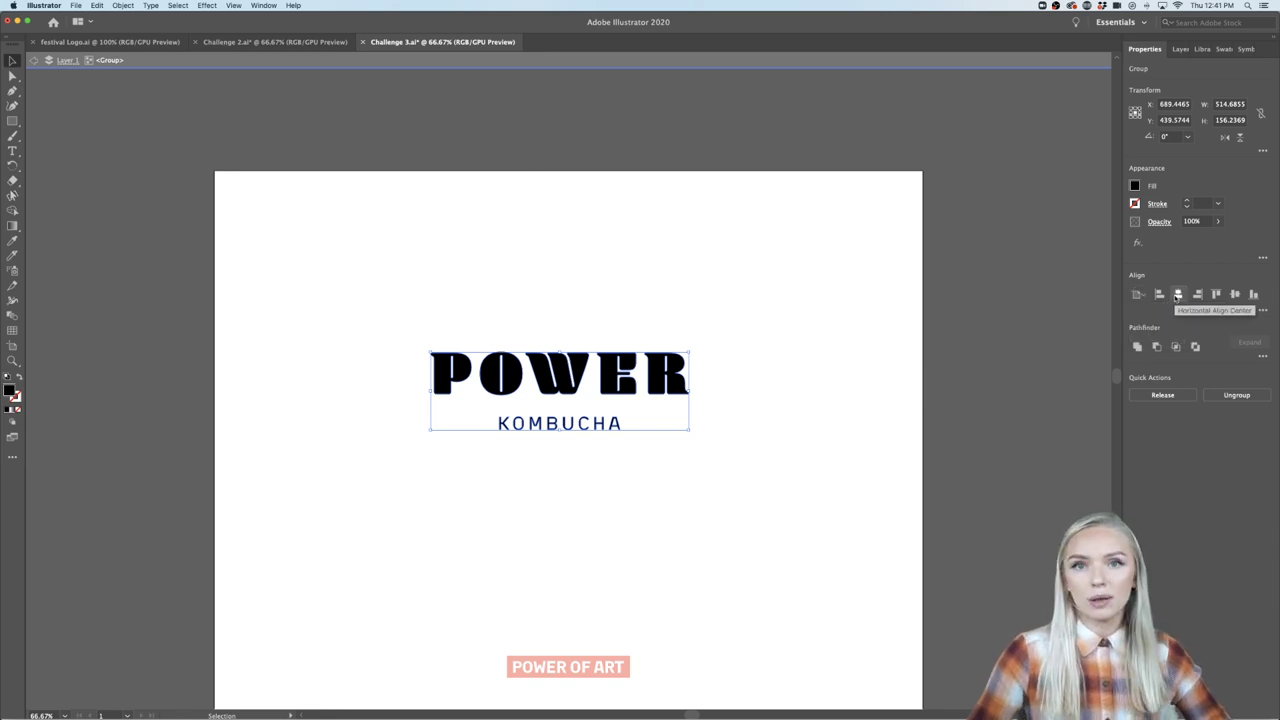
{"action": "left_click", "coordinate": [1177, 295]}
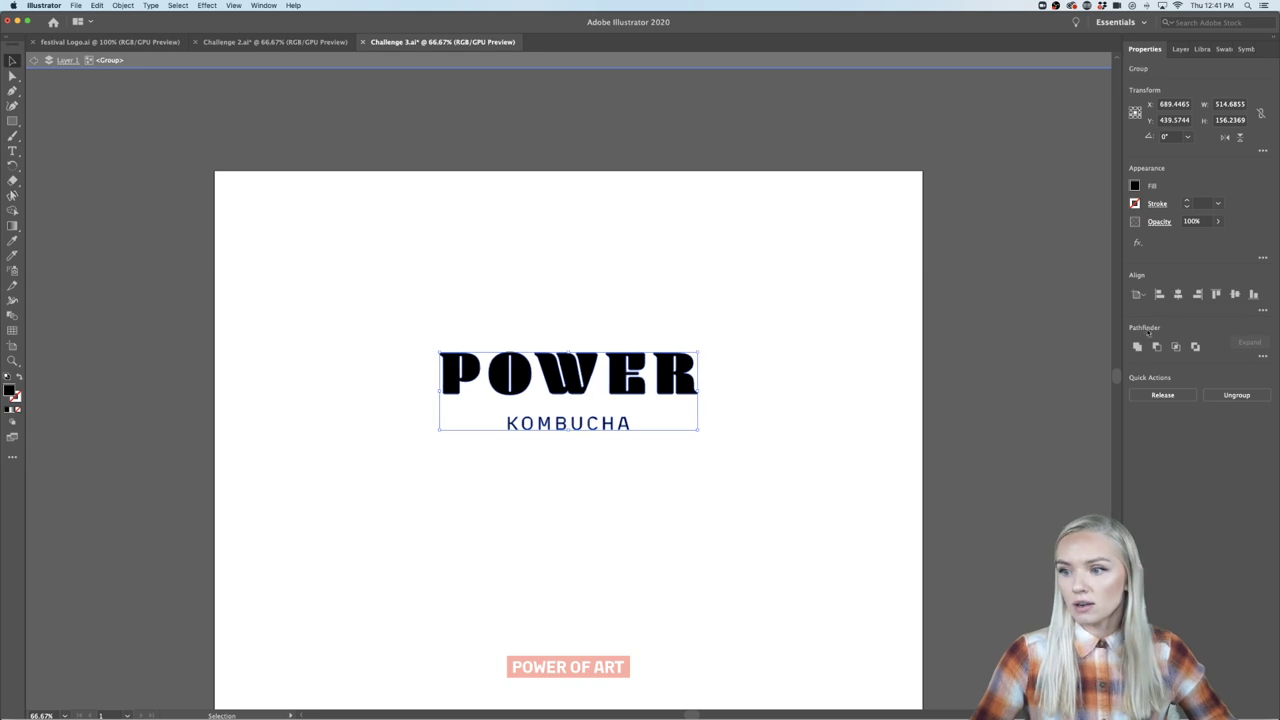
{"action": "left_click", "coordinate": [707, 566]}
{"action": "scroll", "coordinate": [707, 566], "scroll_direction": "down", "scroll_amount": 2}
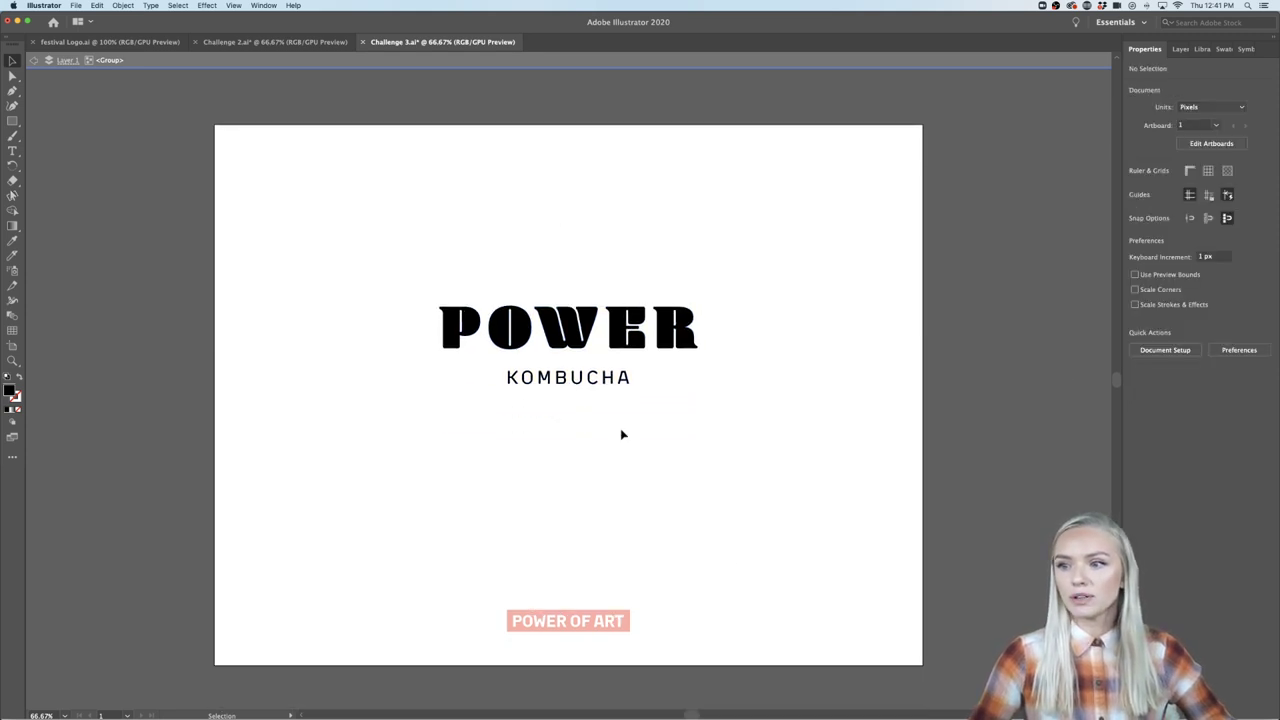
Enlarge the POWER / KOMBUCHA logotype and move it lower on the artboard.
{"action": "left_click_drag", "start_coordinate": [736, 287], "coordinate": [333, 443]}
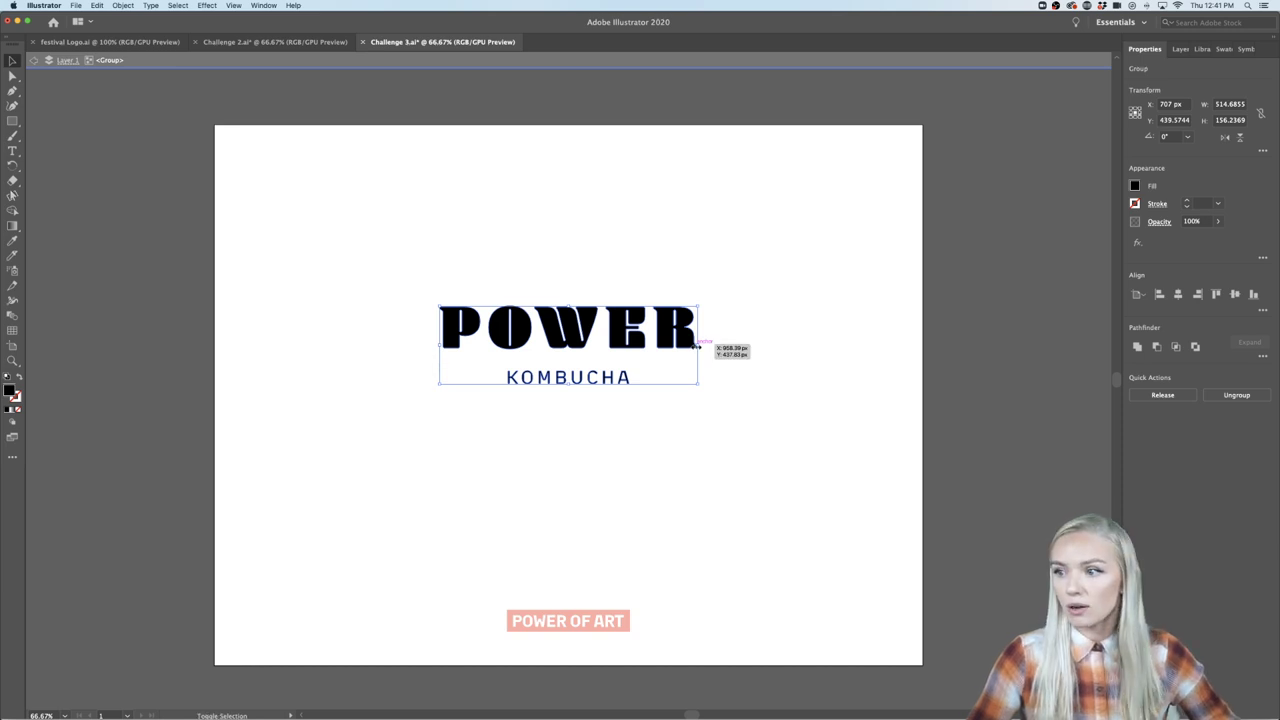
{"action": "left_click_drag", "start_coordinate": [698, 345], "coordinate": [838, 345]}
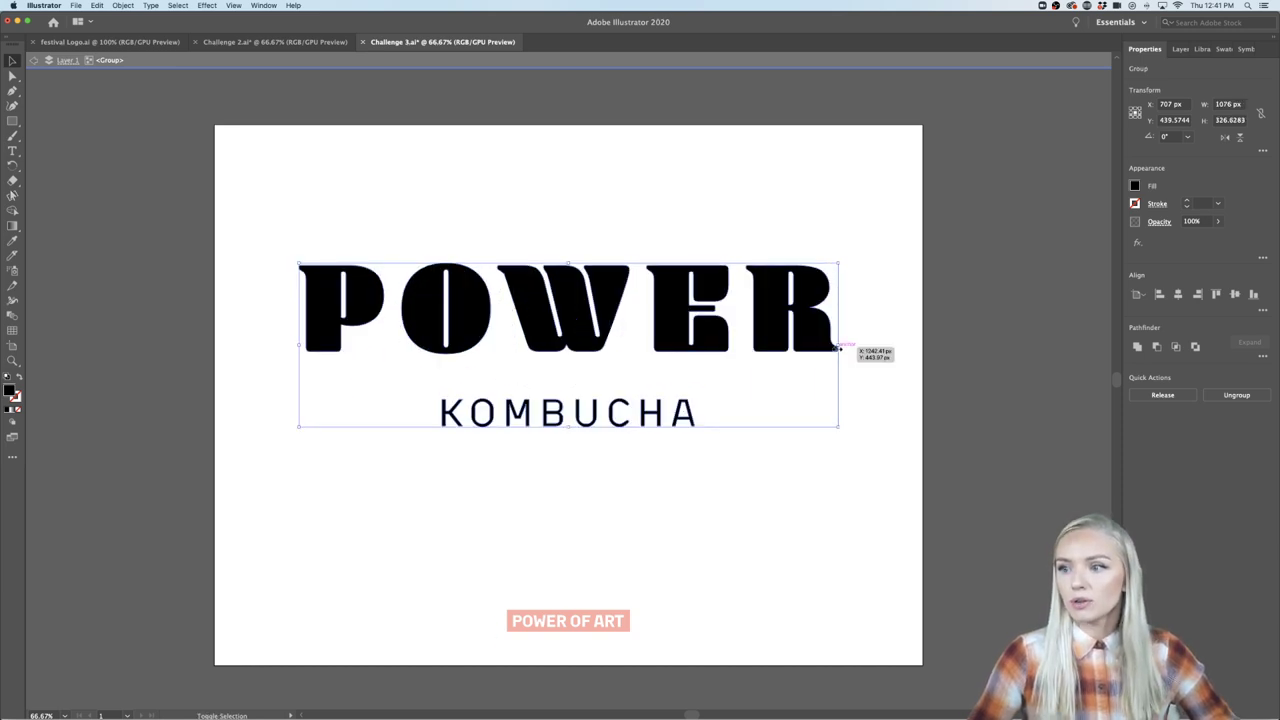
{"action": "left_click_drag", "start_coordinate": [700, 343], "coordinate": [700, 393]}
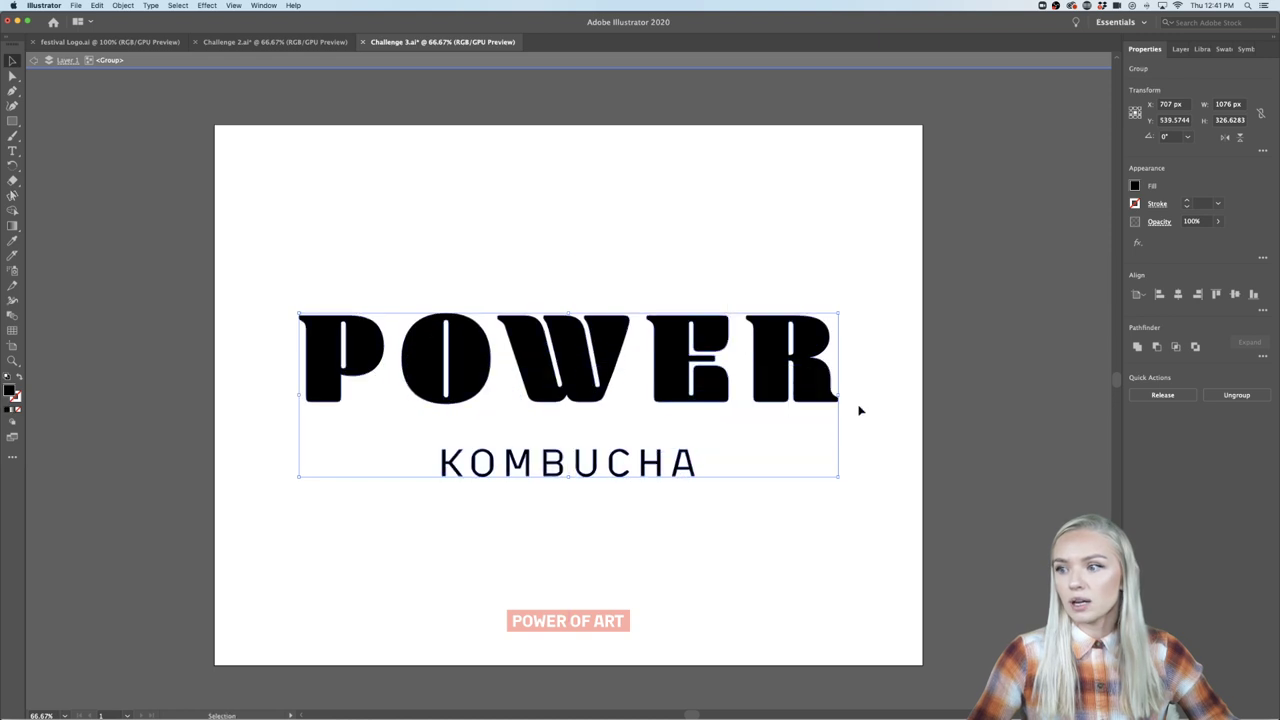
{"action": "left_click_drag", "start_coordinate": [838, 397], "coordinate": [774, 397]}
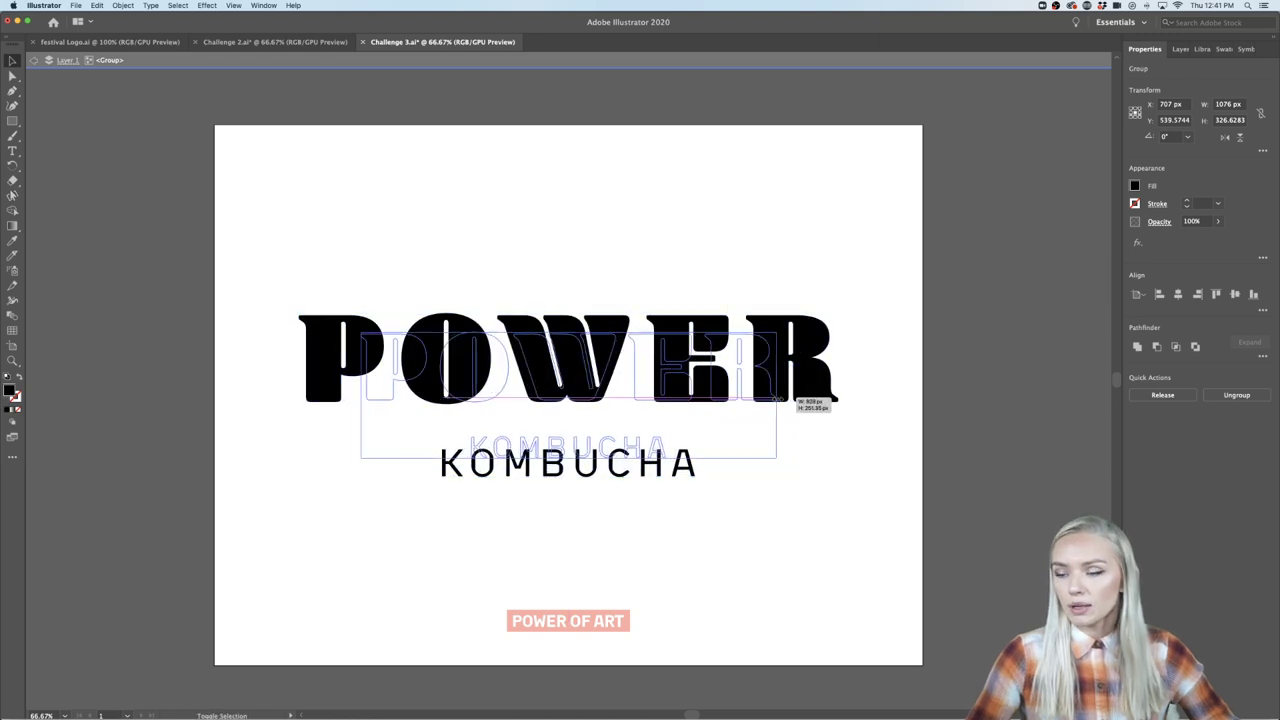
{"action": "left_click", "coordinate": [837, 434]}
Move KOMBUCHA up closer beneath POWER.
{"action": "left_click_drag", "start_coordinate": [664, 456], "coordinate": [665, 444]}
{"action": "left_click", "coordinate": [752, 466]}
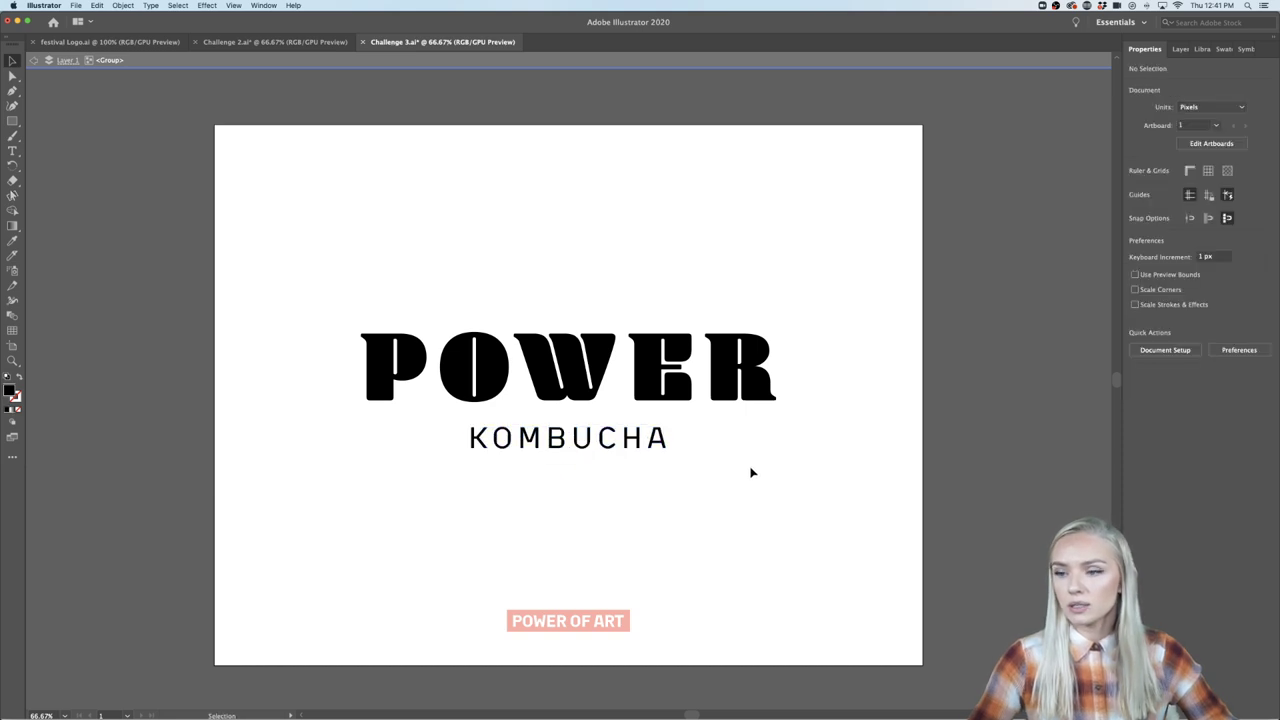
{"action": "scroll", "coordinate": [752, 472], "scroll_direction": "down", "scroll_amount": 1}
{"action": "scroll", "coordinate": [752, 472], "scroll_direction": "right", "scroll_amount": 3}
{"action": "scroll", "coordinate": [596, 473], "scroll_direction": "down", "scroll_amount": 2}
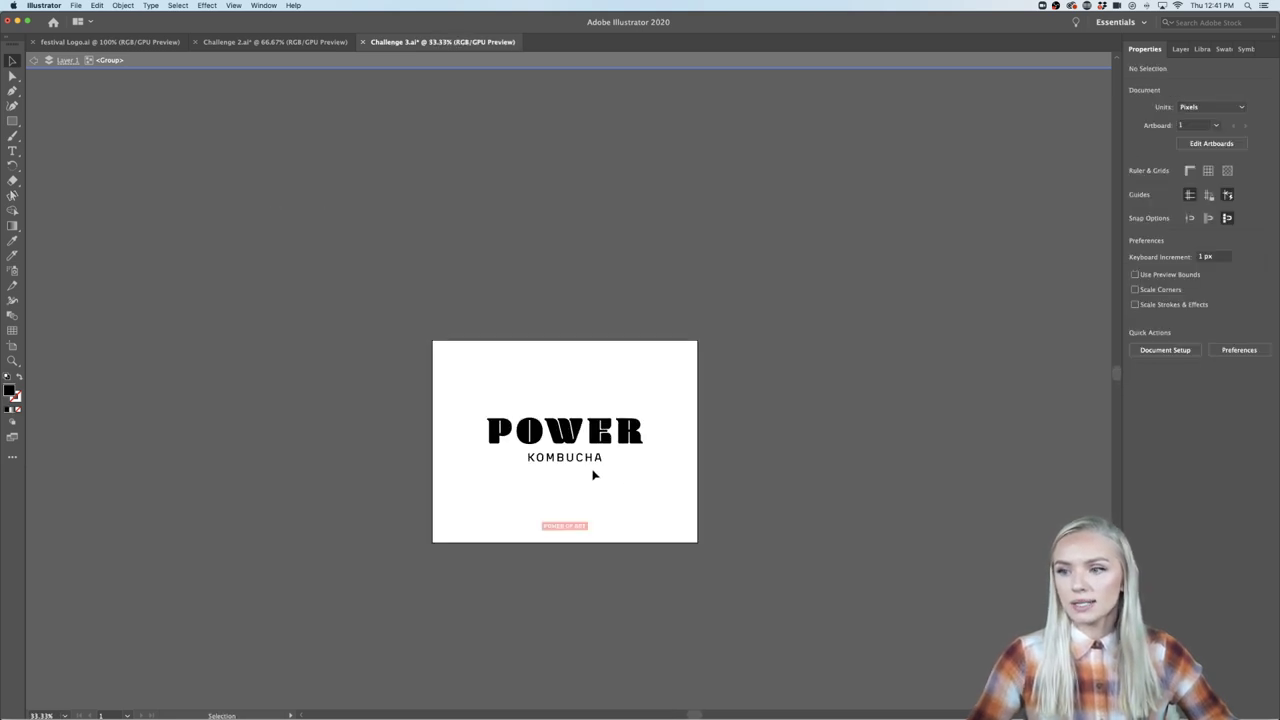
{"action": "scroll", "coordinate": [594, 474], "scroll_direction": "down", "scroll_amount": 2}
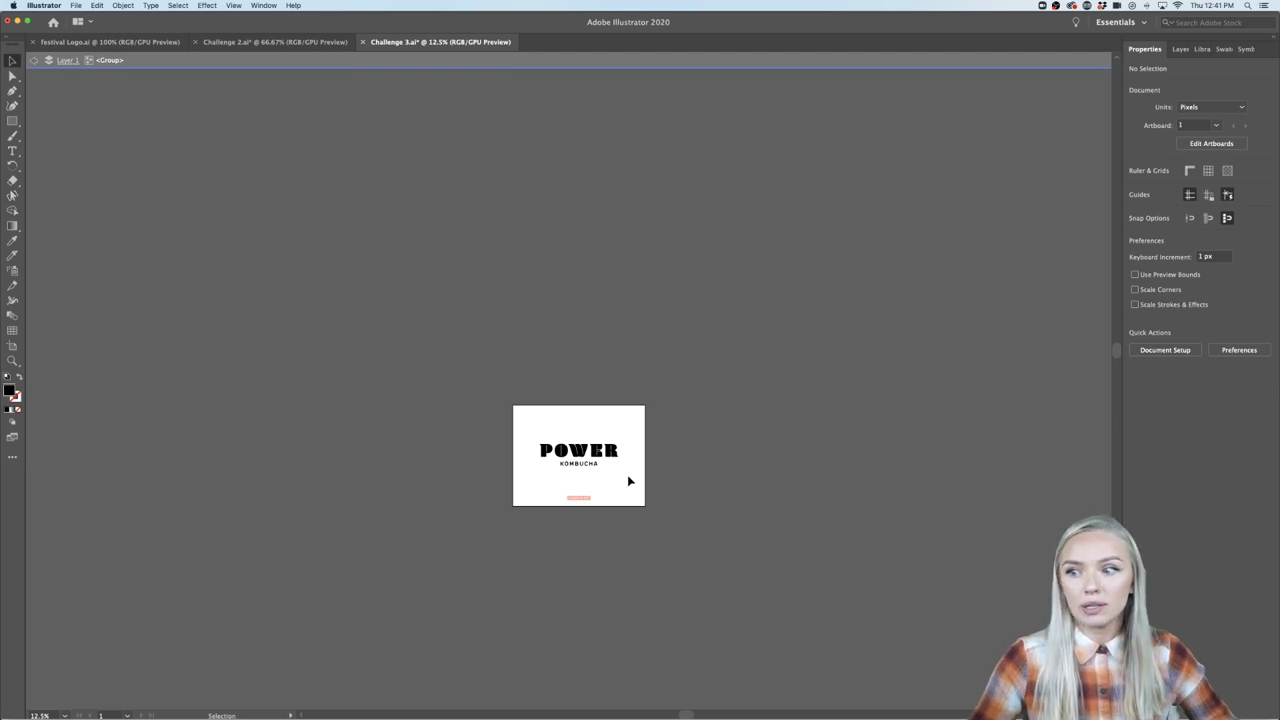
{"action": "scroll", "coordinate": [515, 491], "scroll_direction": "up", "scroll_amount": 1}
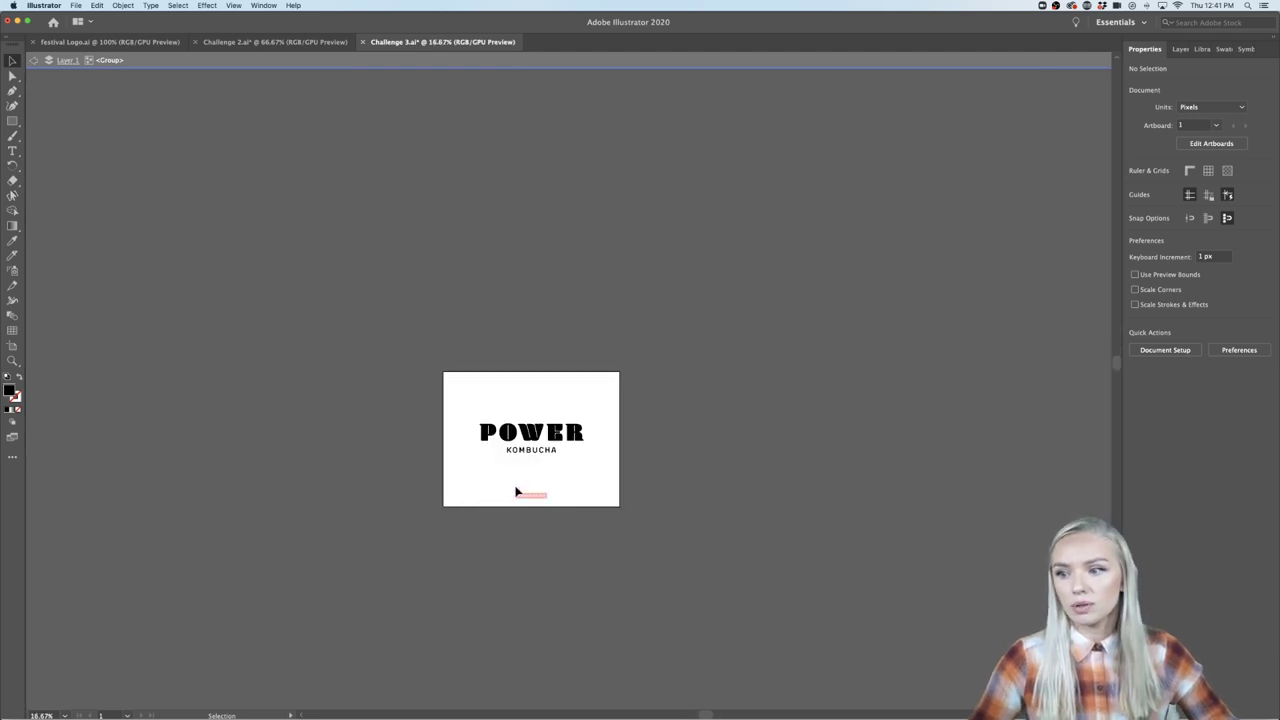
{"action": "scroll", "coordinate": [539, 475], "scroll_direction": "up", "scroll_amount": 4}
Shrink KOMBUCHA around its centre.
{"action": "left_click", "coordinate": [609, 390]}
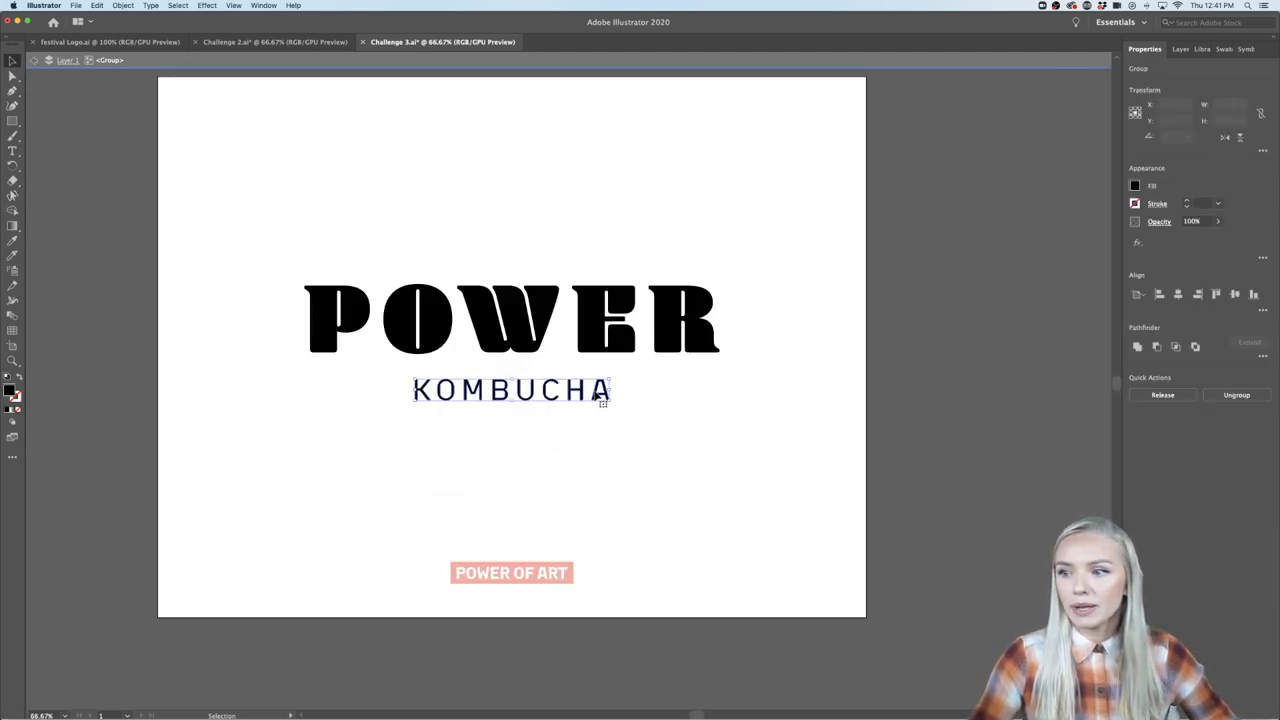
{"action": "left_click_drag", "start_coordinate": [612, 390], "coordinate": [560, 396]}
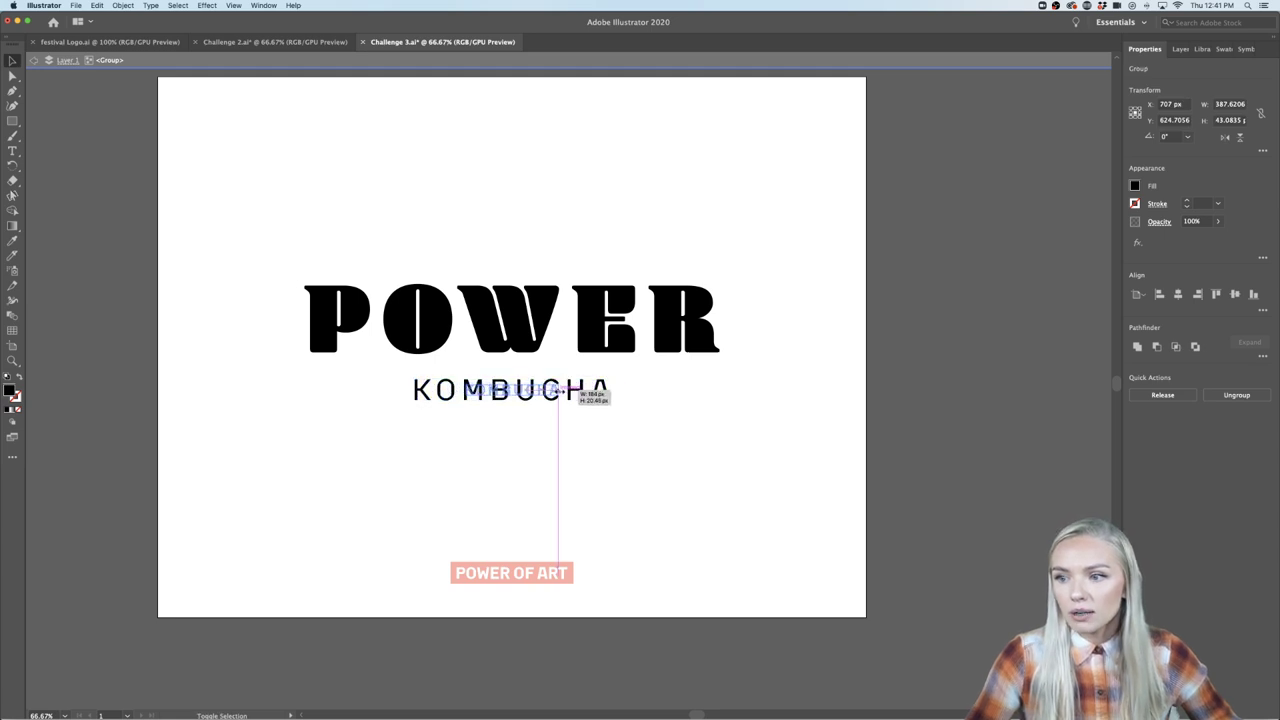
{"action": "left_click", "coordinate": [620, 446]}
{"action": "scroll", "coordinate": [621, 451], "scroll_direction": "down", "scroll_amount": 3}
{"action": "scroll", "coordinate": [621, 451], "scroll_direction": "down", "scroll_amount": 3}
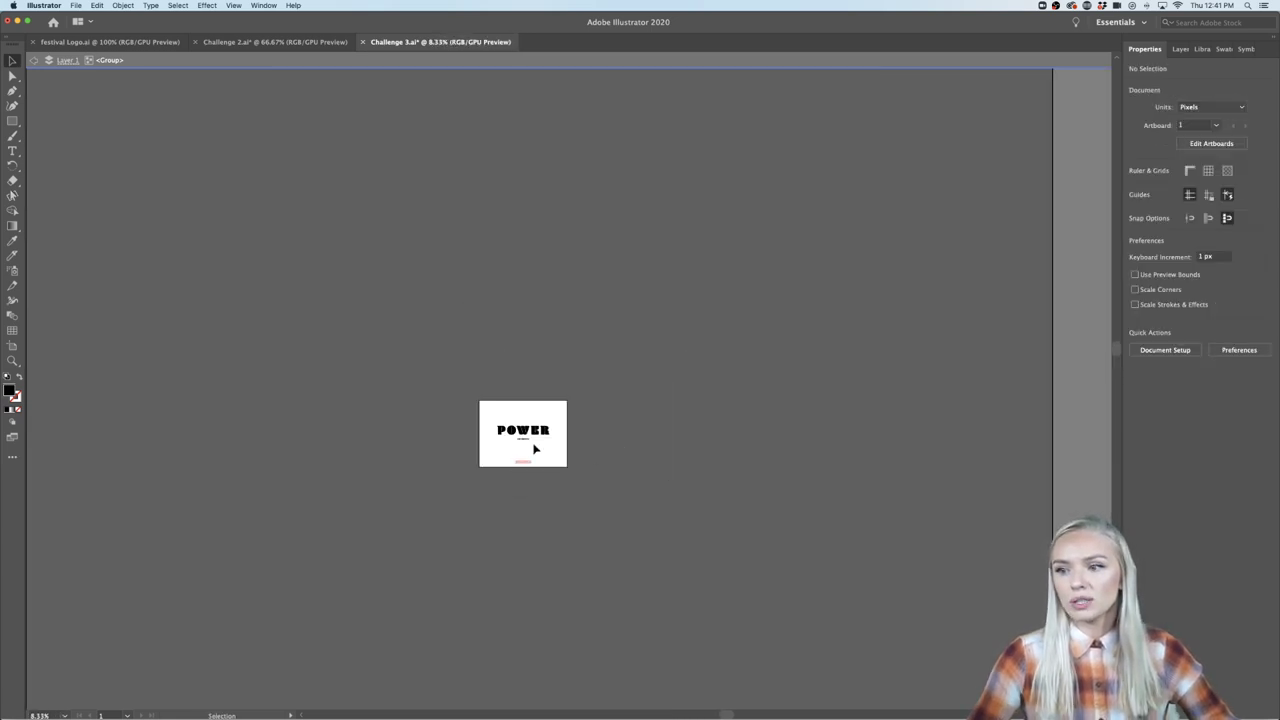
{"action": "scroll", "coordinate": [534, 449], "scroll_direction": "up", "scroll_amount": 1}
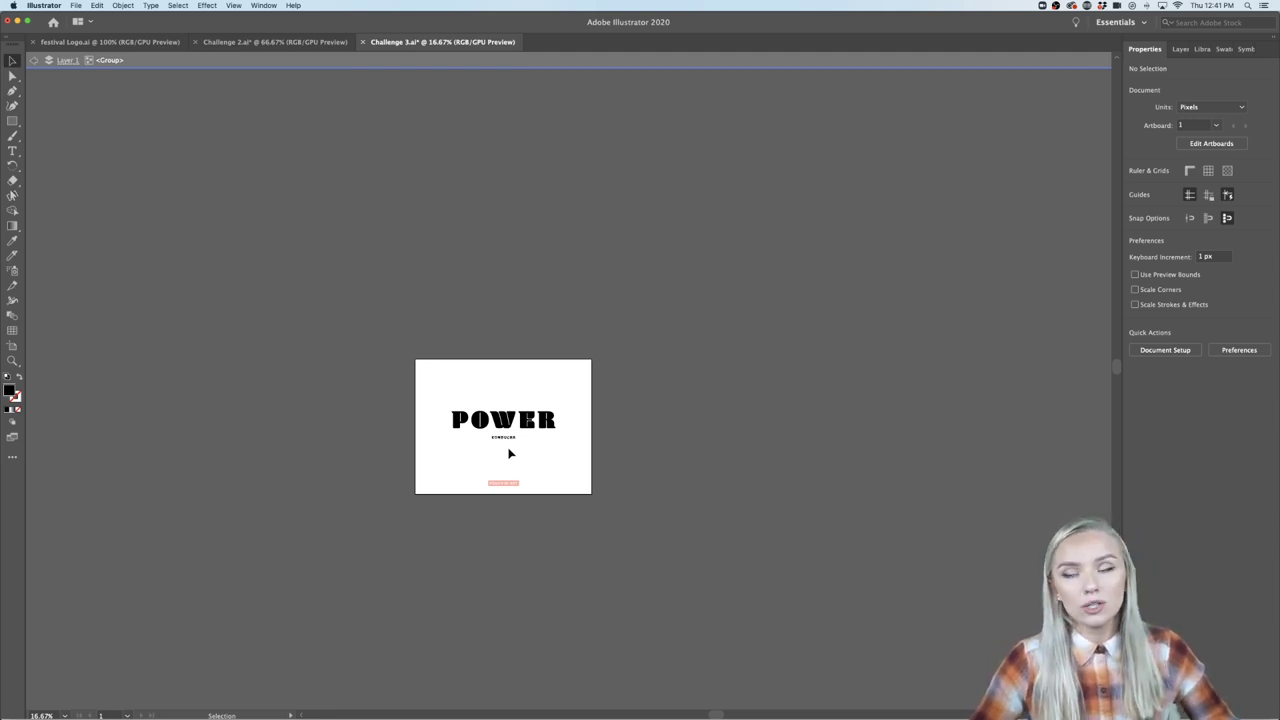
{"action": "scroll", "coordinate": [508, 453], "scroll_direction": "up", "scroll_amount": 1}
{"action": "scroll", "coordinate": [508, 453], "scroll_direction": "up", "scroll_amount": 2}
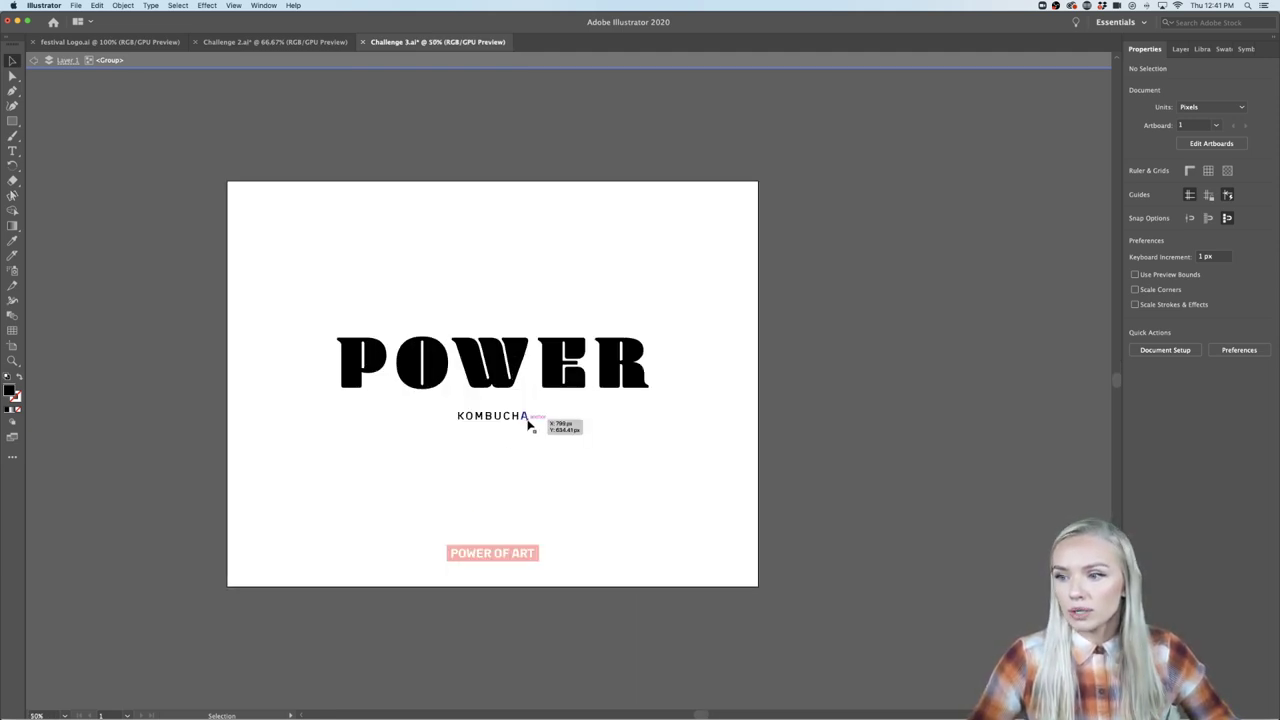
Stretch KOMBUCHA wider to match POWER's width and exit isolation mode.
{"action": "left_click", "coordinate": [527, 417]}
{"action": "left_click_drag", "start_coordinate": [531, 421], "coordinate": [556, 428]}
{"action": "left_click", "coordinate": [600, 473]}
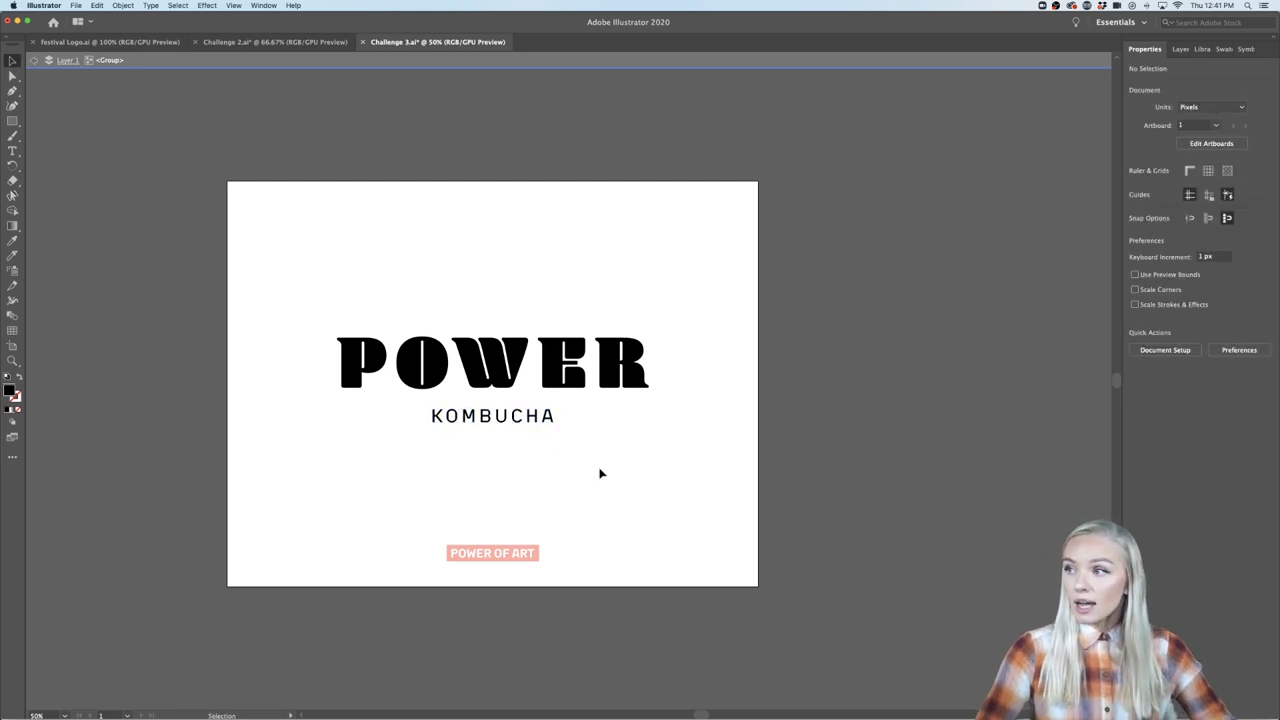
{"action": "double_click", "coordinate": [600, 473]}
Fine-tune the logotype's position, moving POWER slightly lower on the artboard.
{"action": "left_click_drag", "start_coordinate": [288, 436], "coordinate": [507, 390]}
{"action": "left_click", "coordinate": [614, 489]}
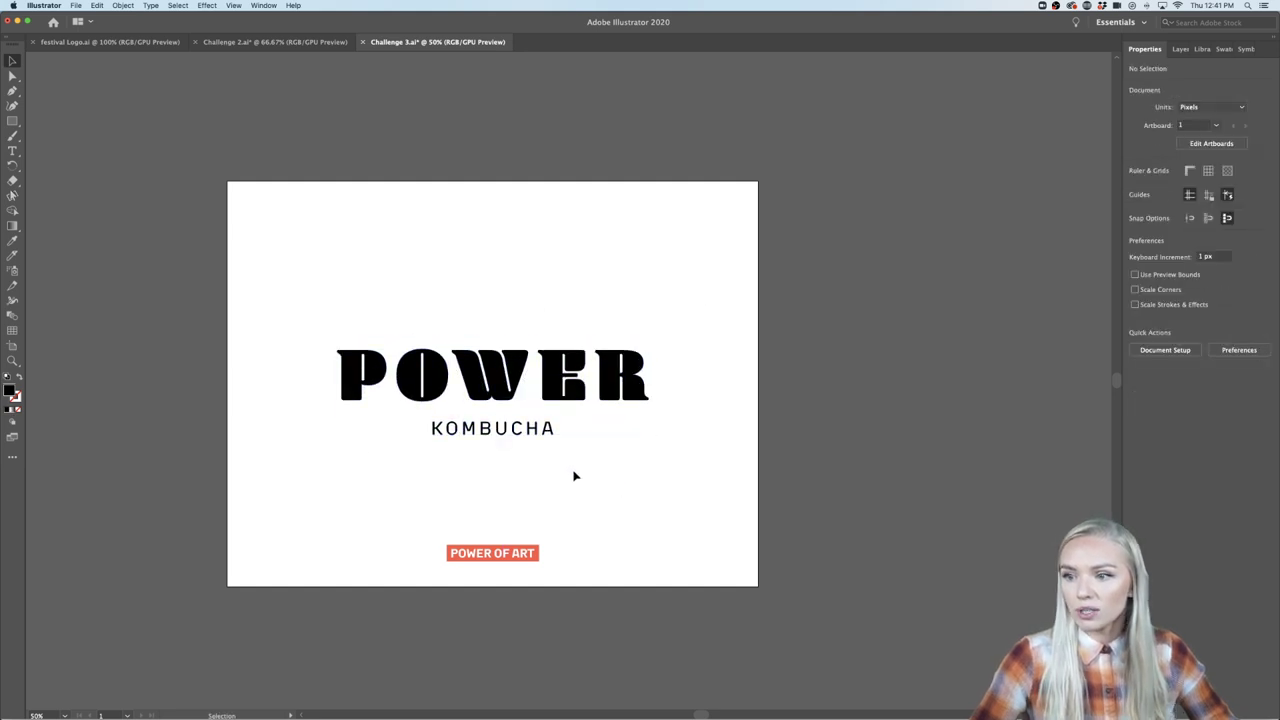
{"action": "left_click_drag", "start_coordinate": [545, 440], "coordinate": [545, 430]}
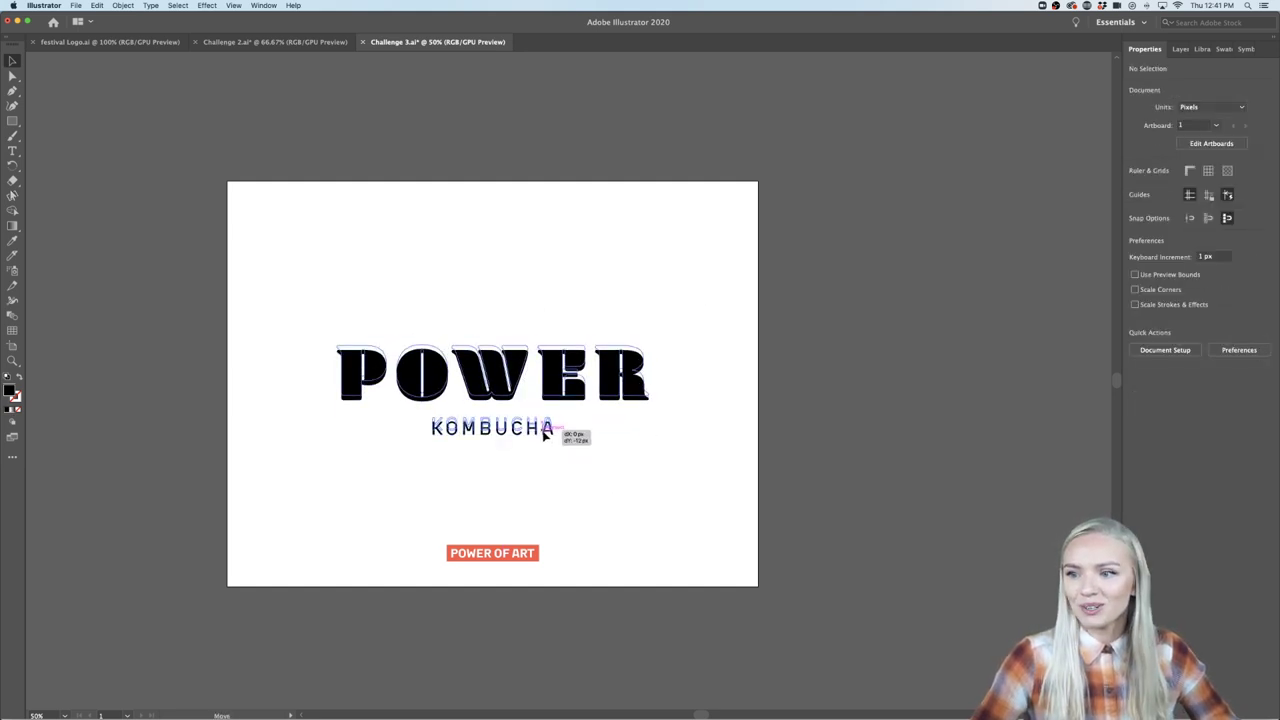
{"action": "left_click_drag", "start_coordinate": [571, 381], "coordinate": [573, 398]}
{"action": "left_click", "coordinate": [611, 492]}
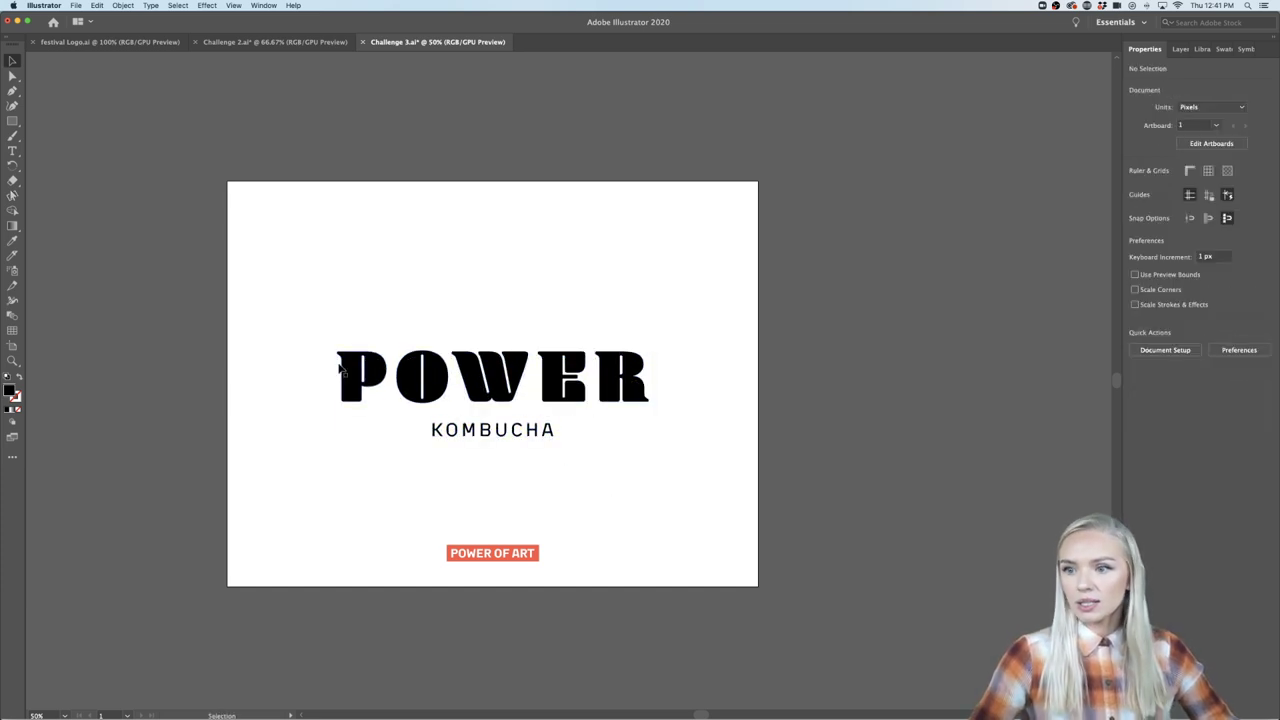
{"action": "left_click", "coordinate": [513, 373]}
{"action": "left_click", "coordinate": [605, 490]}
Review the logotype and KOMBUCHA selections, then select the POWER OF ART label.
{"action": "scroll", "coordinate": [583, 520], "scroll_direction": "down", "scroll_amount": 2}
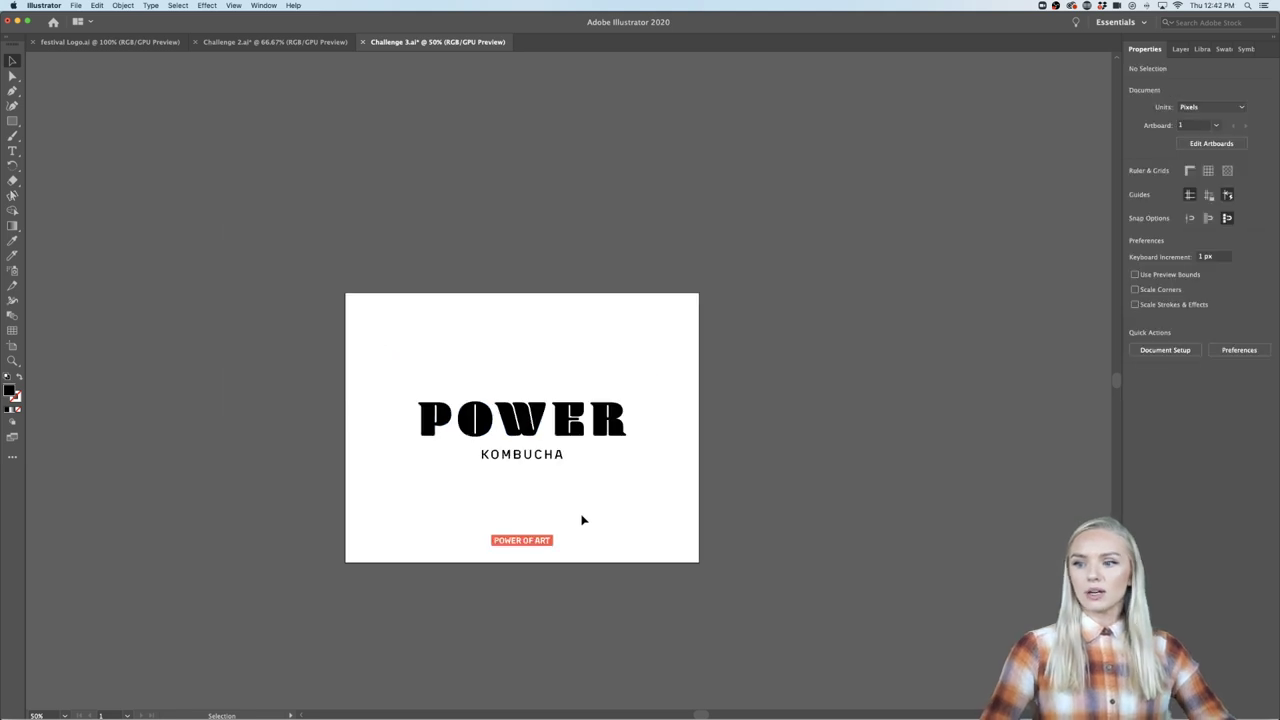
{"action": "scroll", "coordinate": [580, 517], "scroll_direction": "down", "scroll_amount": 1}
{"action": "scroll", "coordinate": [577, 514], "scroll_direction": "up", "scroll_amount": 2}
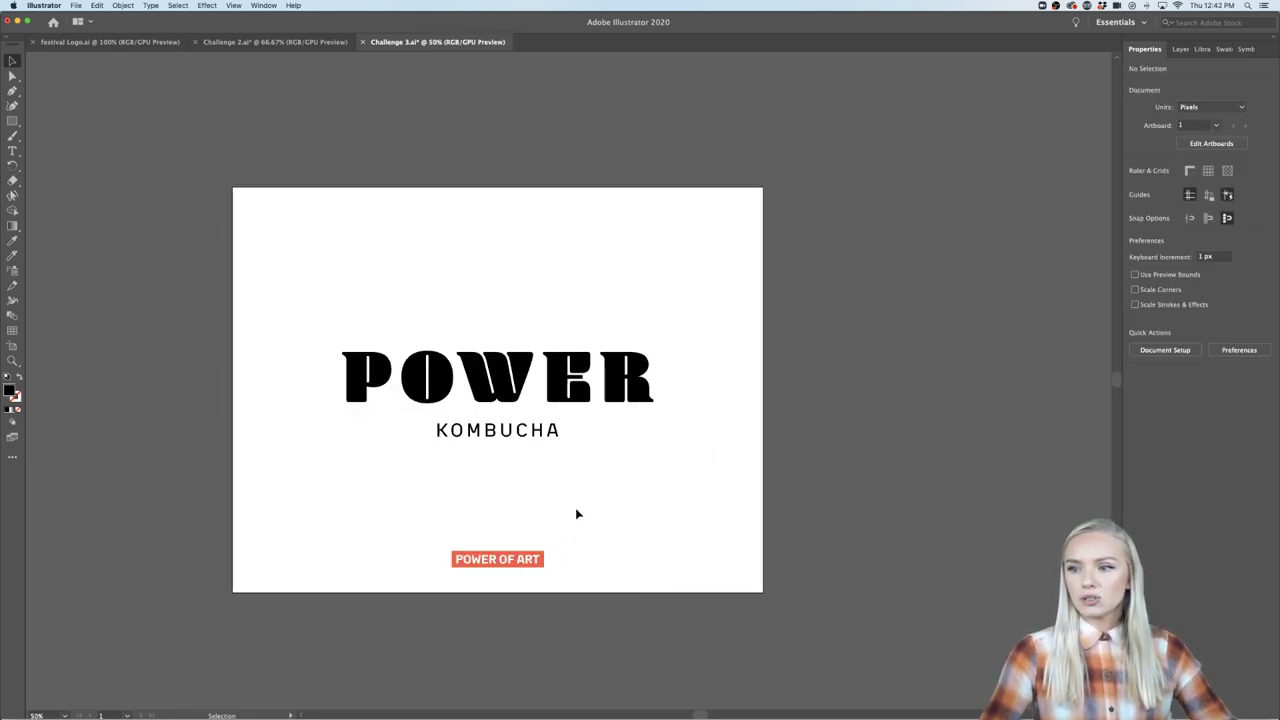
{"action": "left_click", "coordinate": [556, 432]}
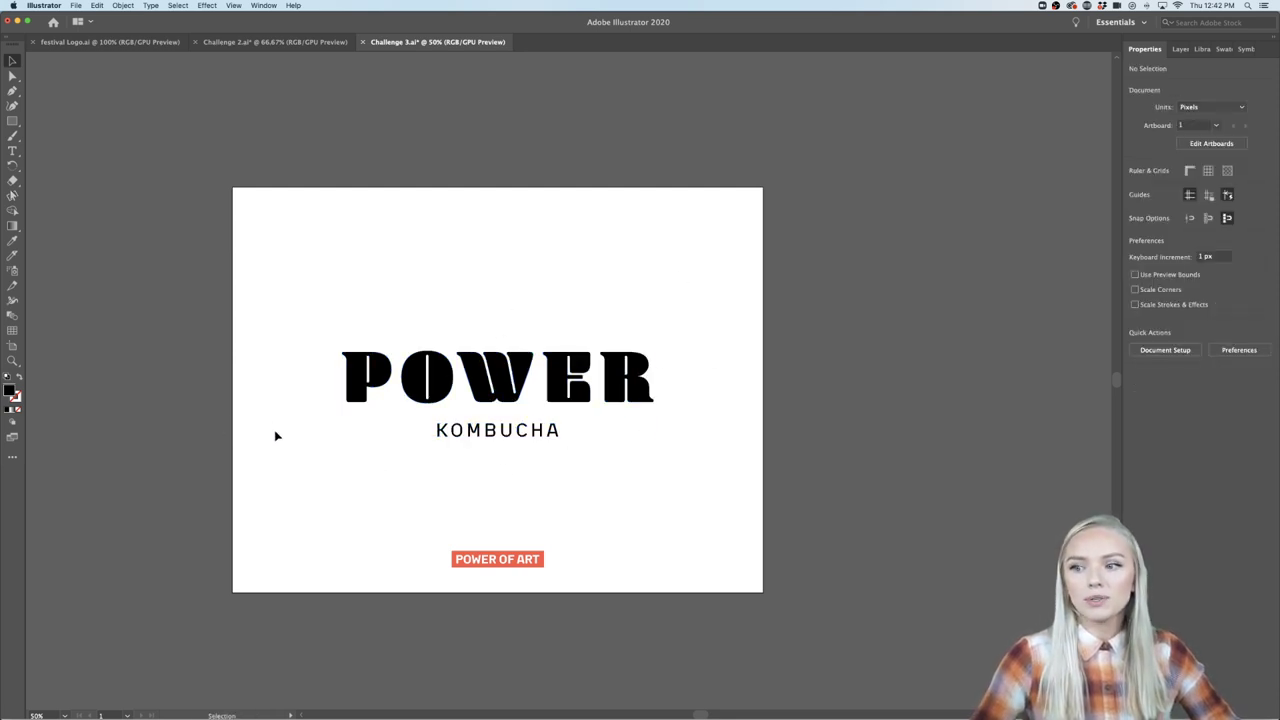
{"action": "left_click", "coordinate": [482, 436]}
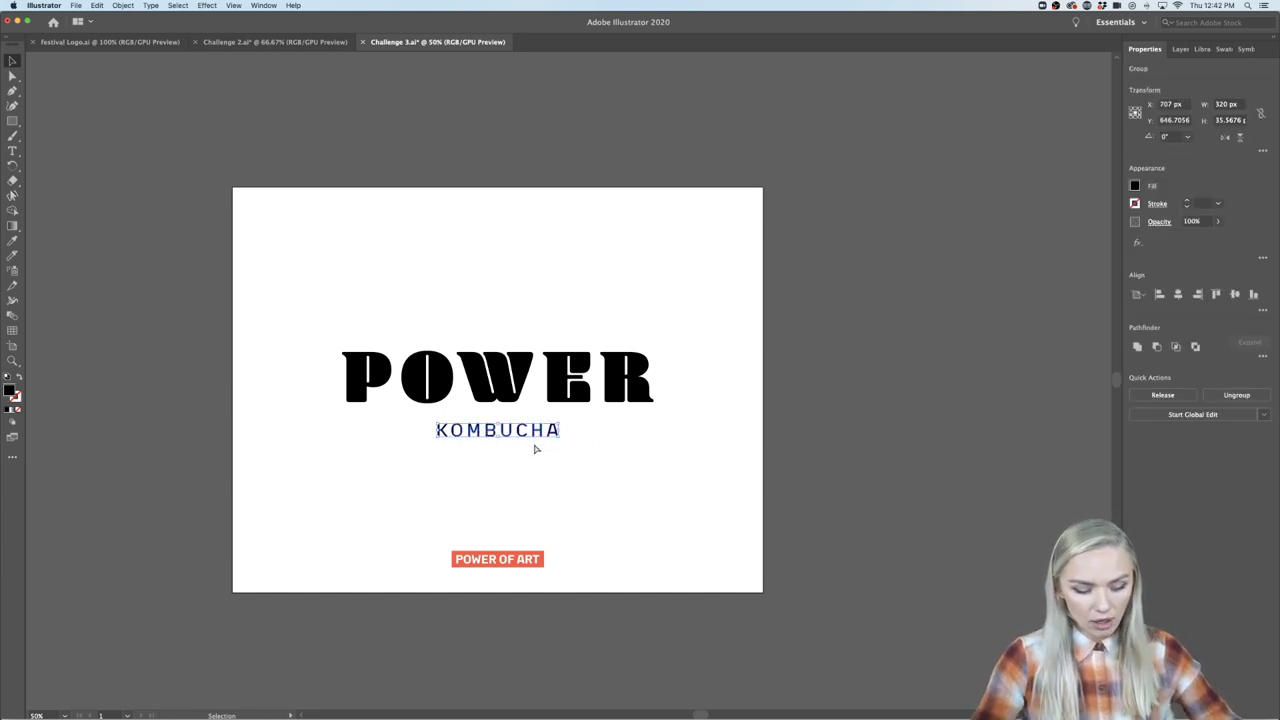
{"action": "key", "text": "ctrl+shift+a"}
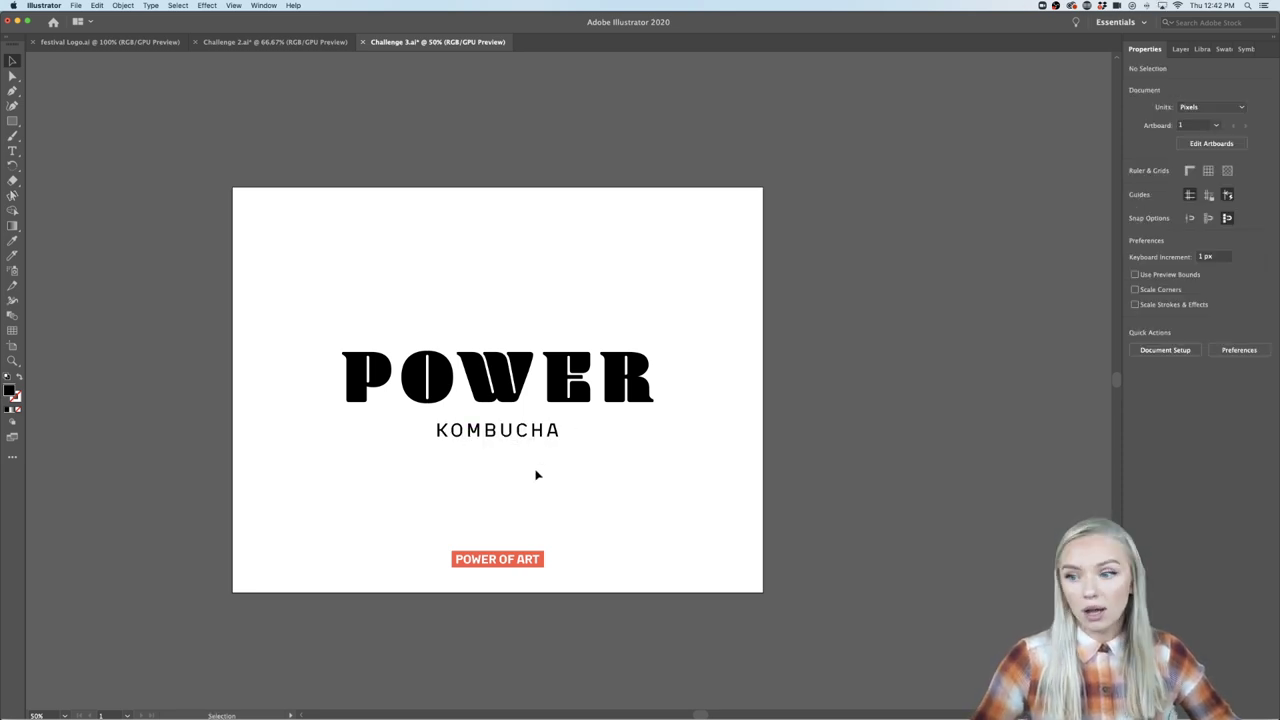
{"action": "left_click", "coordinate": [505, 560]}
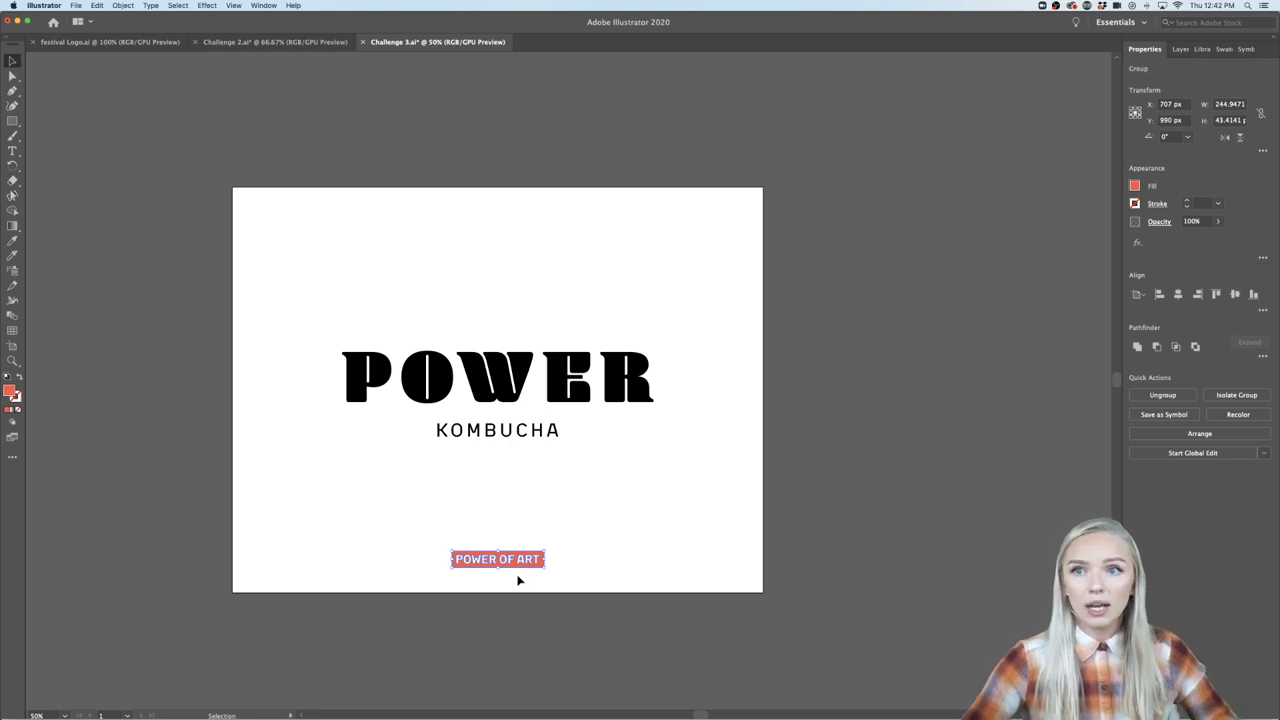
Browse the festival Logo.ai moodboard for reference.
{"action": "left_click", "coordinate": [110, 42]}
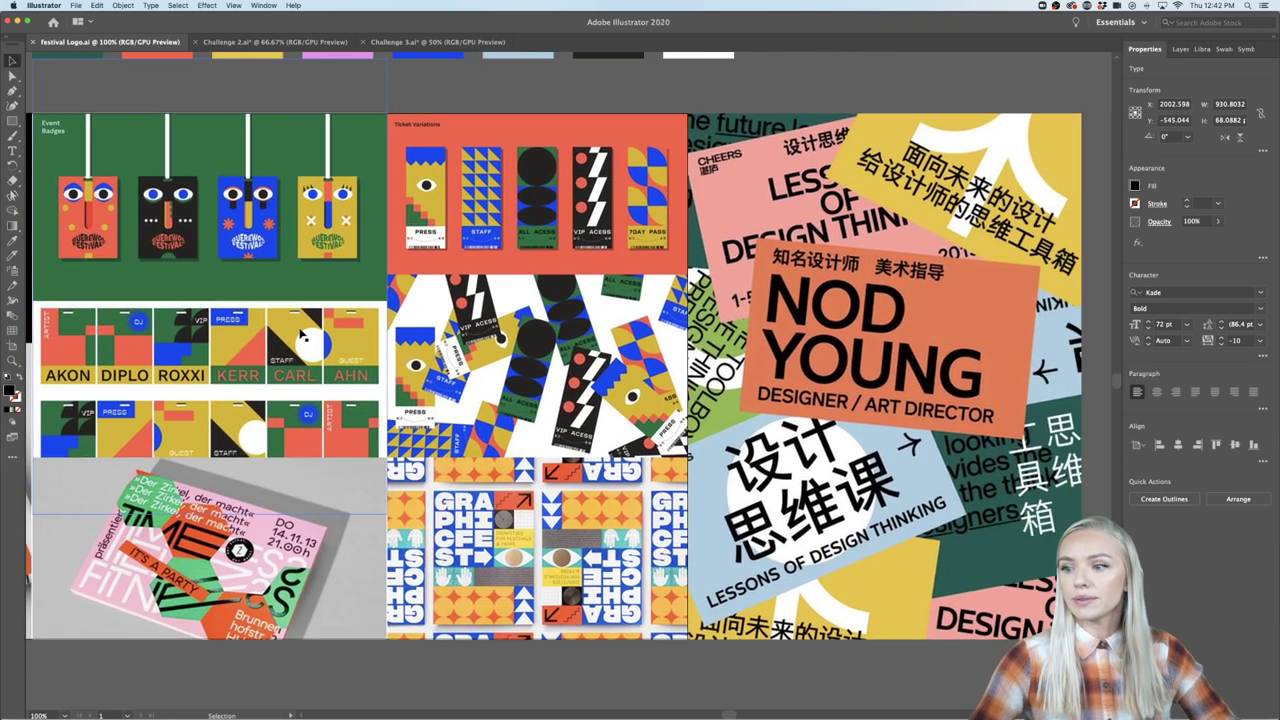
{"action": "scroll", "coordinate": [302, 338], "scroll_direction": "left", "scroll_amount": 3}
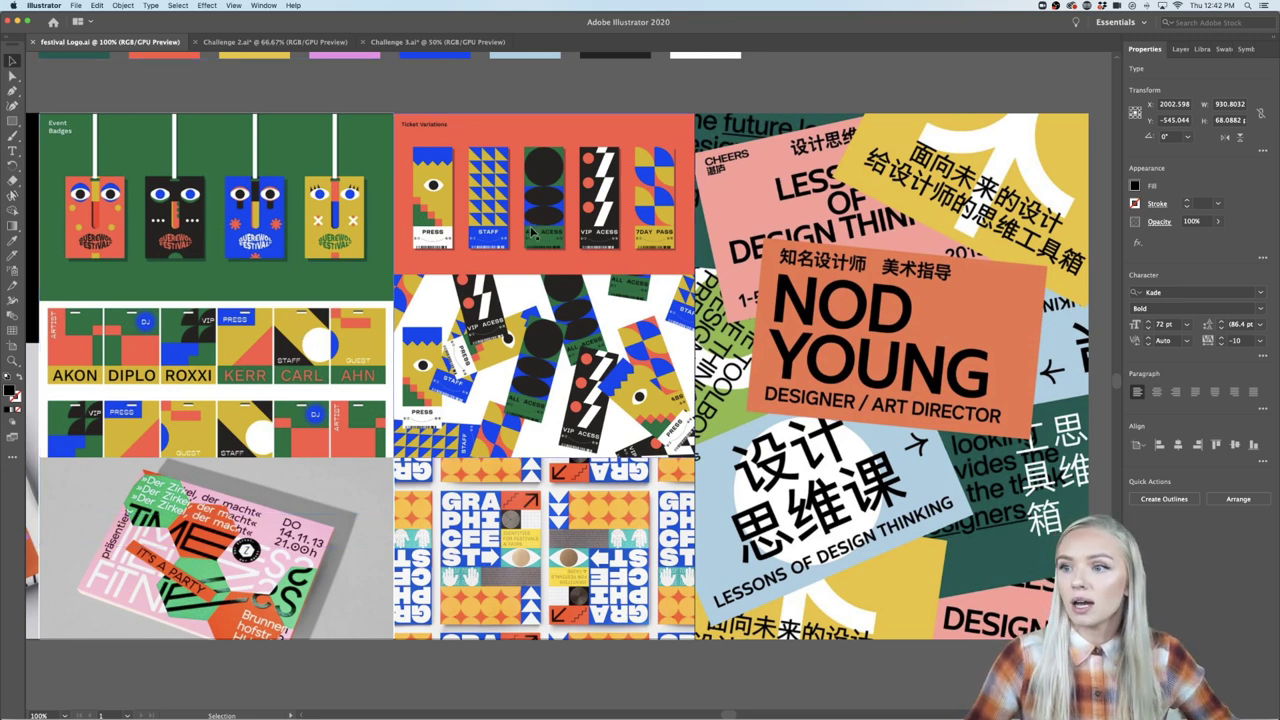
{"action": "scroll", "coordinate": [557, 233], "scroll_direction": "up", "scroll_amount": 5}
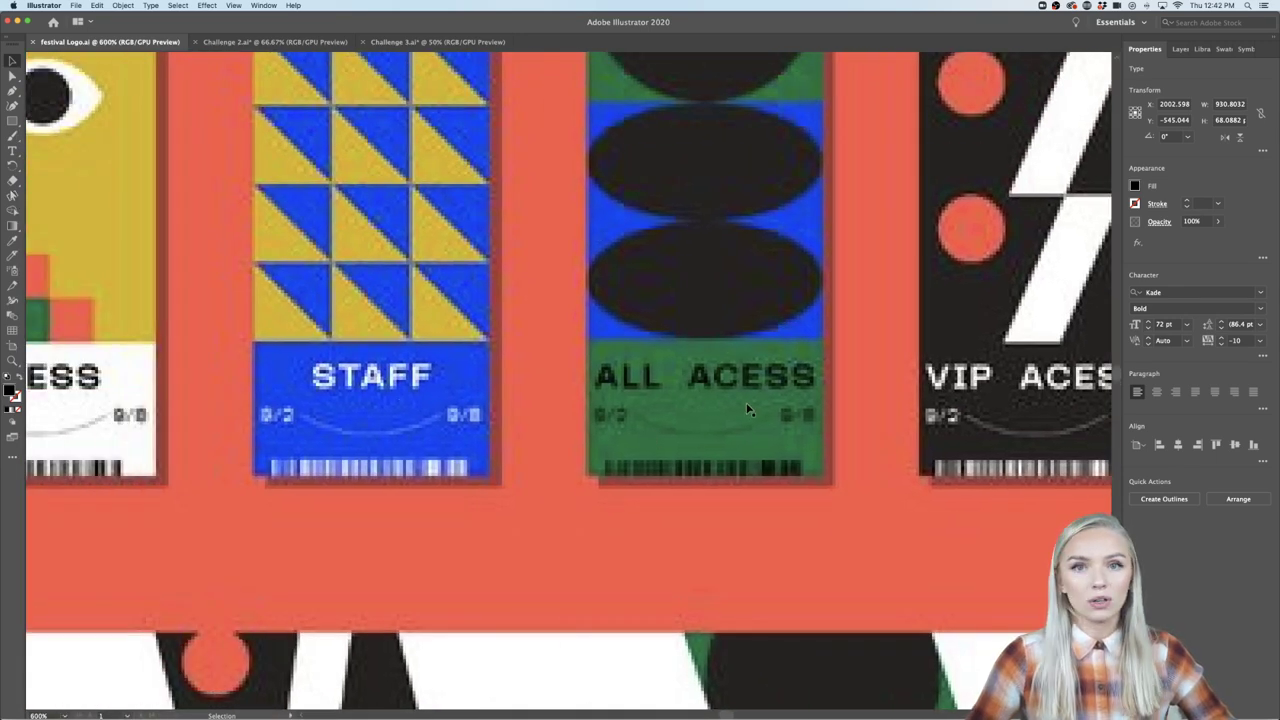
{"action": "scroll", "coordinate": [747, 409], "scroll_direction": "down", "scroll_amount": 3}
{"action": "scroll", "coordinate": [745, 405], "scroll_direction": "down", "scroll_amount": 2}
{"action": "scroll", "coordinate": [742, 400], "scroll_direction": "down", "scroll_amount": 2}
{"action": "scroll", "coordinate": [737, 396], "scroll_direction": "up", "scroll_amount": 1}
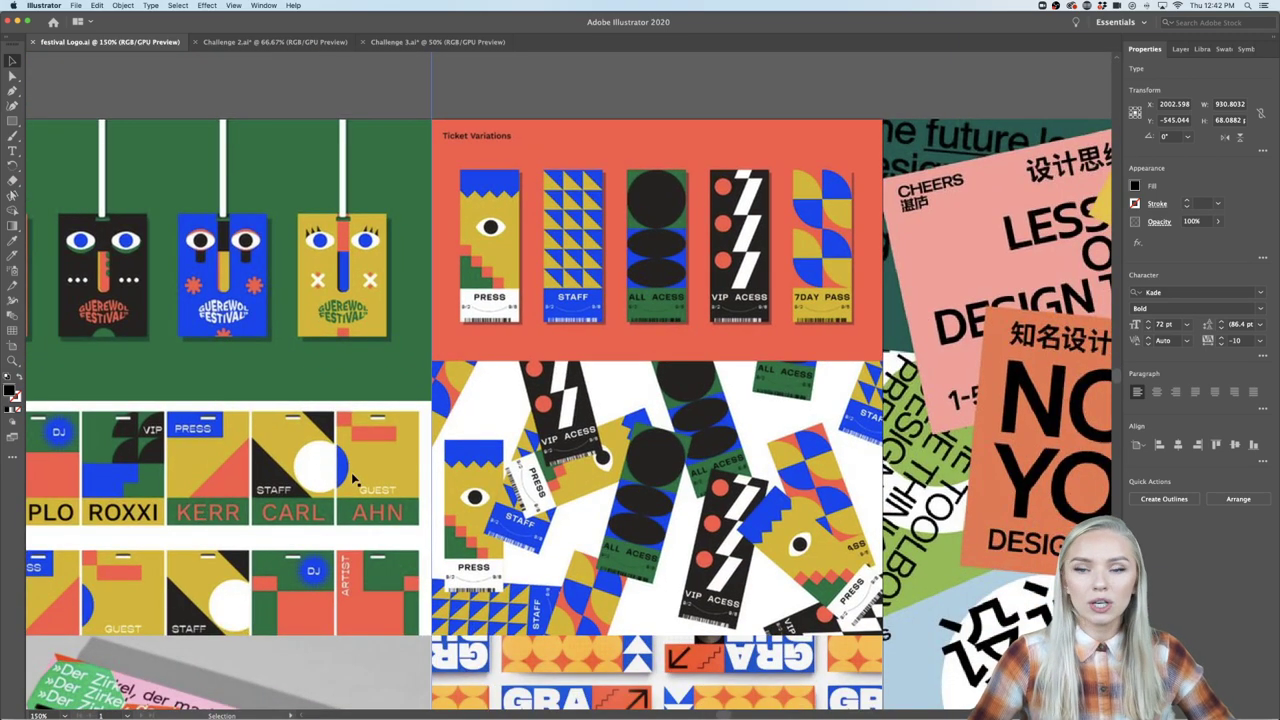
{"action": "scroll", "coordinate": [370, 482], "scroll_direction": "down", "scroll_amount": 3}
{"action": "scroll", "coordinate": [370, 482], "scroll_direction": "down", "scroll_amount": 1}
{"action": "scroll", "coordinate": [370, 482], "scroll_direction": "down", "scroll_amount": 3}
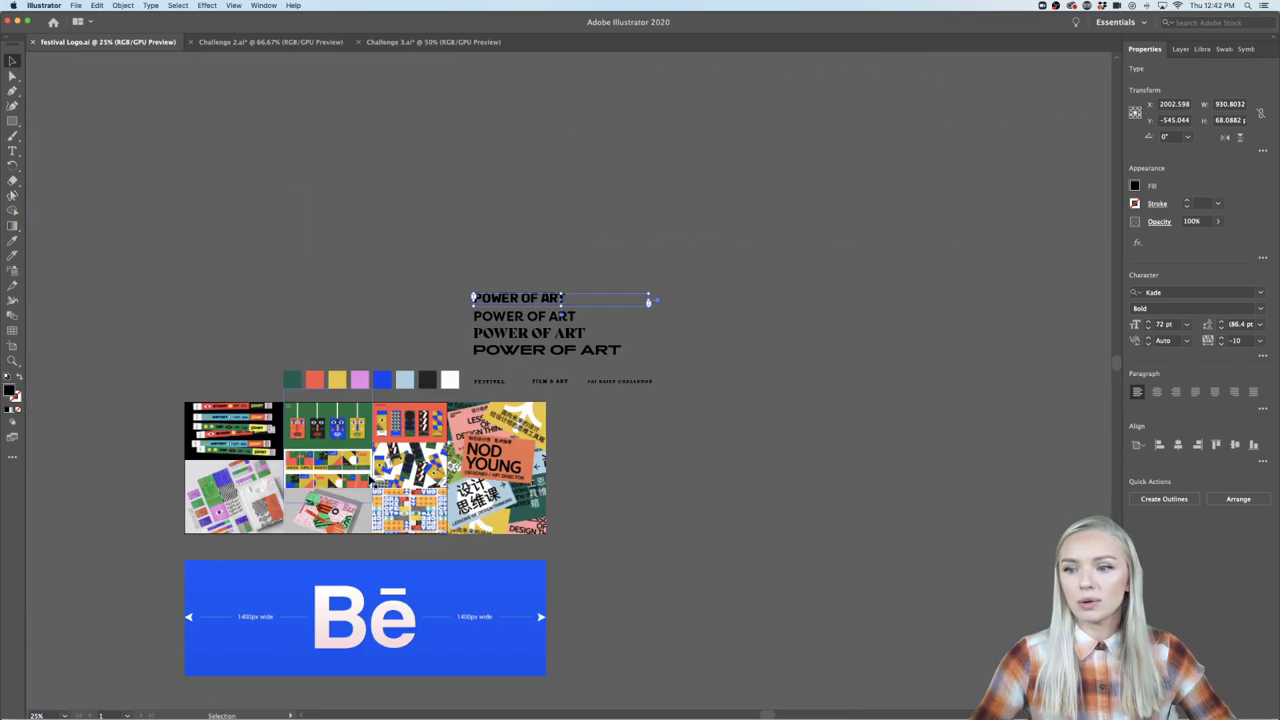
{"action": "scroll", "coordinate": [371, 470], "scroll_direction": "up", "scroll_amount": 4}
{"action": "scroll", "coordinate": [370, 470], "scroll_direction": "left", "scroll_amount": 2}
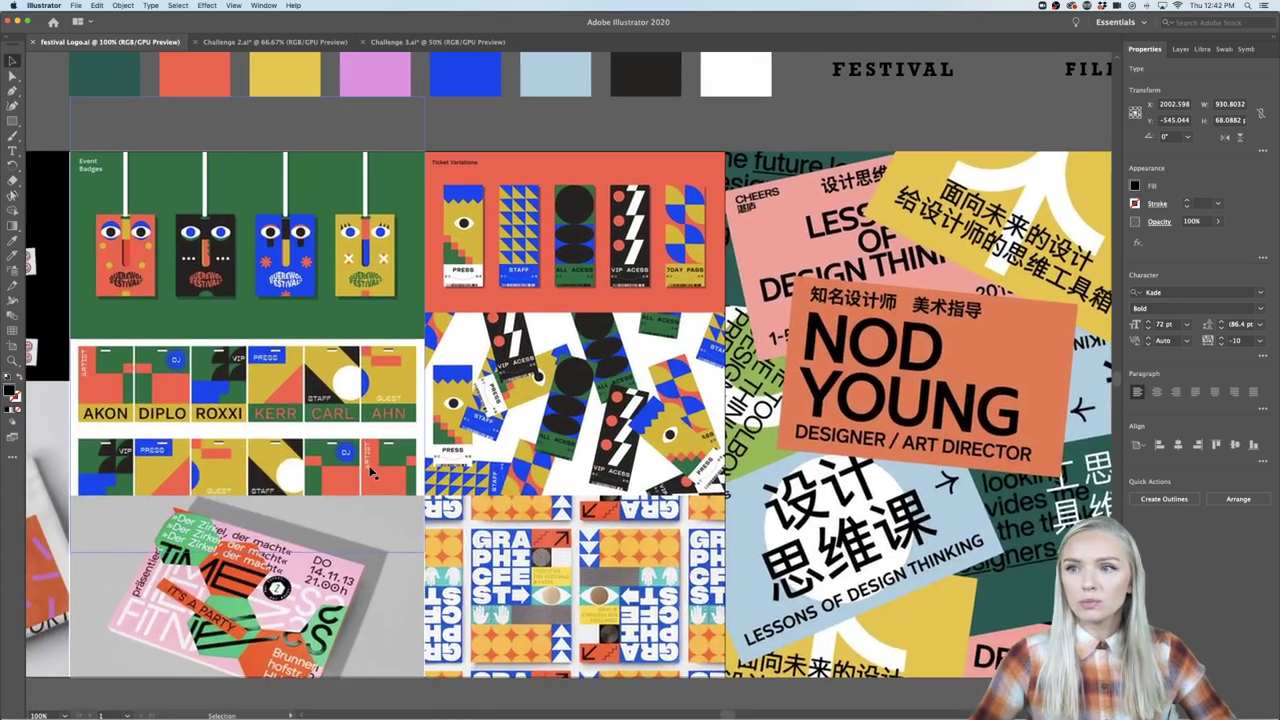
{"action": "scroll", "coordinate": [370, 470], "scroll_direction": "left", "scroll_amount": 2}
{"action": "scroll", "coordinate": [370, 470], "scroll_direction": "left", "scroll_amount": 5}
{"action": "scroll", "coordinate": [370, 470], "scroll_direction": "left", "scroll_amount": 2}
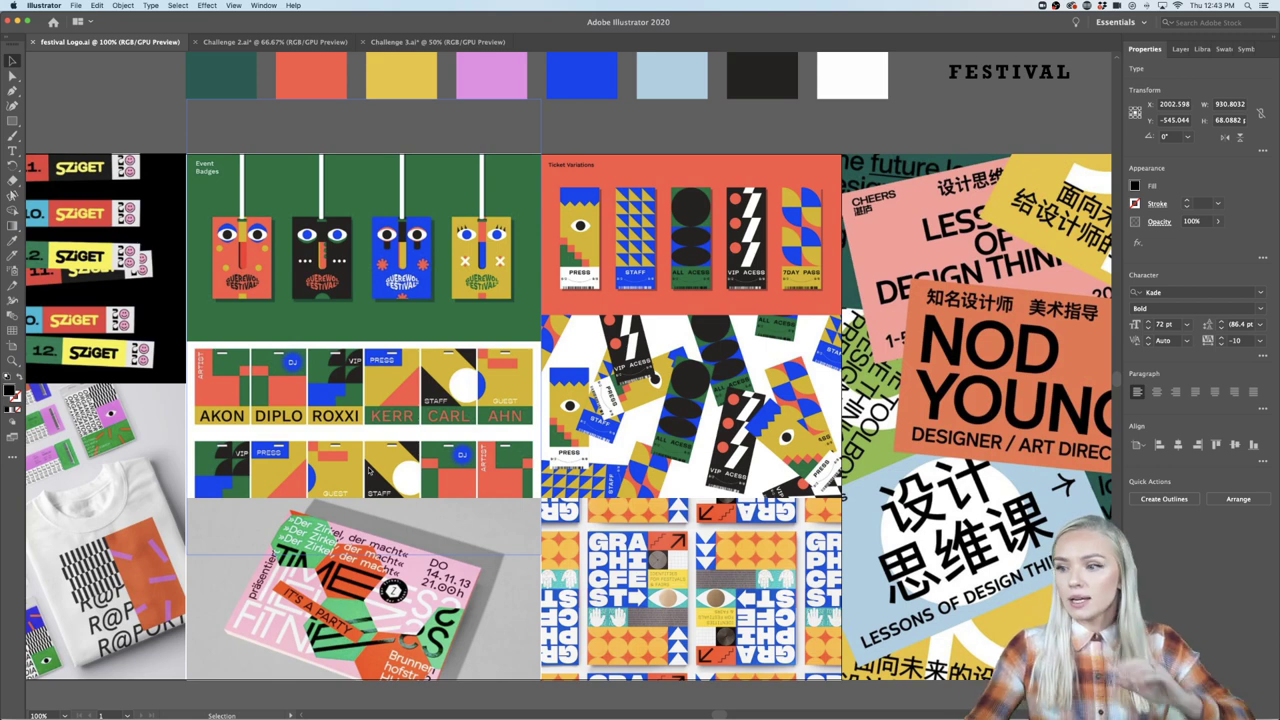
Return via Challenge 2.ai to the Challenge 3.ai POWER KOMBUCHA document.
{"action": "scroll", "coordinate": [370, 474], "scroll_direction": "down", "scroll_amount": 1}
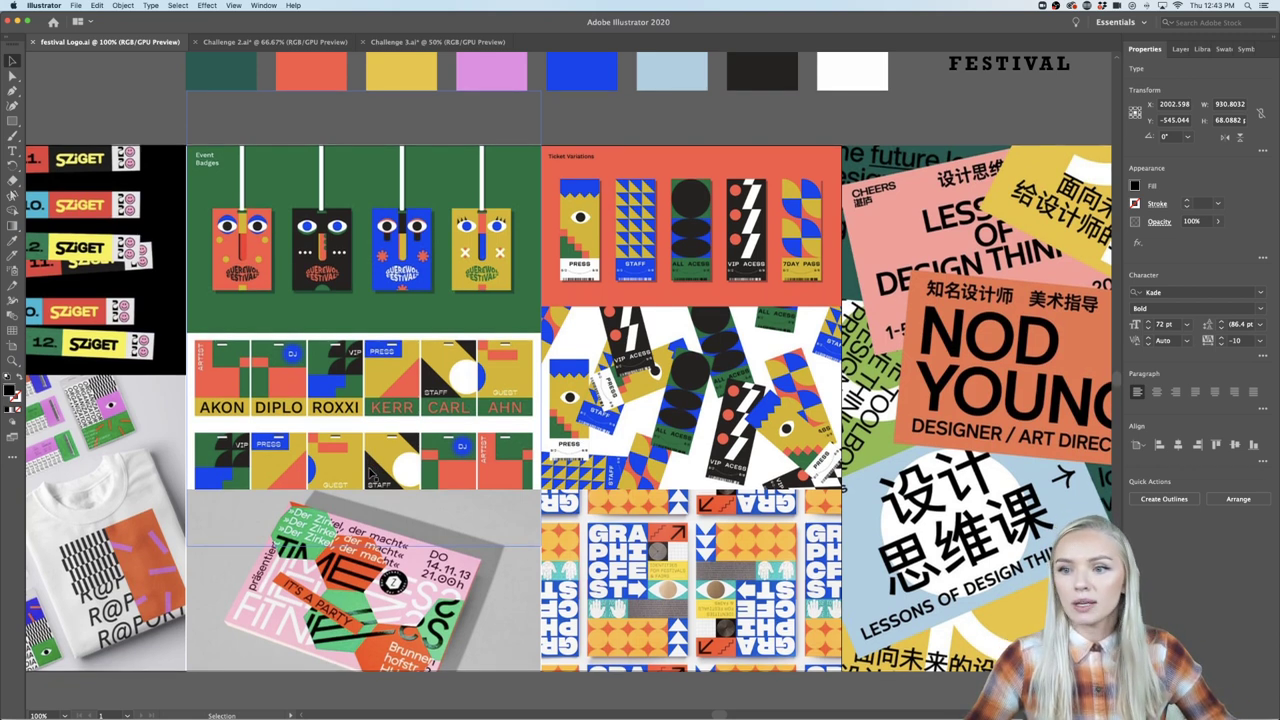
{"action": "left_click", "coordinate": [275, 42]}
{"action": "left_click", "coordinate": [411, 43]}
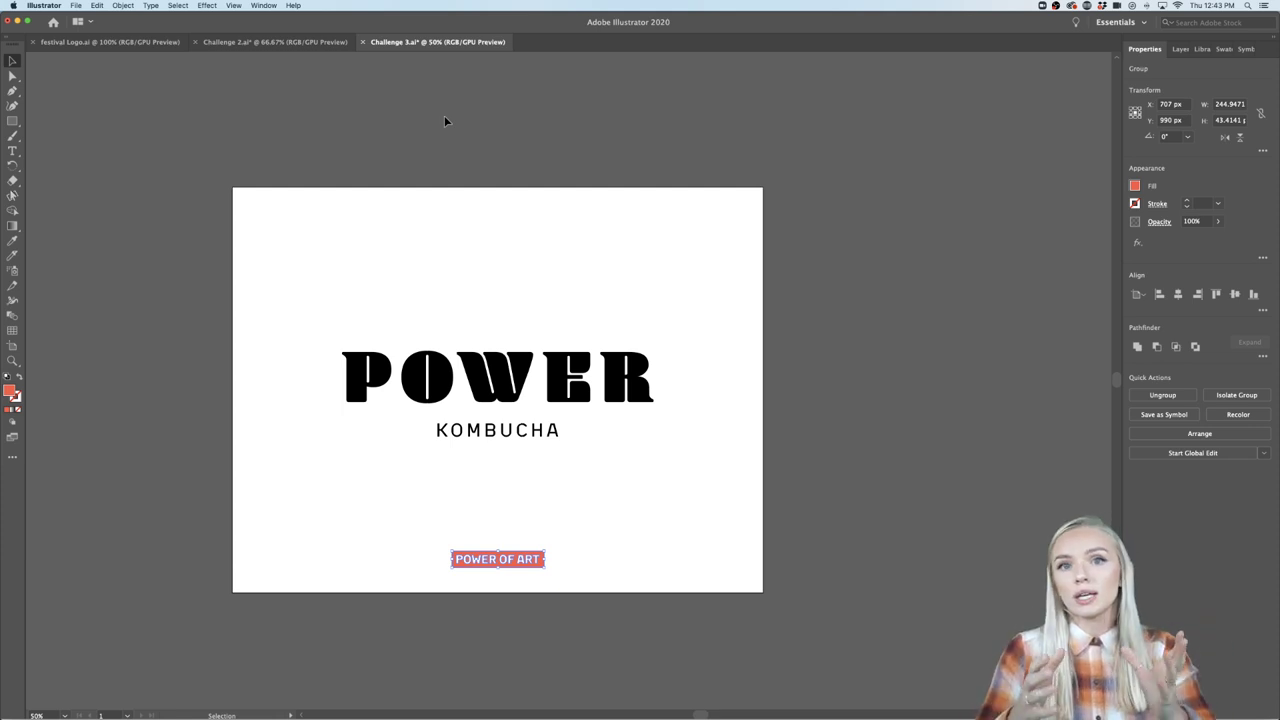
{"action": "left_click", "coordinate": [671, 474]}
{"action": "left_click", "coordinate": [547, 559]}
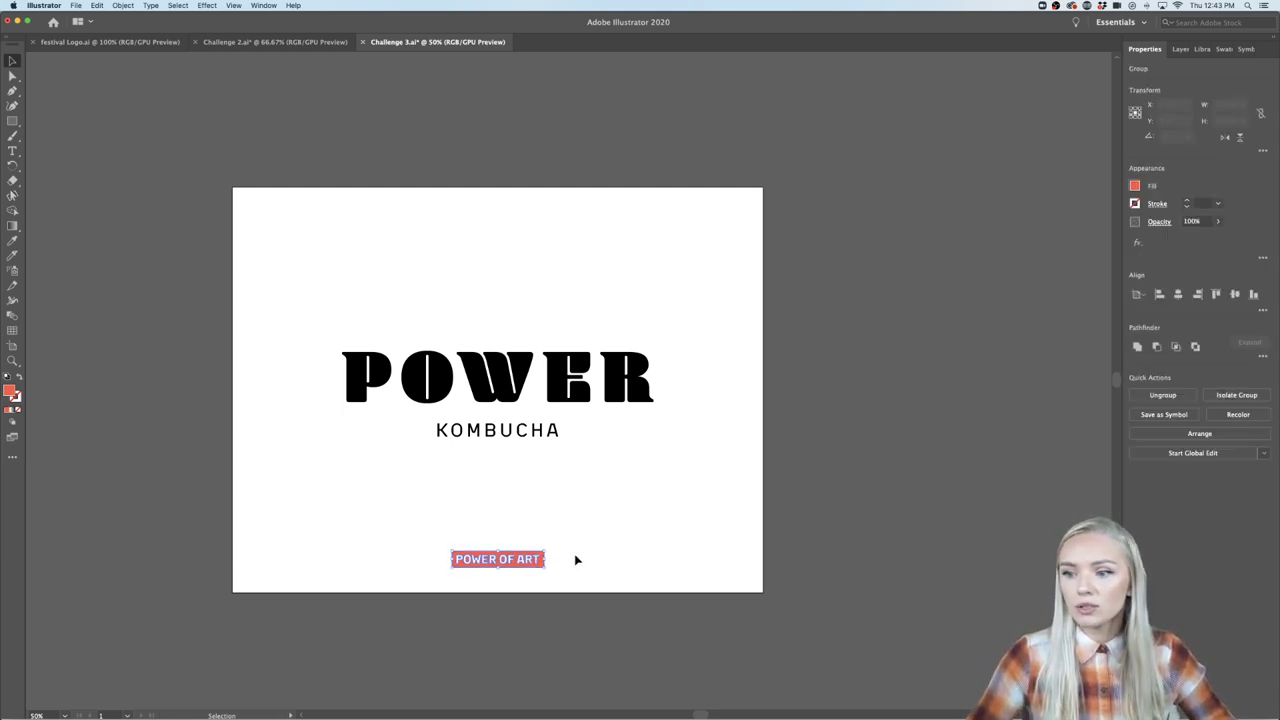
{"action": "key", "text": "a"}
{"action": "left_click", "coordinate": [484, 598]}
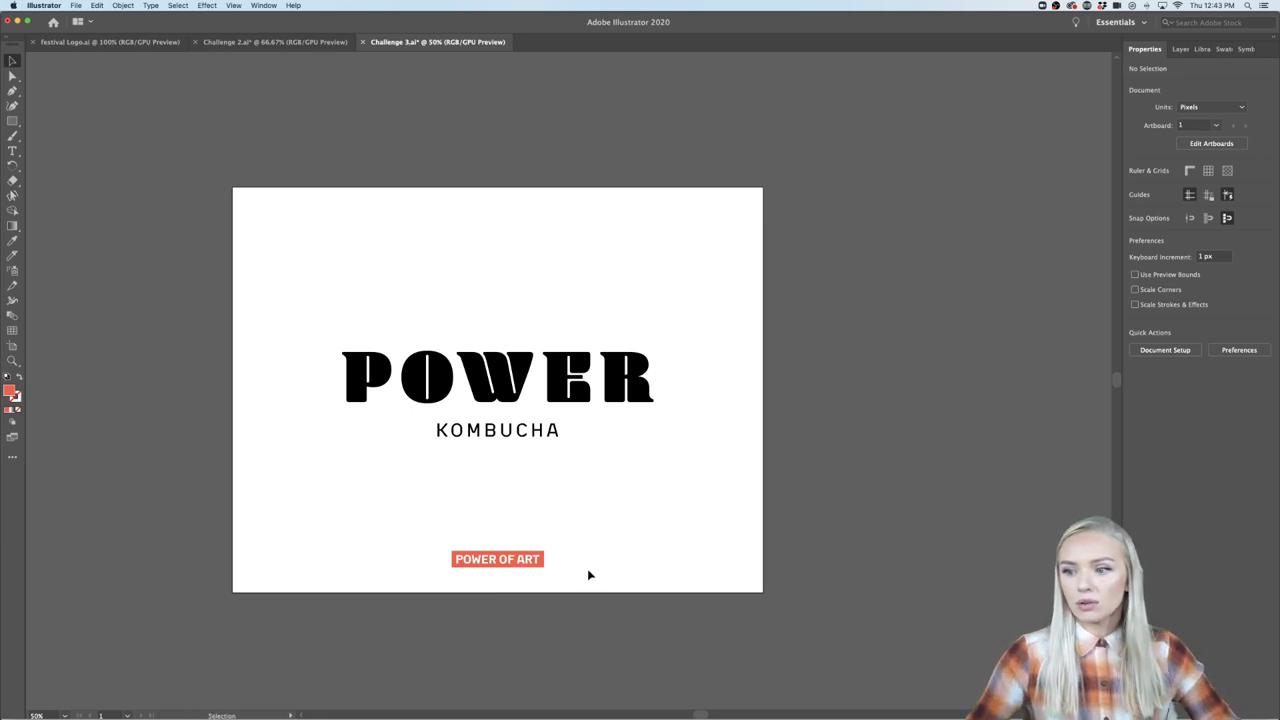
{"action": "key", "text": "v"}
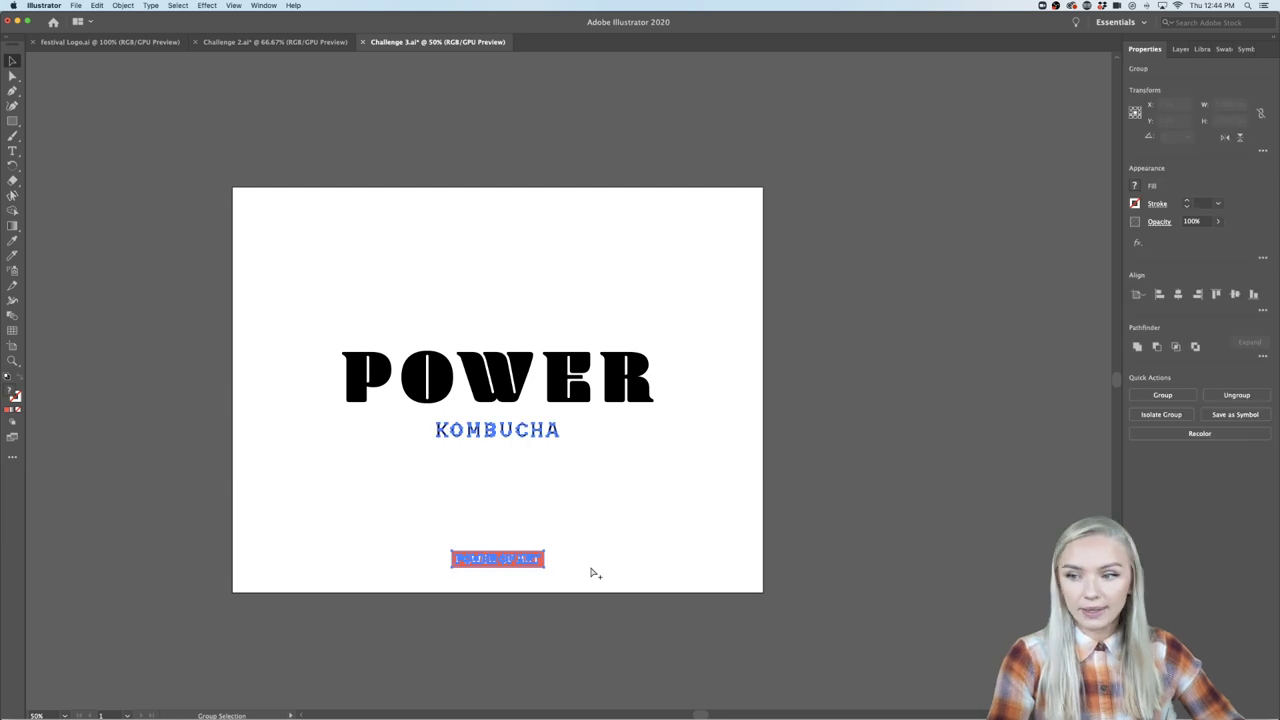
{"action": "left_click_drag", "start_coordinate": [715, 292], "coordinate": [278, 578]}
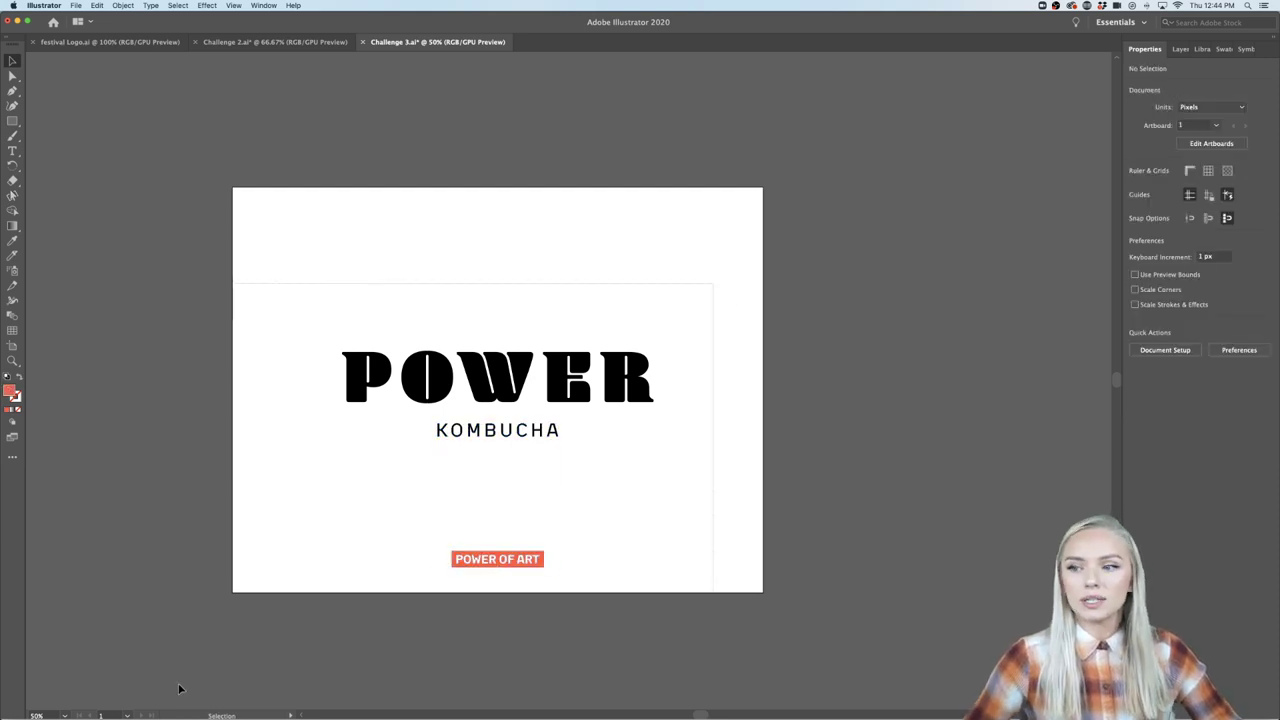
{"action": "left_click", "coordinate": [420, 635]}
{"action": "left_click", "coordinate": [497, 559]}
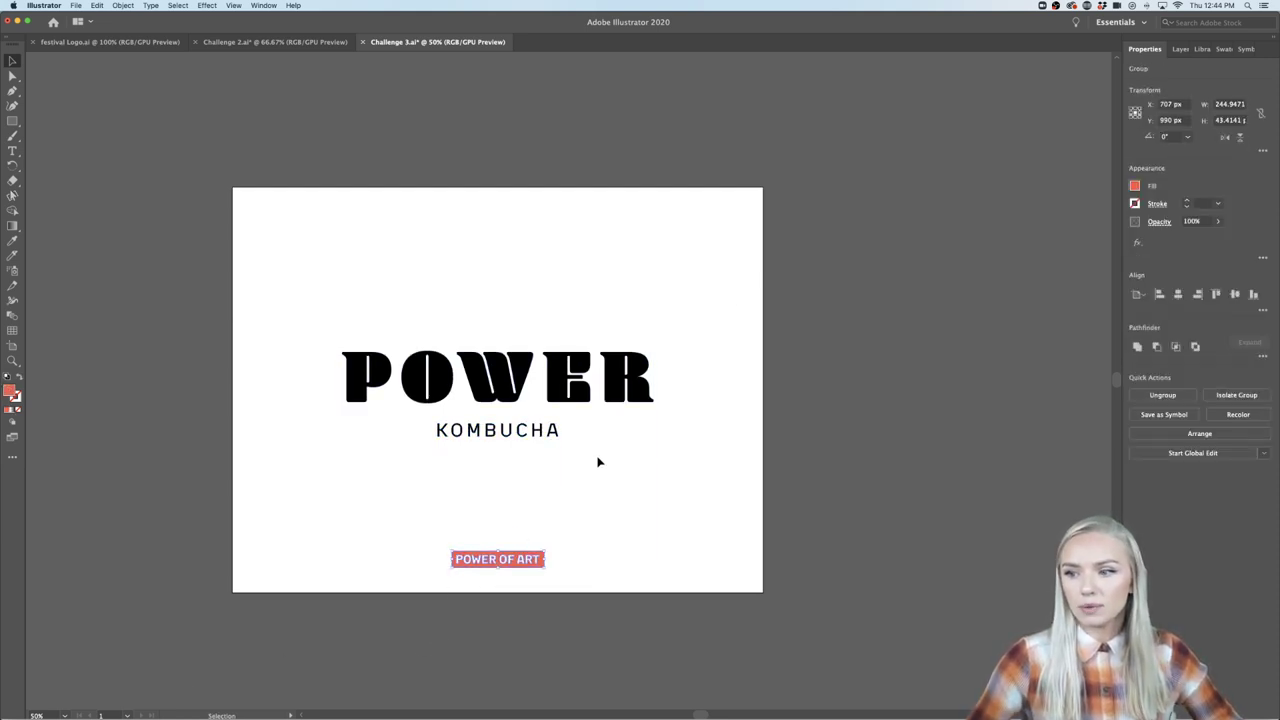
{"action": "left_click_drag", "start_coordinate": [595, 436], "coordinate": [440, 470]}
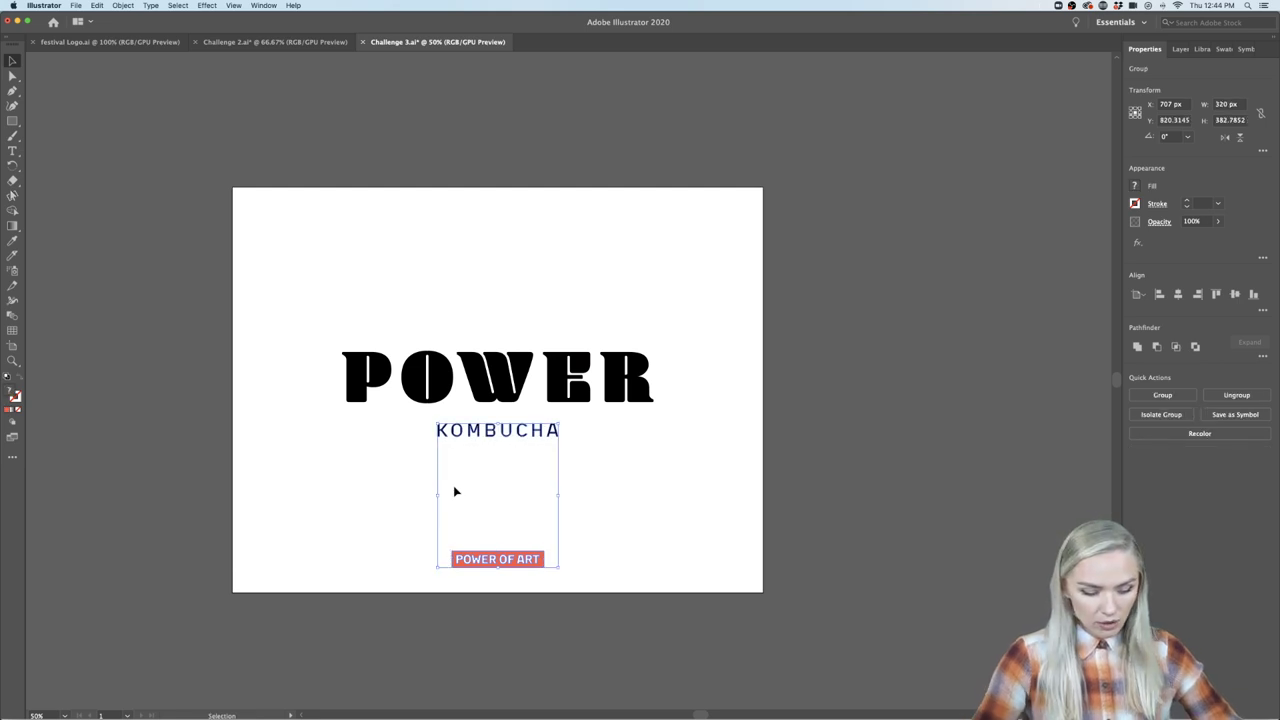
{"action": "key", "text": "a"}
{"action": "left_click", "coordinate": [455, 491]}
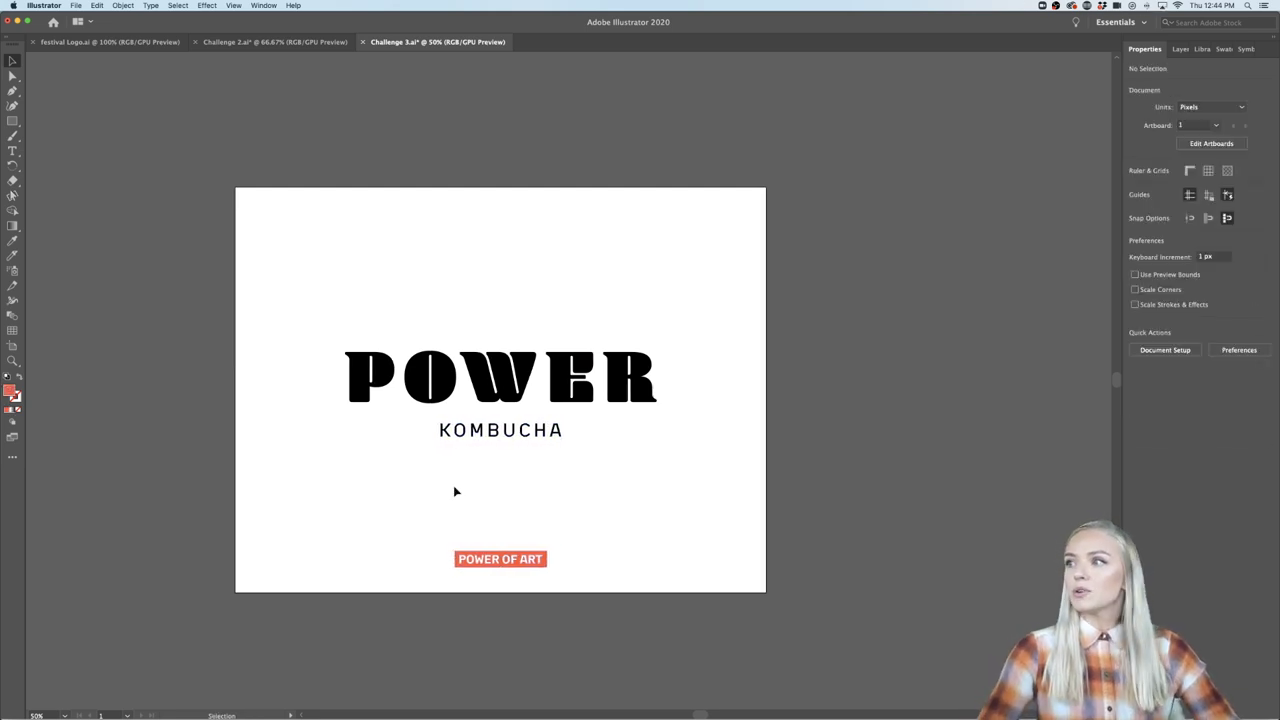
{"action": "scroll", "coordinate": [453, 485], "scroll_direction": "left", "scroll_amount": 2}
Draw a coral rectangle over the whole 1414 × 1080 px artboard and send it to the back.
{"action": "left_click", "coordinate": [12, 121]}
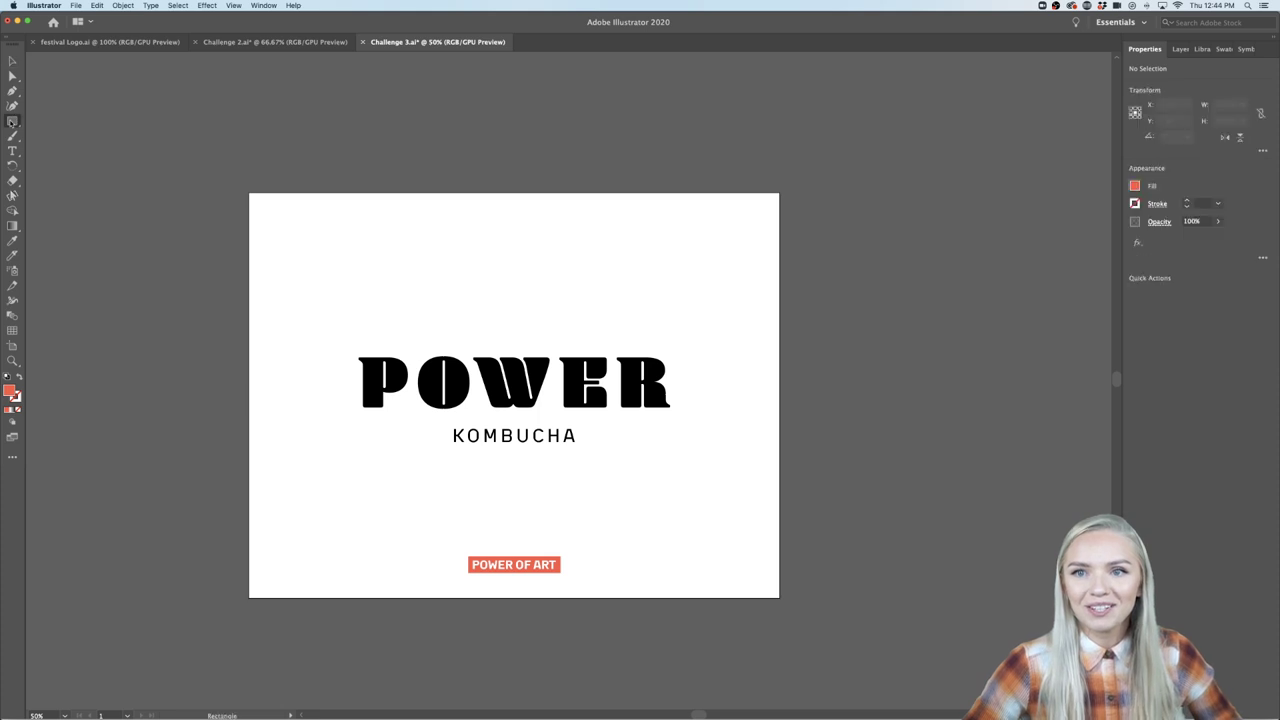
{"action": "left_click_drag", "start_coordinate": [249, 193], "coordinate": [779, 597]}
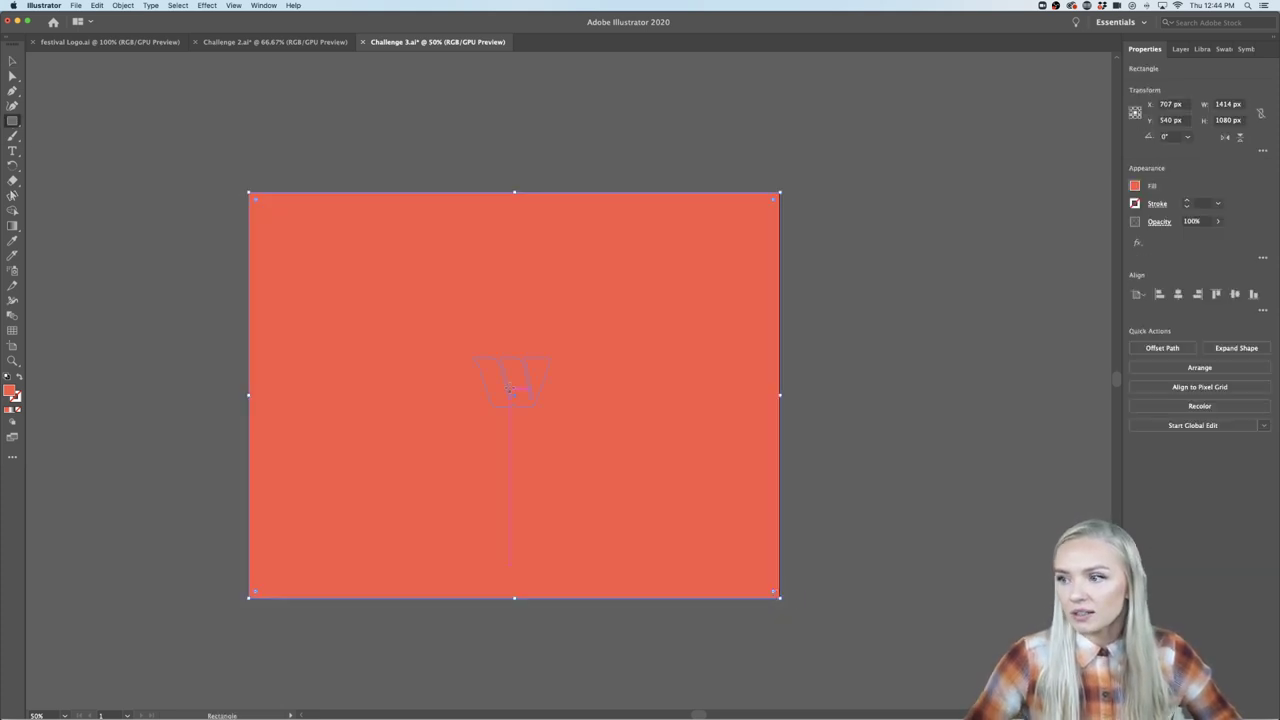
{"action": "left_click", "coordinate": [15, 62]}
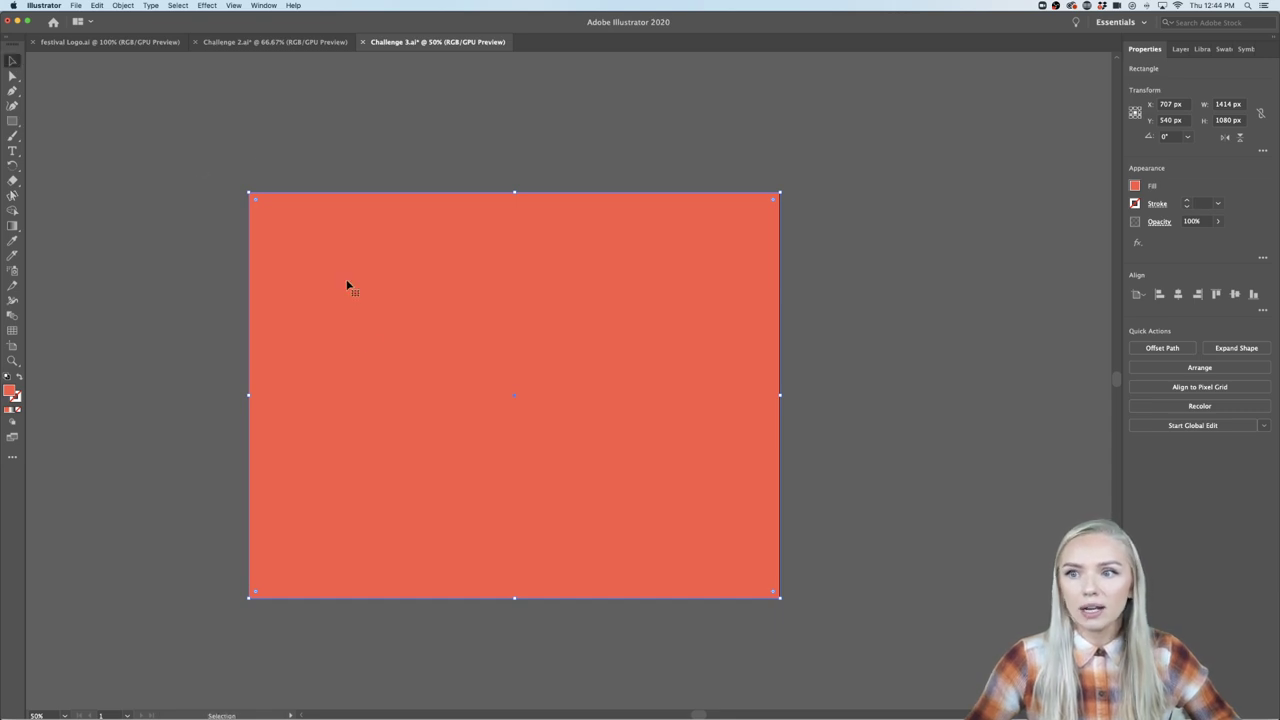
{"action": "right_click", "coordinate": [366, 348]}
{"action": "mouse_move", "coordinate": [390, 509]}
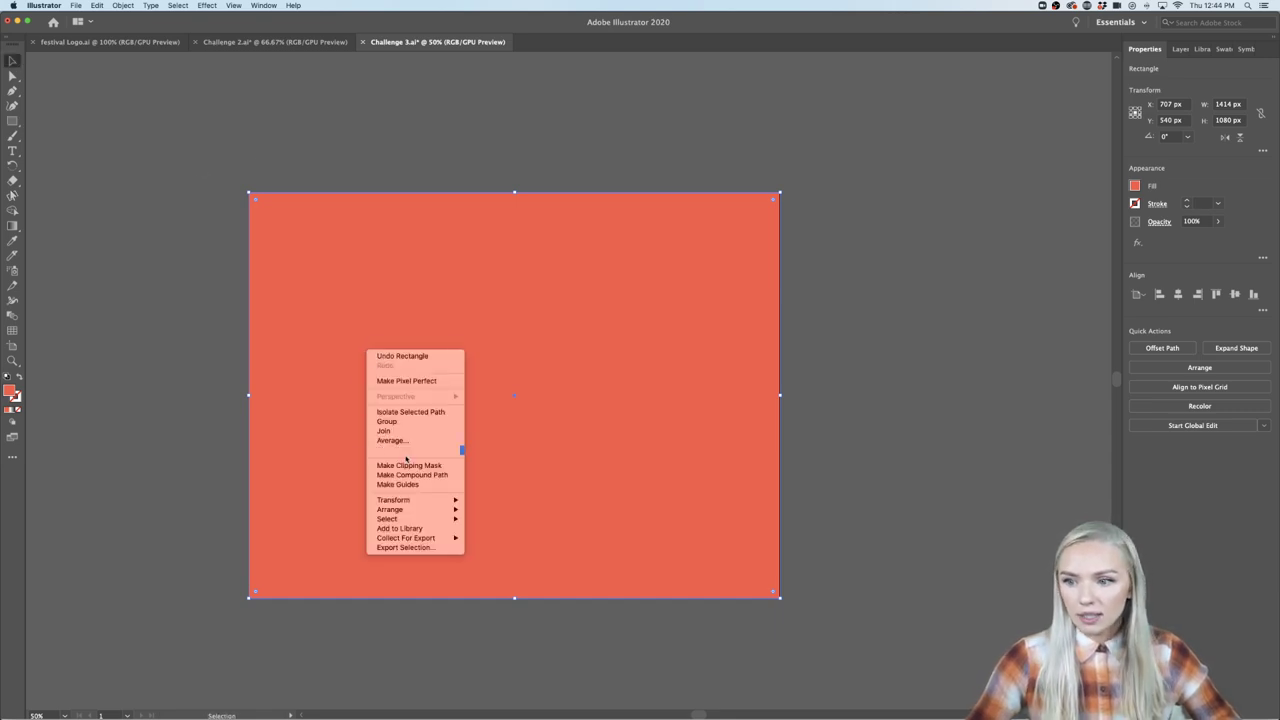
{"action": "left_click", "coordinate": [485, 538]}
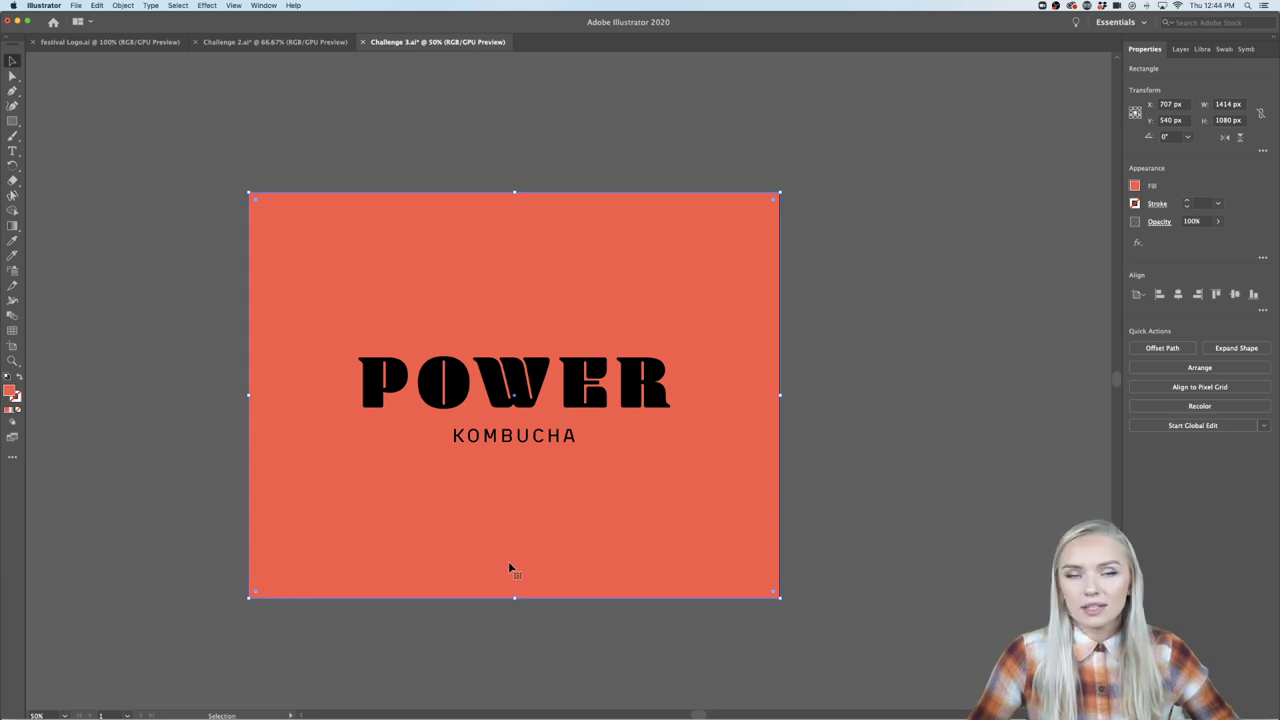
Fill the background rectangle with the pink swatch from the Power Of Art library.
{"action": "left_click", "coordinate": [1203, 50]}
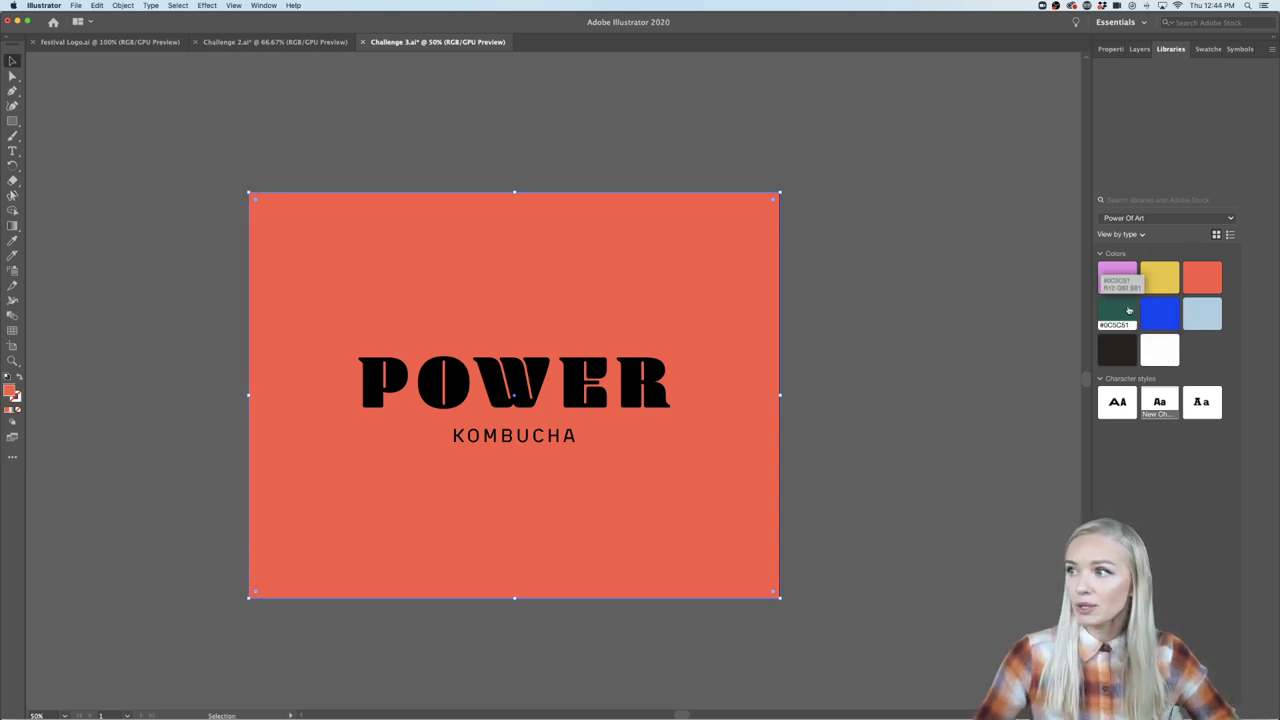
{"action": "left_click", "coordinate": [1229, 219]}
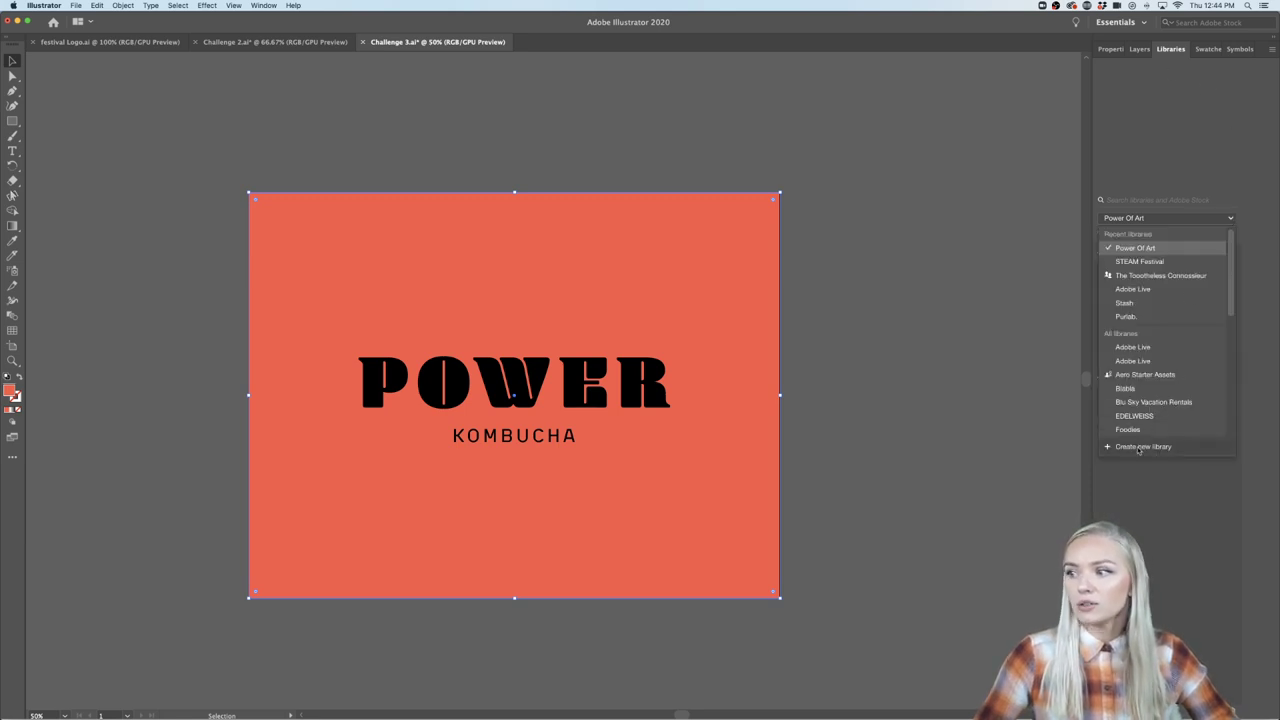
{"action": "left_click", "coordinate": [1161, 522]}
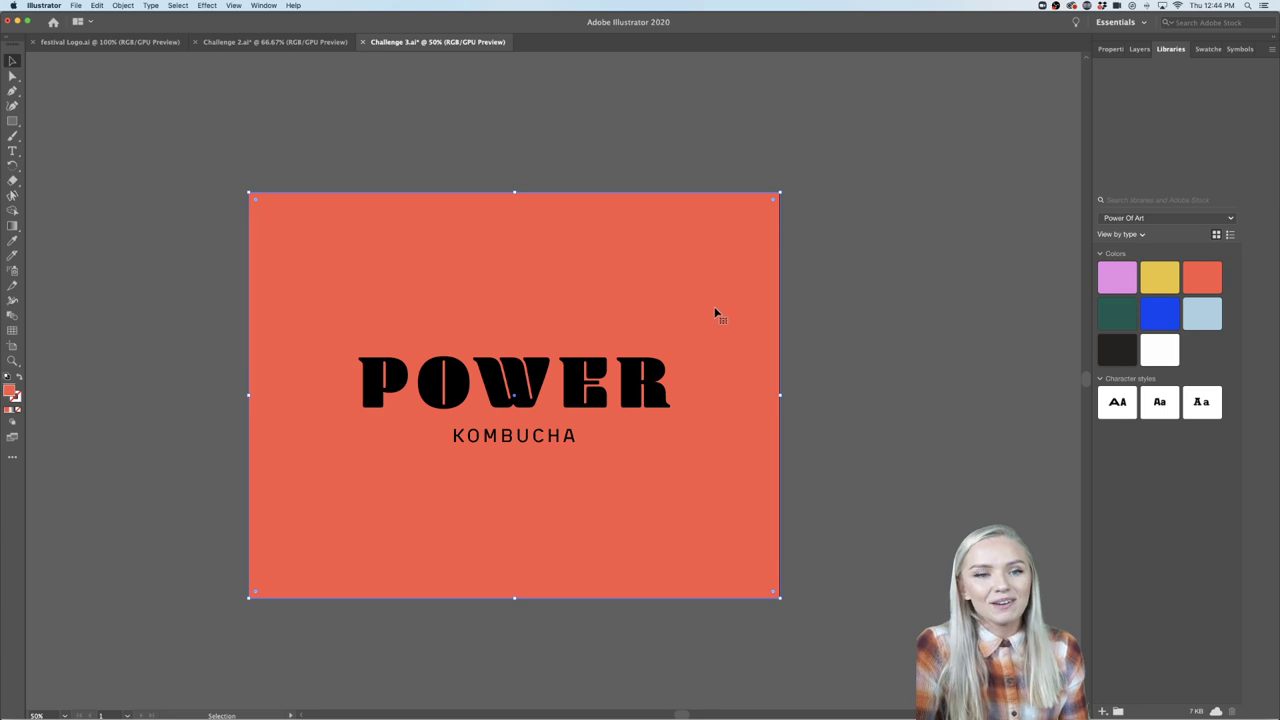
{"action": "left_click", "coordinate": [1103, 711]}
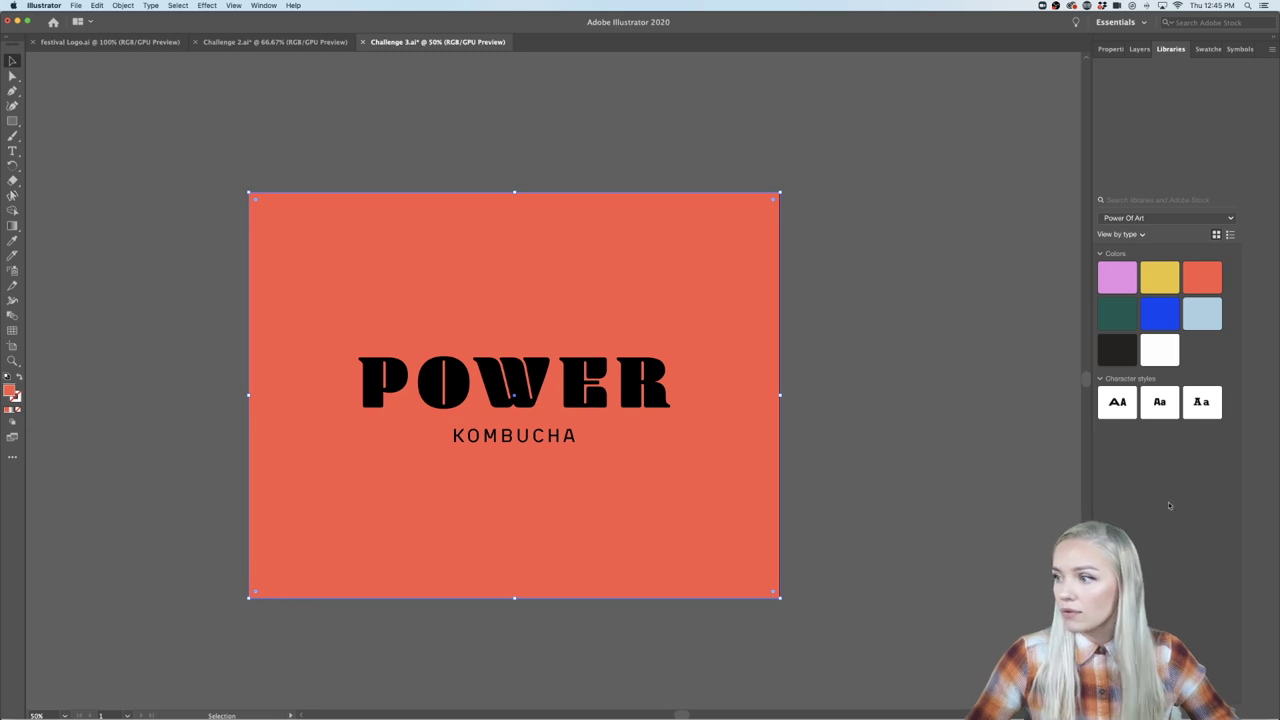
{"action": "left_click", "coordinate": [1117, 278]}
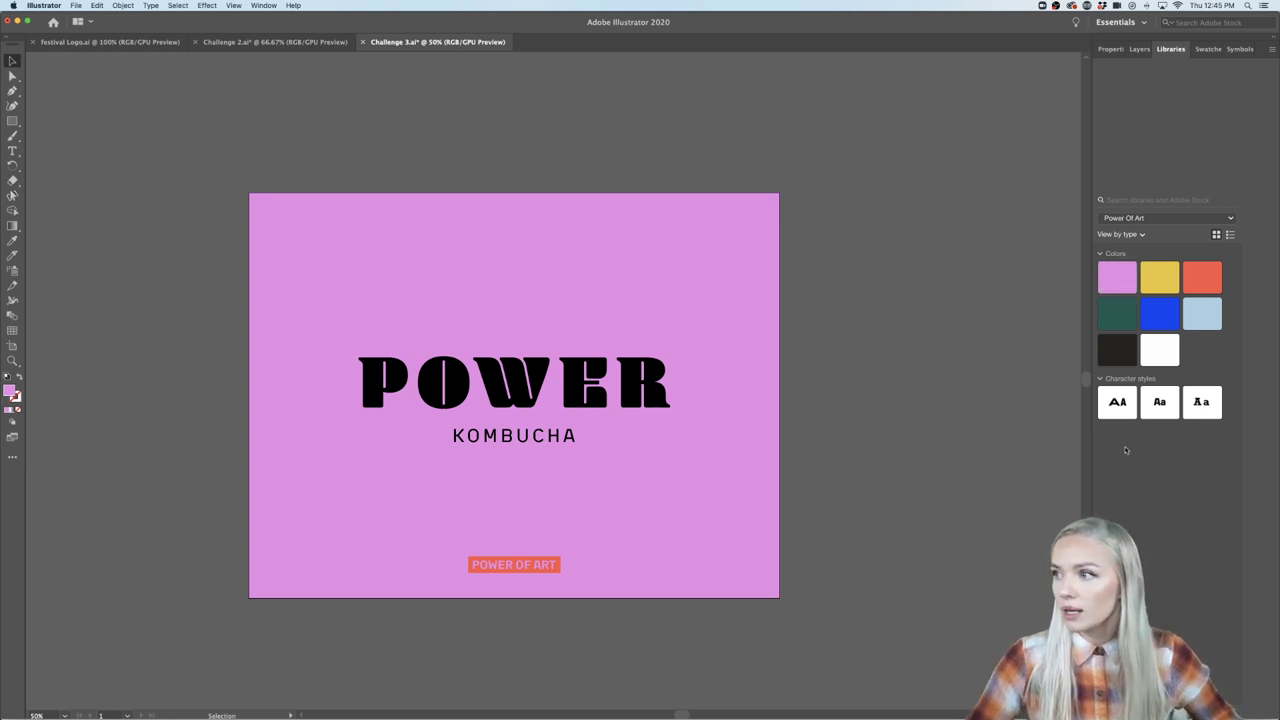
{"action": "left_click", "coordinate": [1272, 51]}
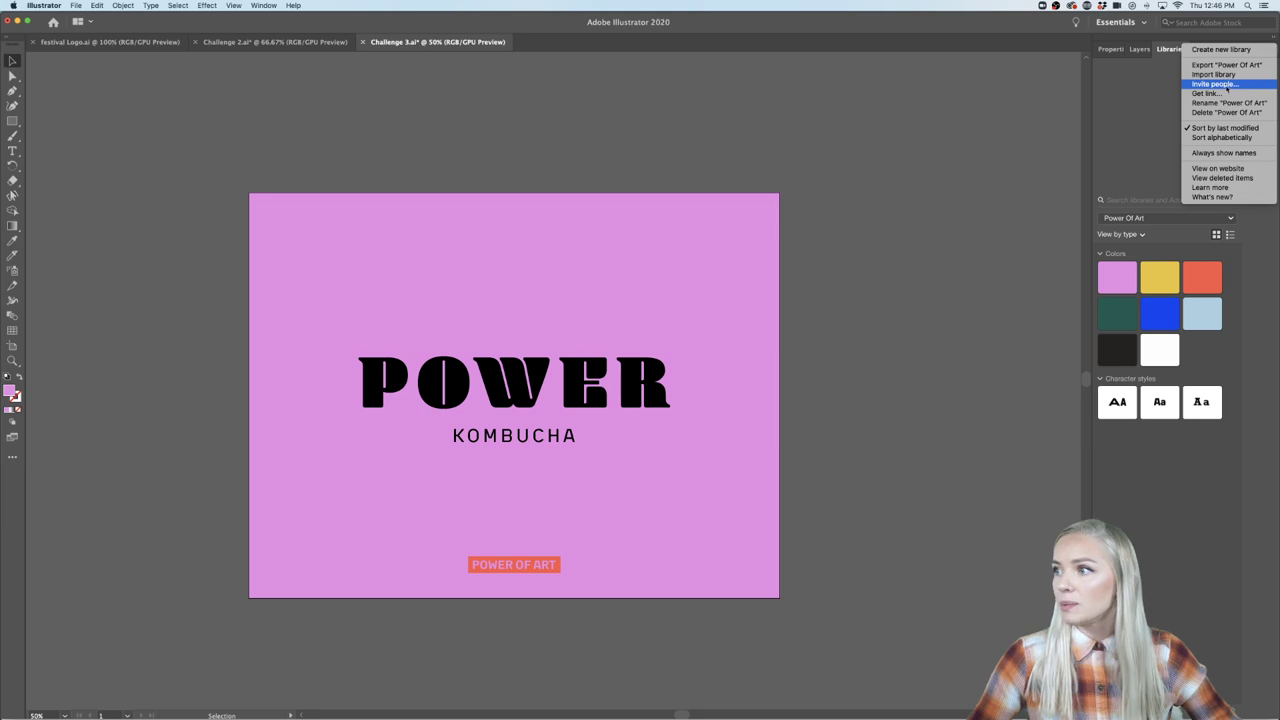
{"action": "left_click", "coordinate": [1162, 512]}
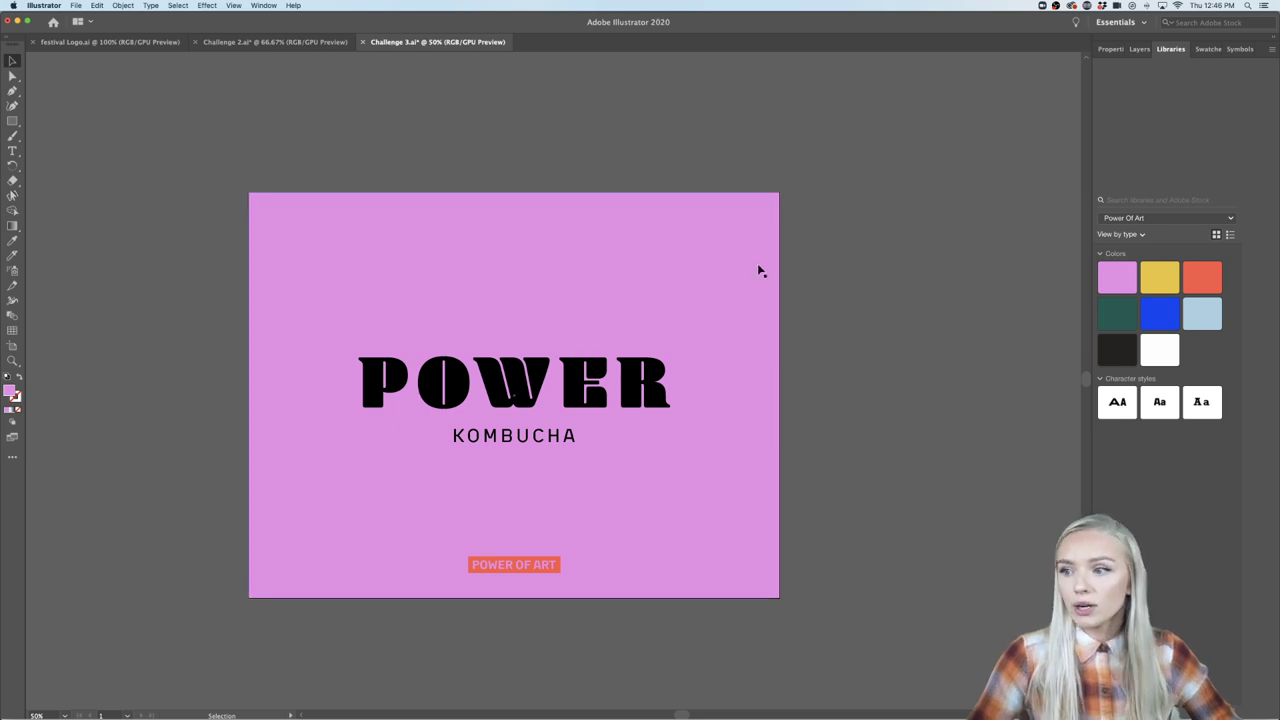
{"action": "left_click", "coordinate": [514, 416]}
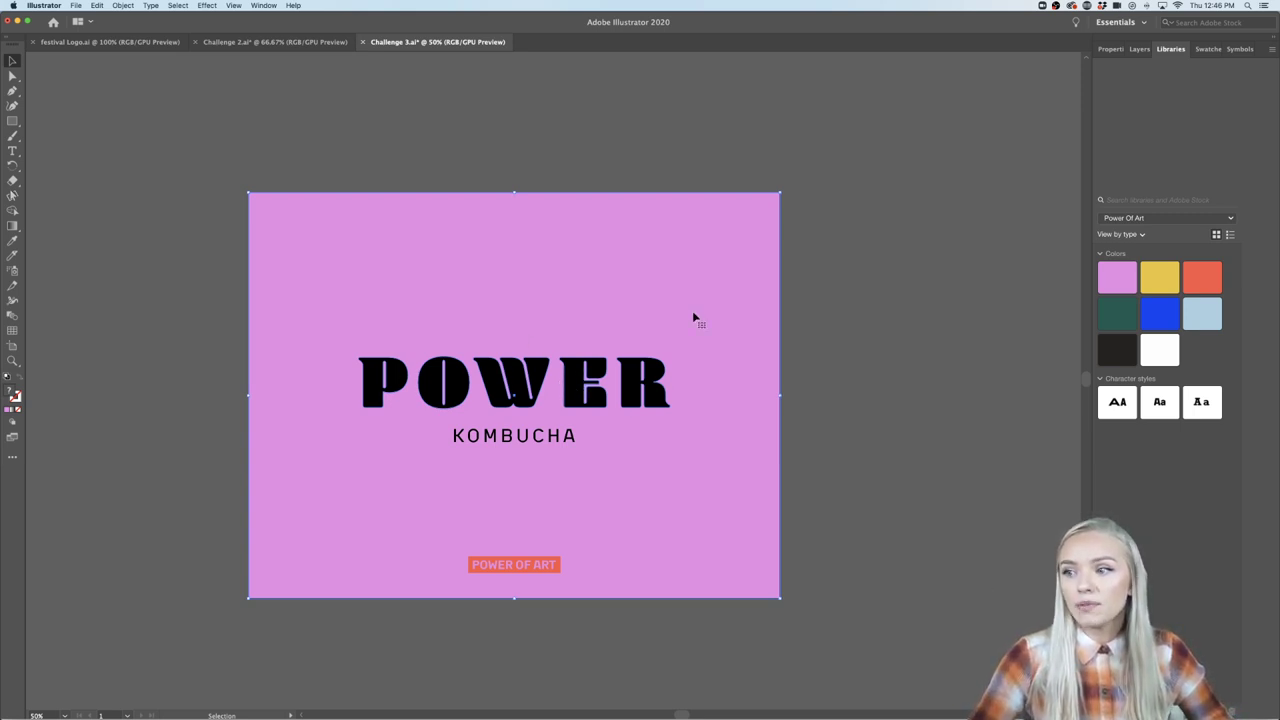
Make seven diagonal Knife cuts from the top edge down across the pink background.
{"action": "left_click", "coordinate": [12, 256]}
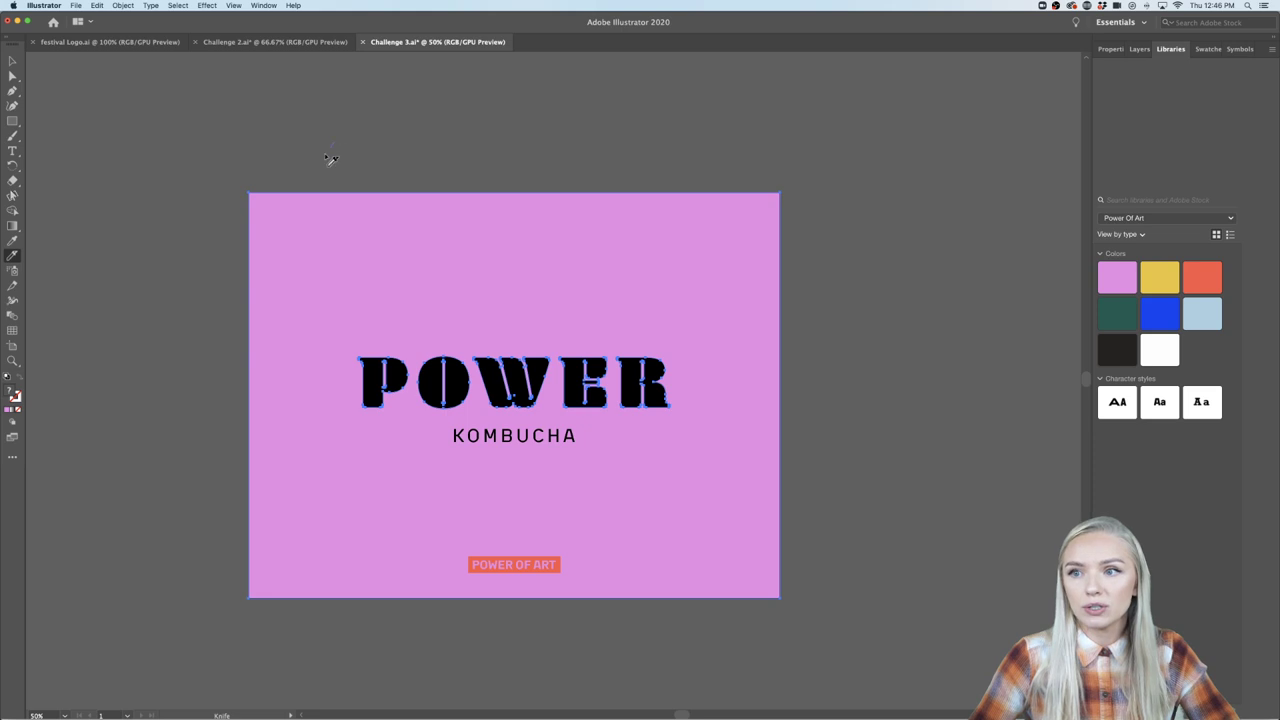
{"action": "left_click_drag", "start_coordinate": [420, 143], "coordinate": [240, 400]}
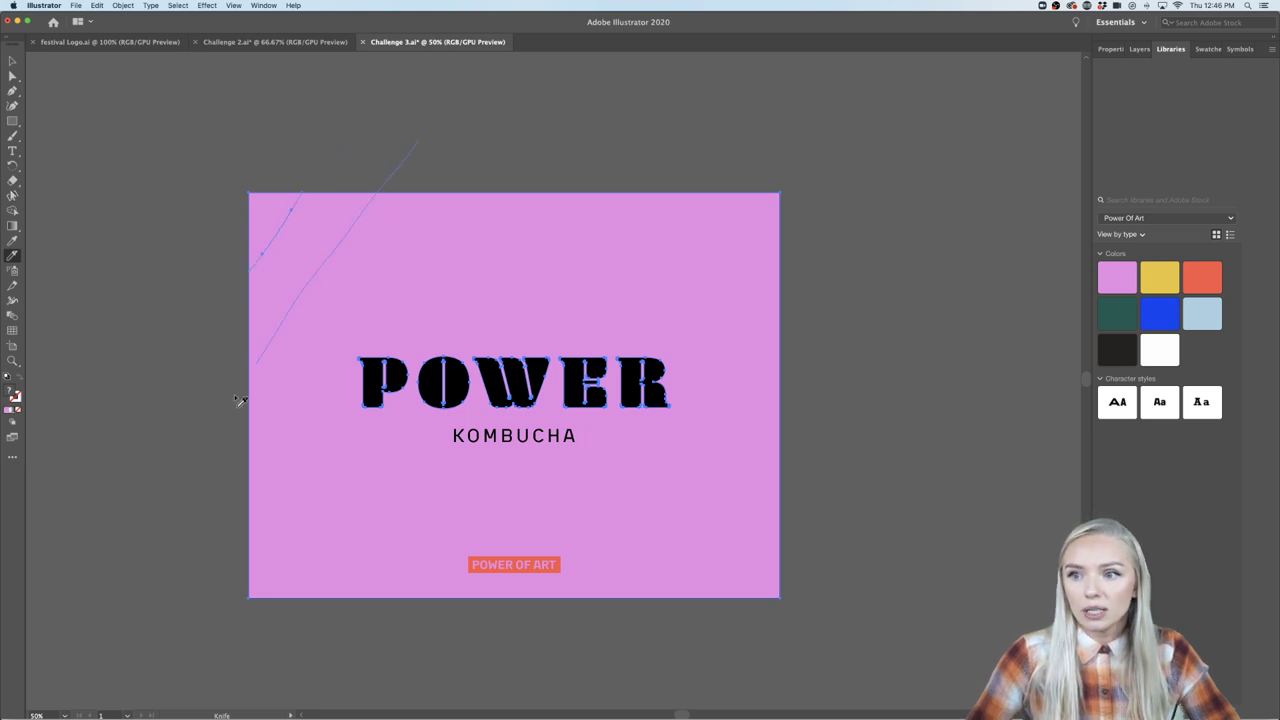
{"action": "left_click_drag", "start_coordinate": [517, 168], "coordinate": [180, 574]}
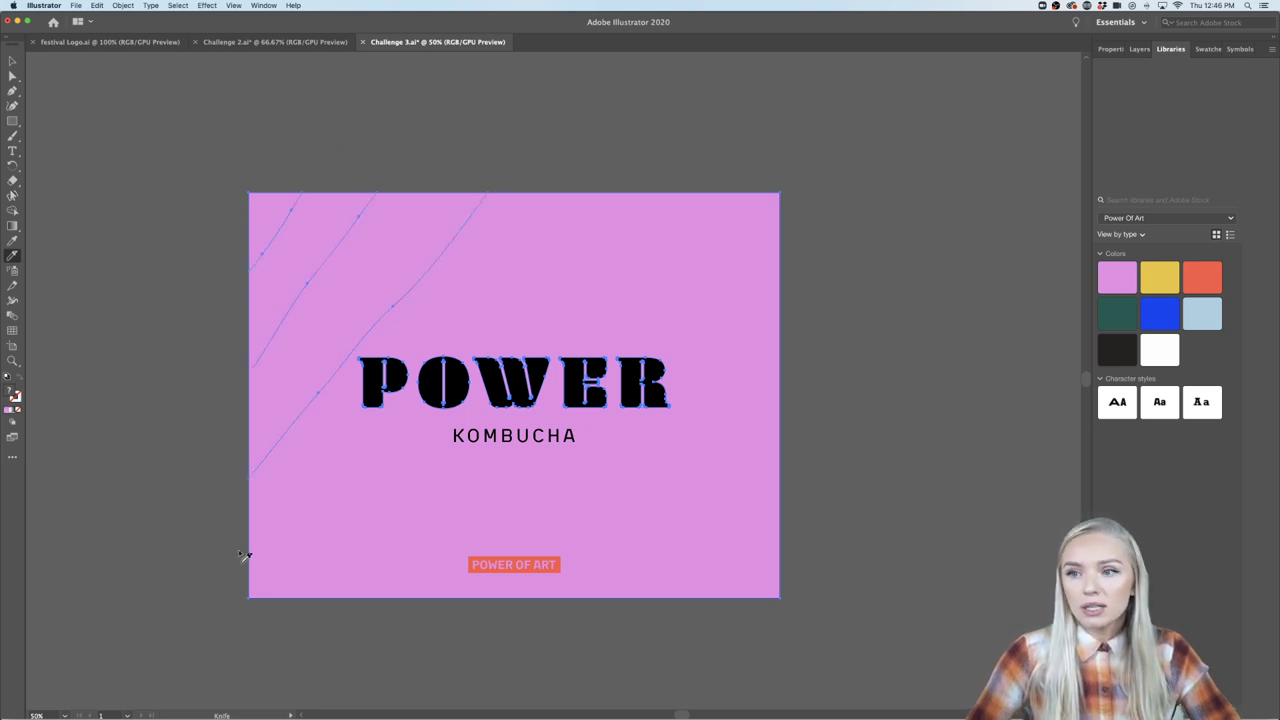
{"action": "left_click_drag", "start_coordinate": [481, 291], "coordinate": [275, 585]}
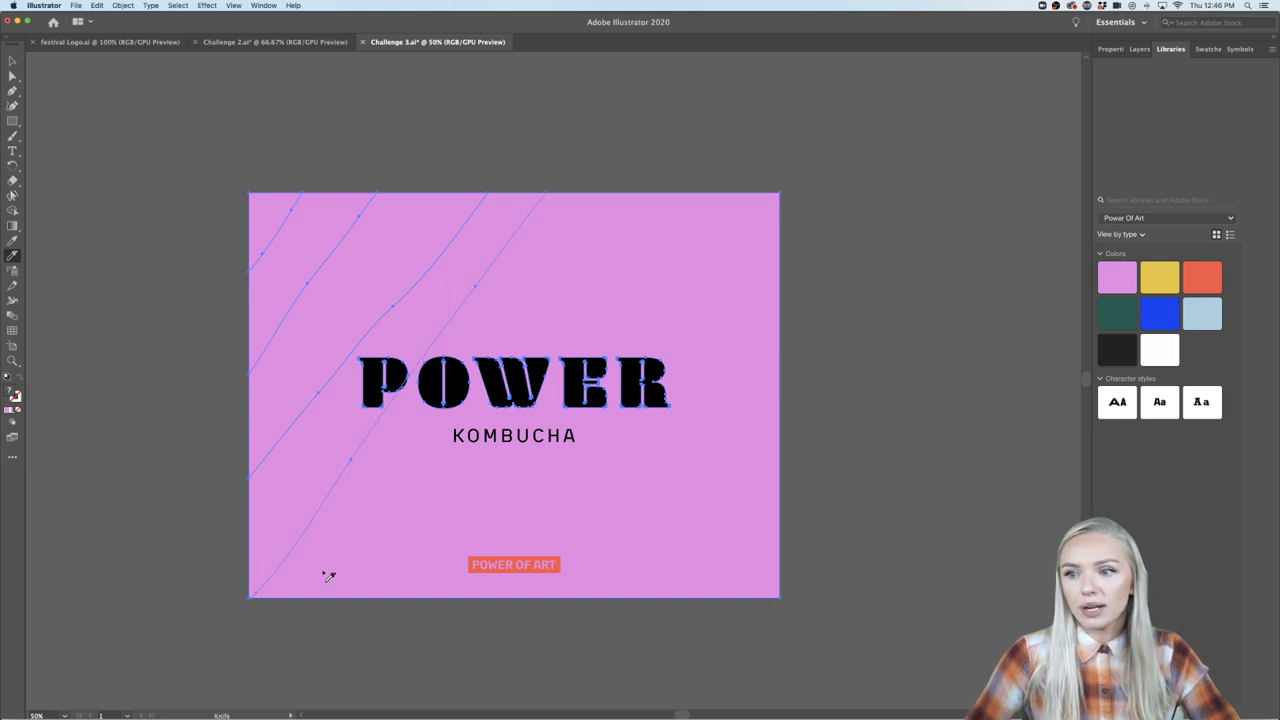
{"action": "left_click_drag", "start_coordinate": [648, 184], "coordinate": [331, 612]}
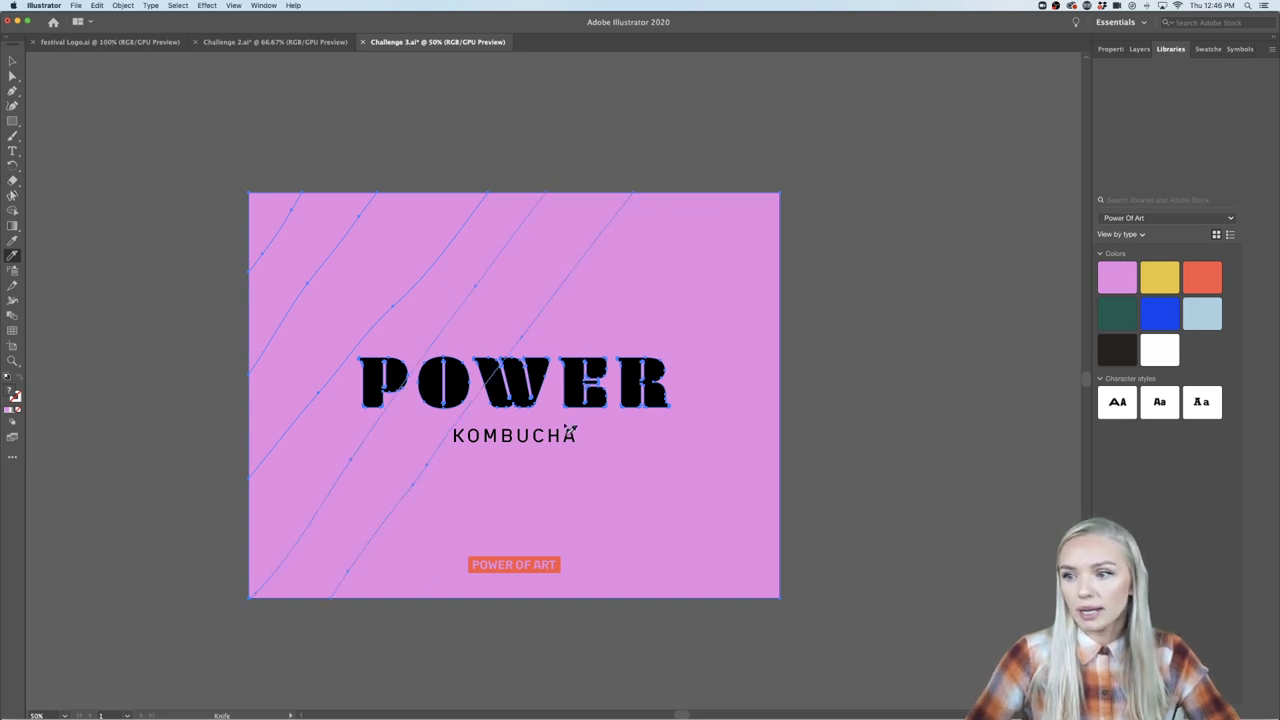
{"action": "mouse_move", "coordinate": [749, 168]}
{"action": "left_mouse_down"}
{"action": "mouse_move", "coordinate": [509, 480]}
{"action": "mouse_move", "coordinate": [435, 609]}
{"action": "left_mouse_up"}
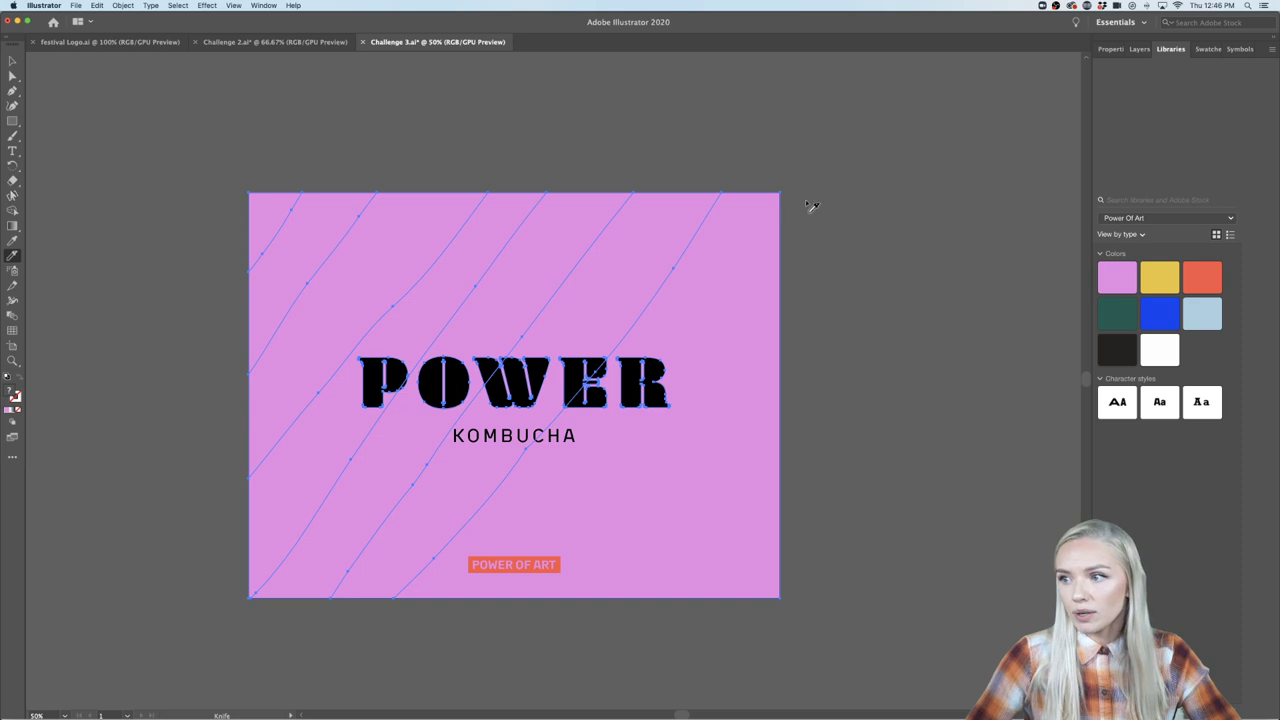
{"action": "left_click_drag", "start_coordinate": [812, 206], "coordinate": [602, 522]}
{"action": "left_click_drag", "start_coordinate": [810, 360], "coordinate": [731, 516]}
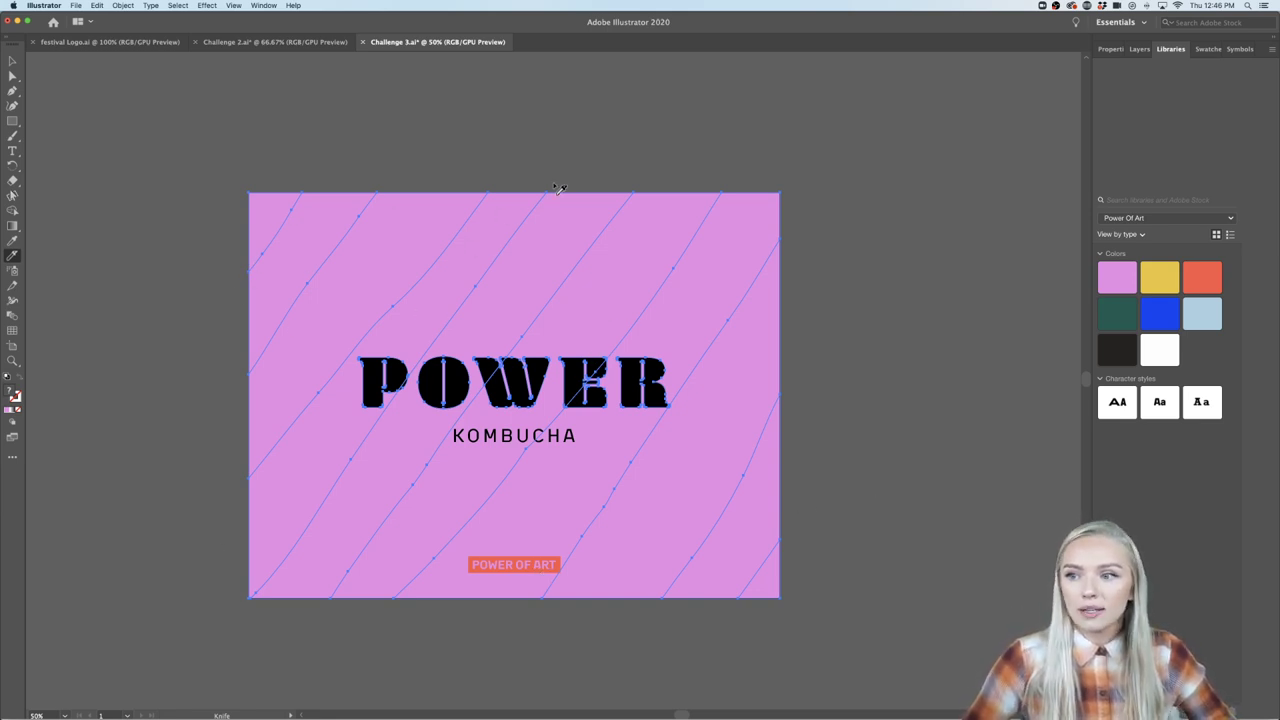
{"action": "scroll", "coordinate": [410, 407], "scroll_direction": "up", "scroll_amount": 1}
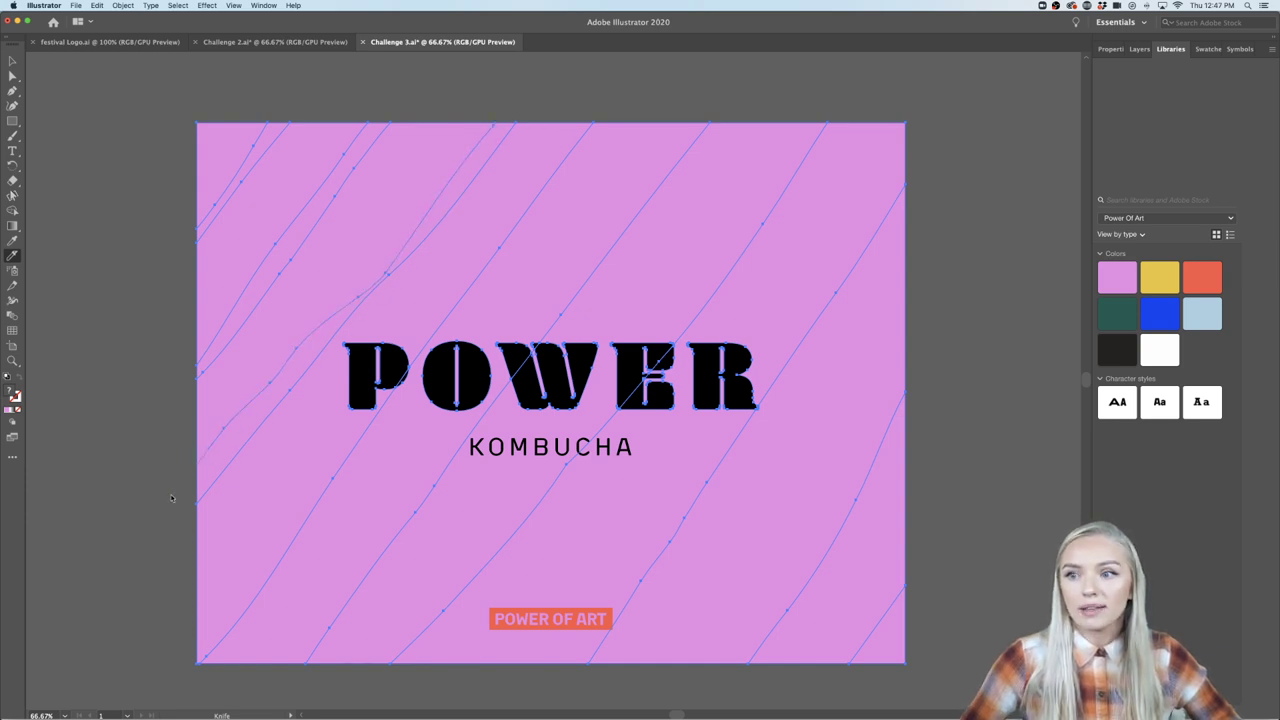
Make eight more diagonal Knife cuts from the top and right edges through POWER toward the lower-left.
{"action": "scroll", "coordinate": [186, 486], "scroll_direction": "down", "scroll_amount": 2}
{"action": "scroll", "coordinate": [186, 486], "scroll_direction": "right", "scroll_amount": 2}
{"action": "scroll", "coordinate": [300, 350], "scroll_direction": "up", "scroll_amount": 1}
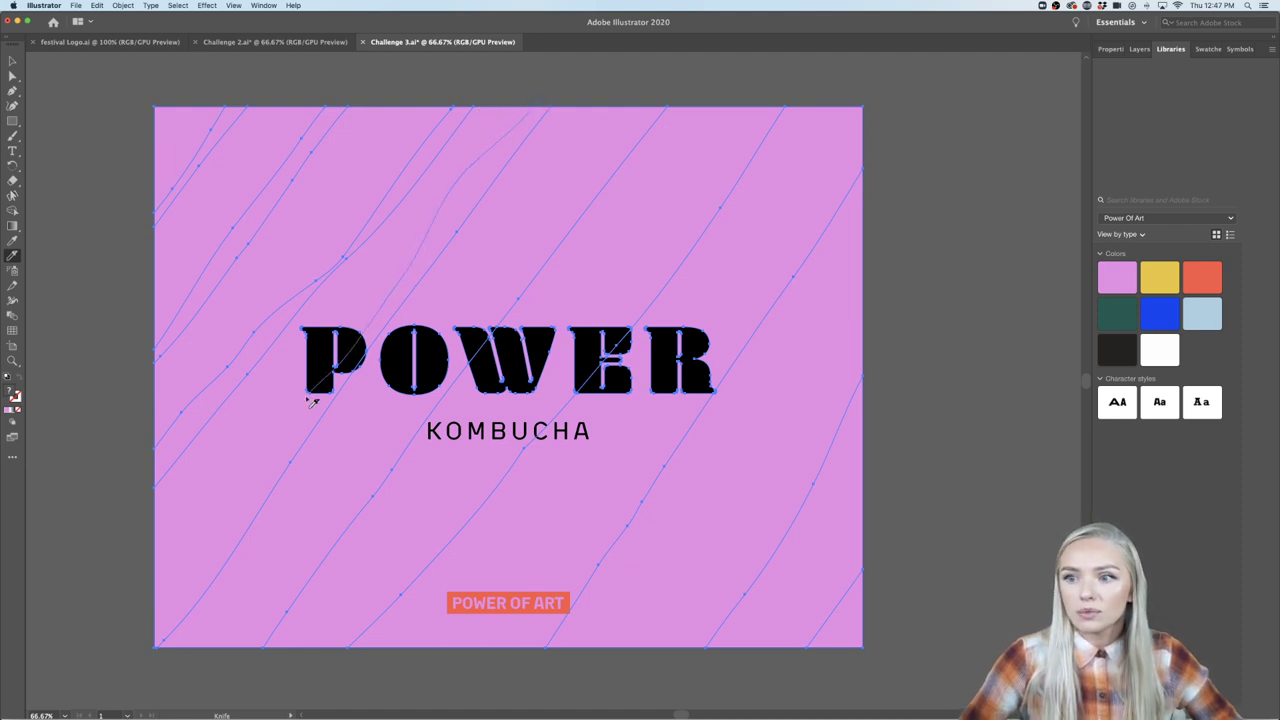
{"action": "left_click_drag", "start_coordinate": [390, 308], "coordinate": [140, 650]}
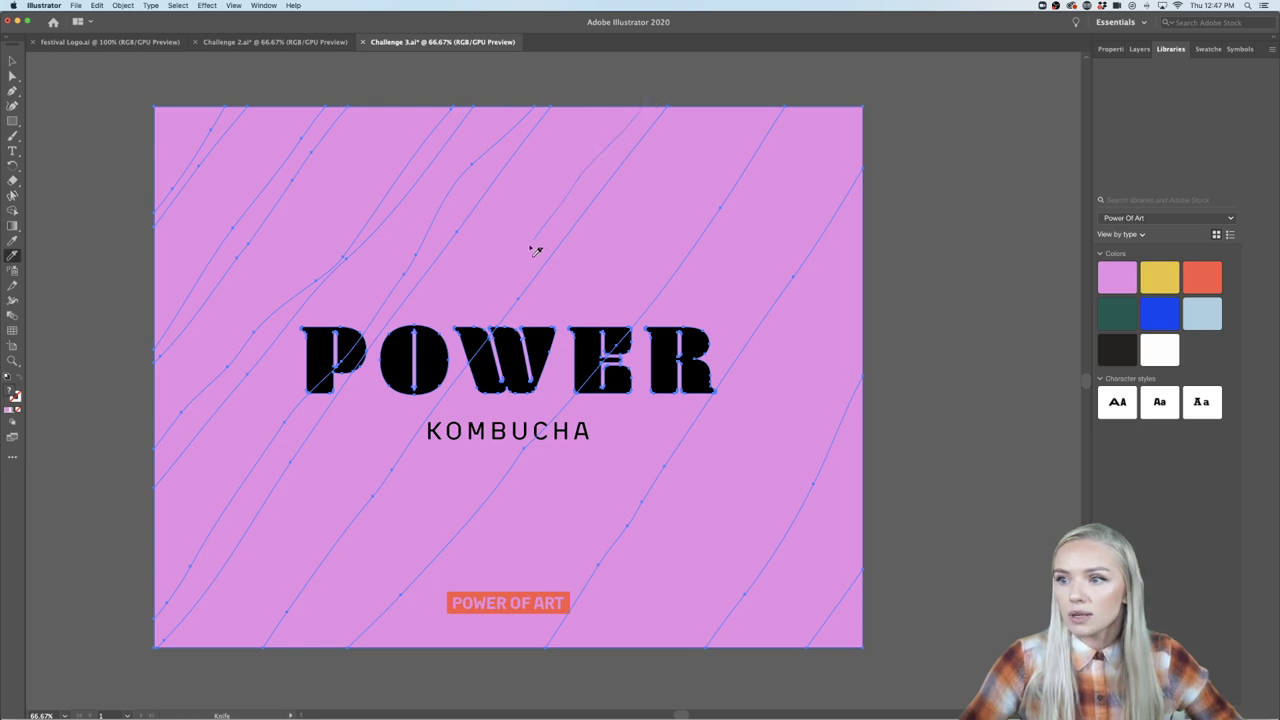
{"action": "left_click_drag", "start_coordinate": [463, 341], "coordinate": [344, 508]}
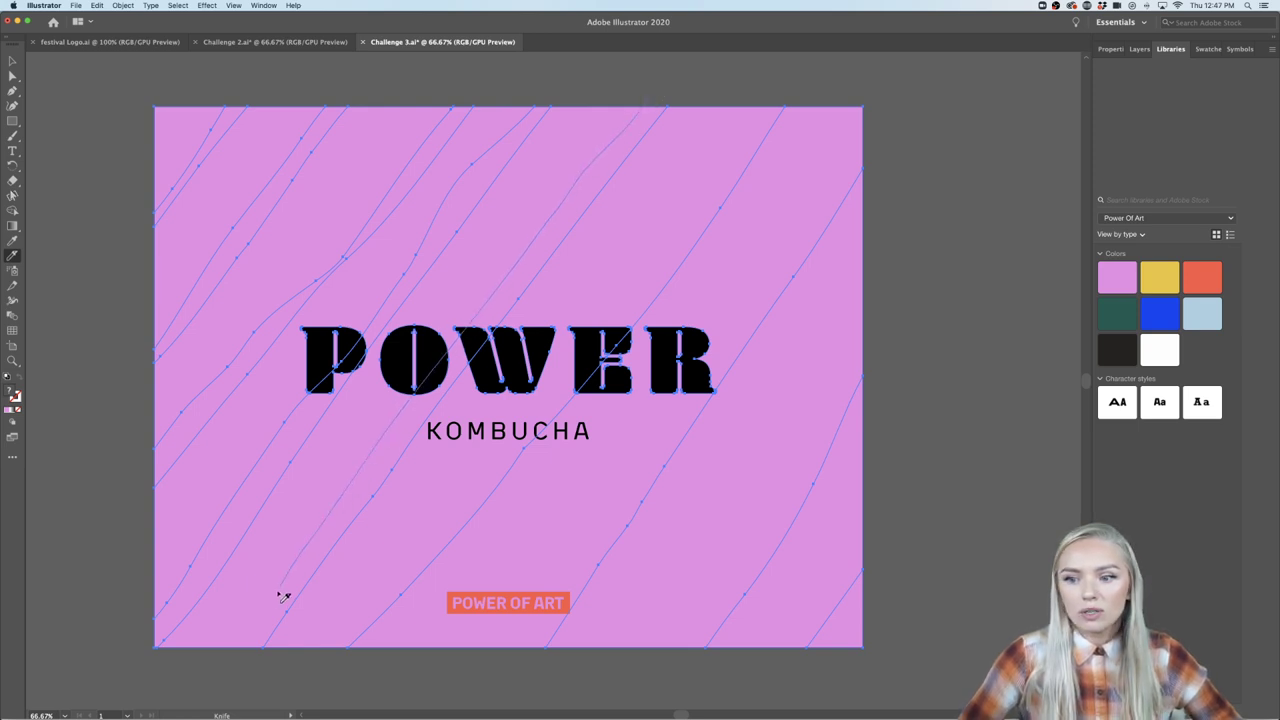
{"action": "left_click_drag", "start_coordinate": [305, 665], "coordinate": [617, 372]}
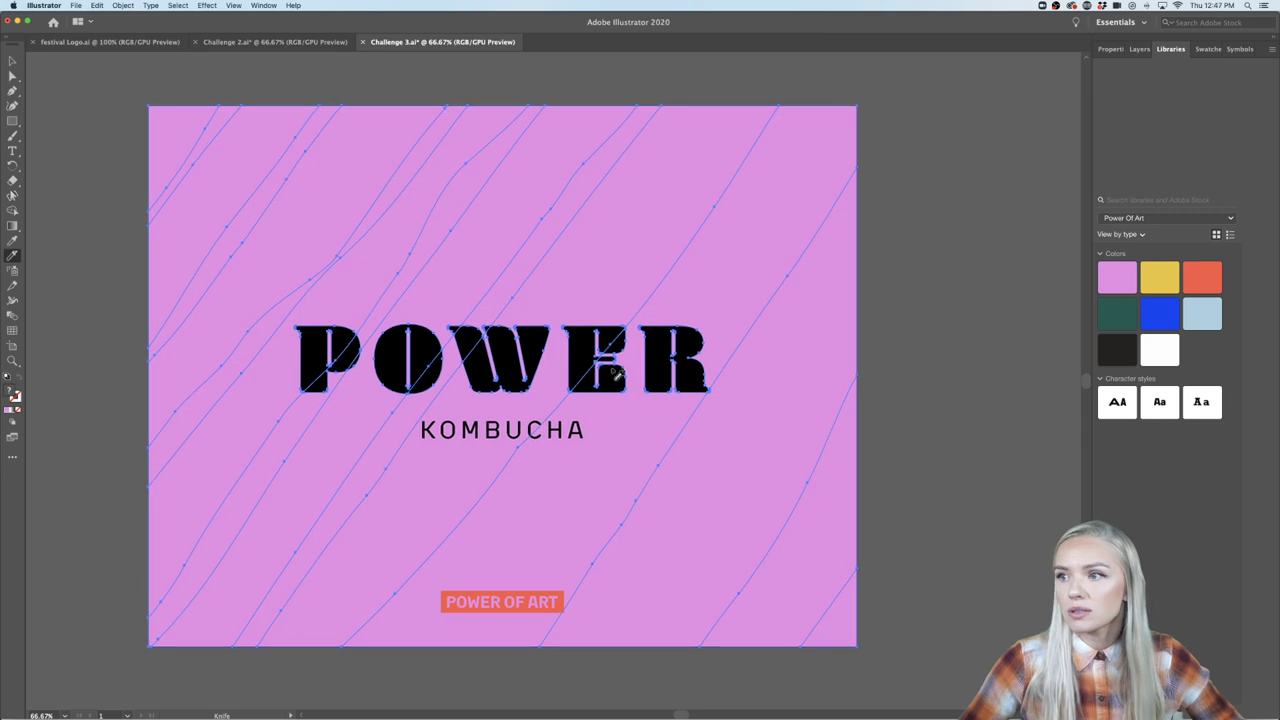
{"action": "left_click_drag", "start_coordinate": [760, 105], "coordinate": [535, 413]}
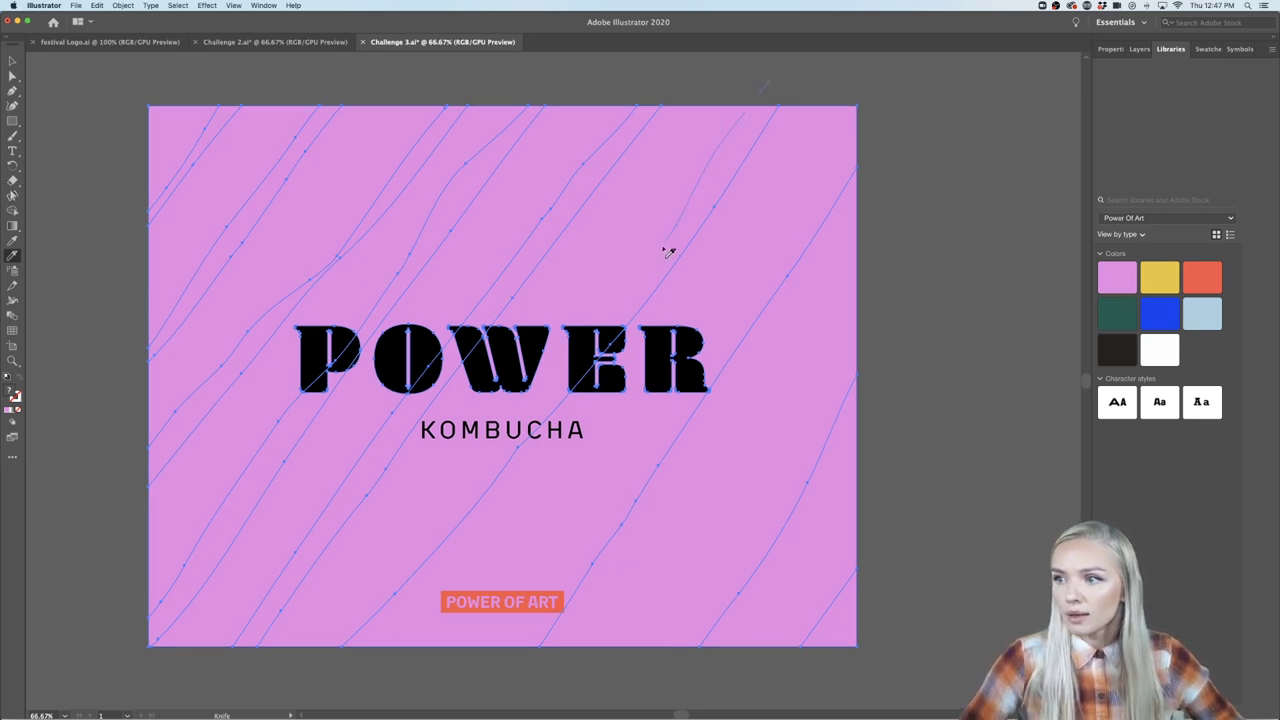
{"action": "left_click_drag", "start_coordinate": [451, 505], "coordinate": [357, 663]}
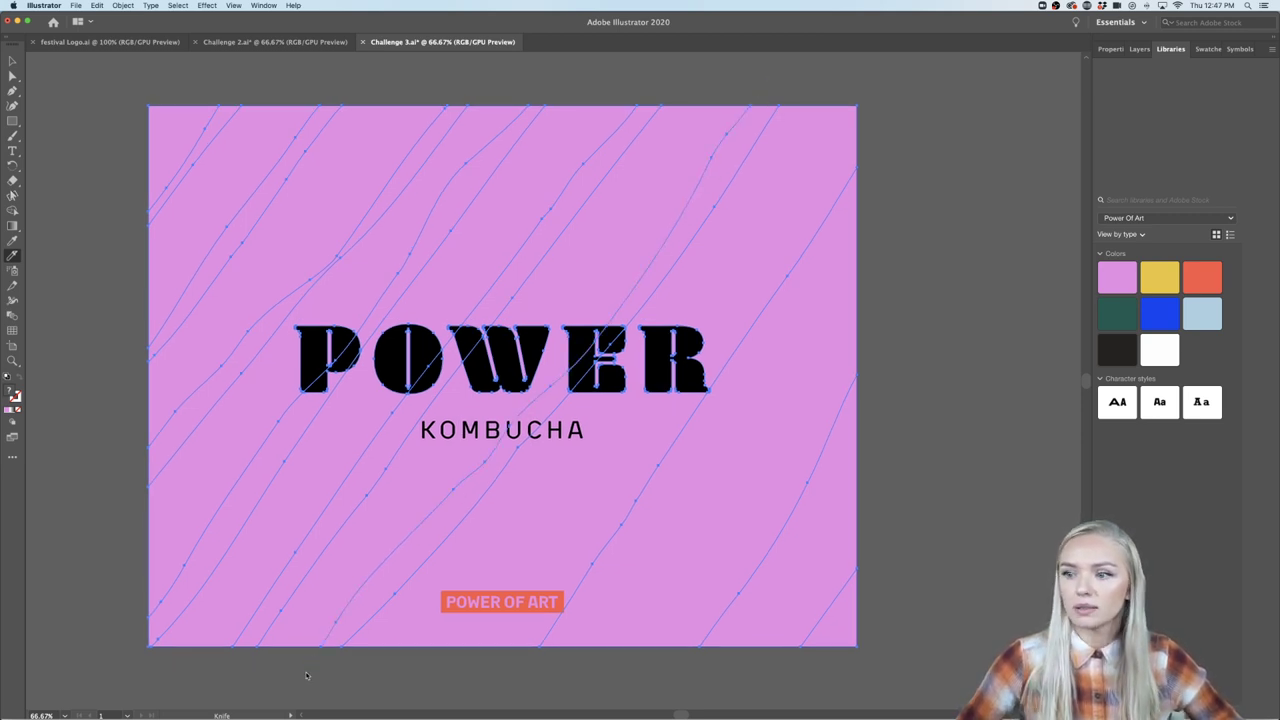
{"action": "scroll", "coordinate": [866, 270], "scroll_direction": "down", "scroll_amount": 2}
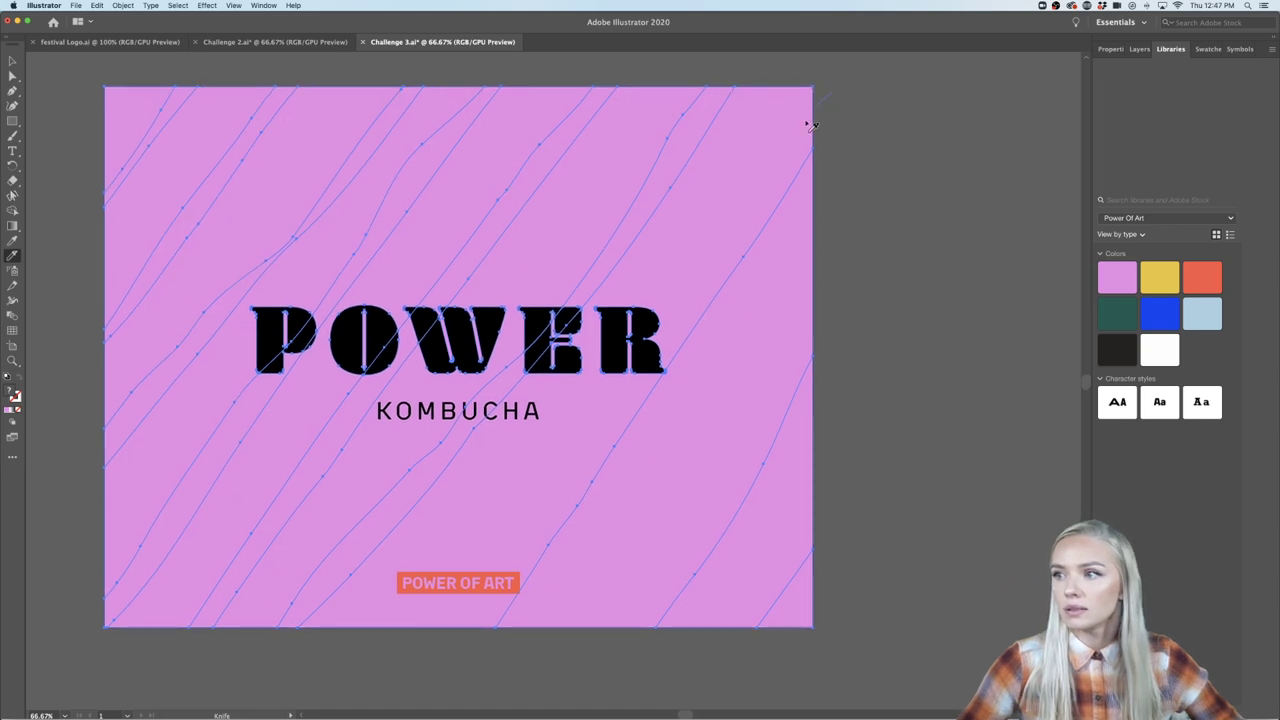
{"action": "left_click_drag", "start_coordinate": [632, 386], "coordinate": [553, 492]}
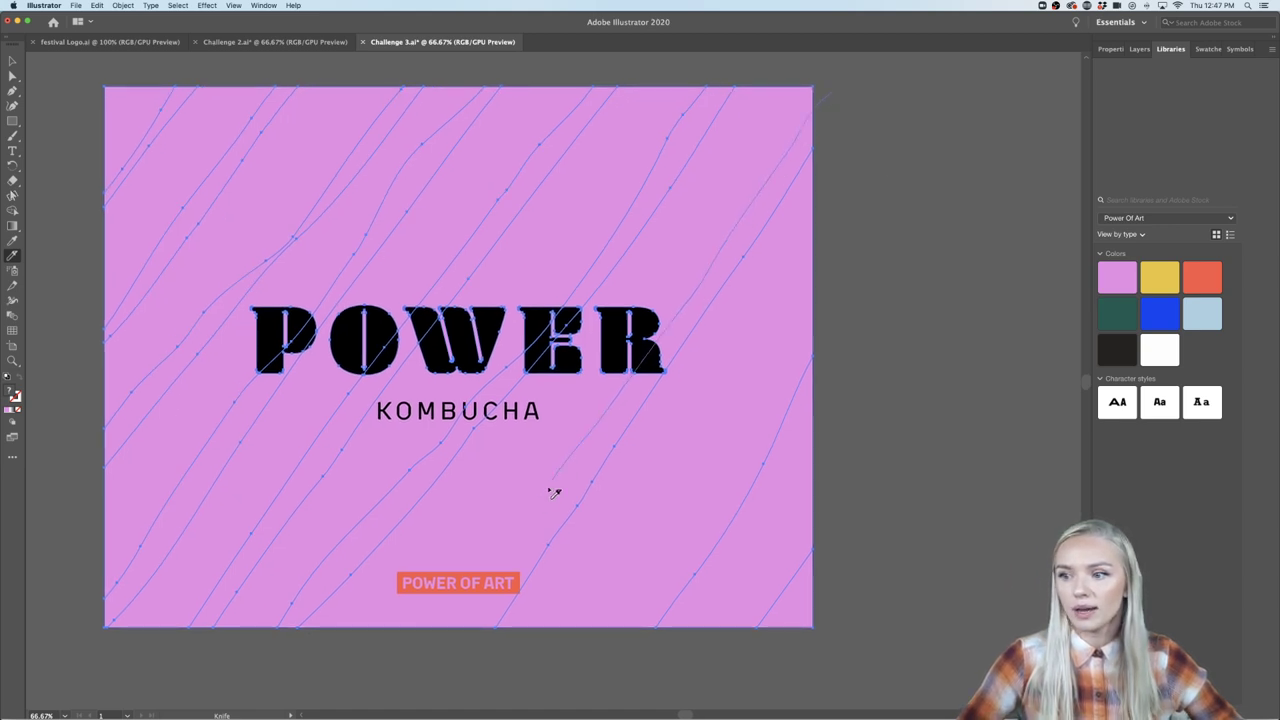
{"action": "left_click_drag", "start_coordinate": [503, 582], "coordinate": [460, 650]}
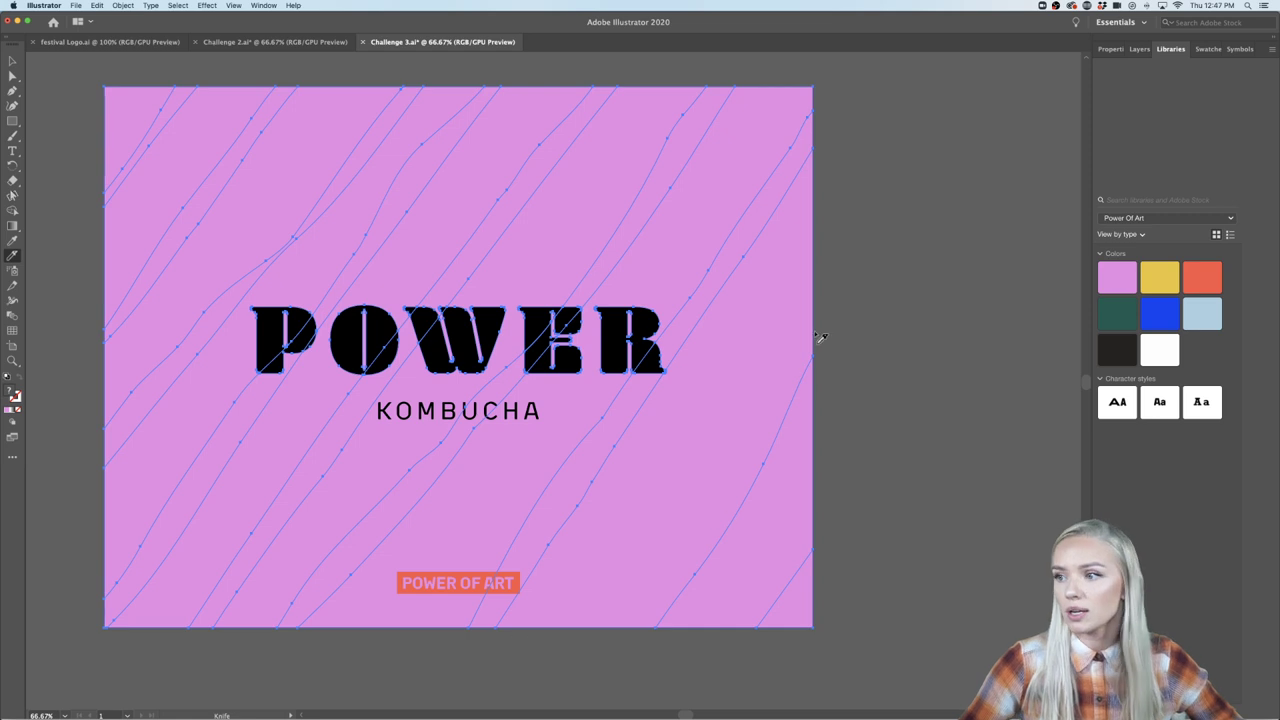
{"action": "left_click_drag", "start_coordinate": [830, 293], "coordinate": [689, 541]}
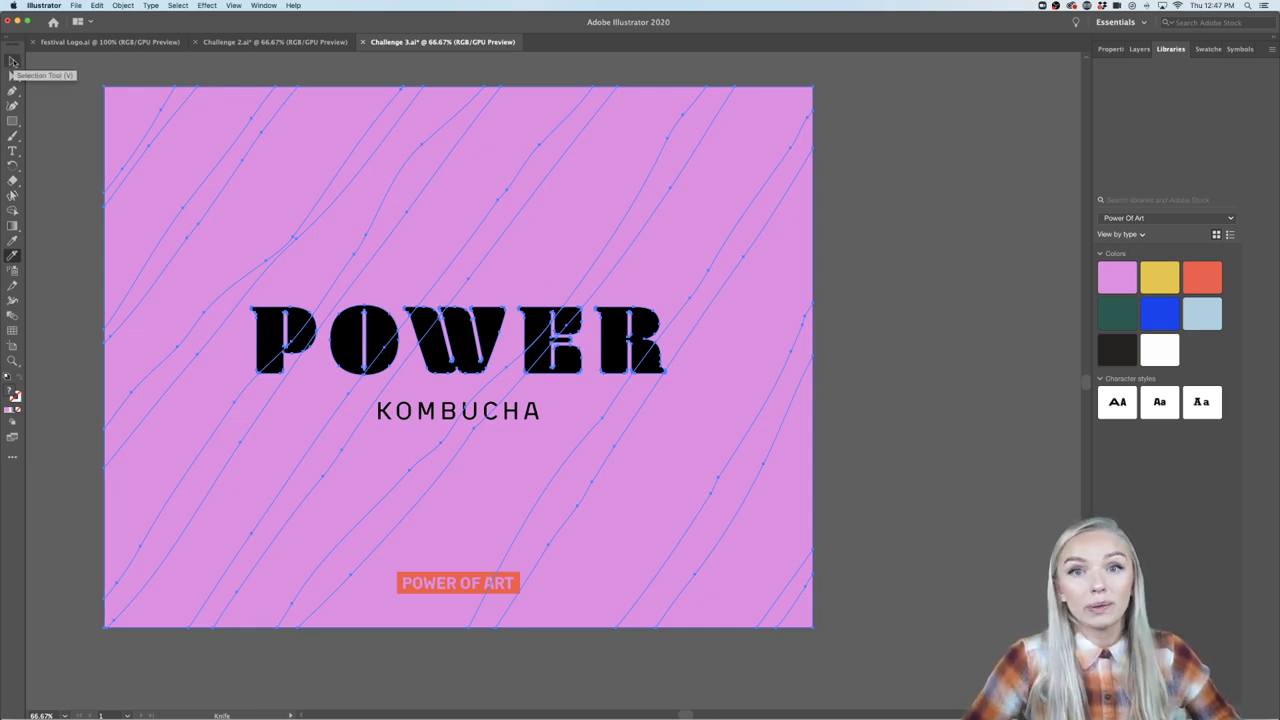
Select the alternate background strips from the top-left corner across to the right edge.
{"action": "left_click", "coordinate": [13, 62]}
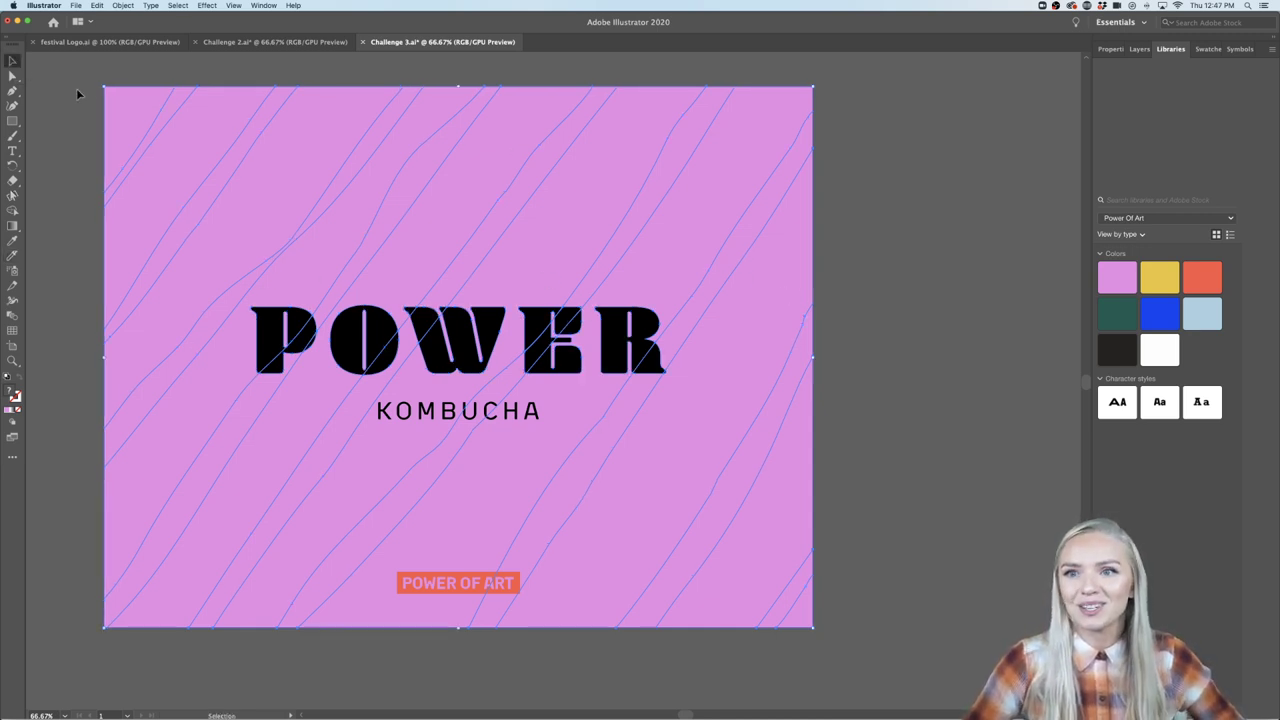
{"action": "double_click", "coordinate": [124, 112]}
{"action": "key", "text": "Escape"}
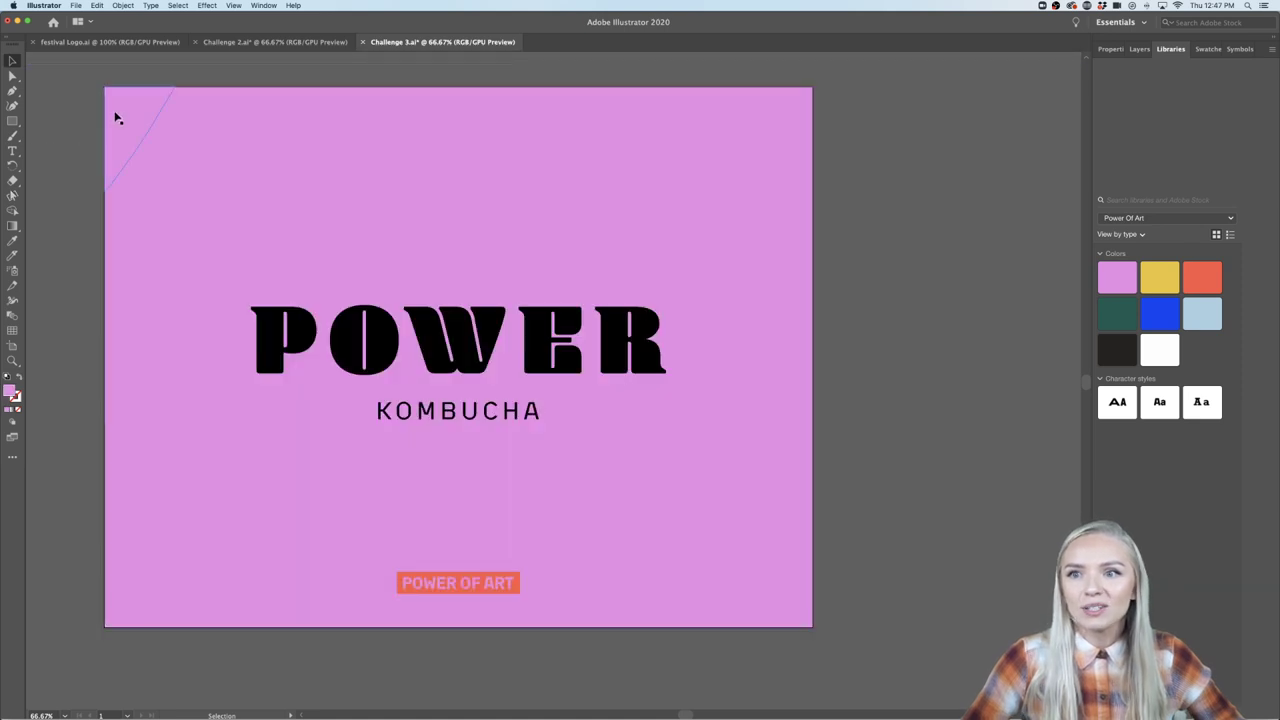
{"action": "left_click", "coordinate": [200, 134], "text": "shift"}
{"action": "left_click", "coordinate": [300, 126], "text": "shift"}
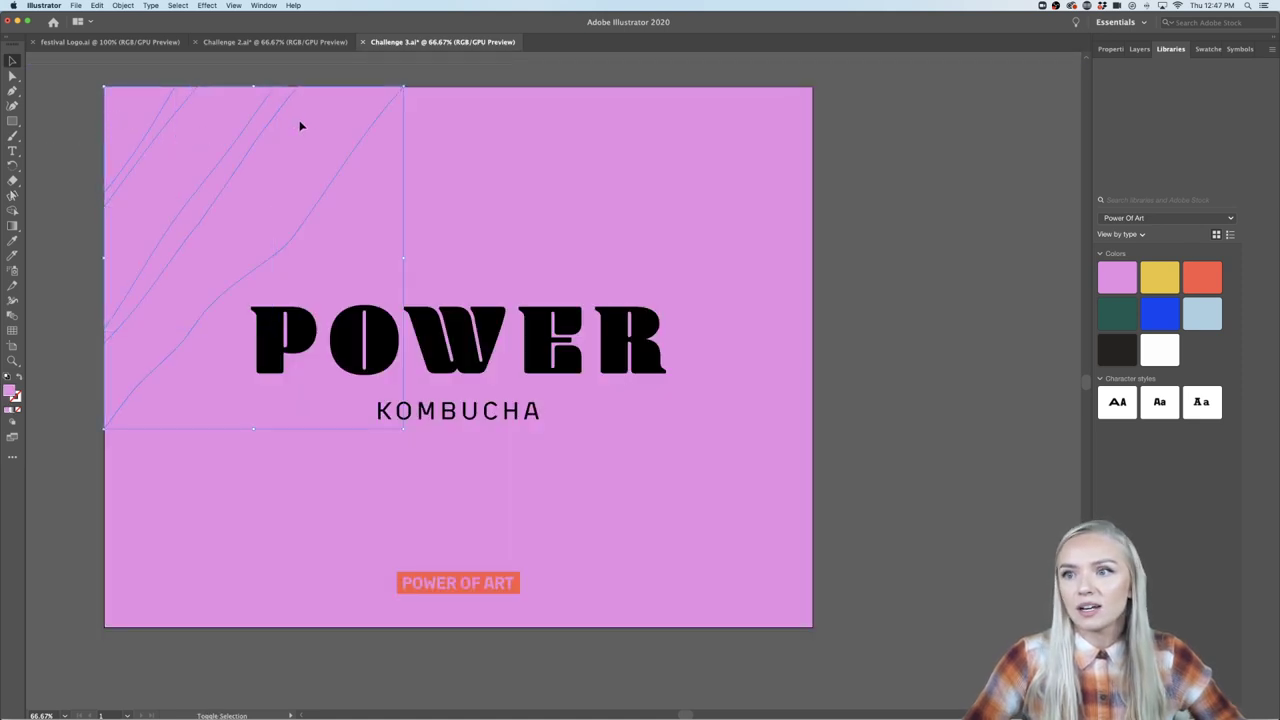
{"action": "left_click", "coordinate": [431, 114], "text": "shift"}
{"action": "left_click", "coordinate": [540, 106], "text": "shift"}
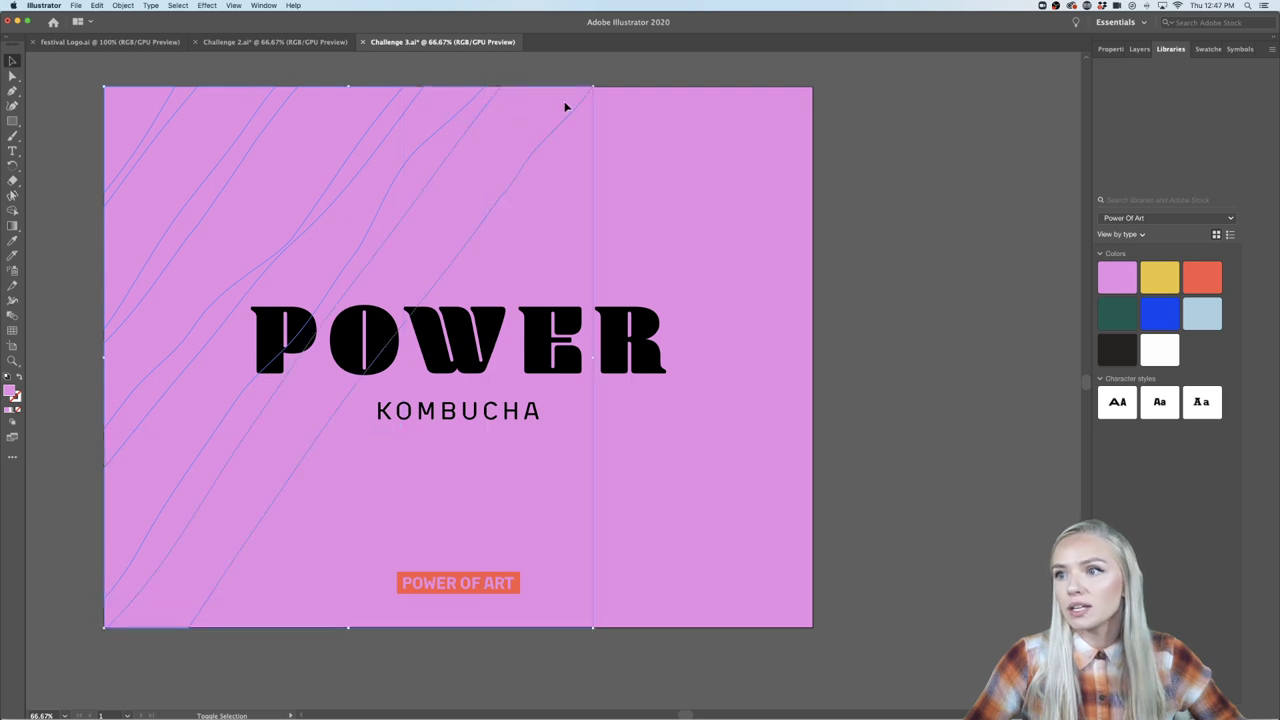
{"action": "left_click", "coordinate": [628, 108], "text": "shift"}
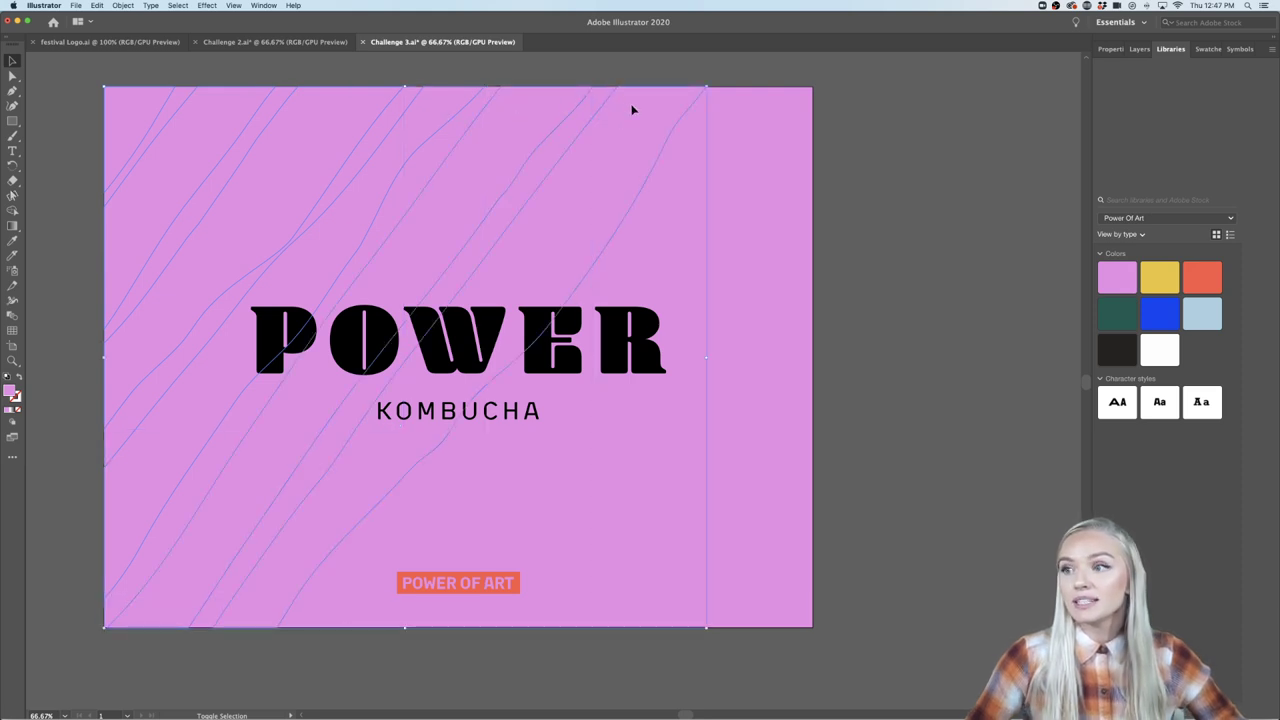
{"action": "left_click", "coordinate": [741, 108], "text": "shift"}
{"action": "left_click", "coordinate": [788, 208], "text": "shift"}
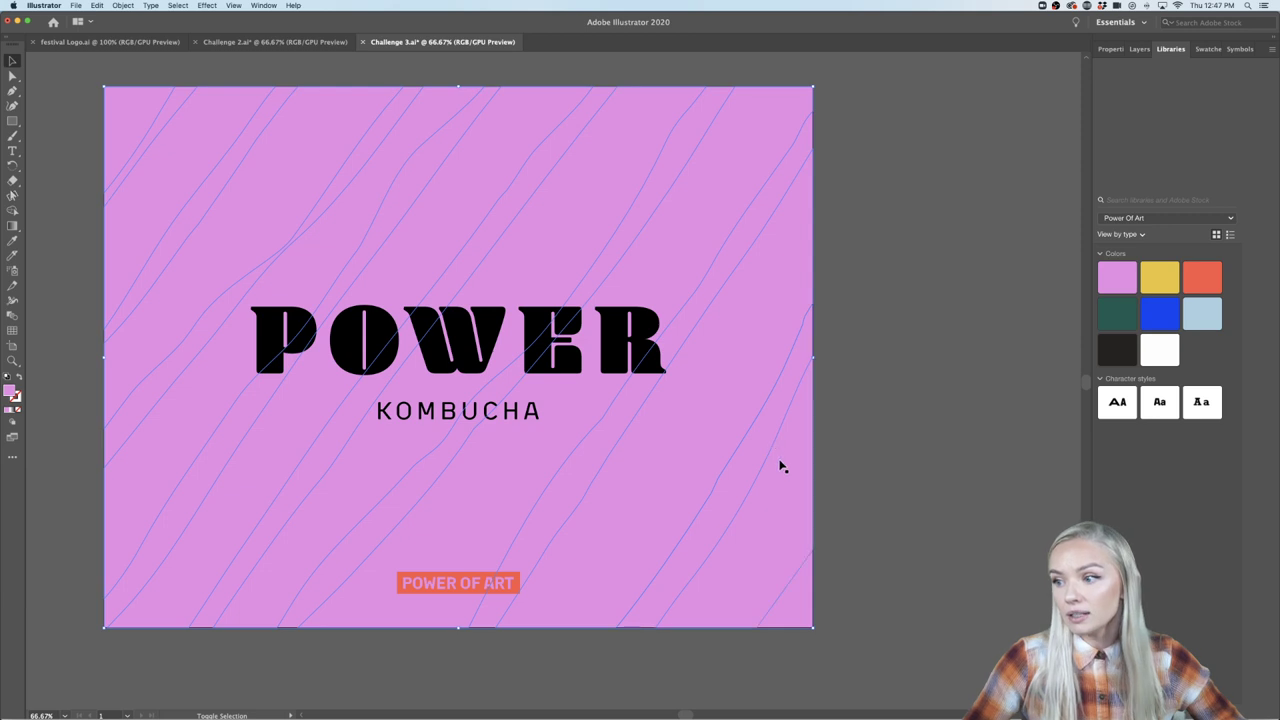
Fill the selected strips yellow #ECC42F after trying blue and green swatches.
{"action": "left_click", "coordinate": [1159, 277]}
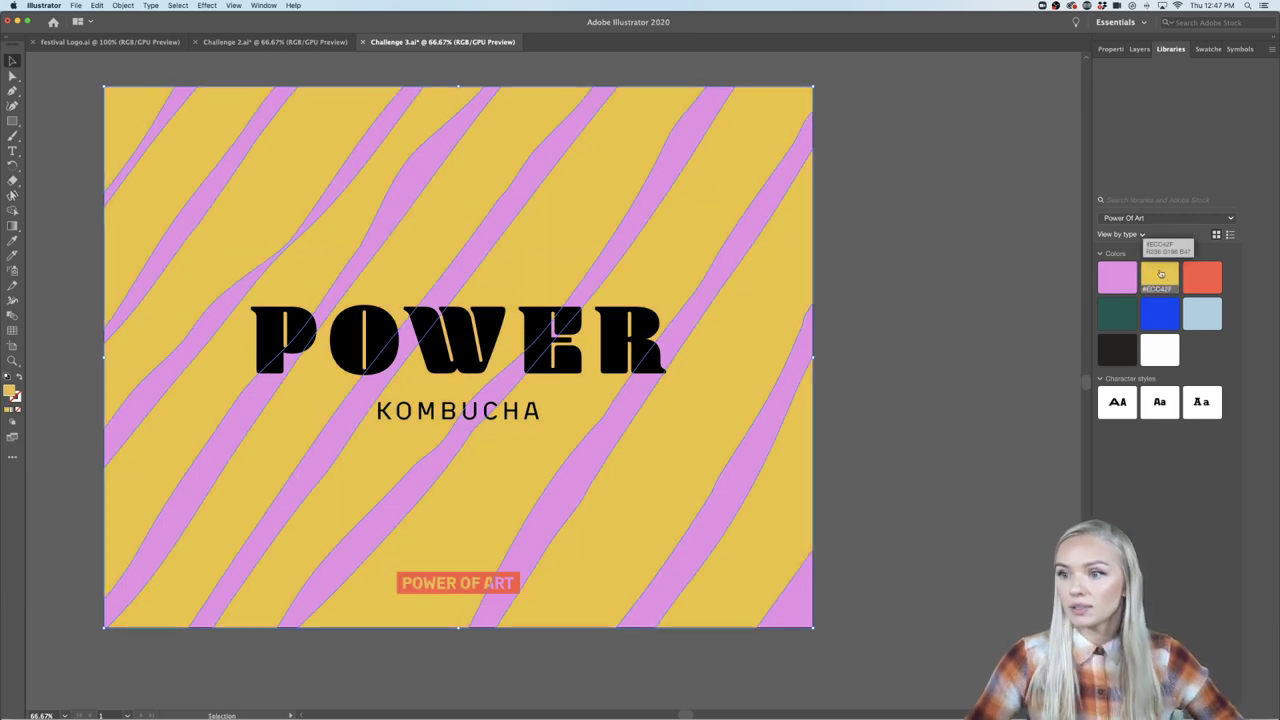
{"action": "left_click", "coordinate": [1198, 310]}
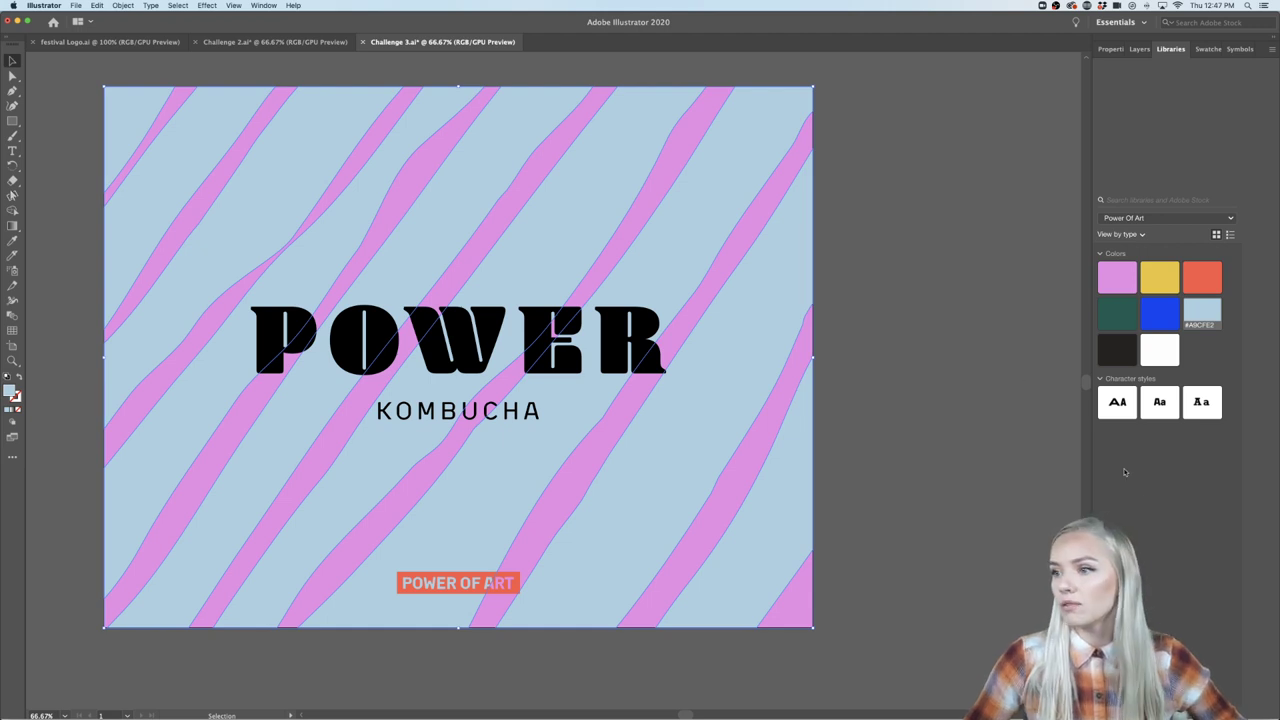
{"action": "left_click", "coordinate": [1118, 316]}
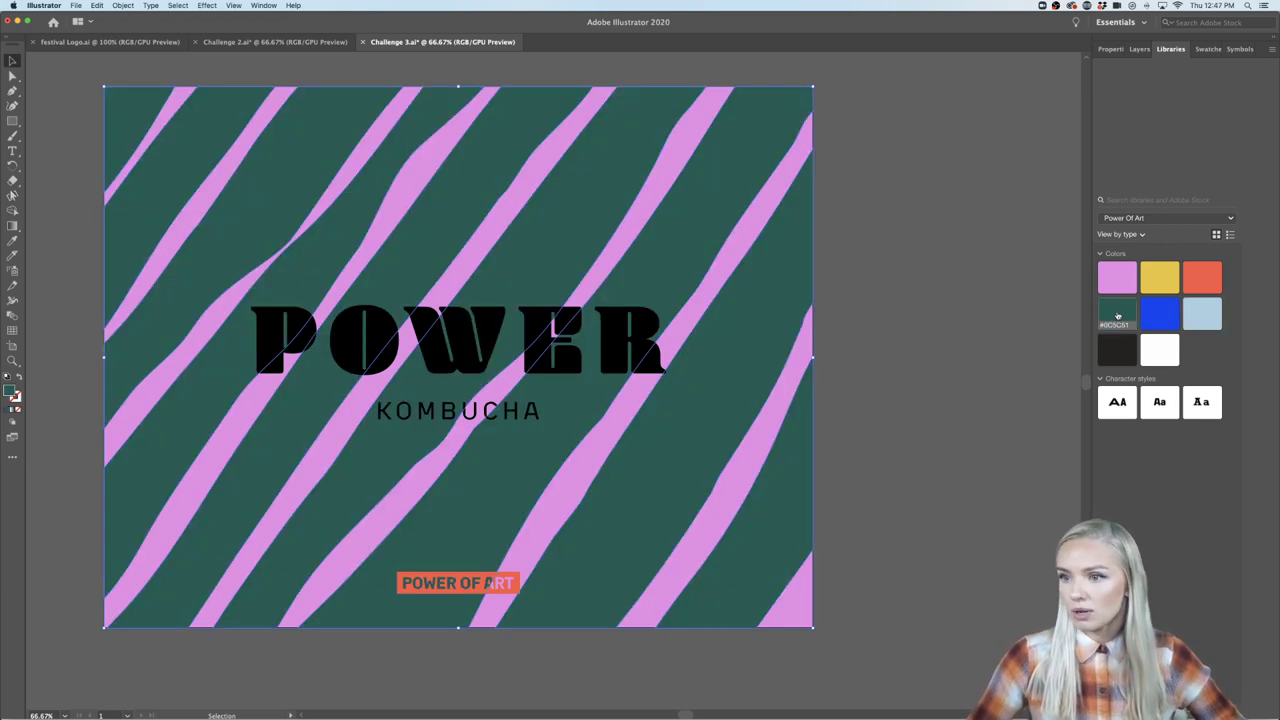
{"action": "left_click", "coordinate": [1159, 313]}
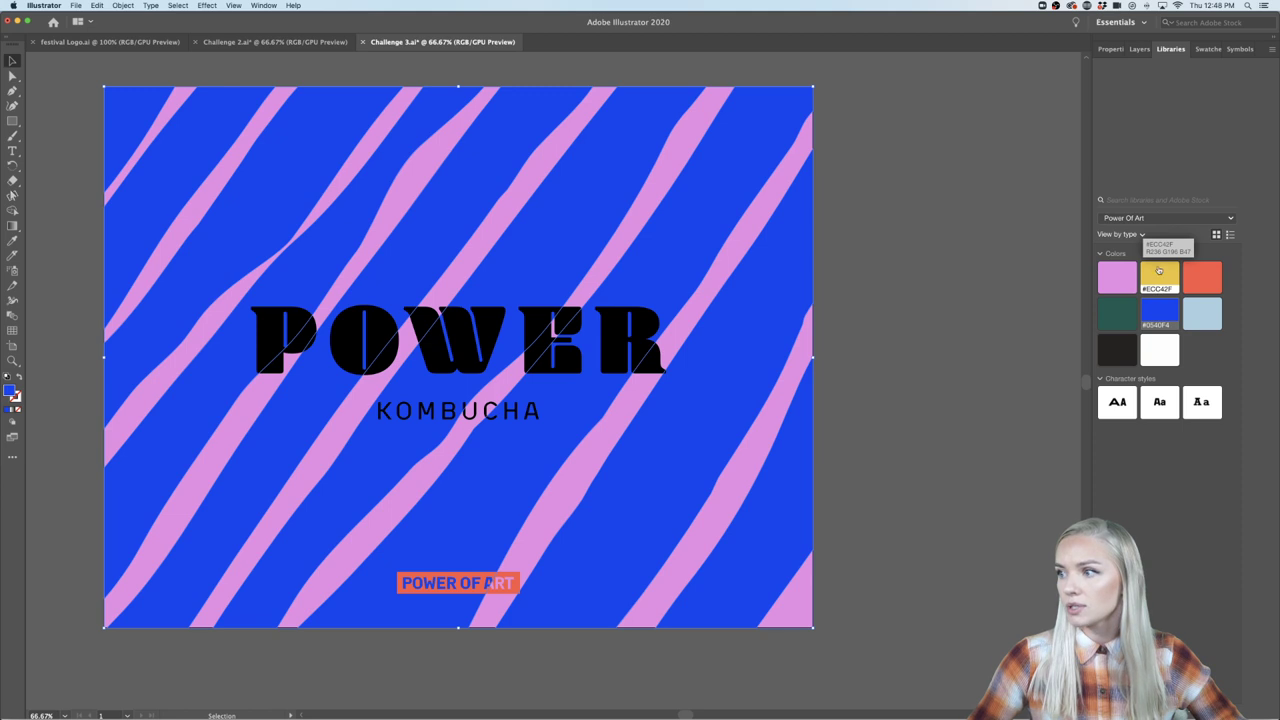
{"action": "left_click", "coordinate": [1159, 271]}
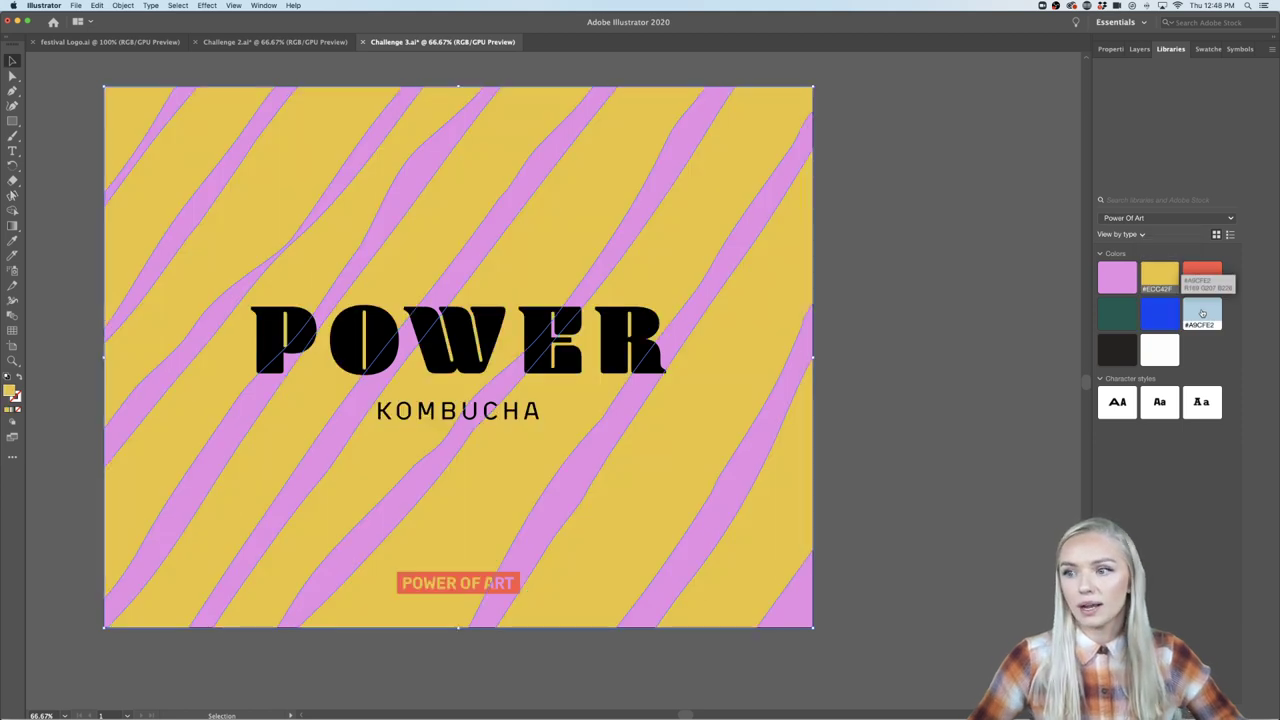
{"action": "left_click", "coordinate": [892, 365]}
Inside the POWER group, color the cut pieces of the P and O blue #0540F4.
{"action": "scroll", "coordinate": [892, 365], "scroll_direction": "up", "scroll_amount": 2}
{"action": "scroll", "coordinate": [892, 365], "scroll_direction": "left", "scroll_amount": 2}
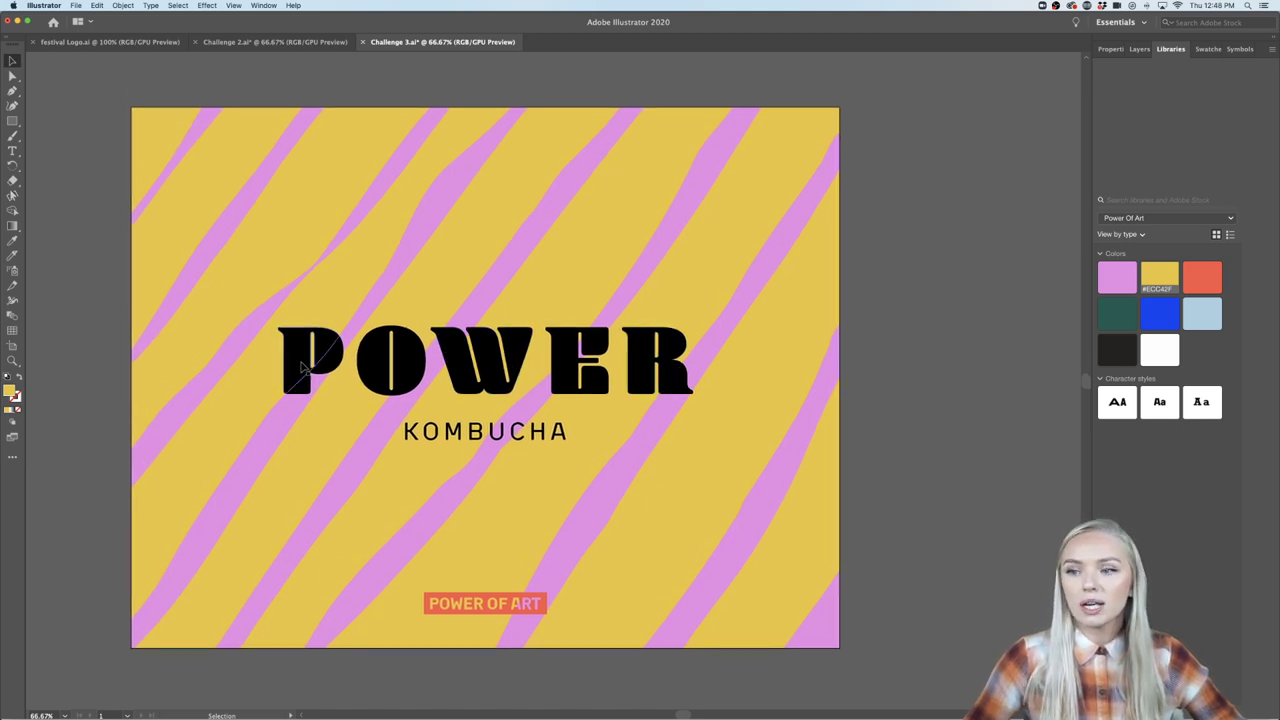
{"action": "scroll", "coordinate": [318, 350], "scroll_direction": "up", "scroll_amount": 1}
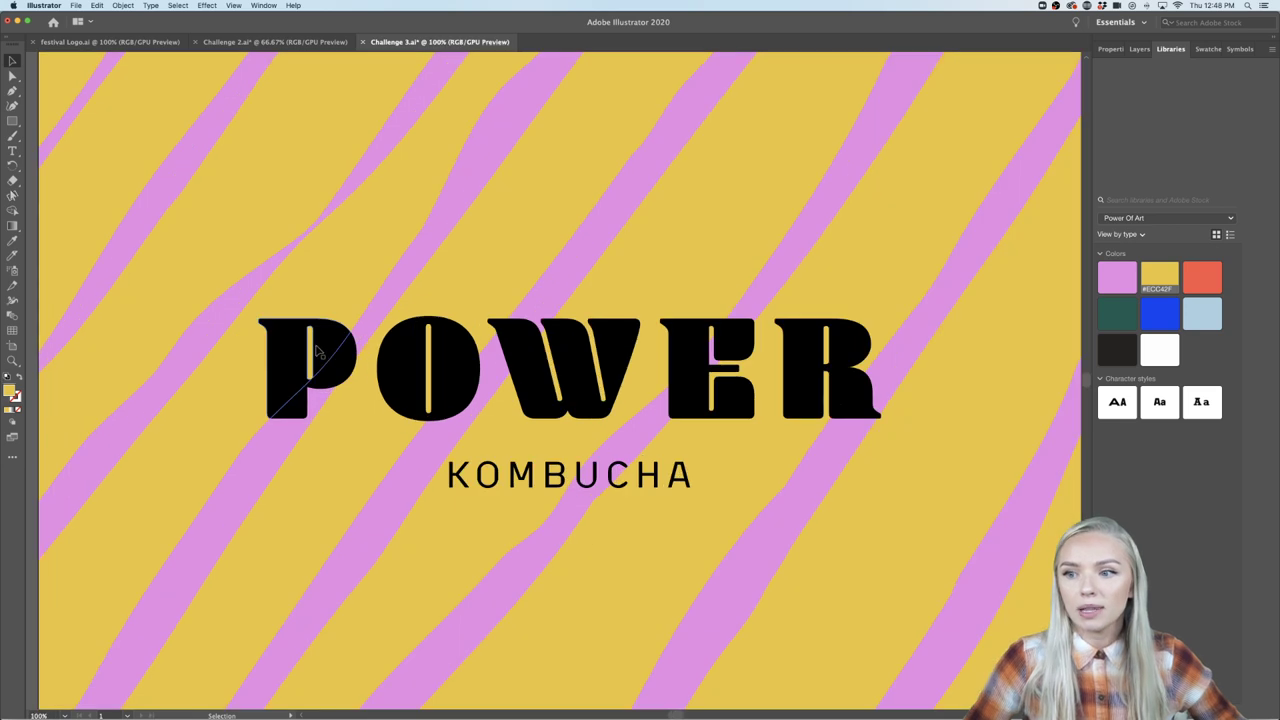
{"action": "scroll", "coordinate": [324, 343], "scroll_direction": "up", "scroll_amount": 1}
{"action": "double_click", "coordinate": [330, 345]}
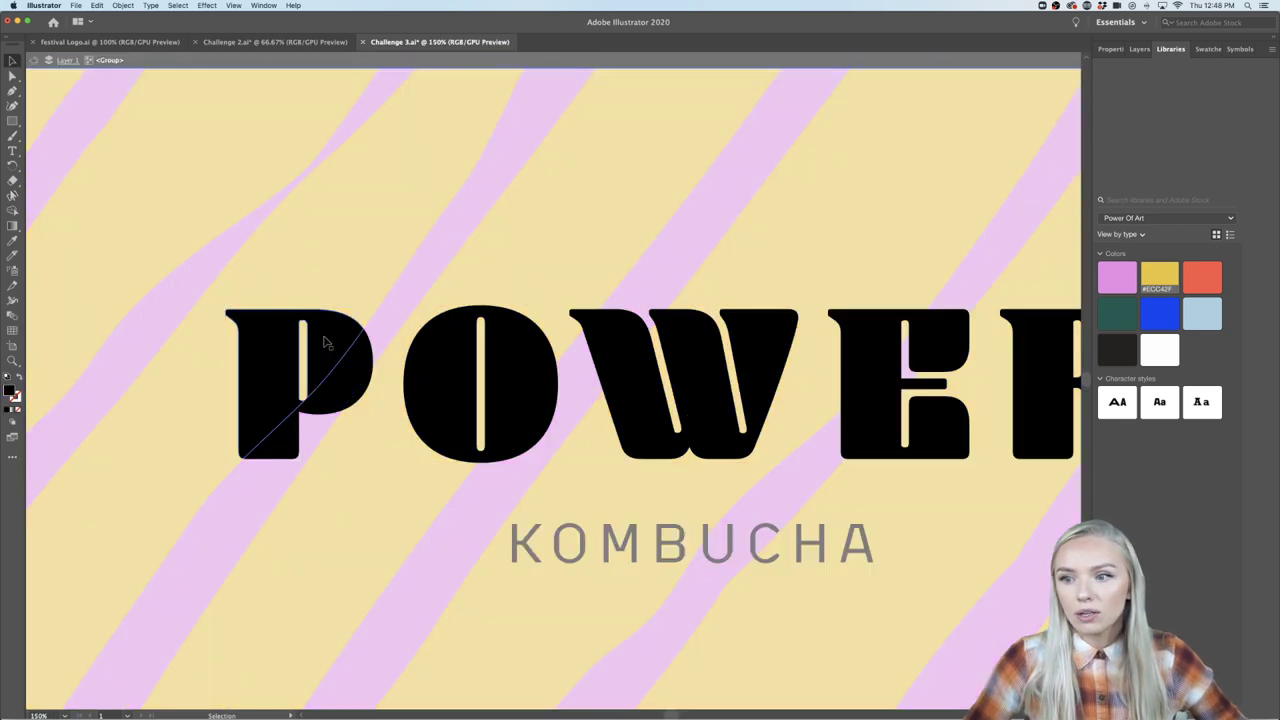
{"action": "left_click", "coordinate": [328, 342]}
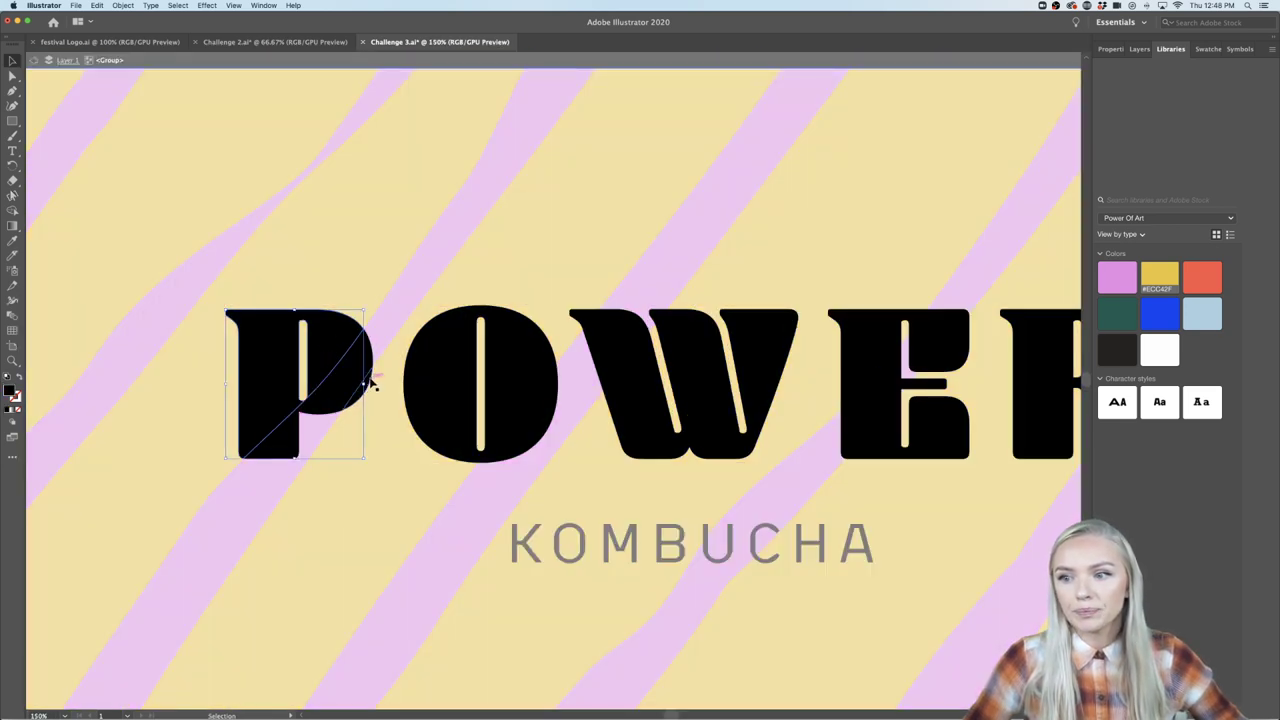
{"action": "left_click_drag", "start_coordinate": [370, 382], "coordinate": [372, 384]}
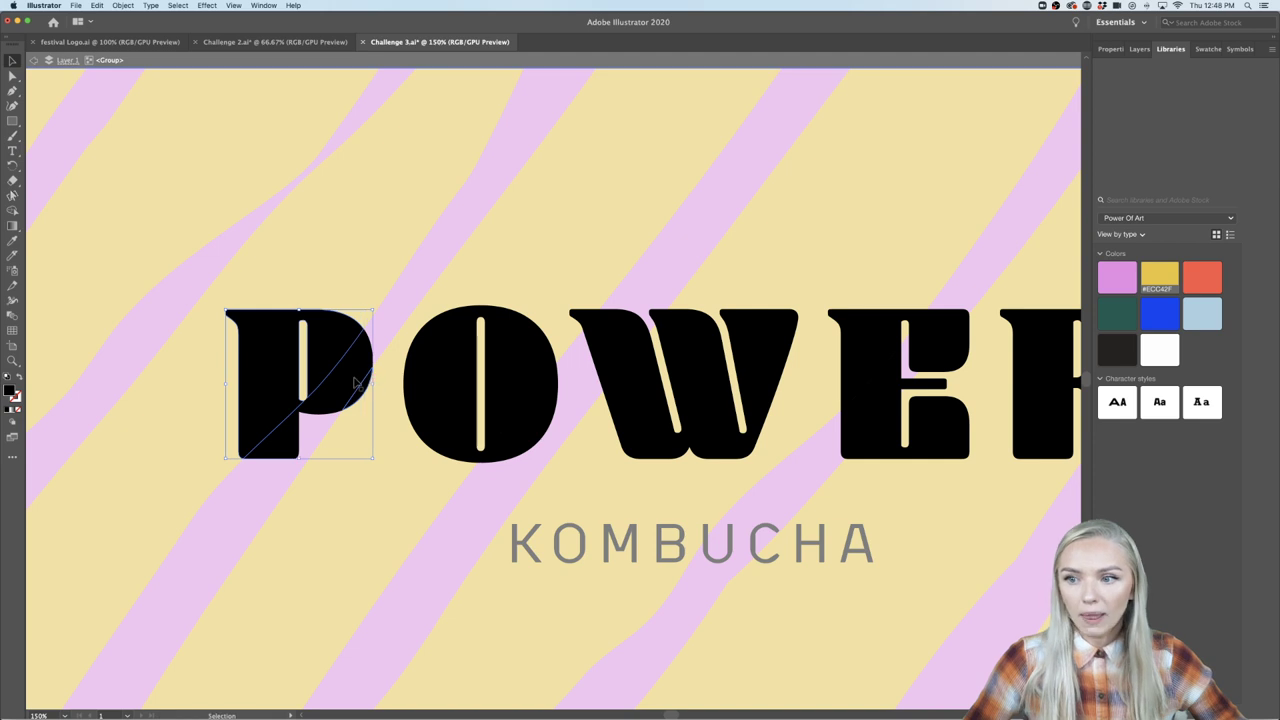
{"action": "left_click", "coordinate": [1158, 312]}
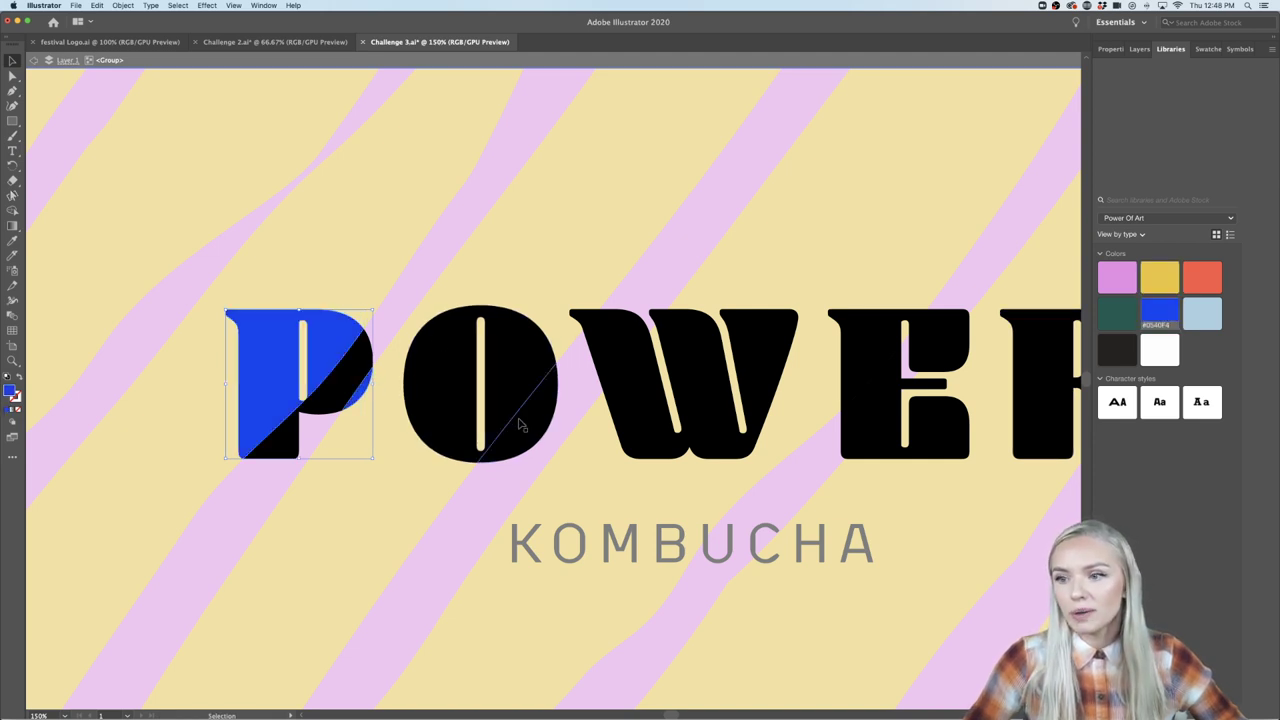
{"action": "left_click", "coordinate": [516, 378]}
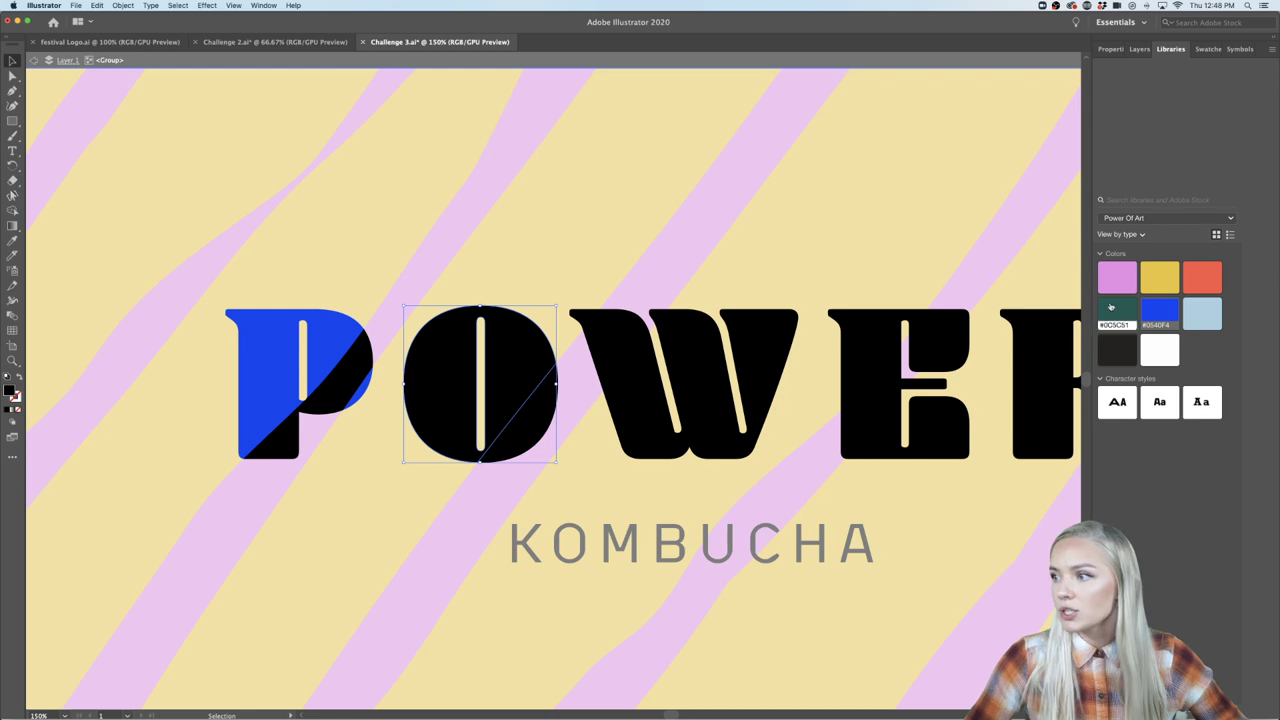
{"action": "left_click", "coordinate": [1153, 309]}
Fill the W's upper piece and both E pieces with the blue swatch.
{"action": "left_click", "coordinate": [648, 393]}
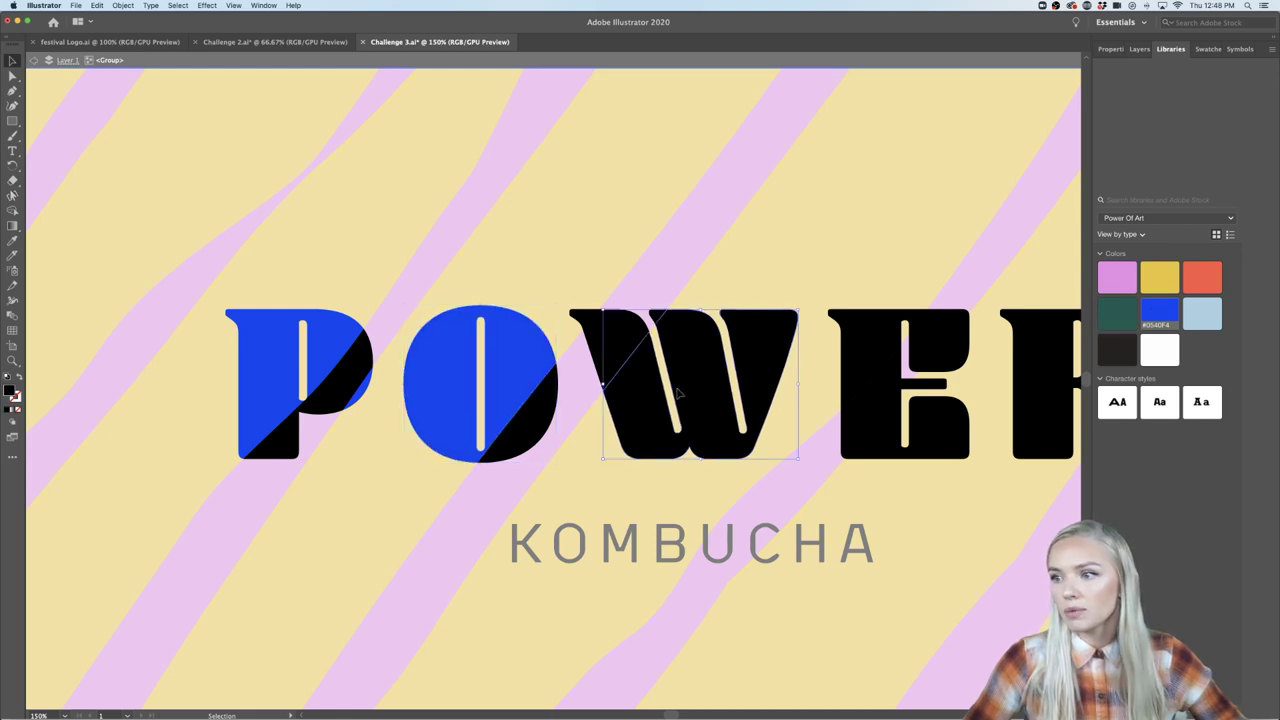
{"action": "left_click", "coordinate": [1159, 312]}
{"action": "scroll", "coordinate": [870, 430], "scroll_direction": "right", "scroll_amount": 3}
{"action": "scroll", "coordinate": [868, 432], "scroll_direction": "right", "scroll_amount": 2}
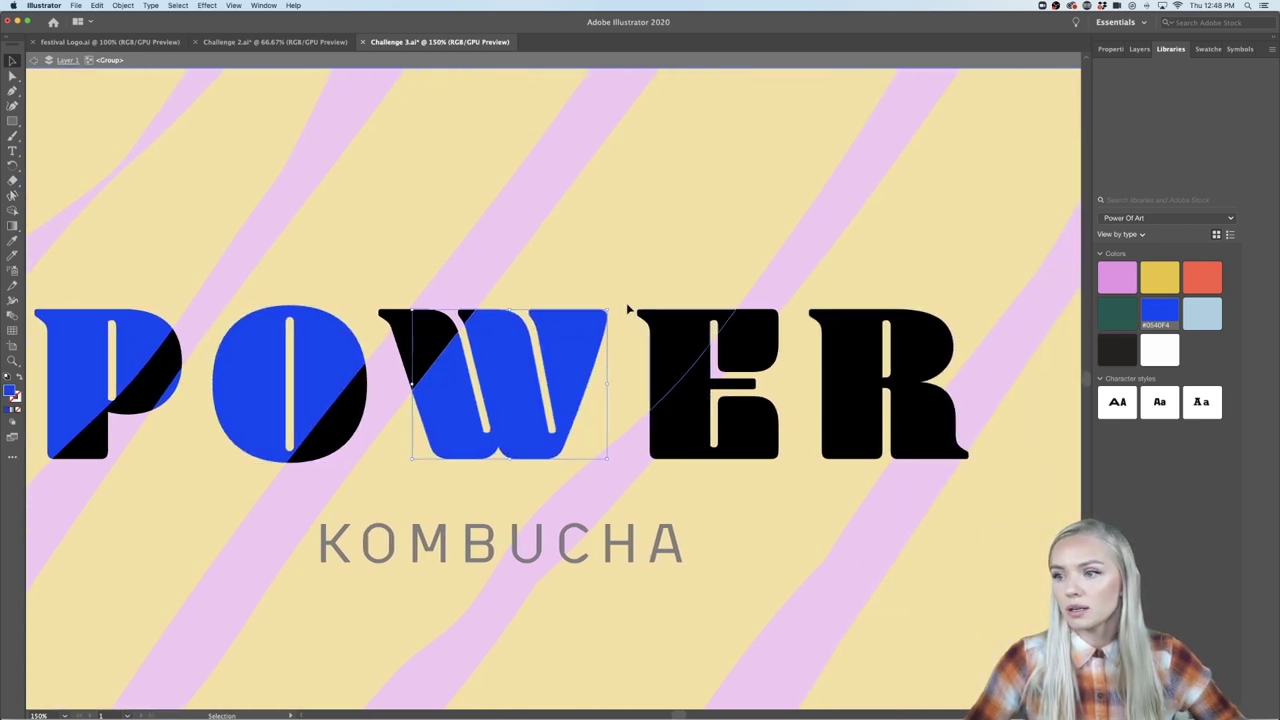
{"action": "left_click", "coordinate": [657, 362]}
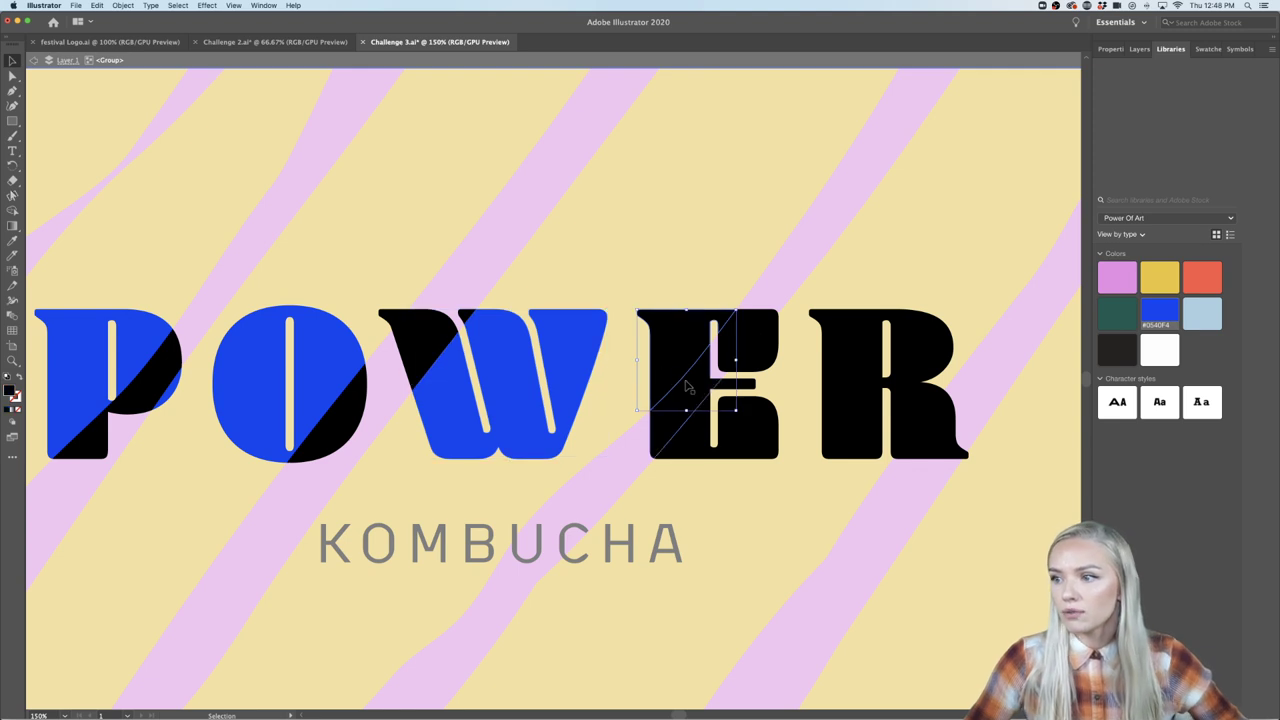
{"action": "left_click", "coordinate": [1160, 312]}
{"action": "left_click", "coordinate": [745, 432]}
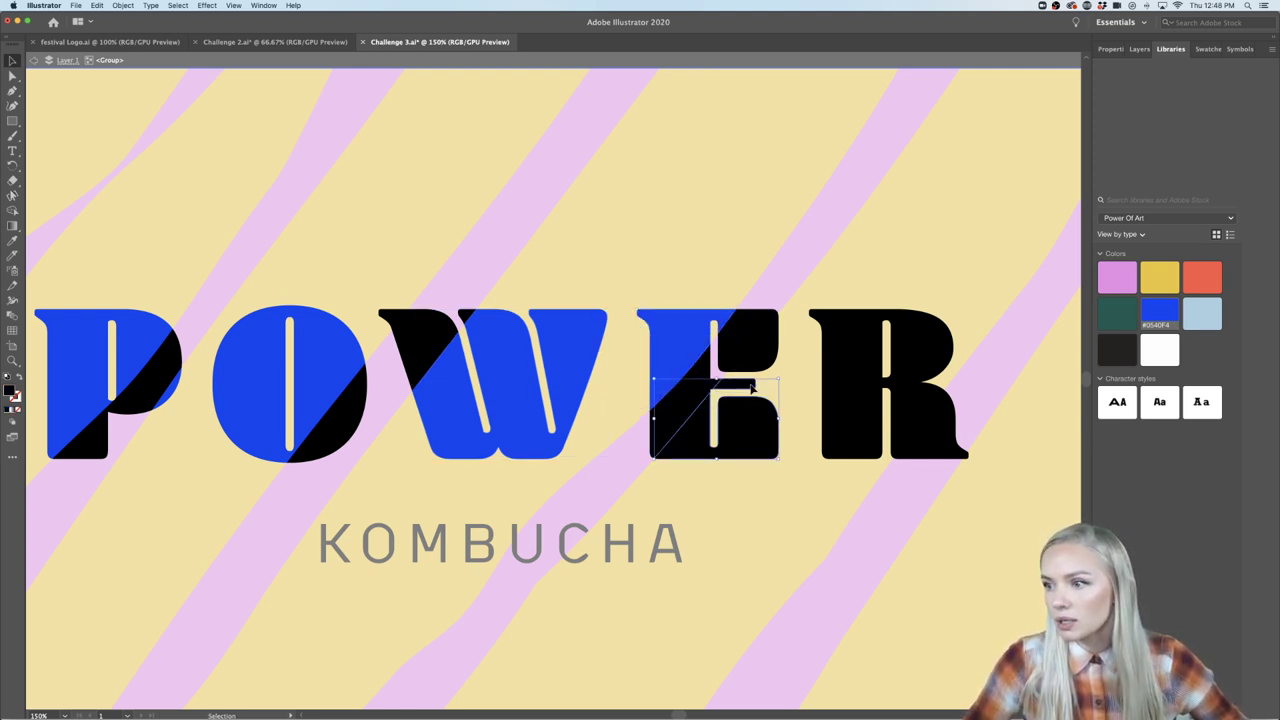
{"action": "left_click", "coordinate": [1160, 312]}
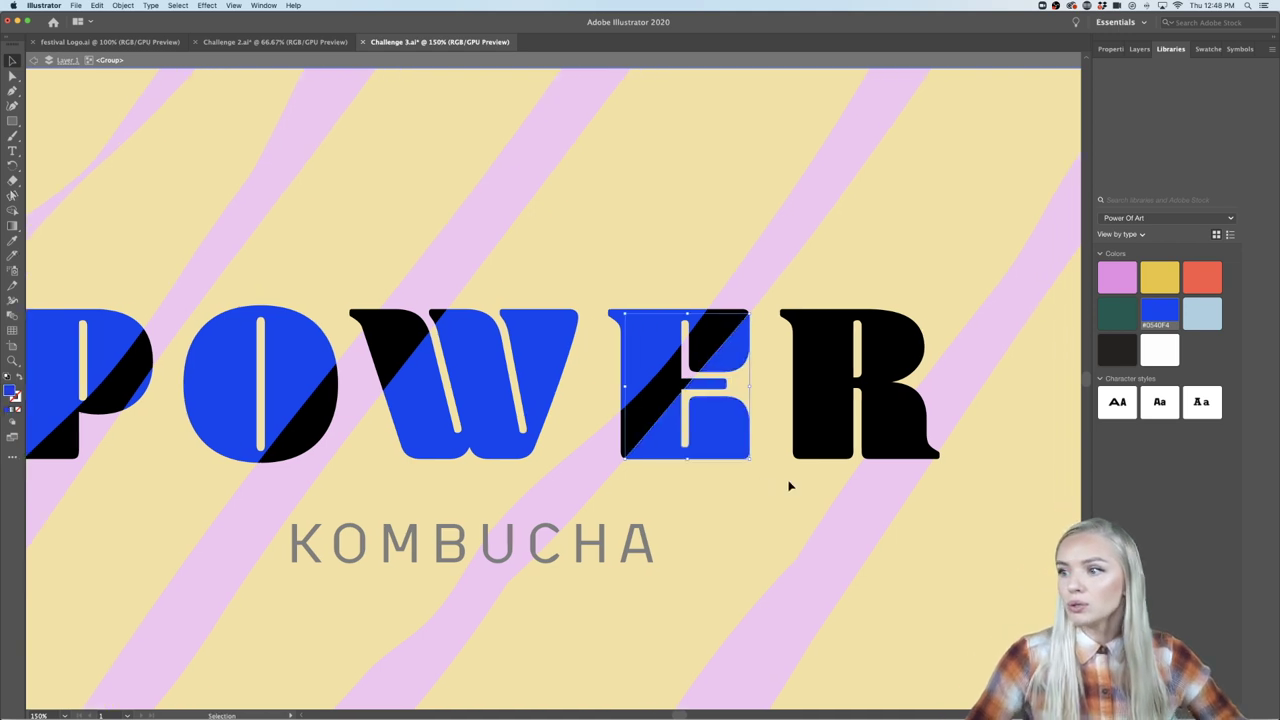
Color the R's upper piece blue, then fit the artboard and leave the group.
{"action": "scroll", "coordinate": [789, 486], "scroll_direction": "right", "scroll_amount": 5}
{"action": "left_click", "coordinate": [810, 410]}
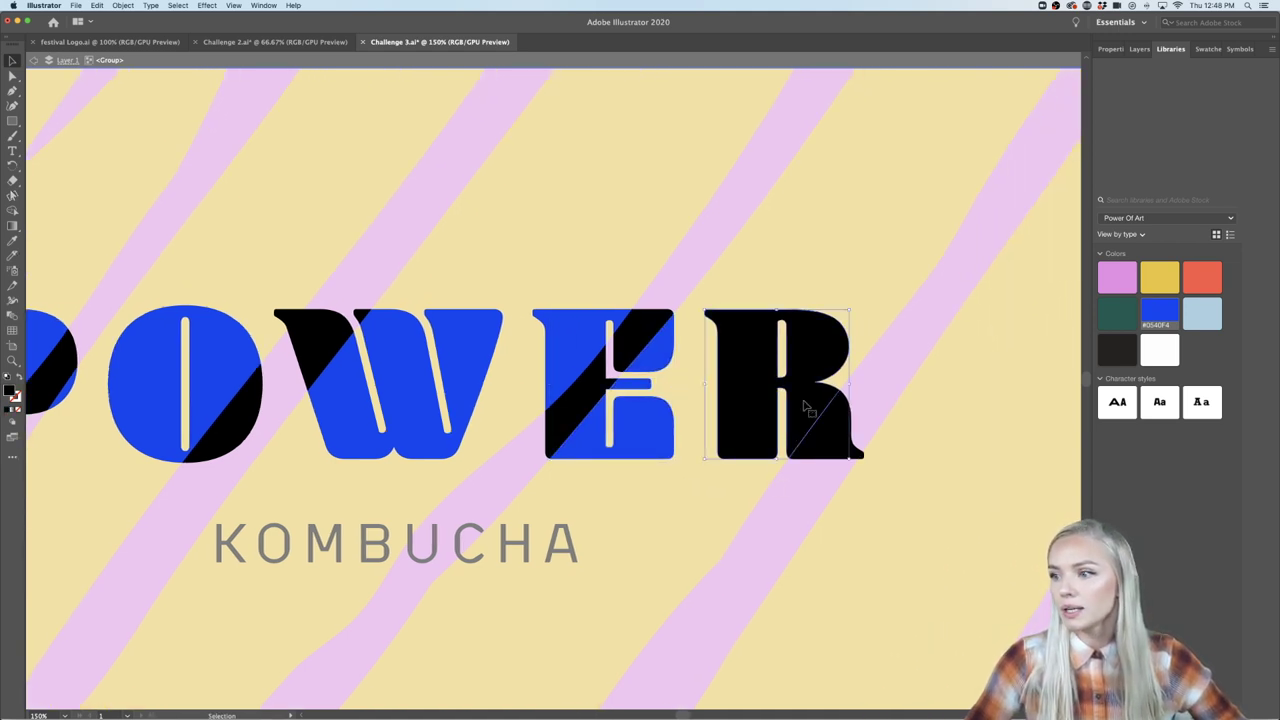
{"action": "left_click", "coordinate": [1145, 310]}
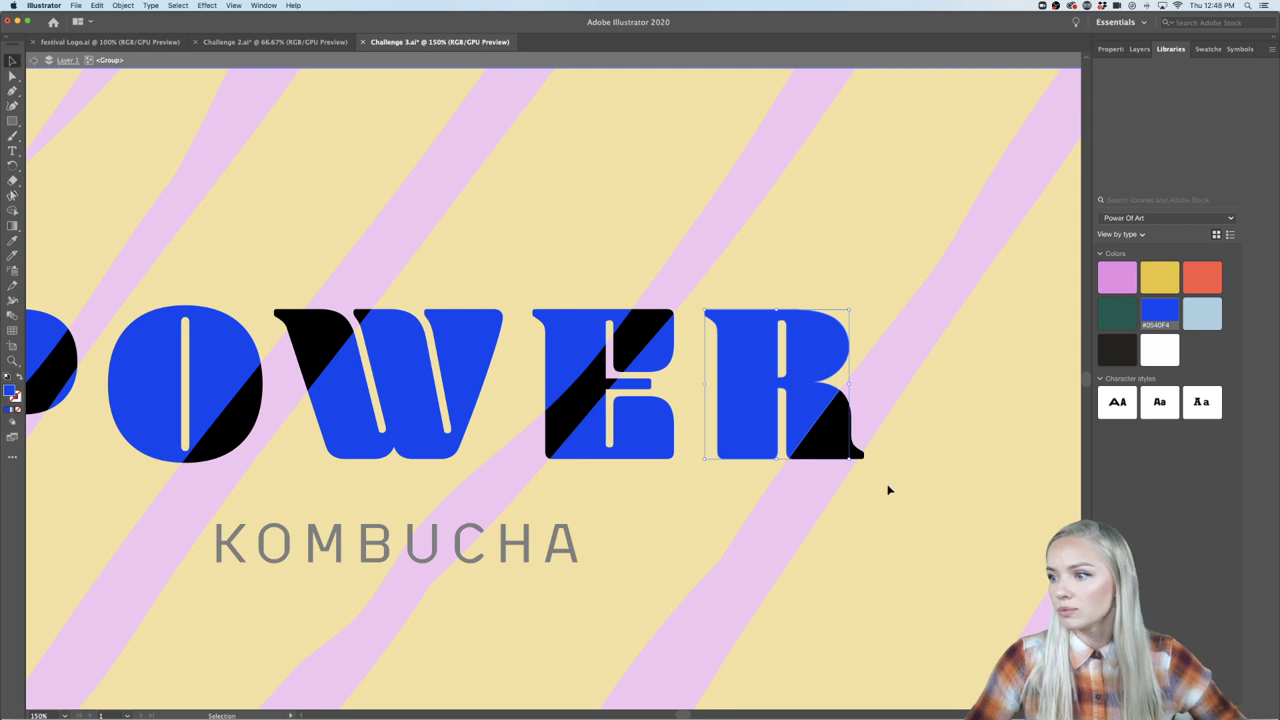
{"action": "left_click", "coordinate": [868, 462]}
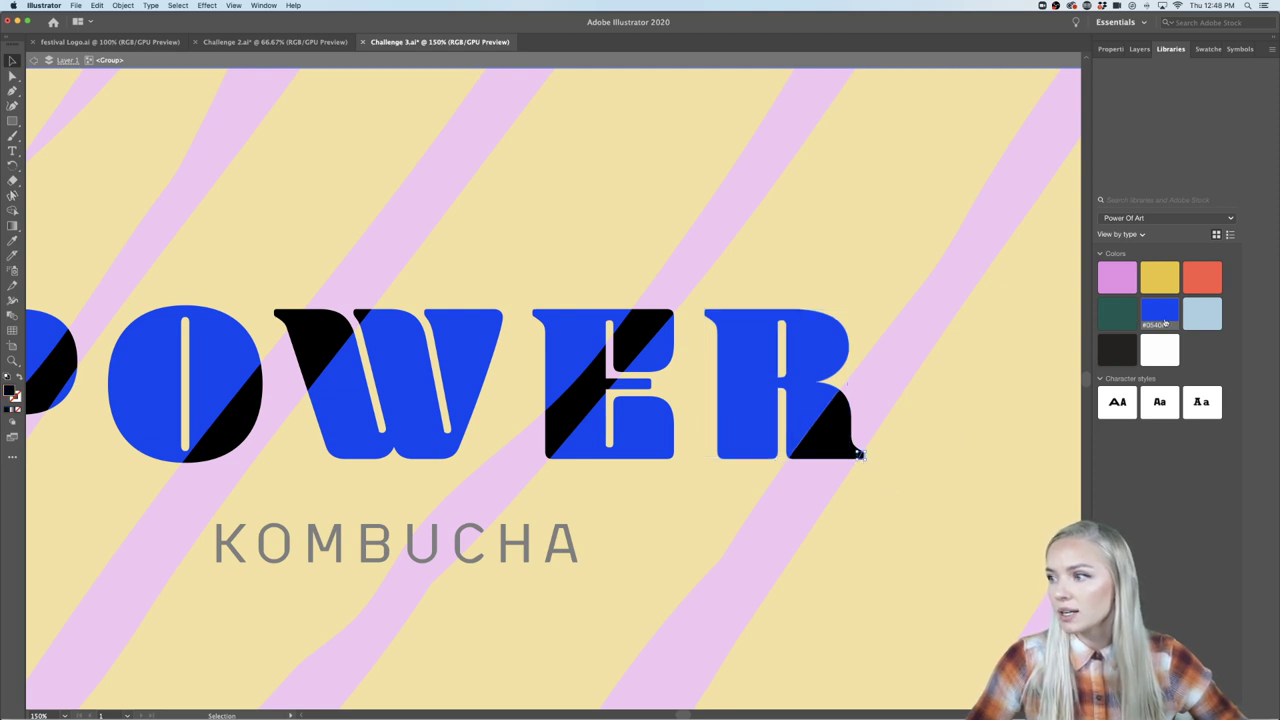
{"action": "key", "text": "ctrl+0"}
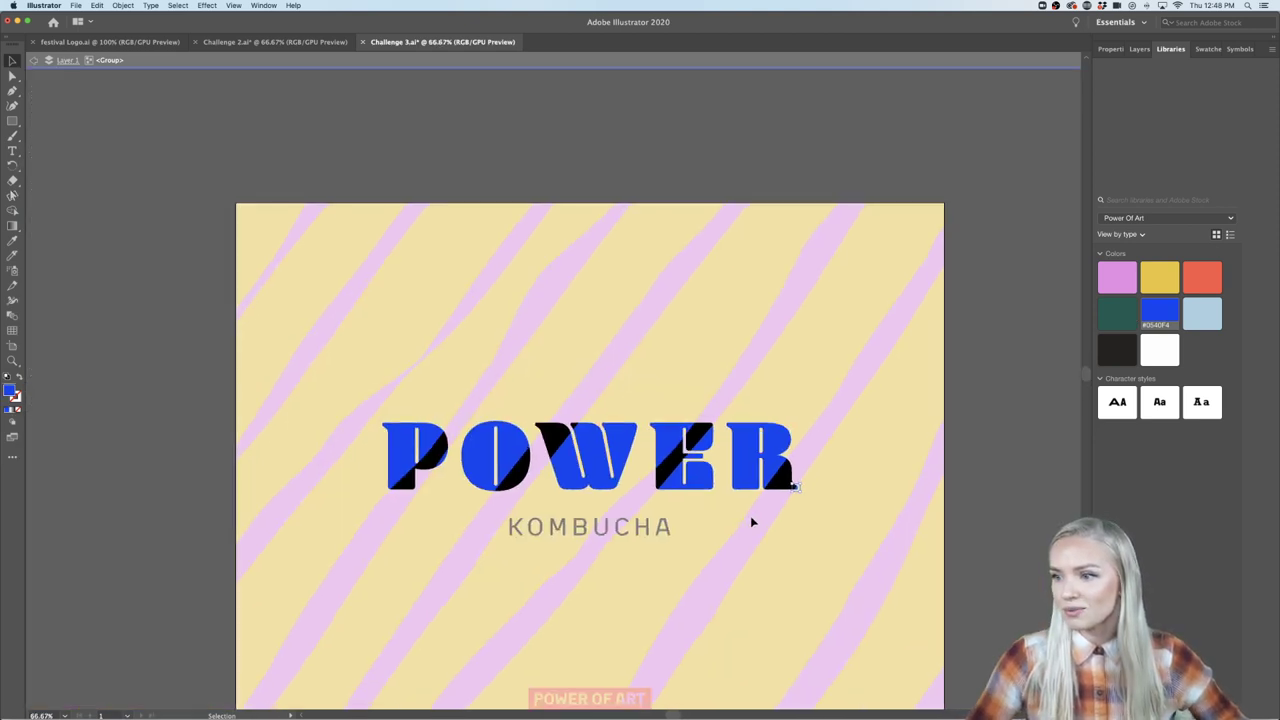
{"action": "double_click", "coordinate": [933, 474]}
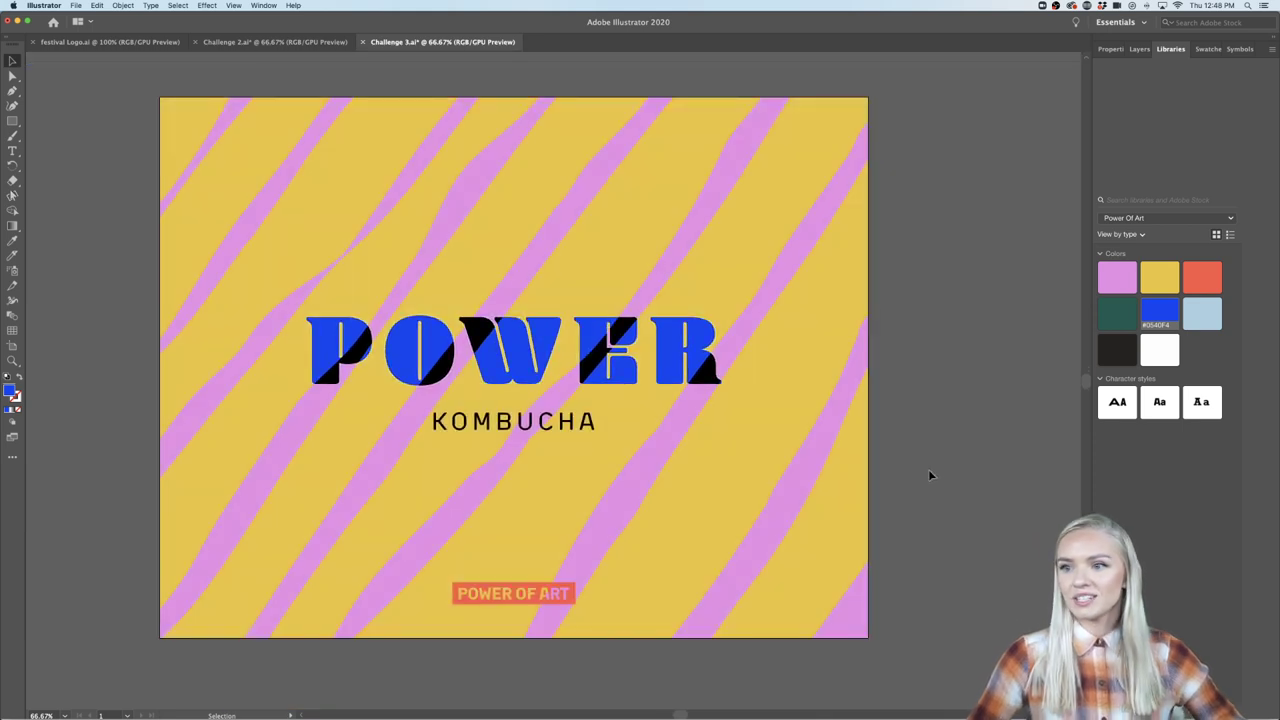
{"action": "scroll", "coordinate": [928, 469], "scroll_direction": "down", "scroll_amount": 1}
{"action": "scroll", "coordinate": [928, 469], "scroll_direction": "right", "scroll_amount": 2}
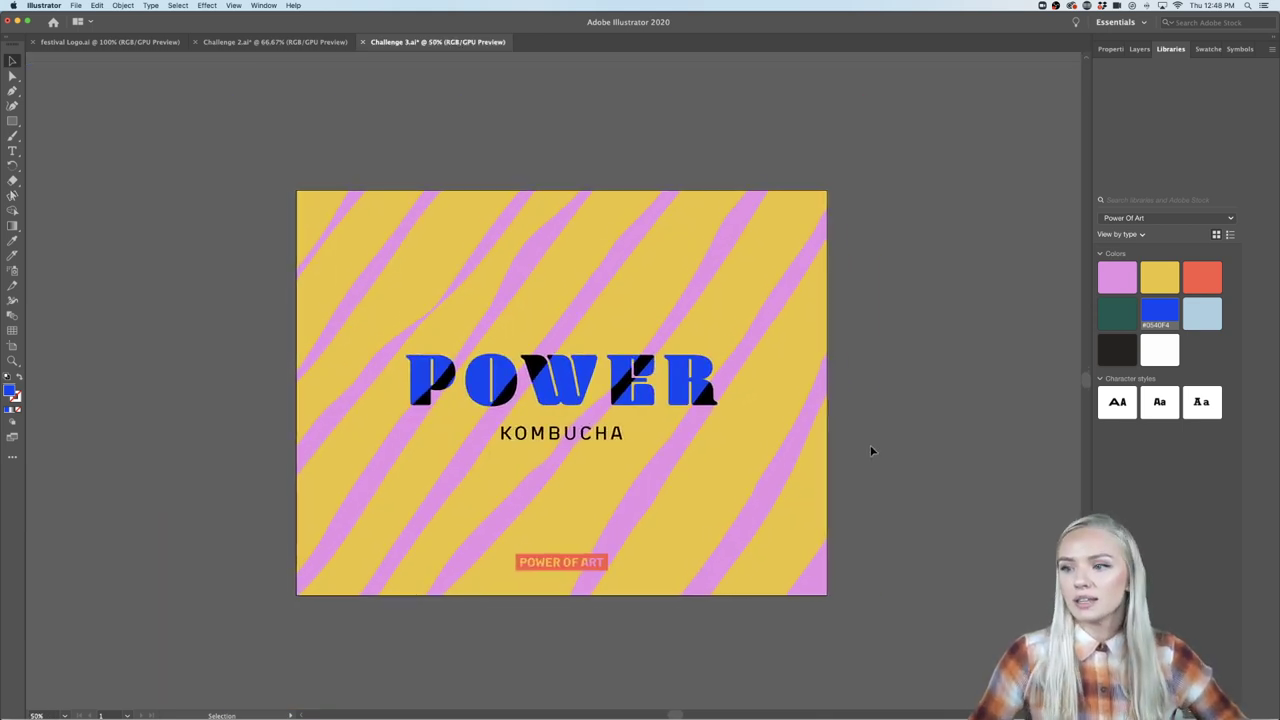
{"action": "scroll", "coordinate": [870, 450], "scroll_direction": "right", "scroll_amount": 2}
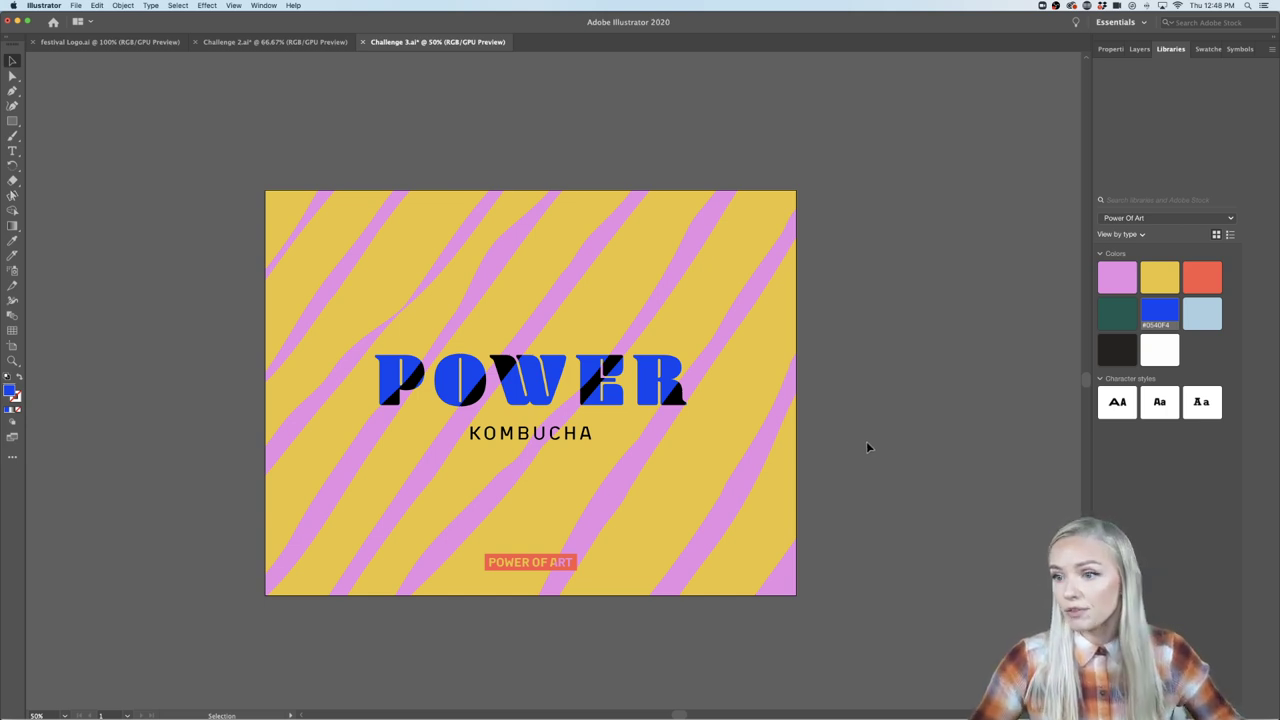
{"action": "scroll", "coordinate": [867, 447], "scroll_direction": "right", "scroll_amount": 2}
{"action": "left_click", "coordinate": [290, 41]}
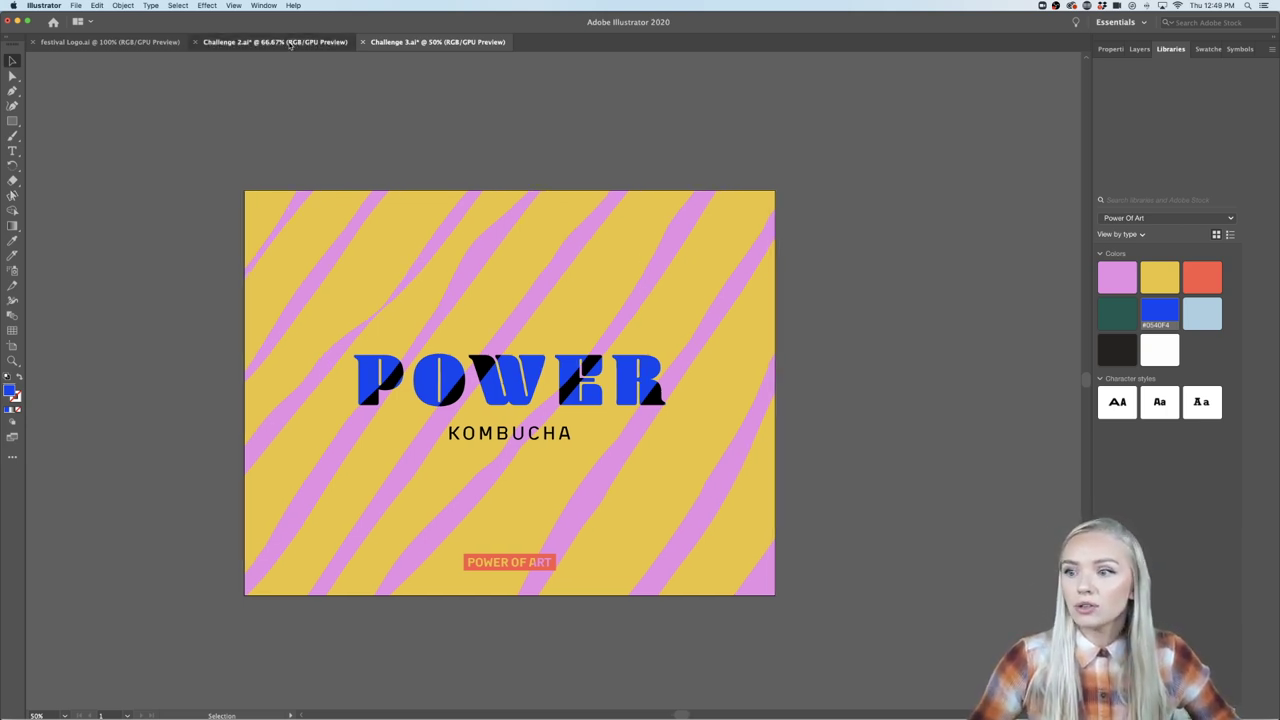
{"action": "left_click", "coordinate": [466, 42]}
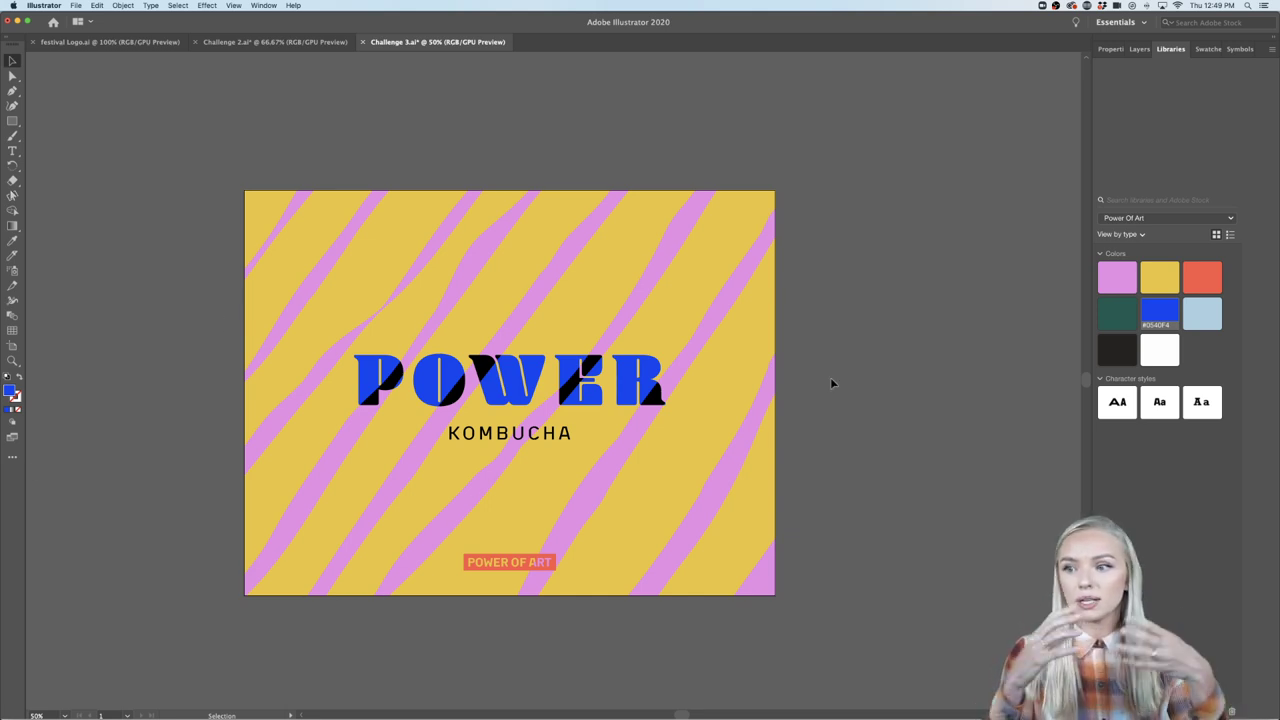
Turn the black slices of the R, E, W, O and P dark green #0C5C51.
{"action": "scroll", "coordinate": [593, 400], "scroll_direction": "up", "scroll_amount": 1}
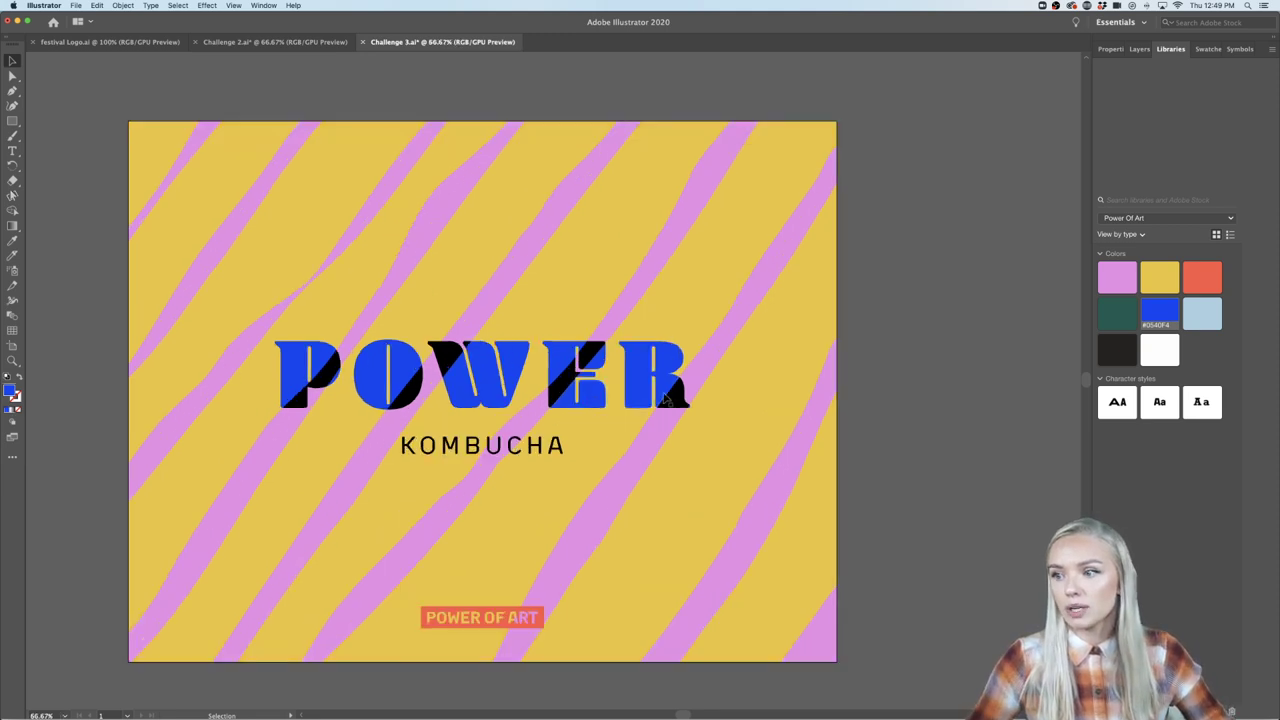
{"action": "left_click", "coordinate": [679, 401]}
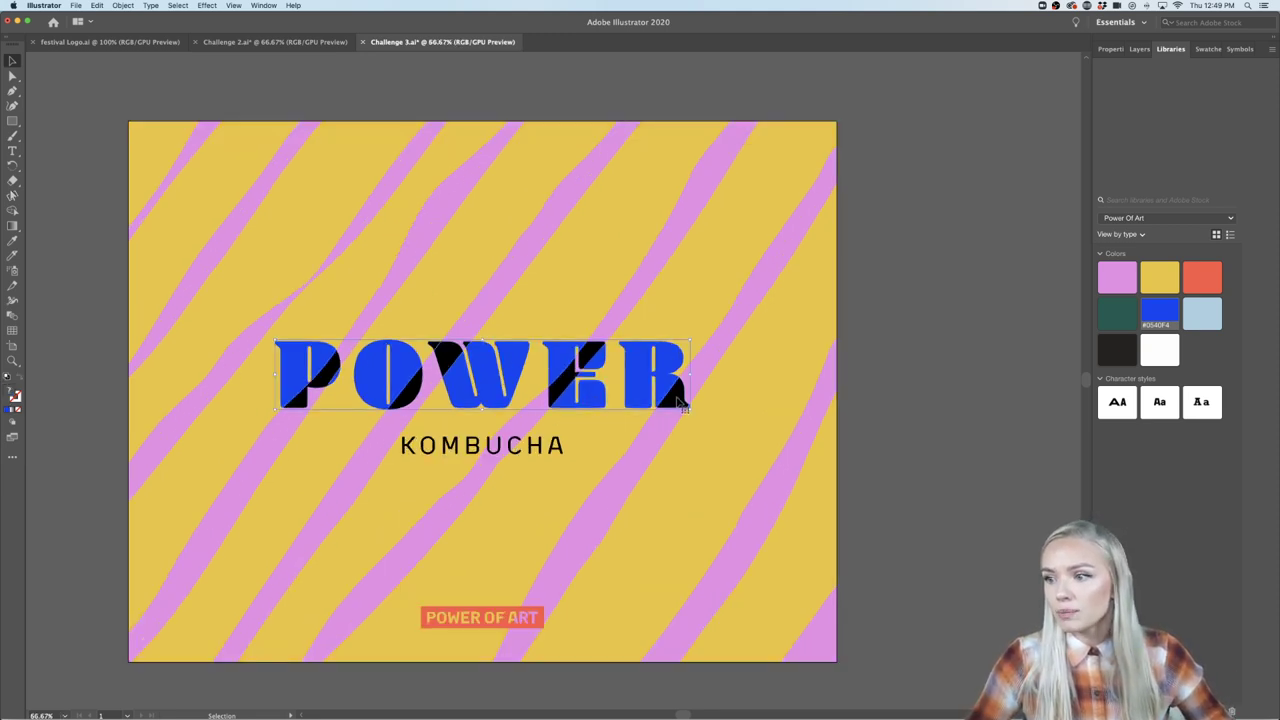
{"action": "double_click", "coordinate": [679, 401]}
{"action": "scroll", "coordinate": [679, 401], "scroll_direction": "up", "scroll_amount": 2}
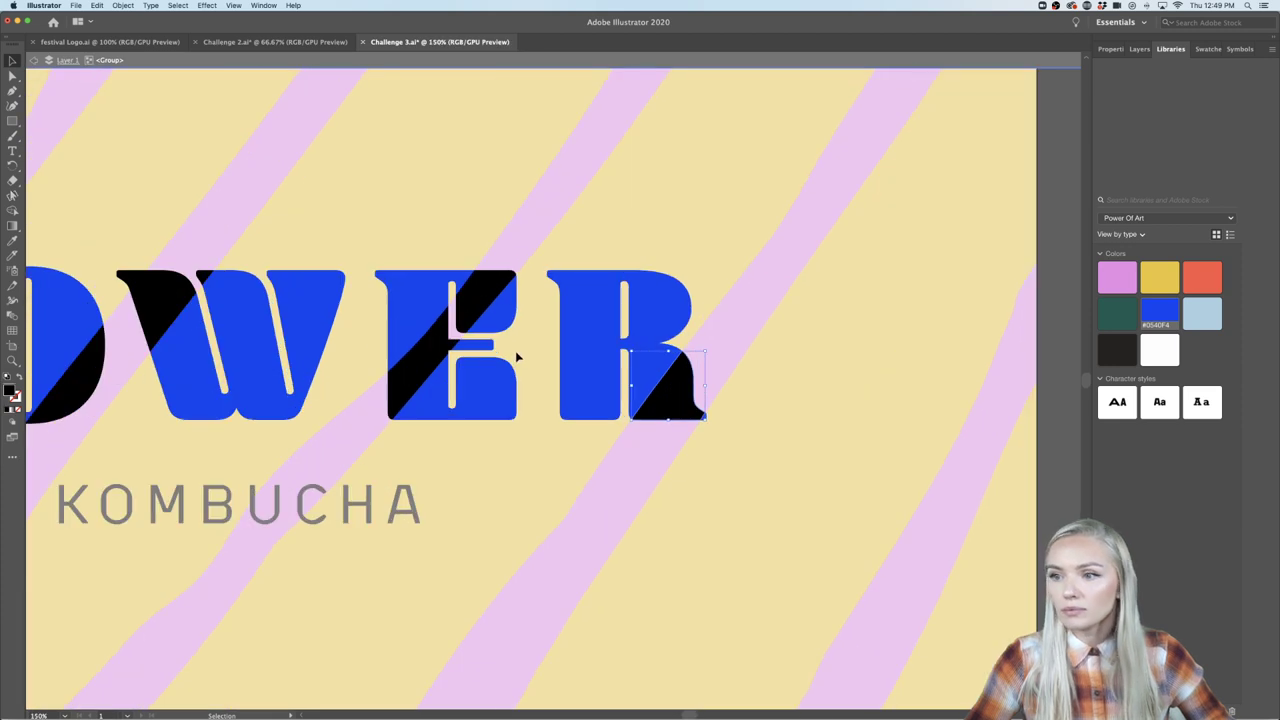
{"action": "left_click", "coordinate": [420, 368], "text": "shift"}
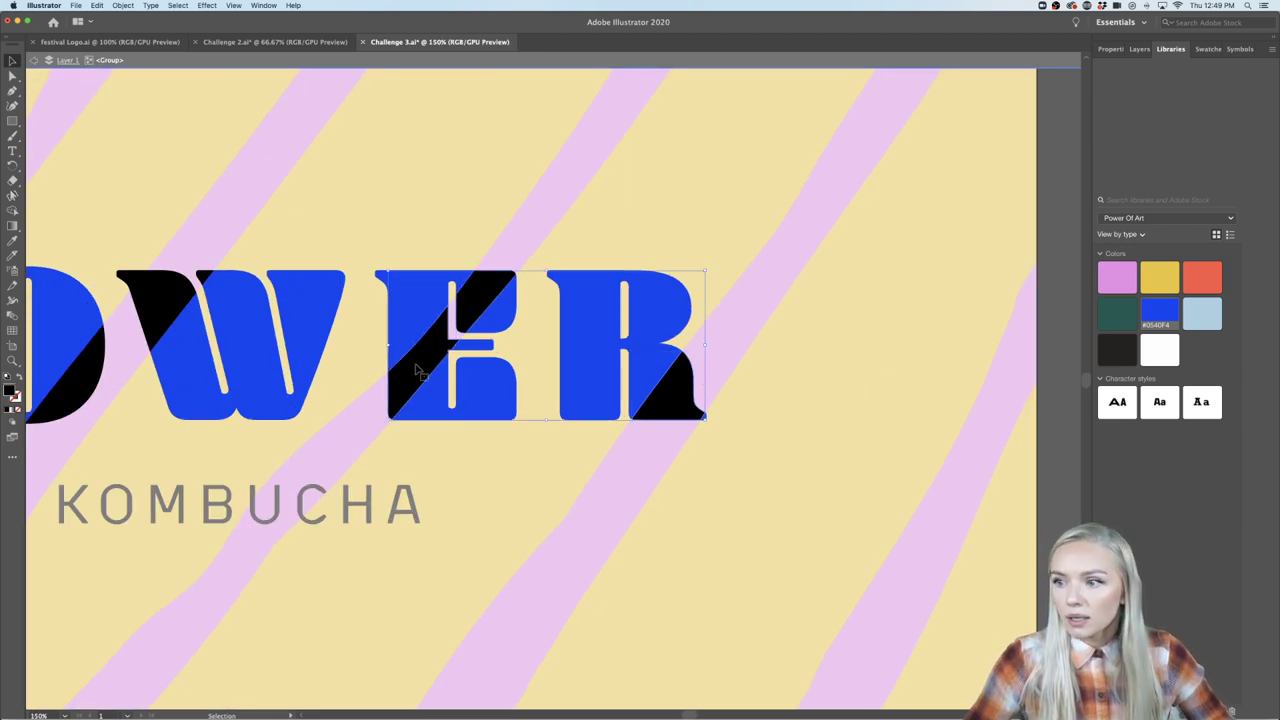
{"action": "scroll", "coordinate": [418, 370], "scroll_direction": "left", "scroll_amount": 3}
{"action": "left_click", "coordinate": [290, 285], "text": "shift"}
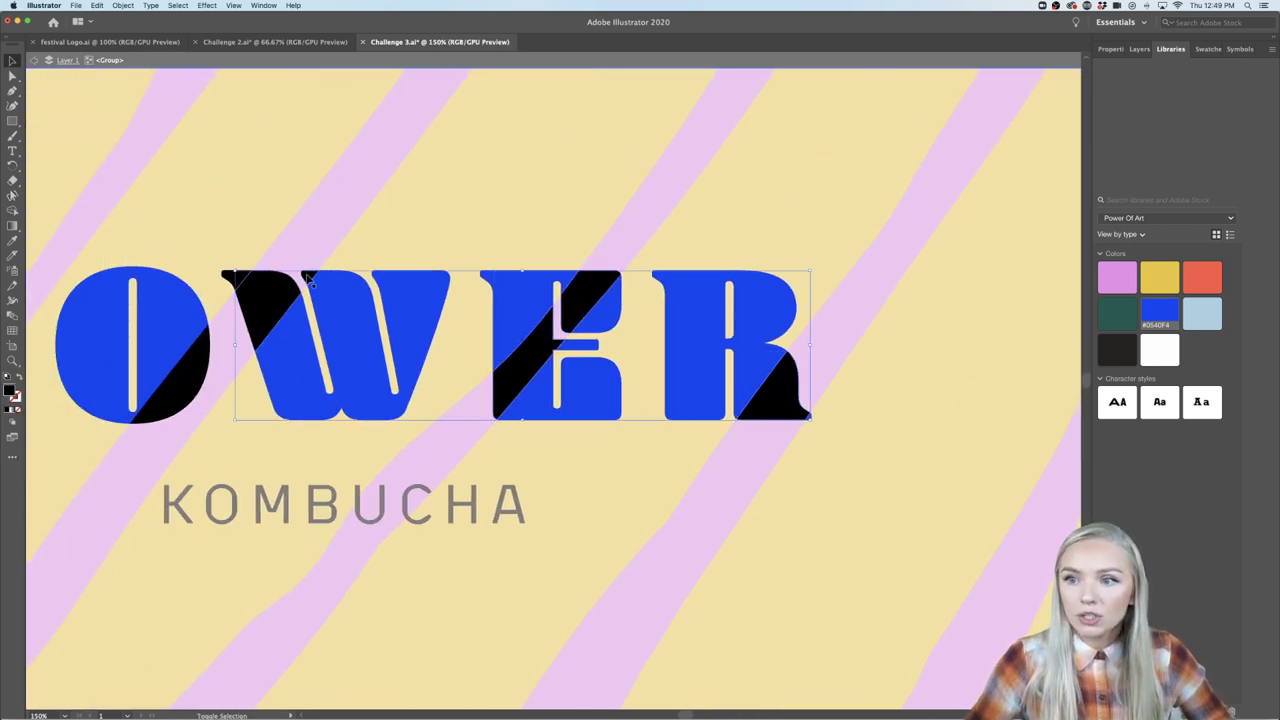
{"action": "scroll", "coordinate": [232, 314], "scroll_direction": "left", "scroll_amount": 2}
{"action": "left_click", "coordinate": [266, 370], "text": "shift"}
{"action": "scroll", "coordinate": [266, 370], "scroll_direction": "left", "scroll_amount": 2}
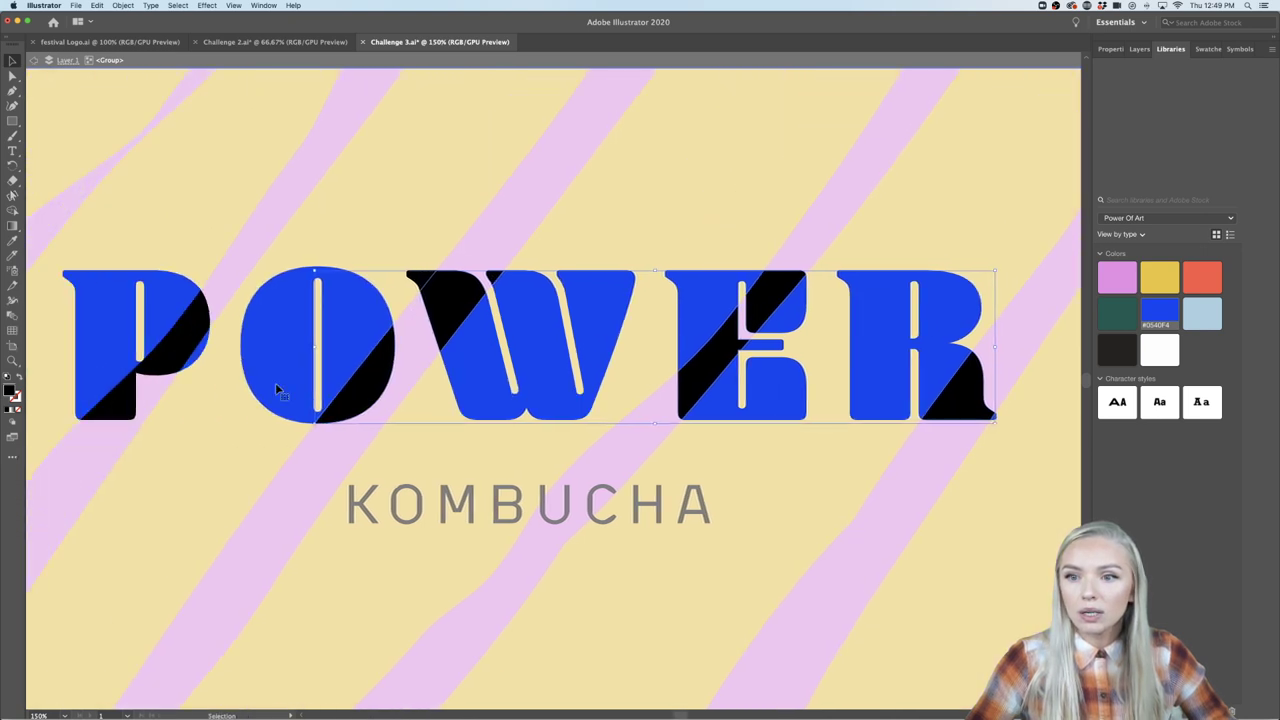
{"action": "scroll", "coordinate": [243, 362], "scroll_direction": "left", "scroll_amount": 2}
{"action": "left_click", "coordinate": [243, 362], "text": "shift"}
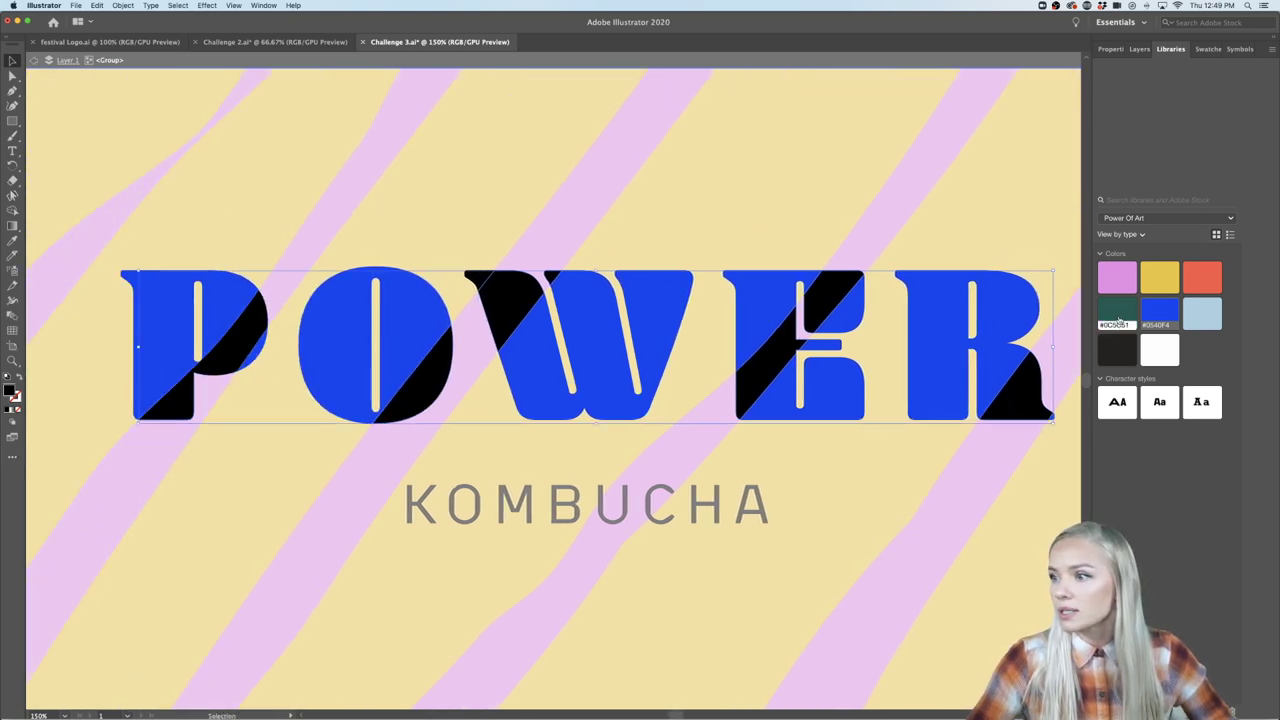
{"action": "left_click", "coordinate": [1116, 316]}
Recolor the small piece atop the W blue and exit the POWER group.
{"action": "scroll", "coordinate": [877, 449], "scroll_direction": "down", "scroll_amount": 5}
{"action": "scroll", "coordinate": [897, 438], "scroll_direction": "right", "scroll_amount": 2}
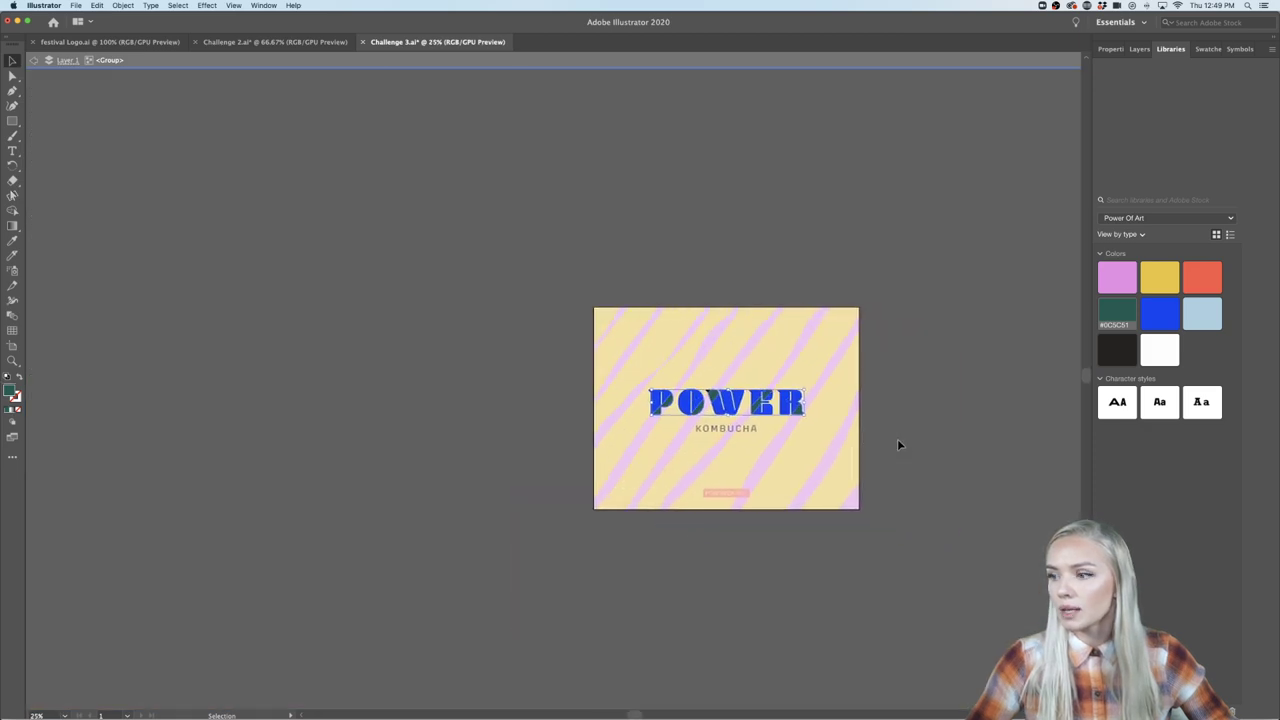
{"action": "scroll", "coordinate": [734, 386], "scroll_direction": "up", "scroll_amount": 4}
{"action": "scroll", "coordinate": [734, 386], "scroll_direction": "right", "scroll_amount": 2}
{"action": "scroll", "coordinate": [734, 386], "scroll_direction": "right", "scroll_amount": 2}
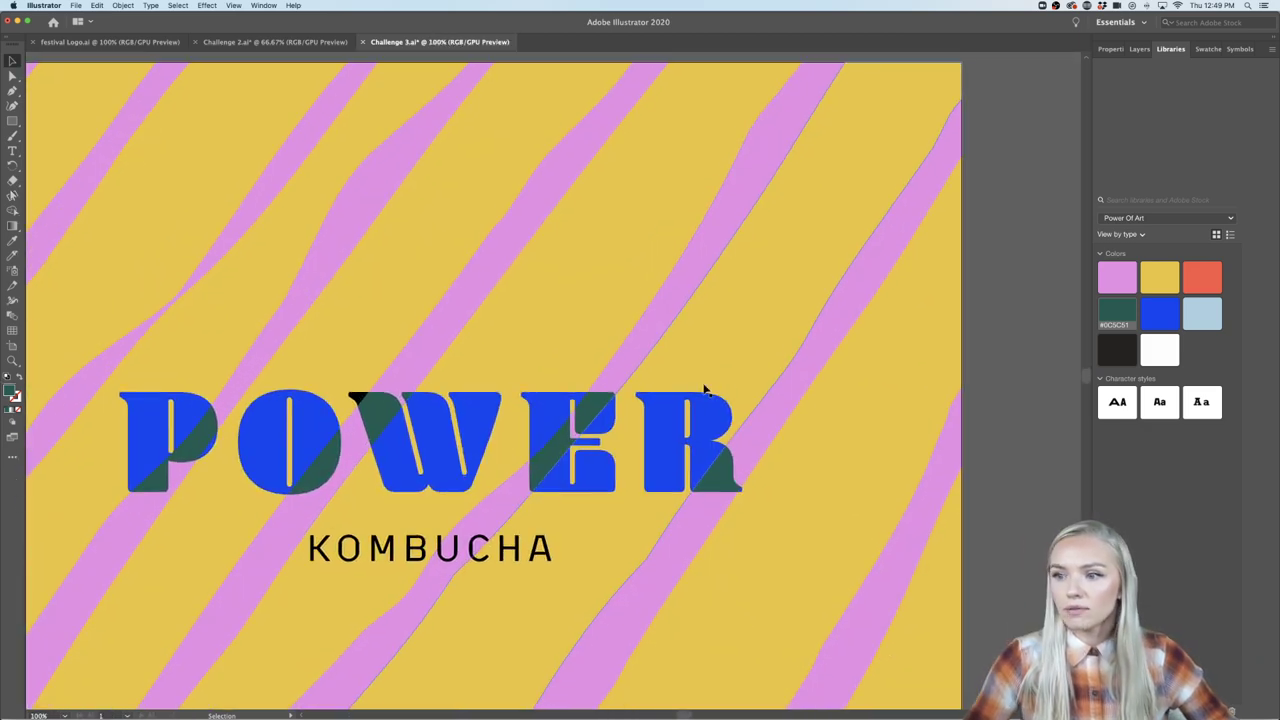
{"action": "double_click", "coordinate": [362, 400]}
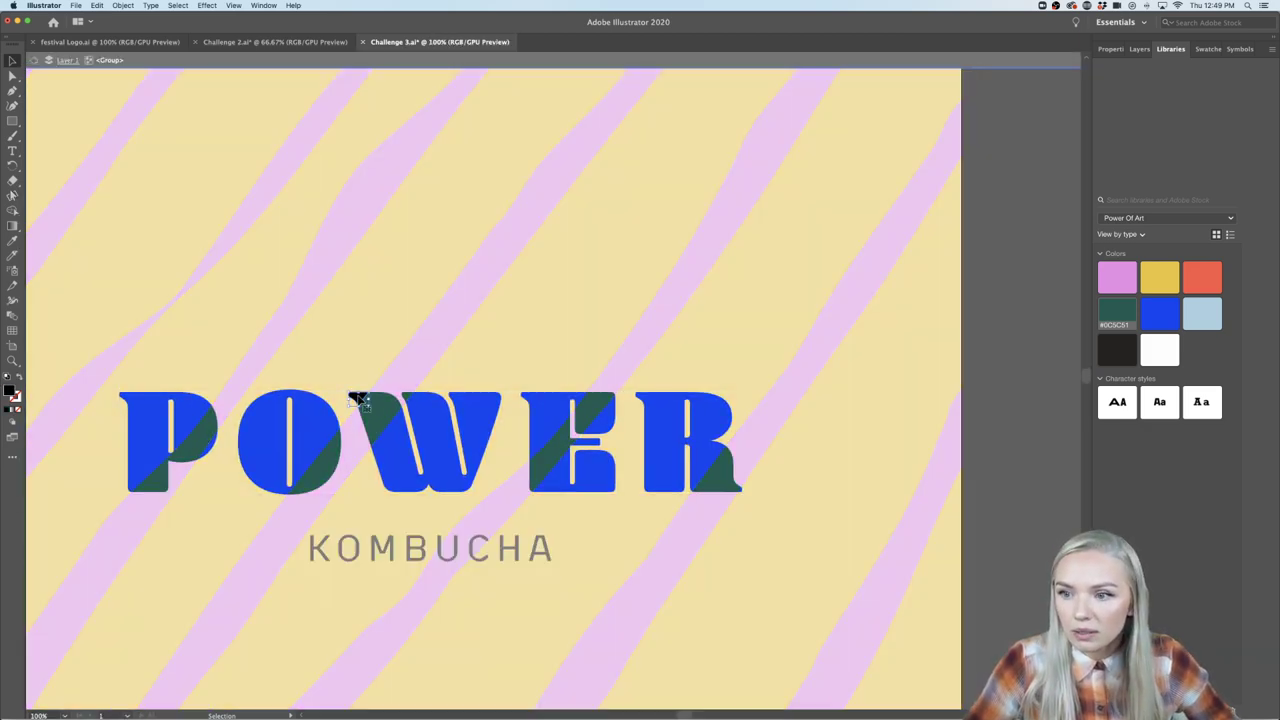
{"action": "left_click", "coordinate": [1158, 313]}
{"action": "double_click", "coordinate": [1010, 480]}
{"action": "key", "text": "super+minus"}
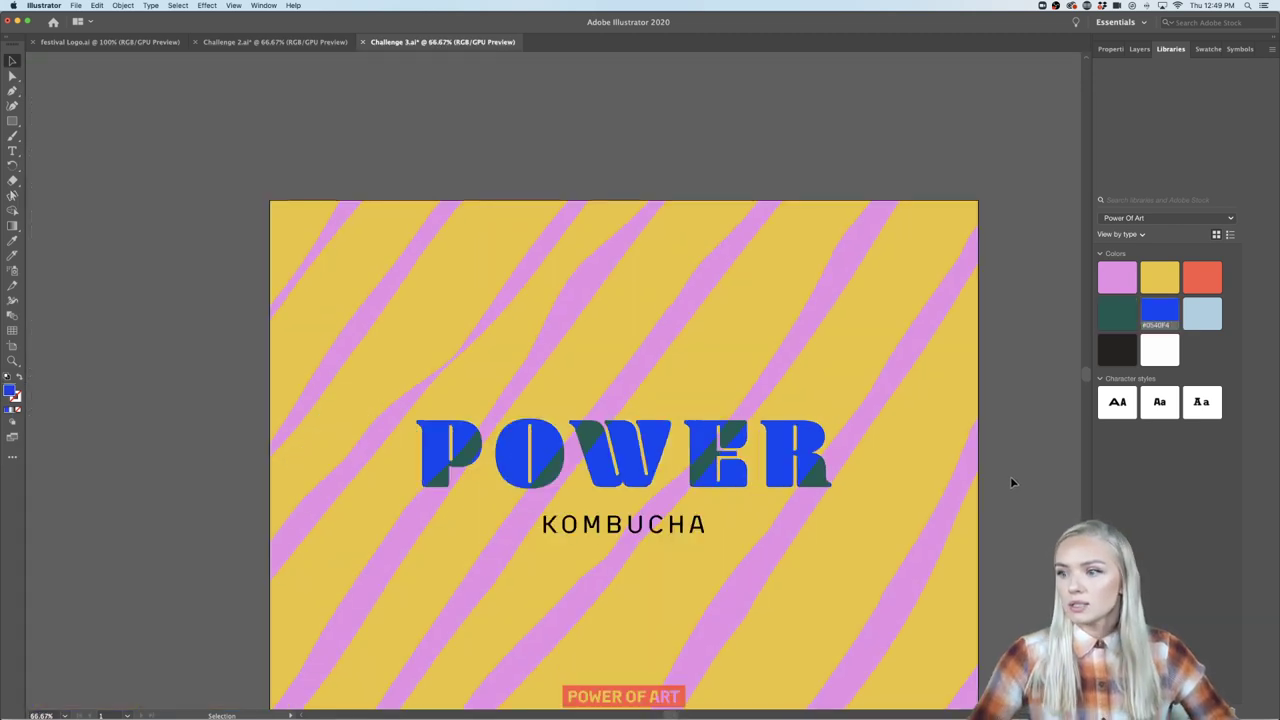
{"action": "scroll", "coordinate": [1009, 481], "scroll_direction": "down", "scroll_amount": 3}
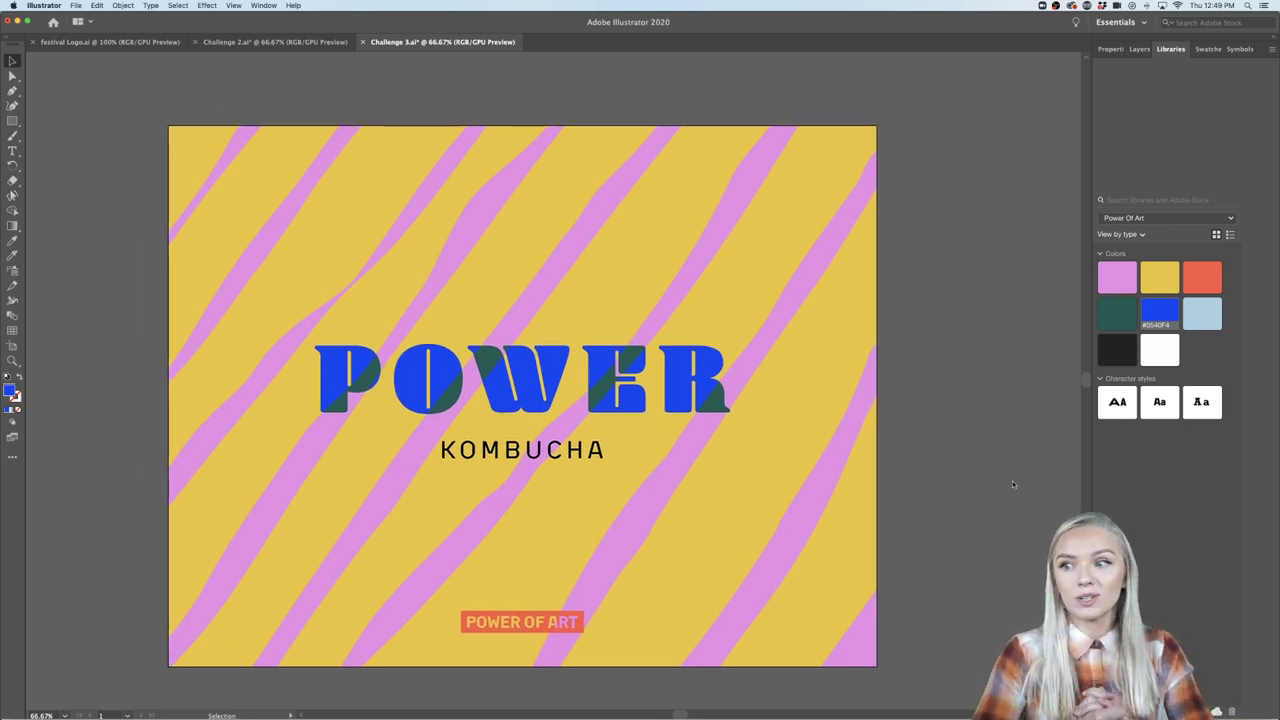
{"action": "scroll", "coordinate": [980, 460], "scroll_direction": "right", "scroll_amount": 2}
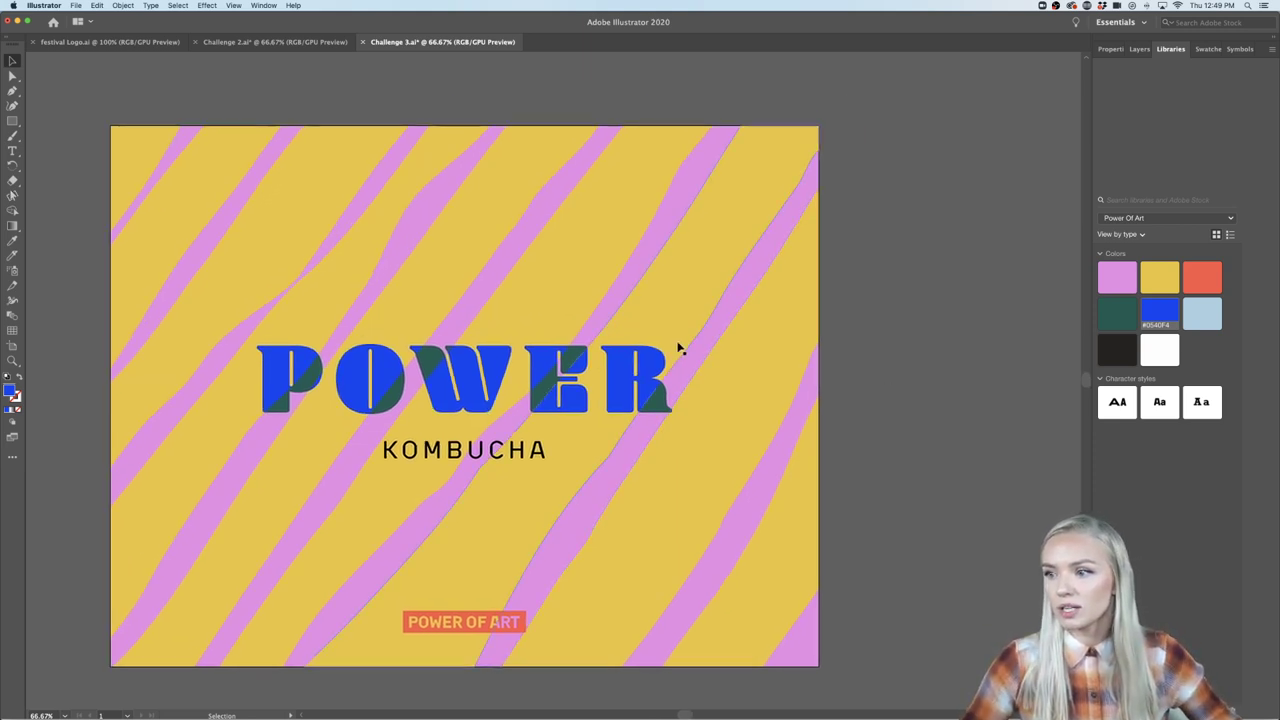
Type a ® symbol to the right of the R and color it library blue.
{"action": "scroll", "coordinate": [677, 346], "scroll_direction": "up", "scroll_amount": 2}
{"action": "scroll", "coordinate": [177, 237], "scroll_direction": "right", "scroll_amount": 1}
{"action": "key", "text": "t"}
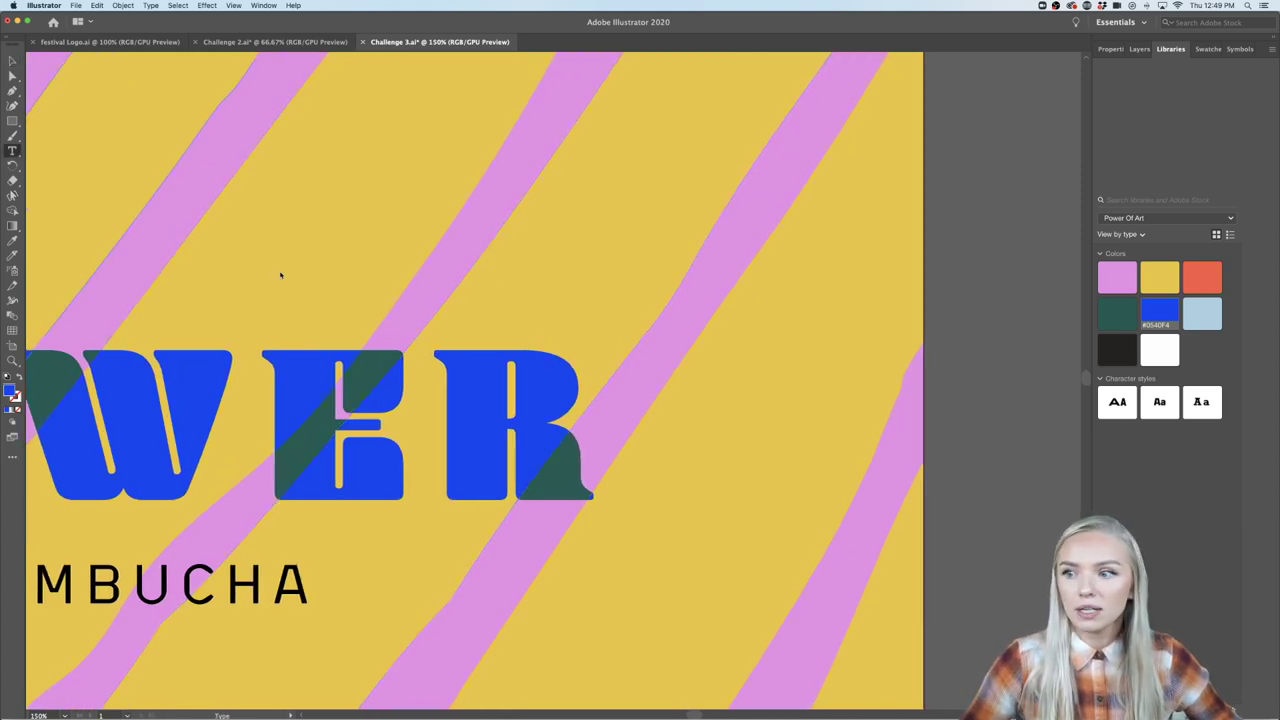
{"action": "left_click_drag", "start_coordinate": [601, 342], "coordinate": [728, 416]}
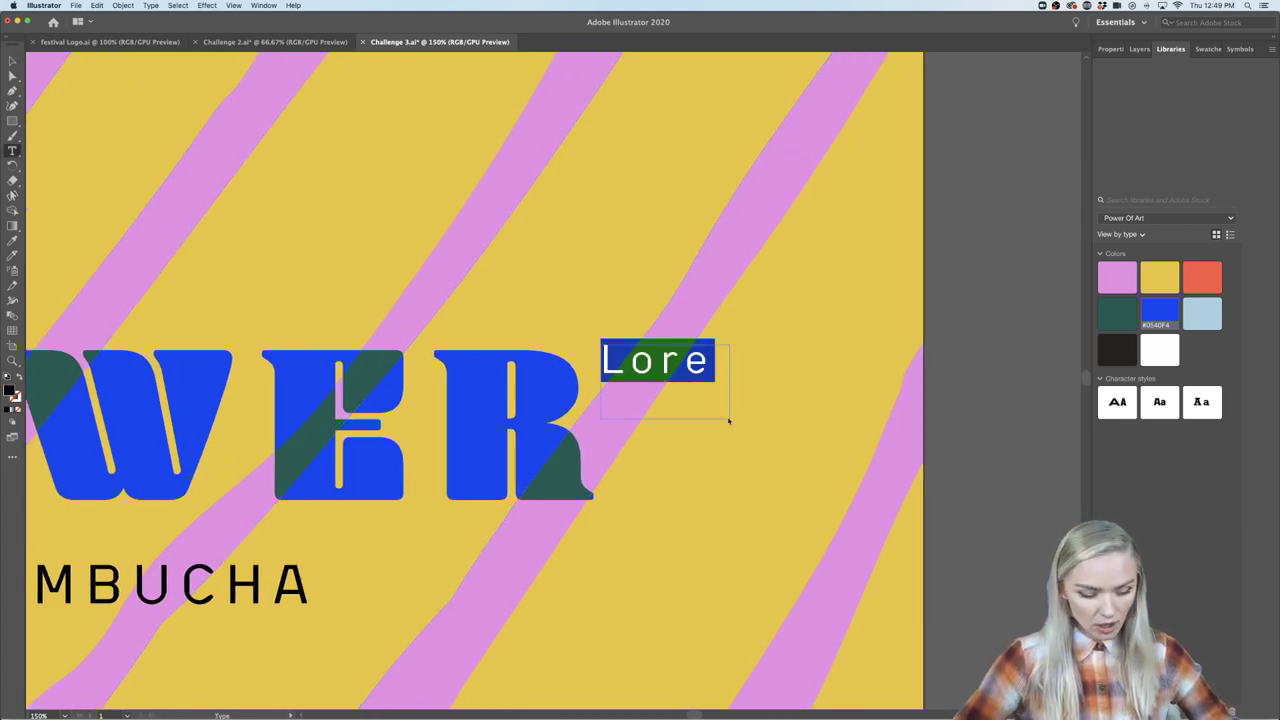
{"action": "key", "text": "ctrl+r"}
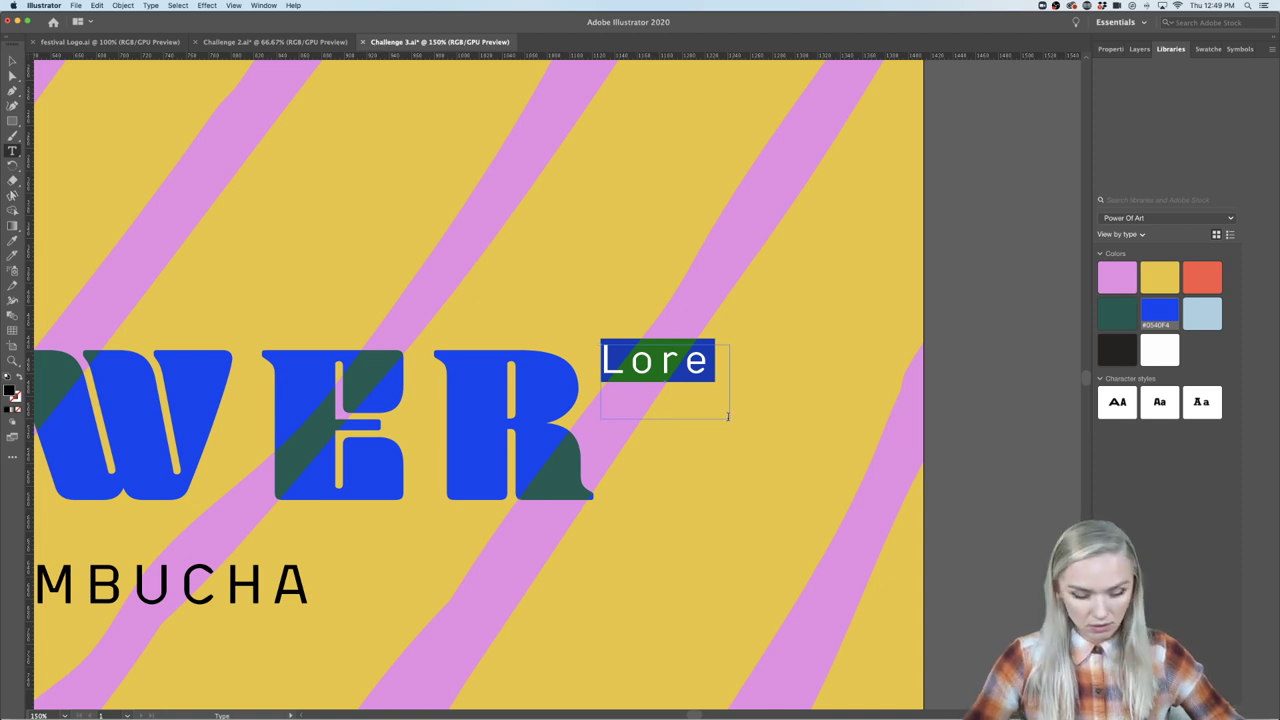
{"action": "type", "text": "®"}
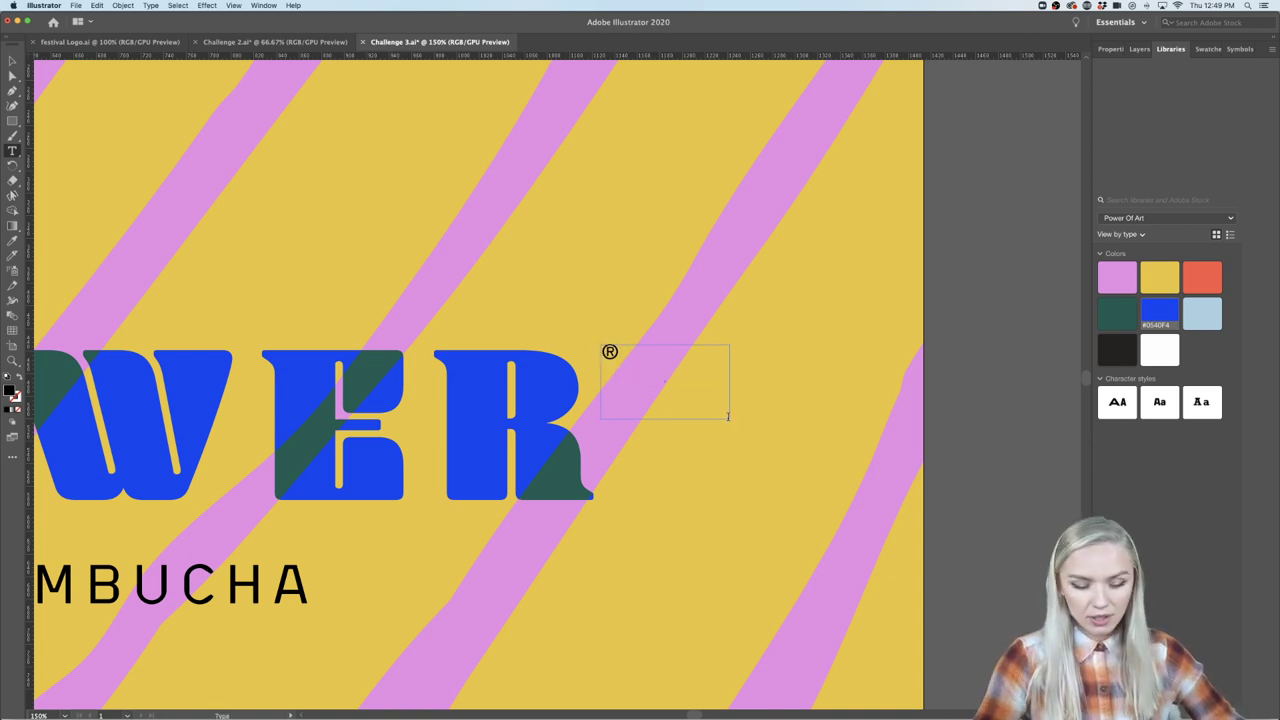
{"action": "left_click_drag", "start_coordinate": [728, 416], "coordinate": [547, 348]}
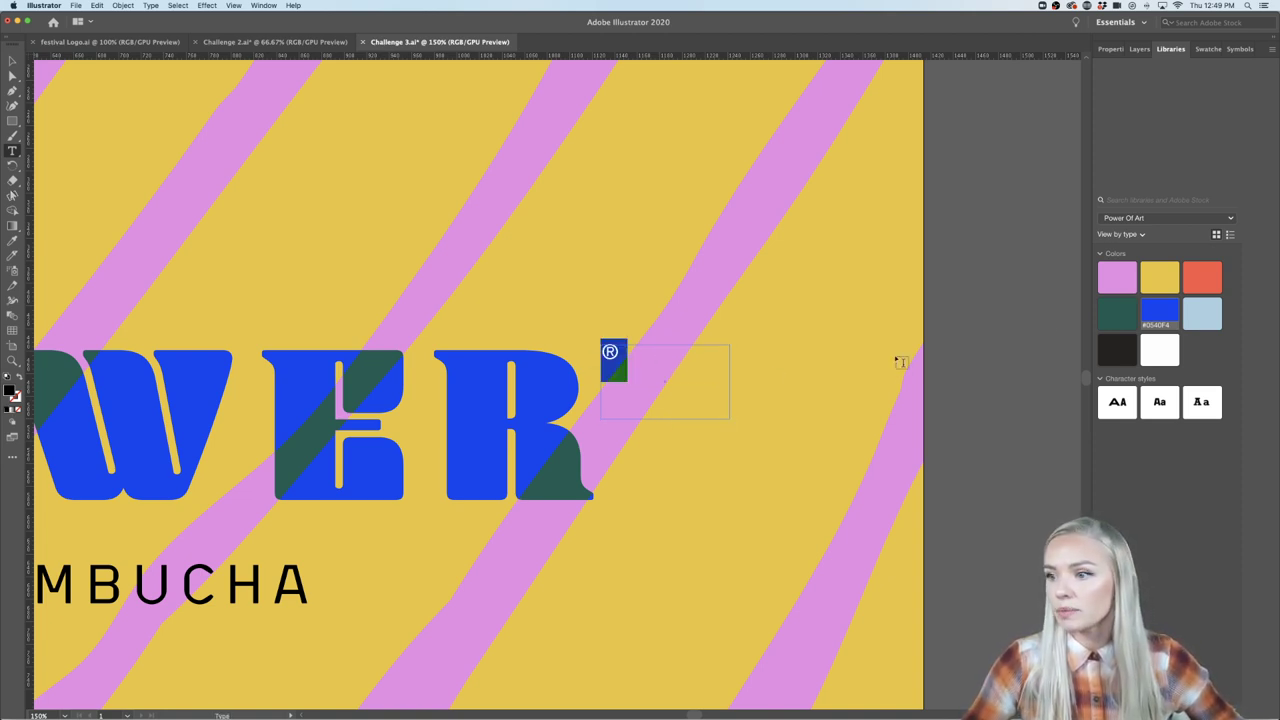
{"action": "left_click", "coordinate": [1158, 310]}
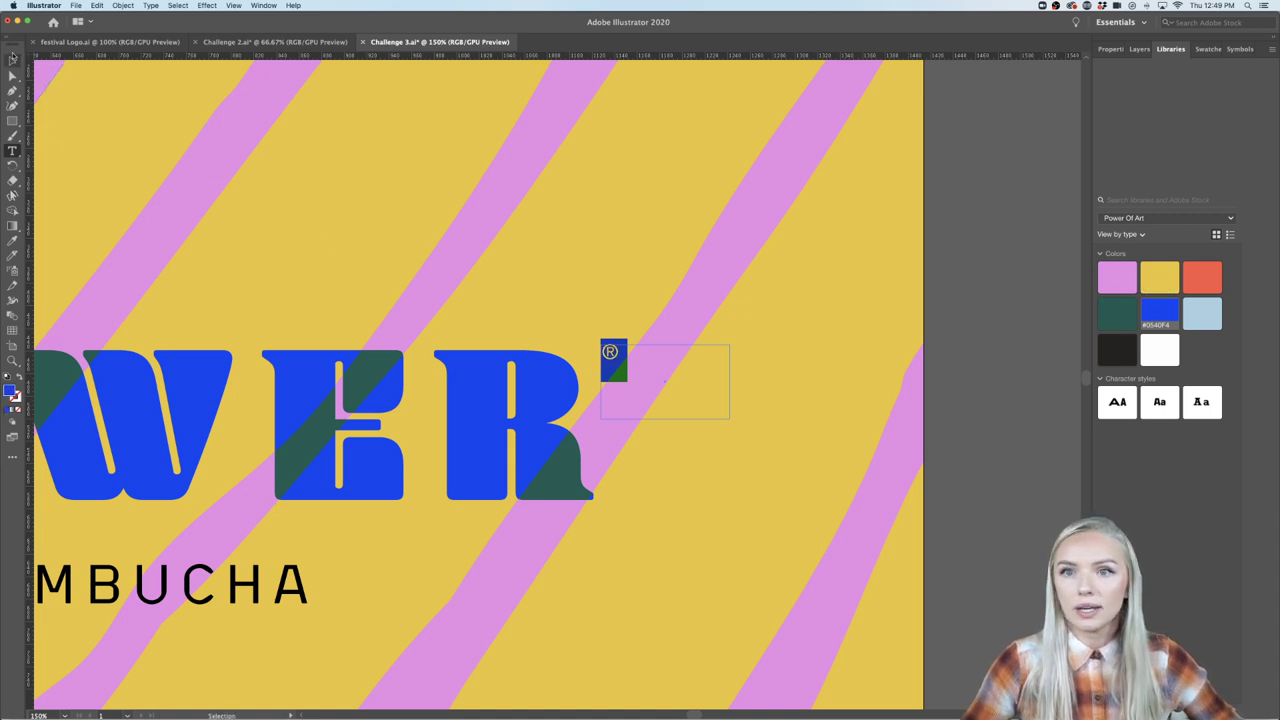
Nudge the ® slightly lower beside the R.
{"action": "left_click", "coordinate": [12, 61]}
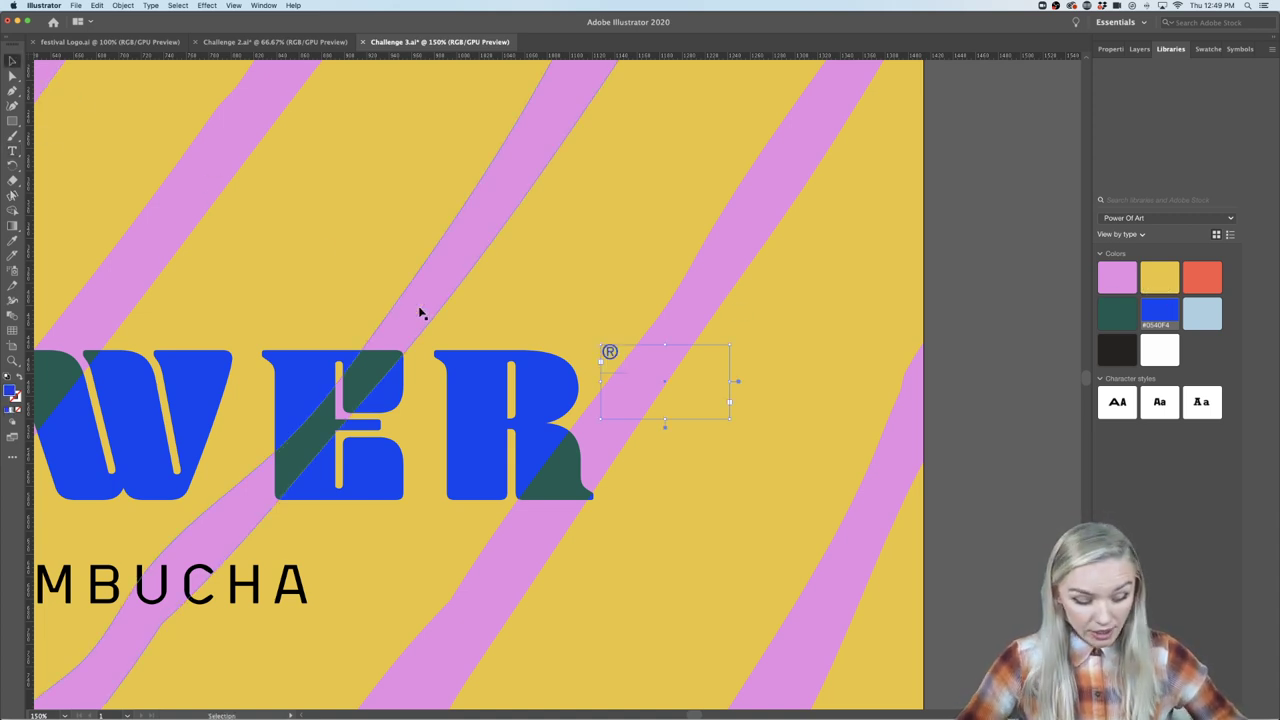
{"action": "left_click", "coordinate": [421, 313]}
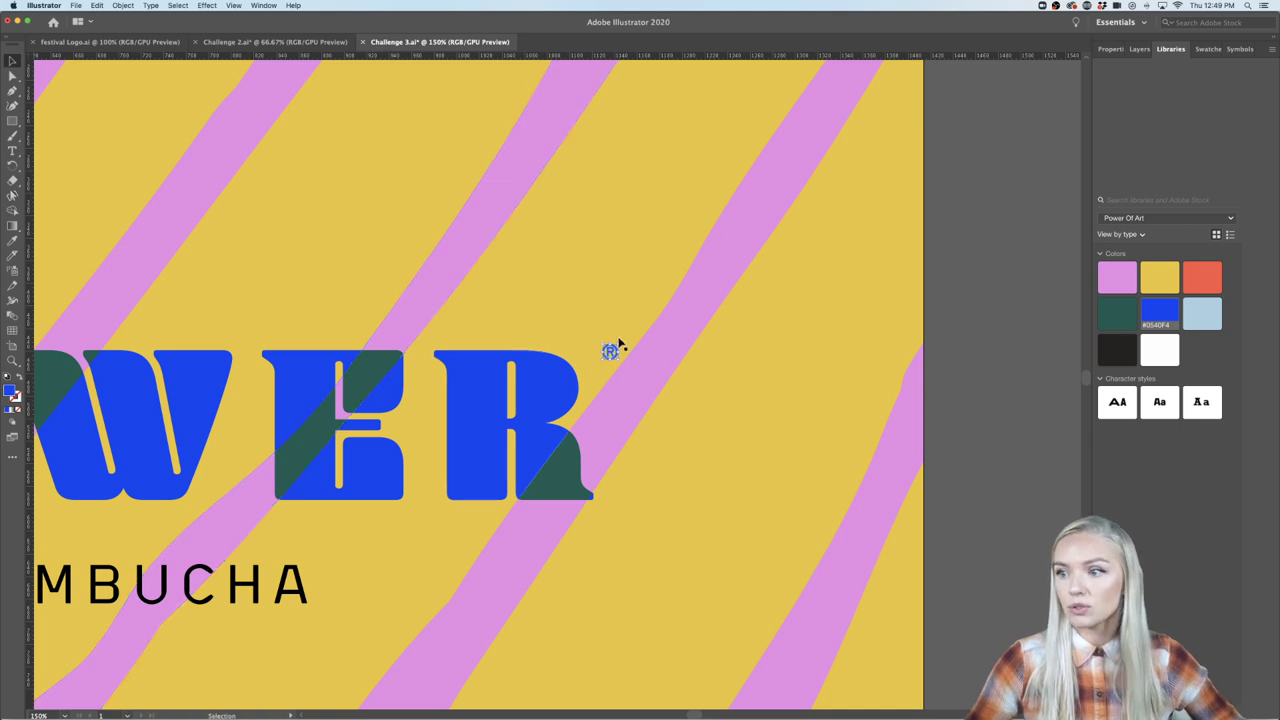
{"action": "scroll", "coordinate": [615, 352], "scroll_direction": "up", "scroll_amount": 5}
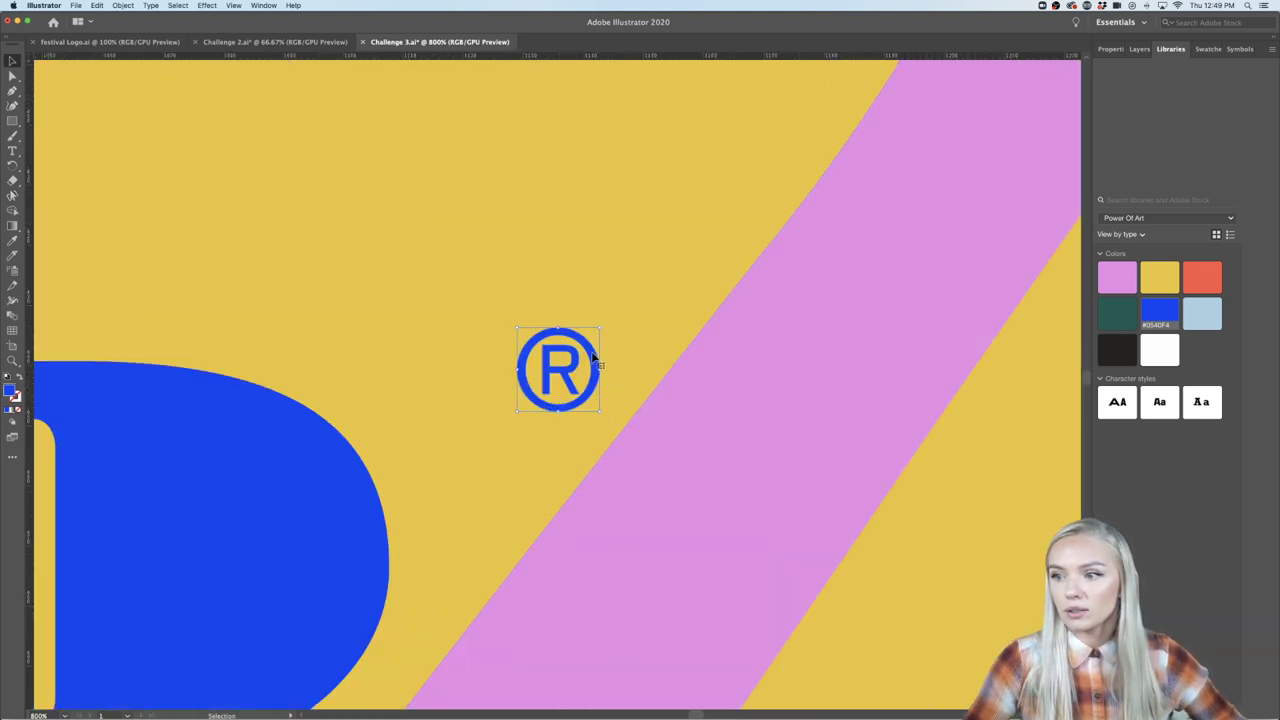
{"action": "left_click_drag", "start_coordinate": [592, 356], "coordinate": [592, 372]}
{"action": "scroll", "coordinate": [592, 372], "scroll_direction": "down", "scroll_amount": 2}
{"action": "scroll", "coordinate": [643, 406], "scroll_direction": "down", "scroll_amount": 5}
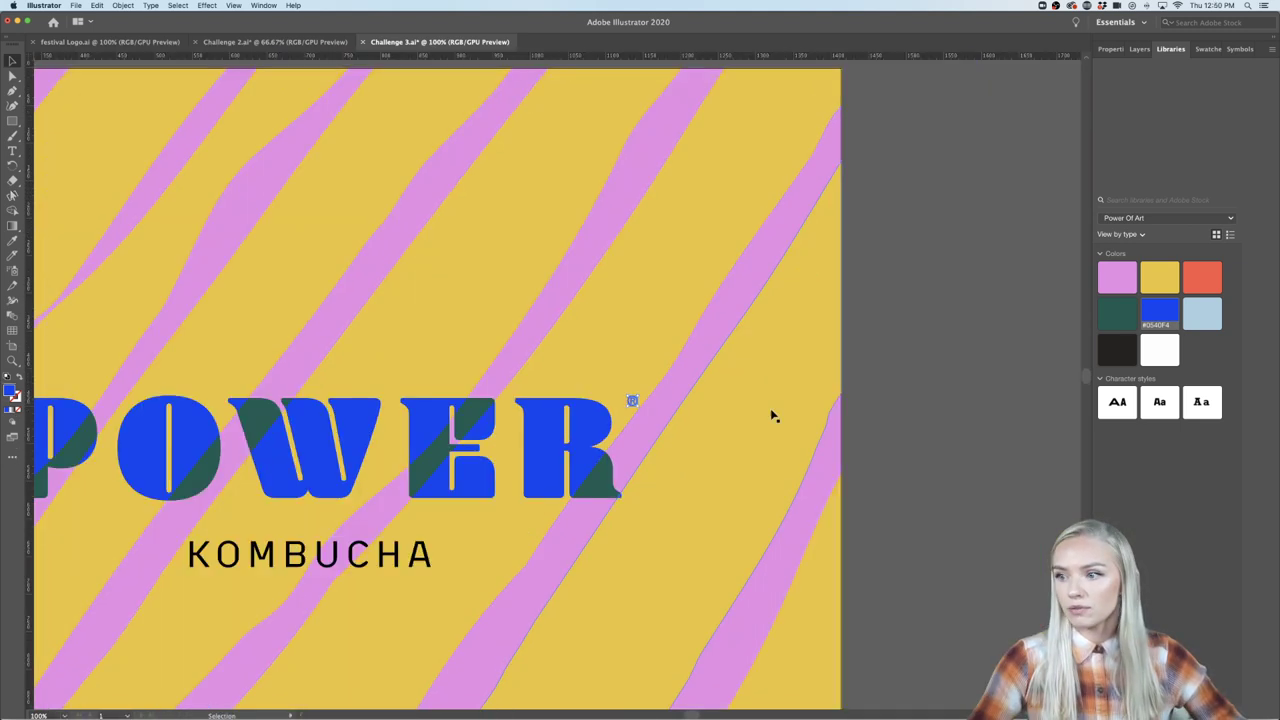
{"action": "scroll", "coordinate": [905, 409], "scroll_direction": "down", "scroll_amount": 2}
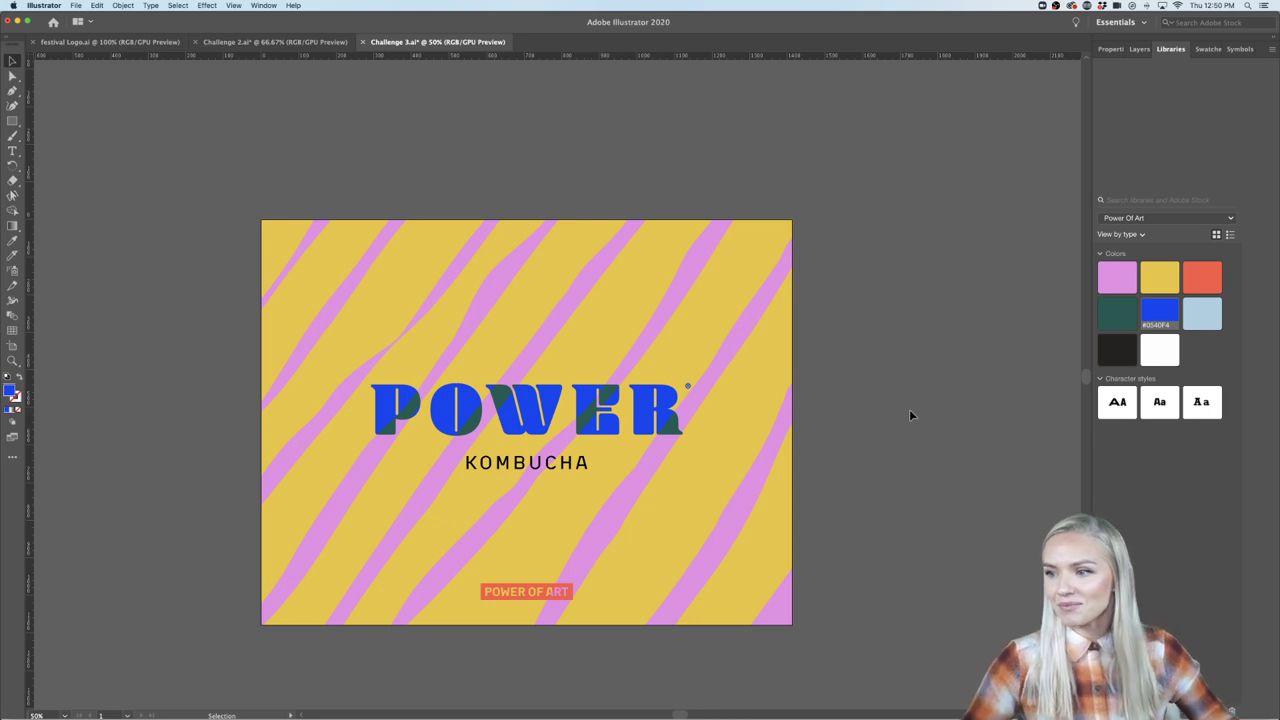
{"action": "scroll", "coordinate": [909, 409], "scroll_direction": "left", "scroll_amount": 1}
{"action": "scroll", "coordinate": [909, 414], "scroll_direction": "right", "scroll_amount": 2}
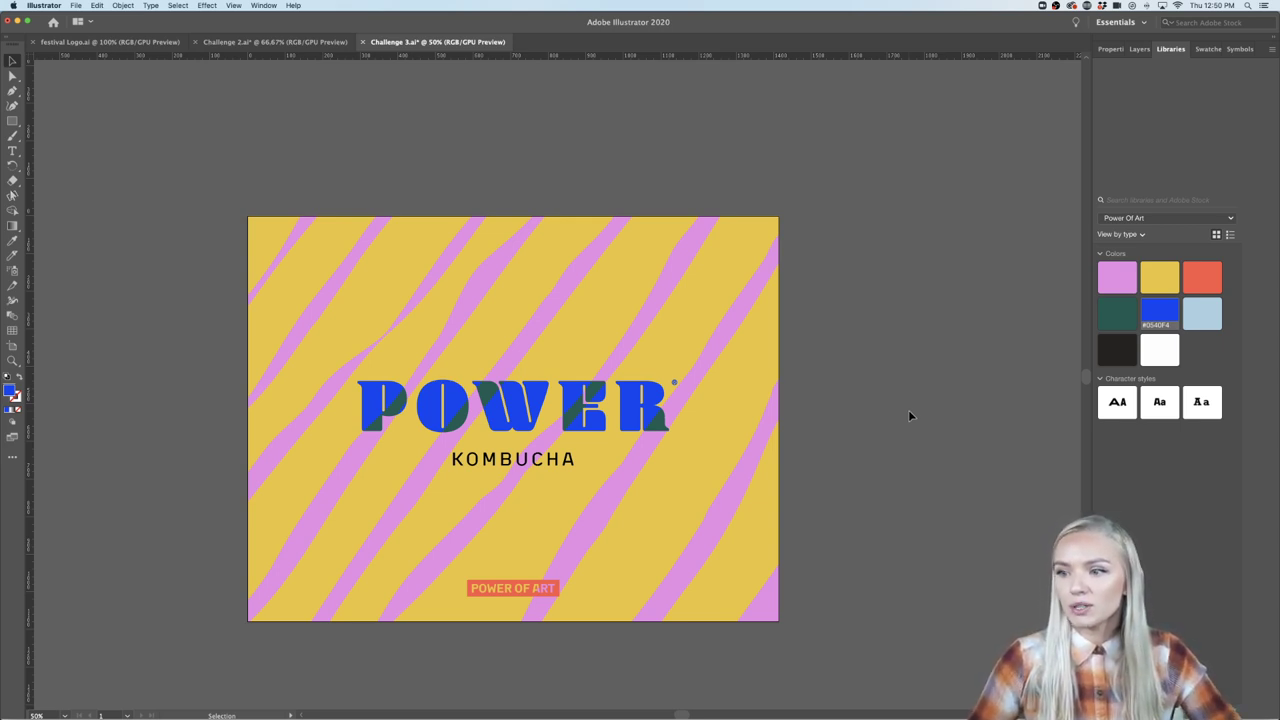
Export the artboard as JPG to the Desktop via Export for Screens, replacing the existing file.
{"action": "left_click", "coordinate": [76, 6]}
{"action": "mouse_move", "coordinate": [88, 187]}
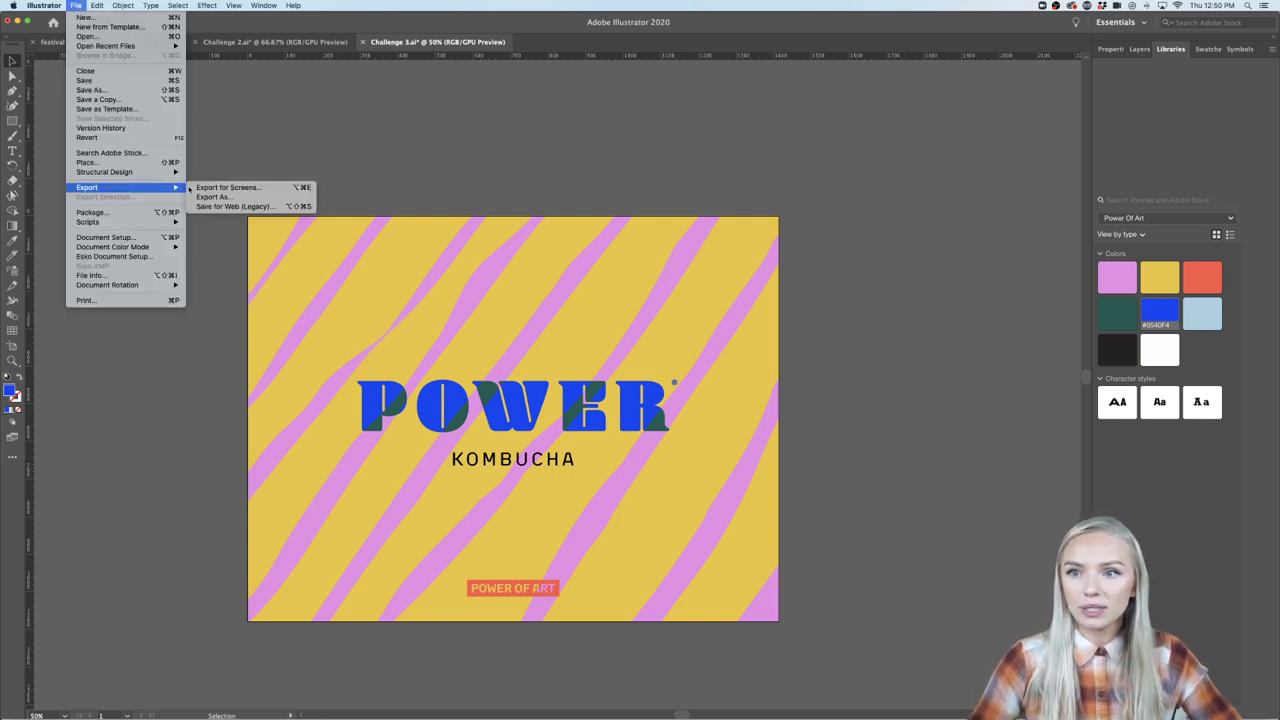
{"action": "left_click", "coordinate": [228, 187]}
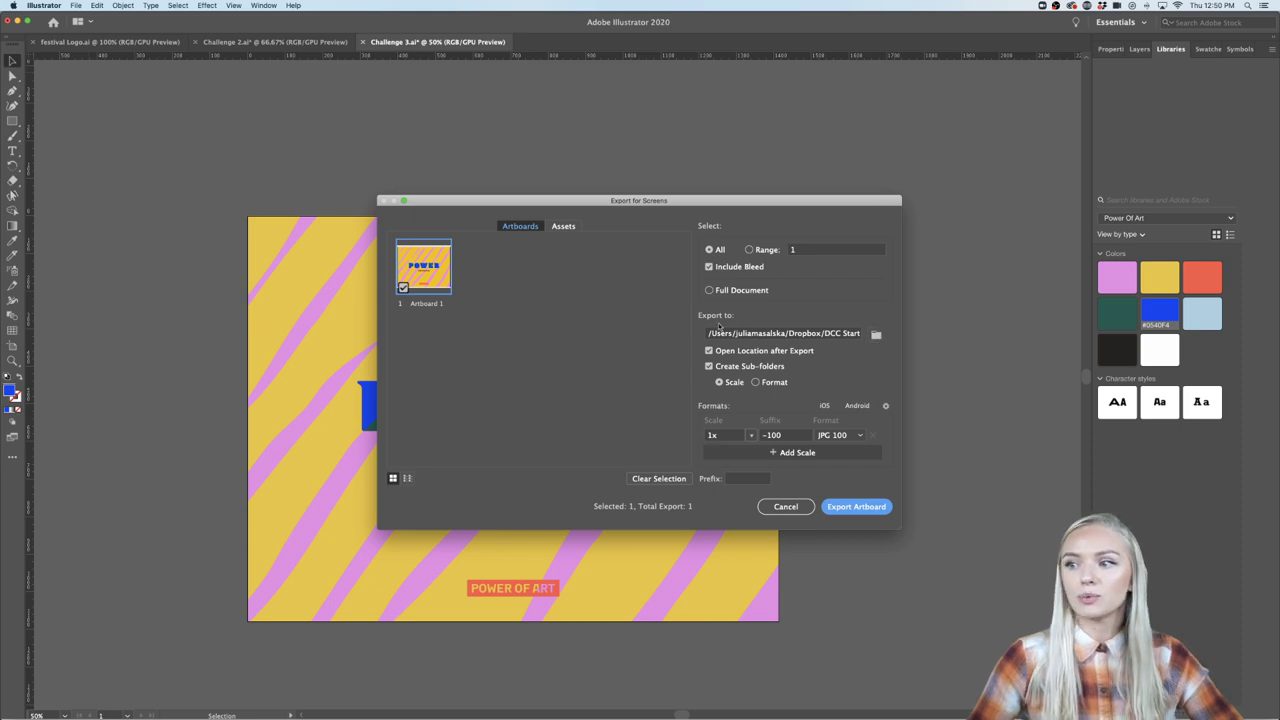
{"action": "left_click", "coordinate": [876, 336]}
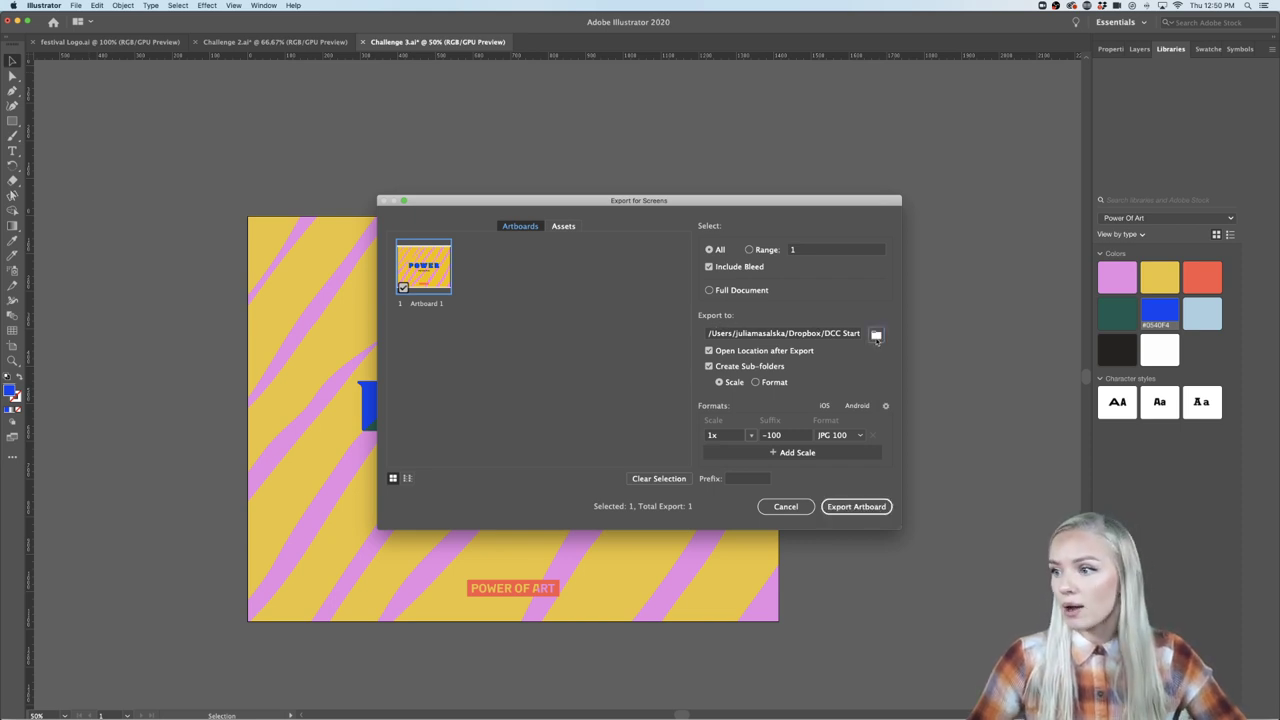
{"action": "left_click", "coordinate": [876, 336]}
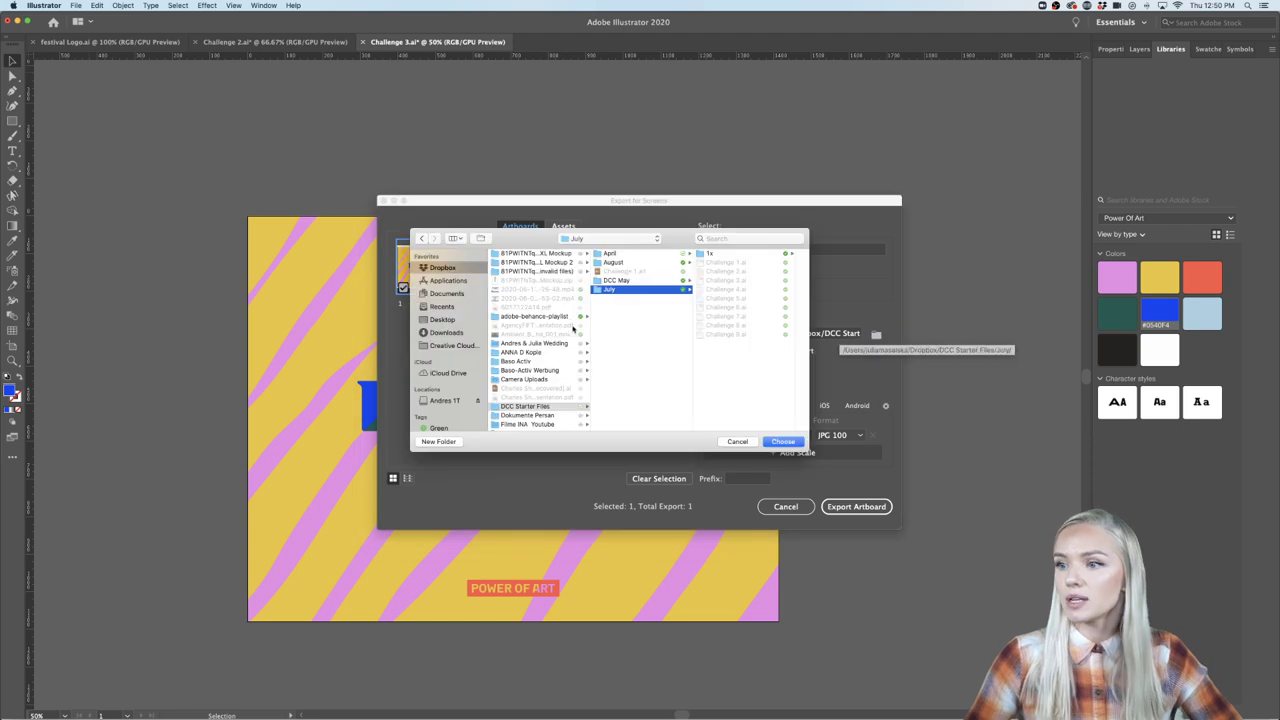
{"action": "left_click", "coordinate": [443, 320]}
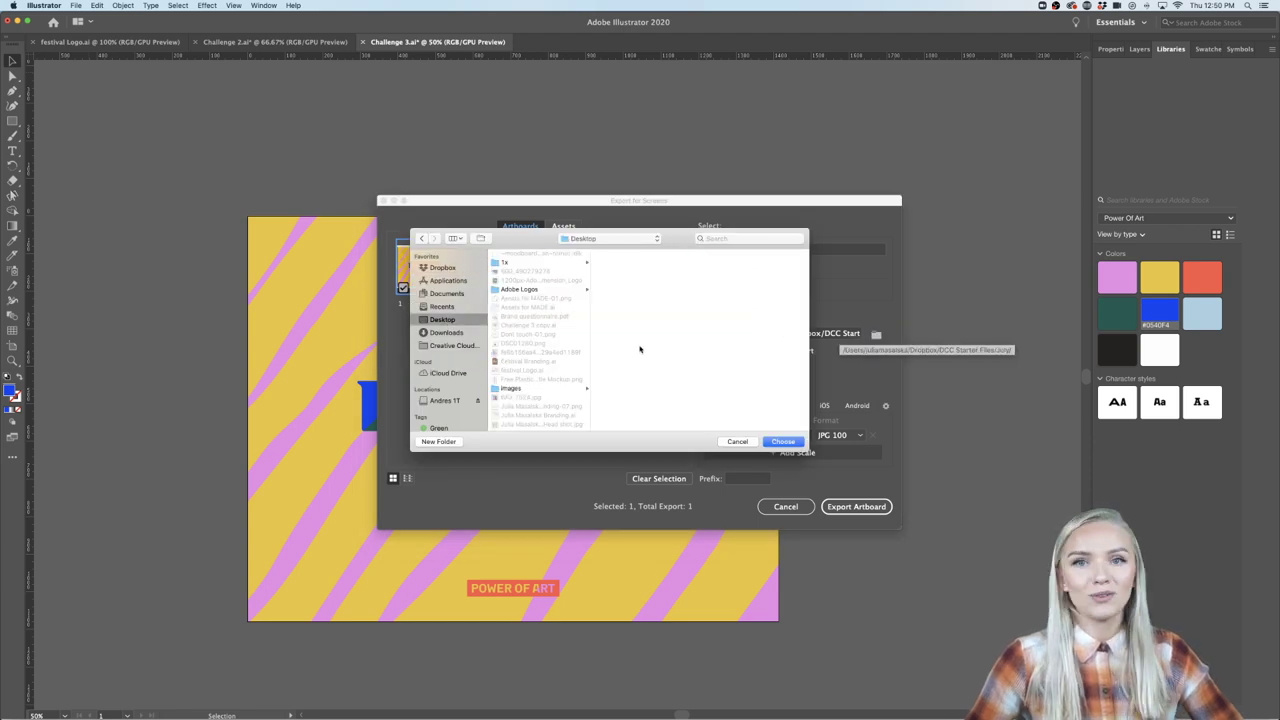
{"action": "left_click", "coordinate": [783, 442]}
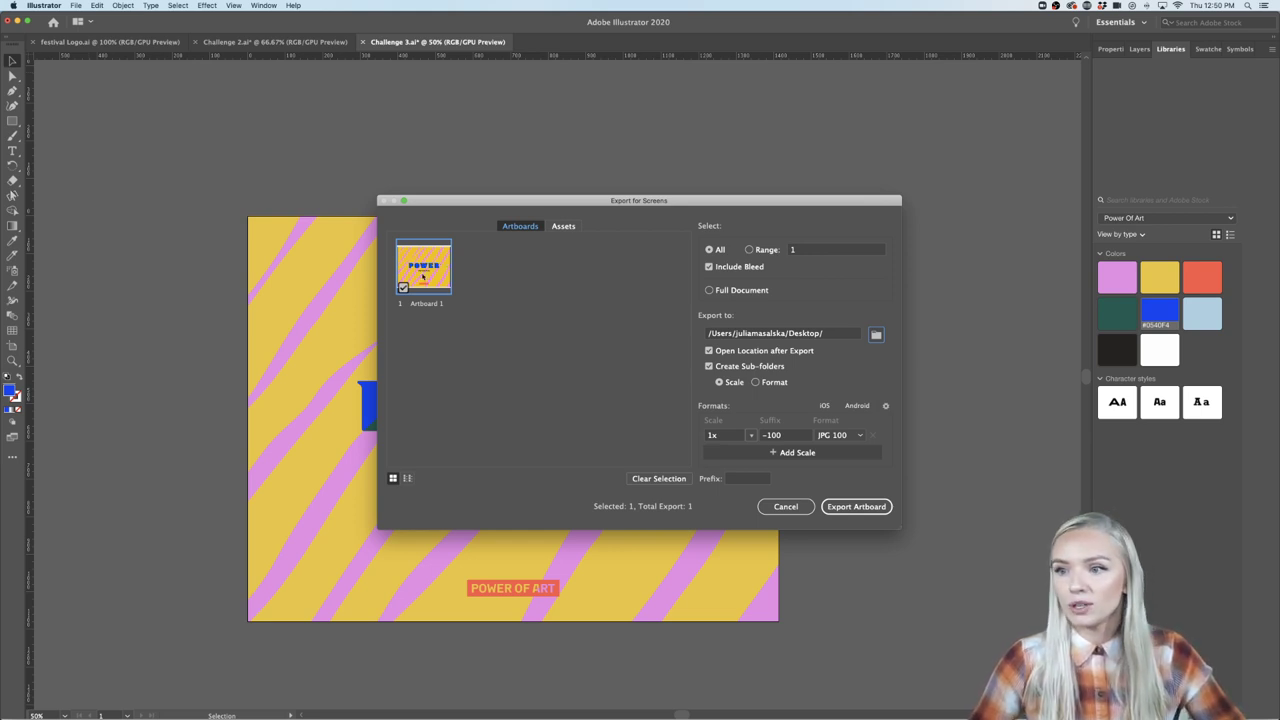
{"action": "left_click", "coordinate": [850, 507]}
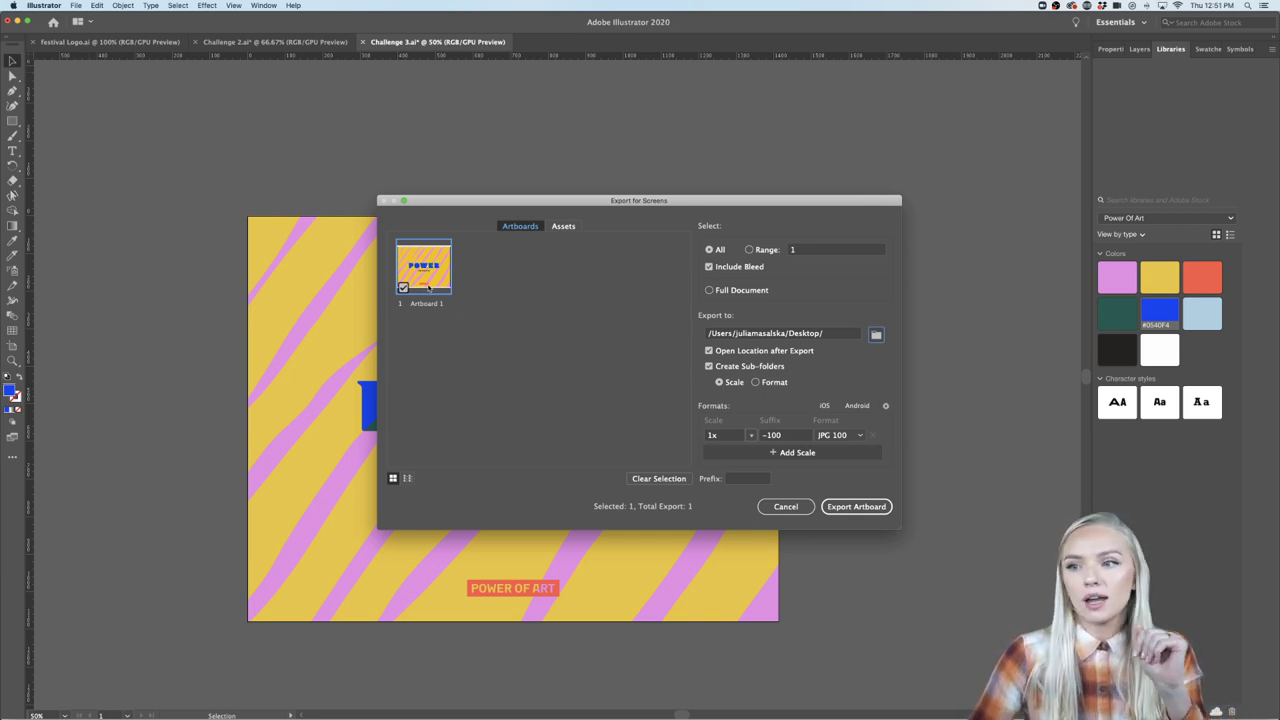
{"action": "left_click", "coordinate": [847, 508]}
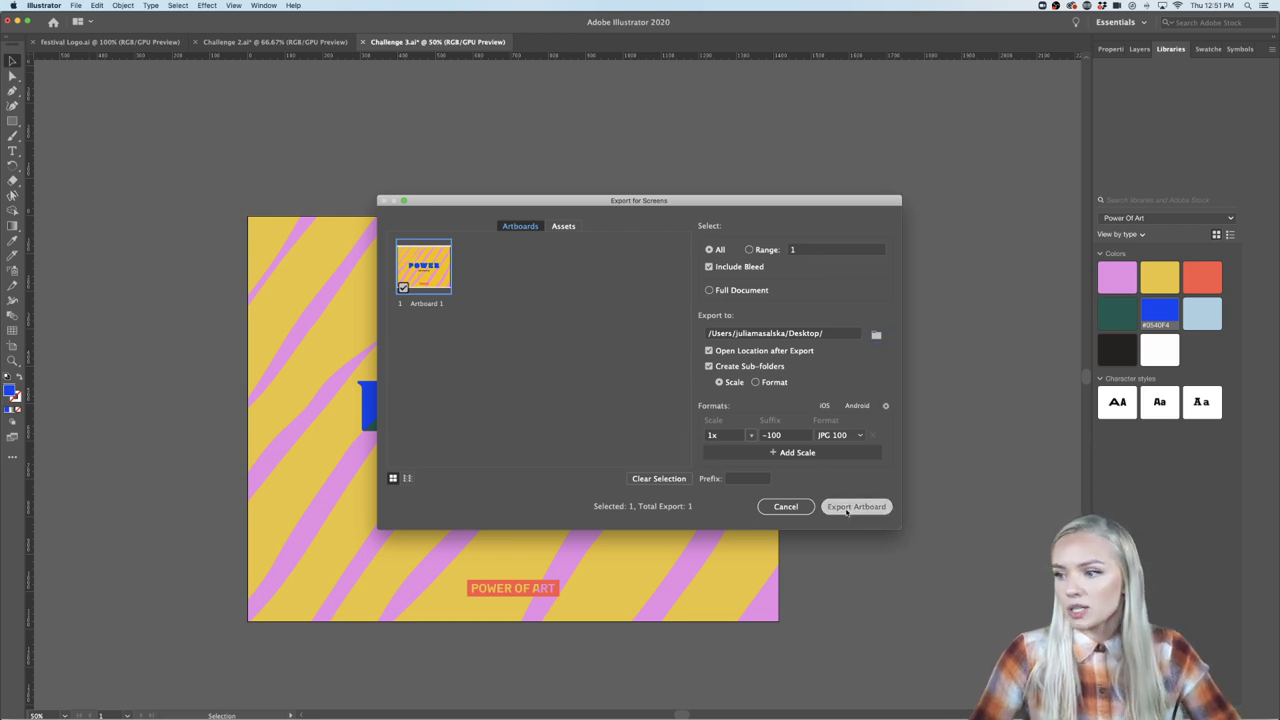
{"action": "left_click", "coordinate": [849, 407]}
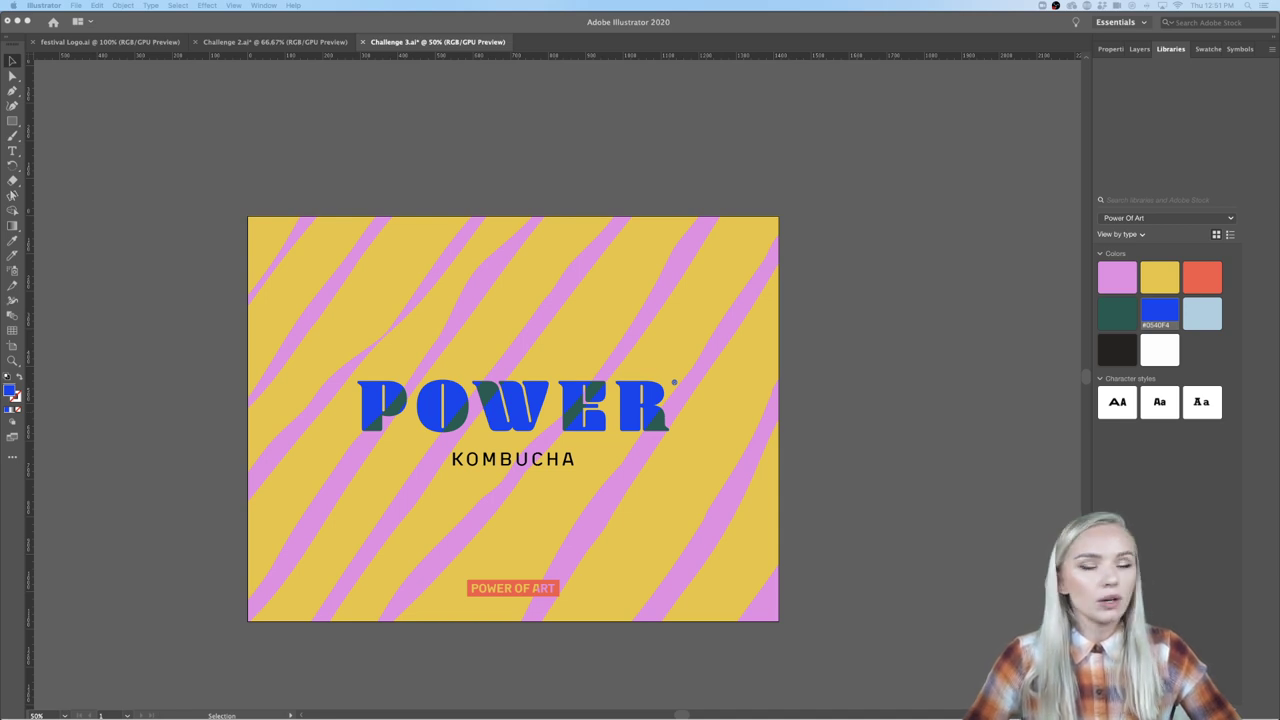
Review the Export for Screens settings, keep Desktop, and close without exporting.
{"action": "left_click", "coordinate": [76, 5]}
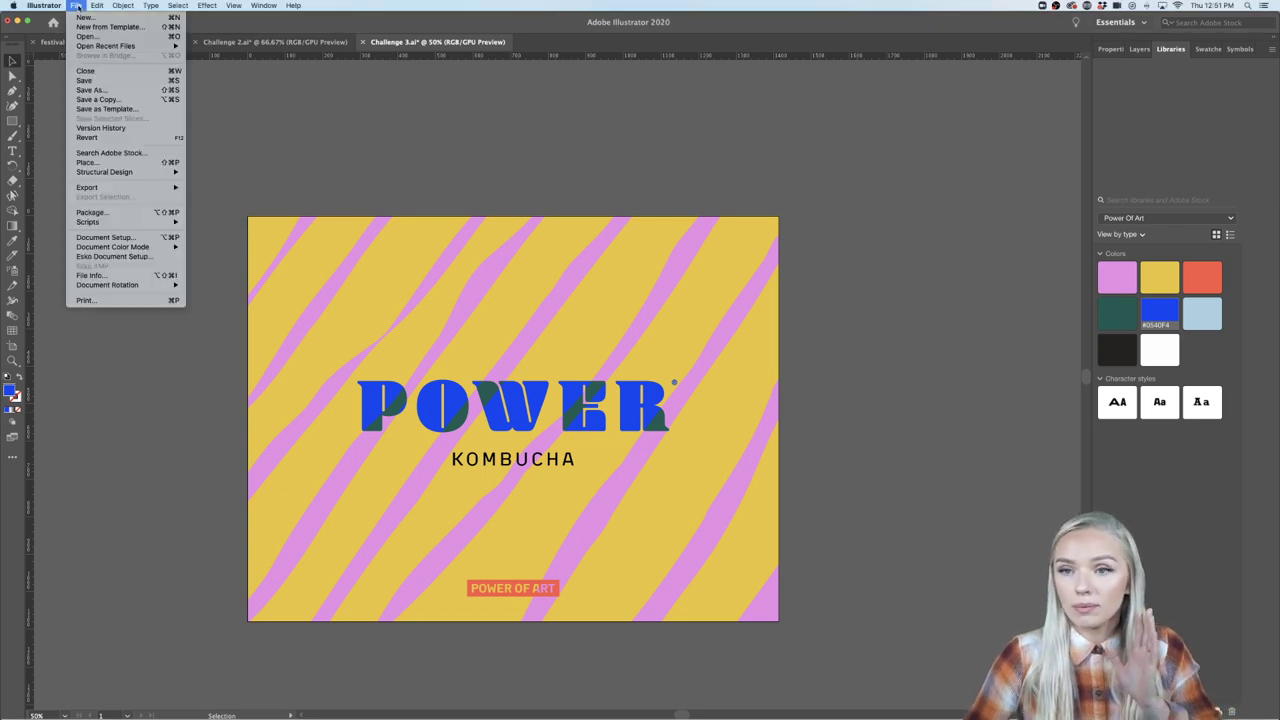
{"action": "mouse_move", "coordinate": [87, 187]}
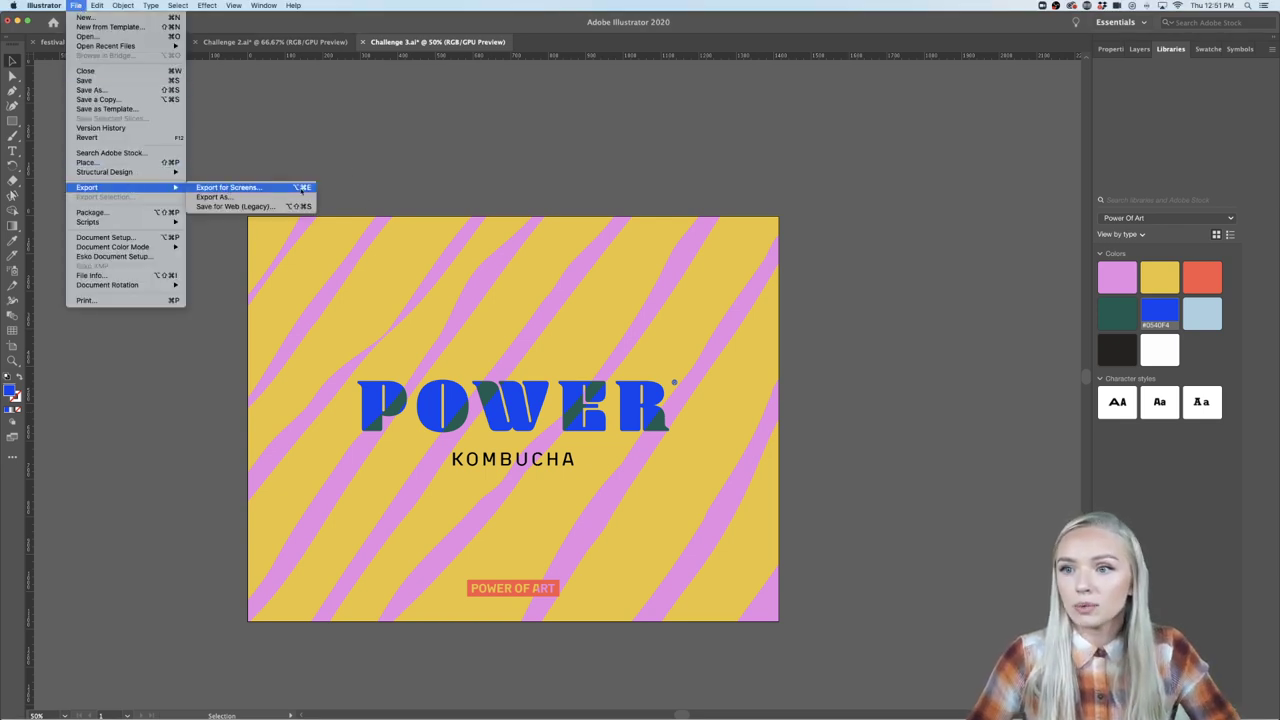
{"action": "left_click", "coordinate": [302, 188]}
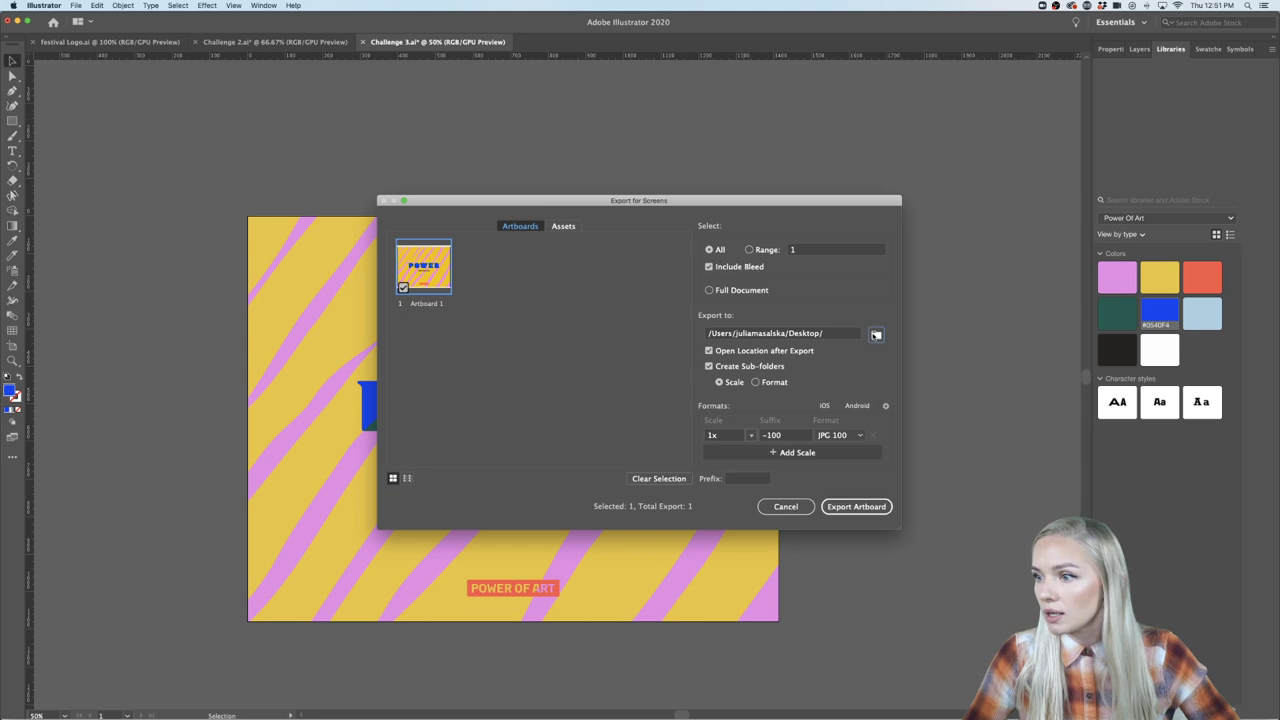
{"action": "left_click", "coordinate": [876, 335]}
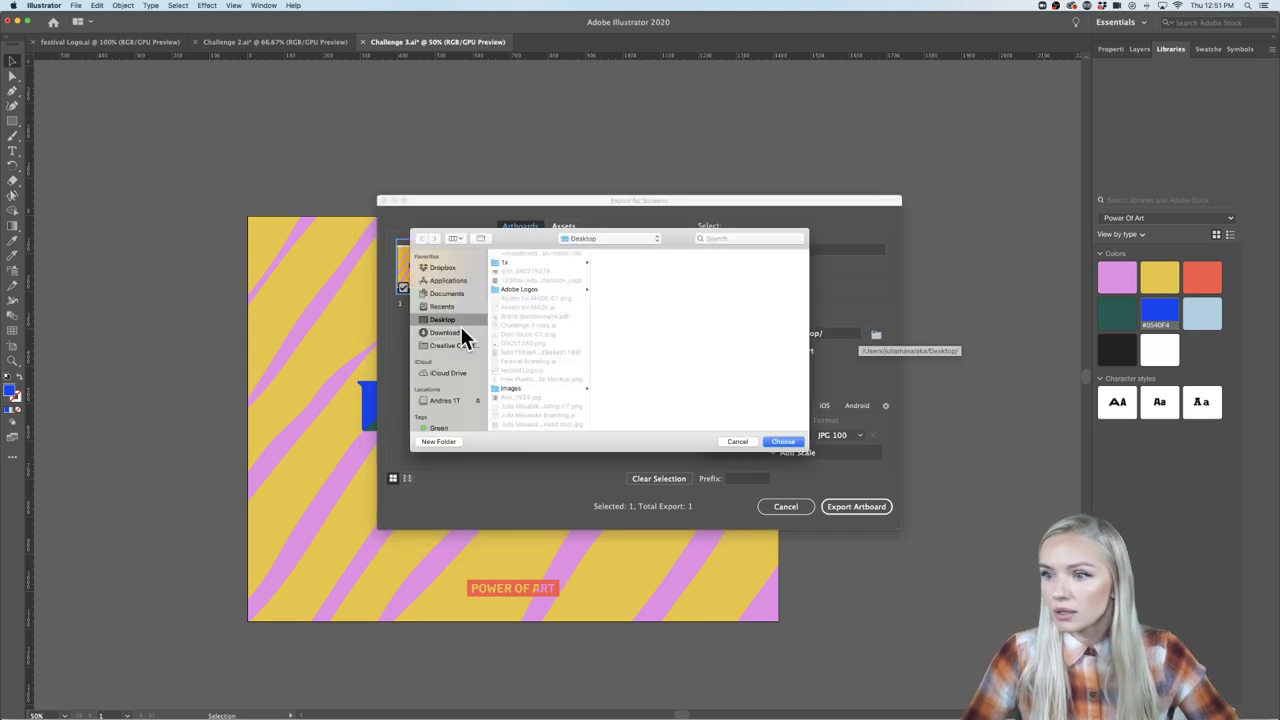
{"action": "scroll", "coordinate": [523, 366], "scroll_direction": "down", "scroll_amount": 1}
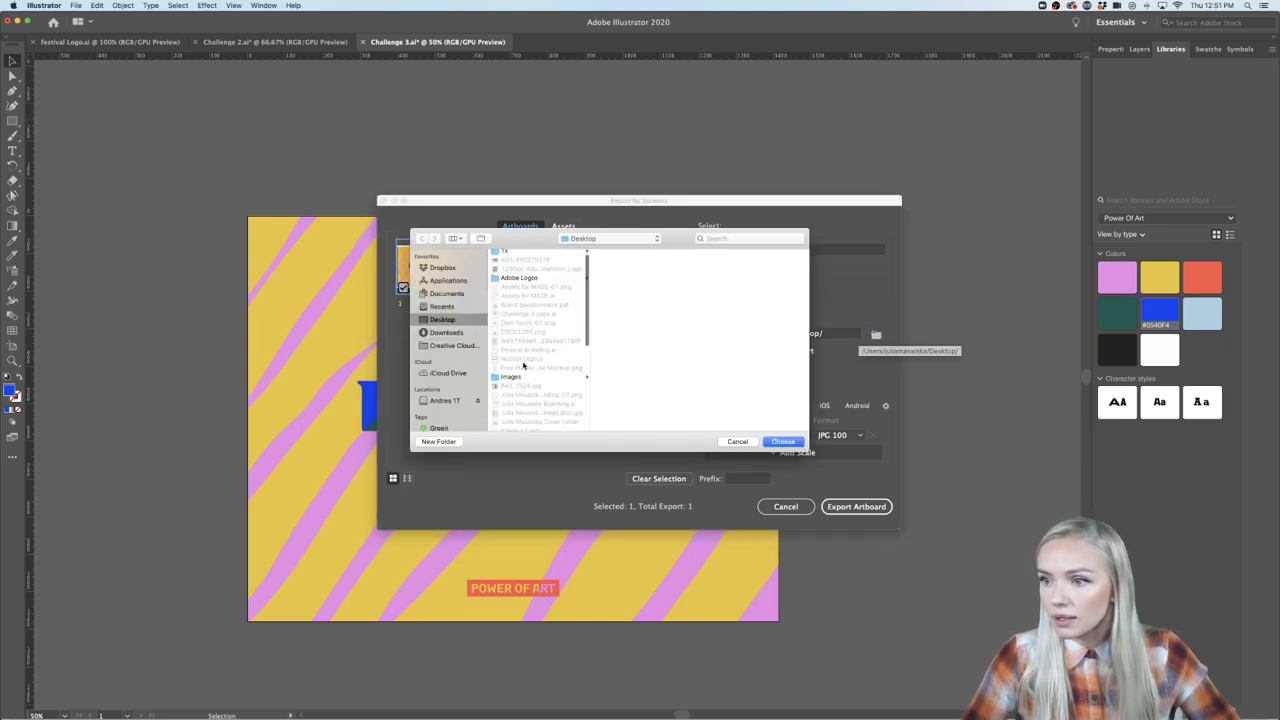
{"action": "scroll", "coordinate": [523, 366], "scroll_direction": "up", "scroll_amount": 1}
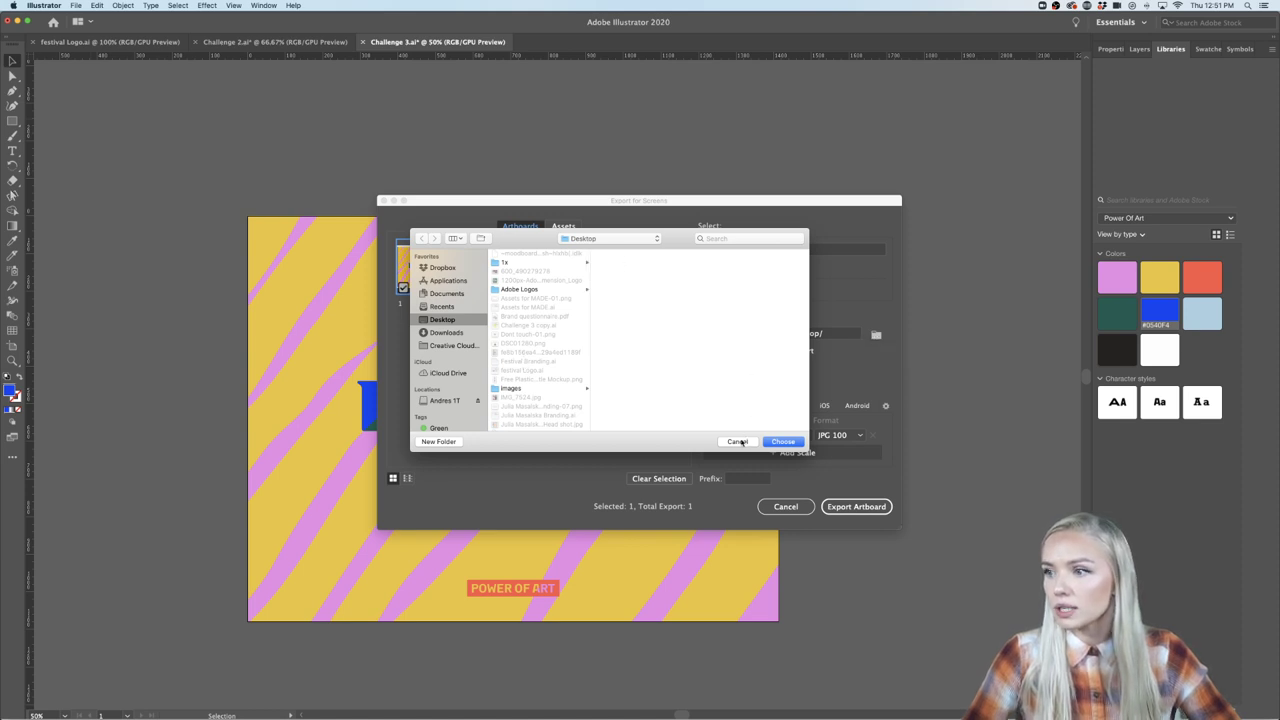
{"action": "left_click", "coordinate": [784, 441]}
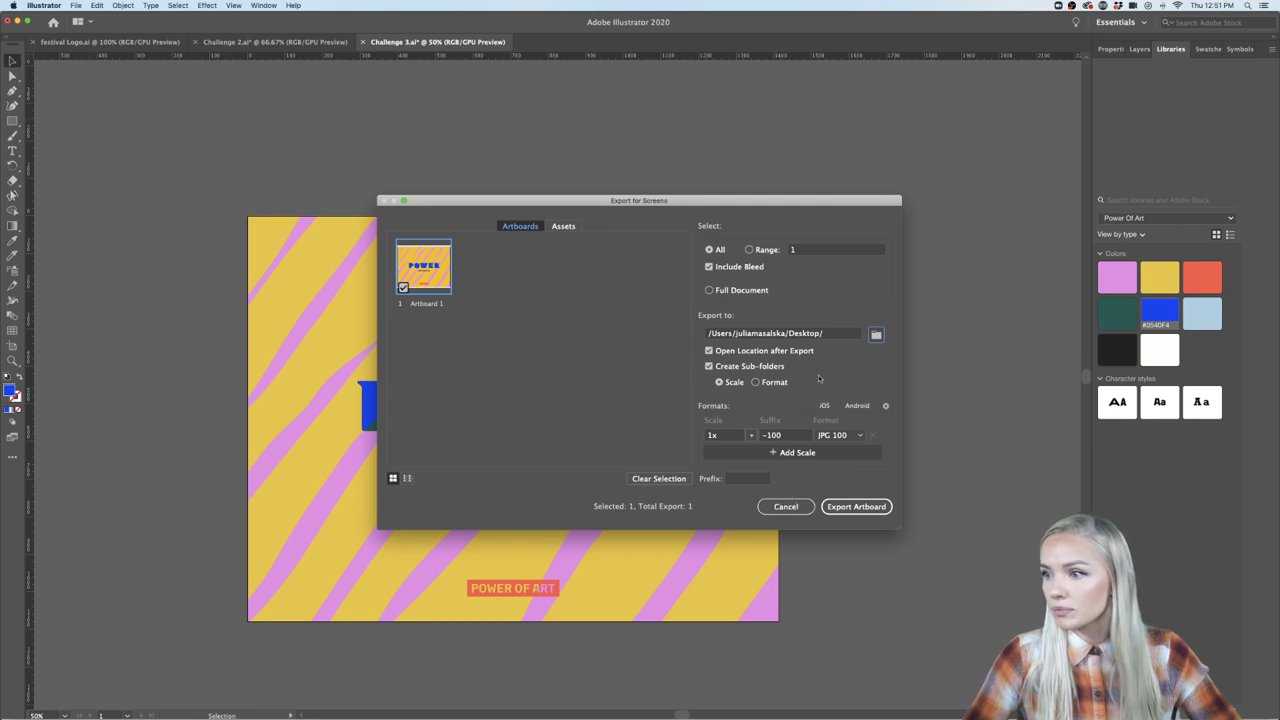
{"action": "left_click", "coordinate": [794, 508]}
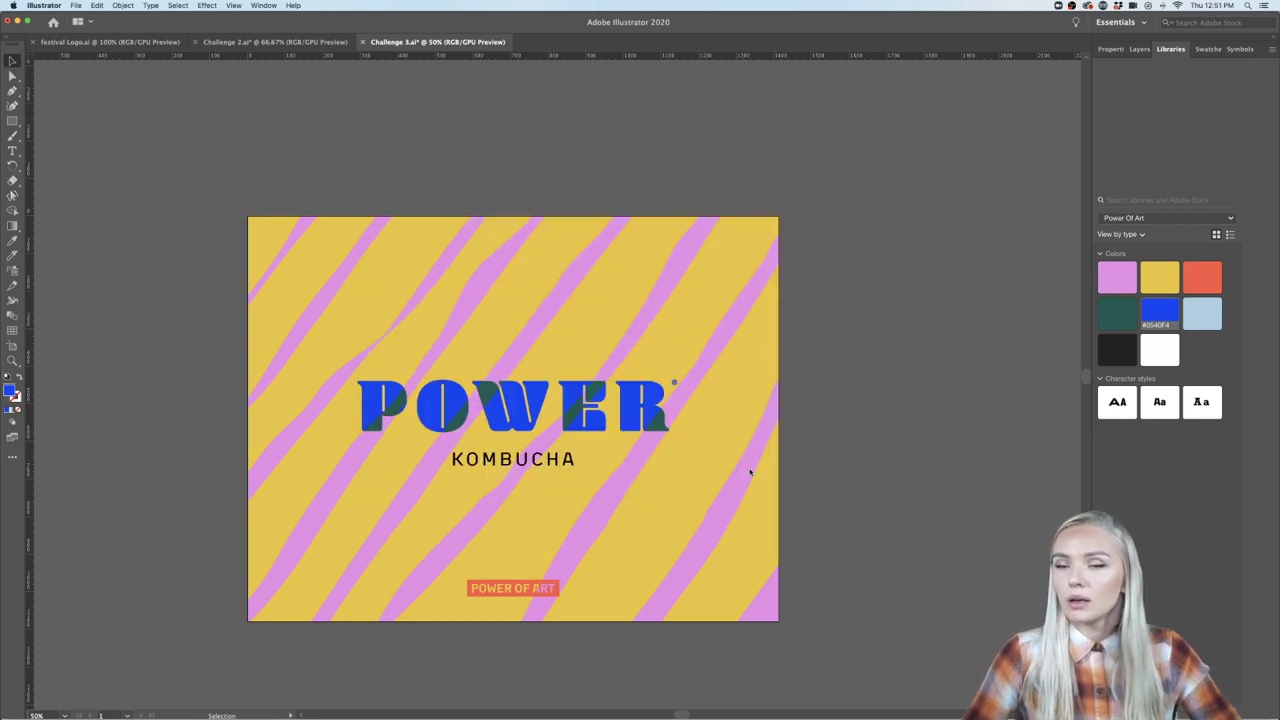
Open Document Setup and close it without changes.
{"action": "left_click", "coordinate": [76, 5]}
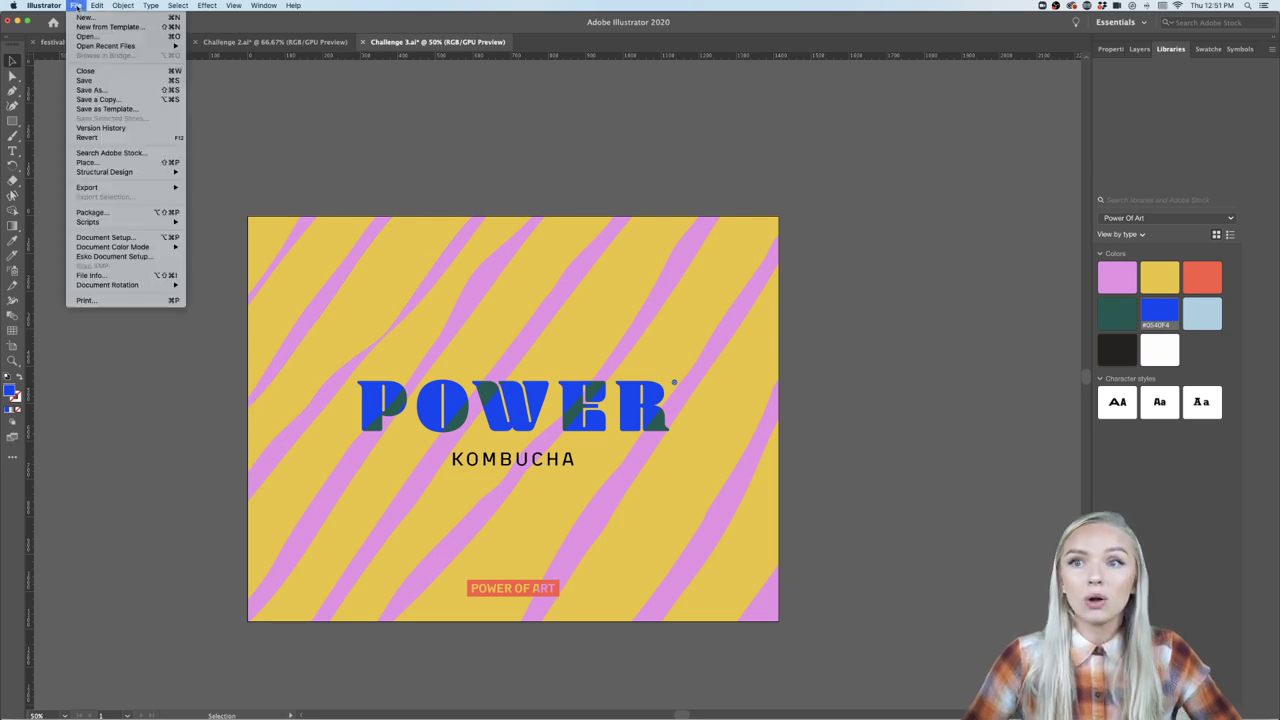
{"action": "left_click", "coordinate": [115, 240]}
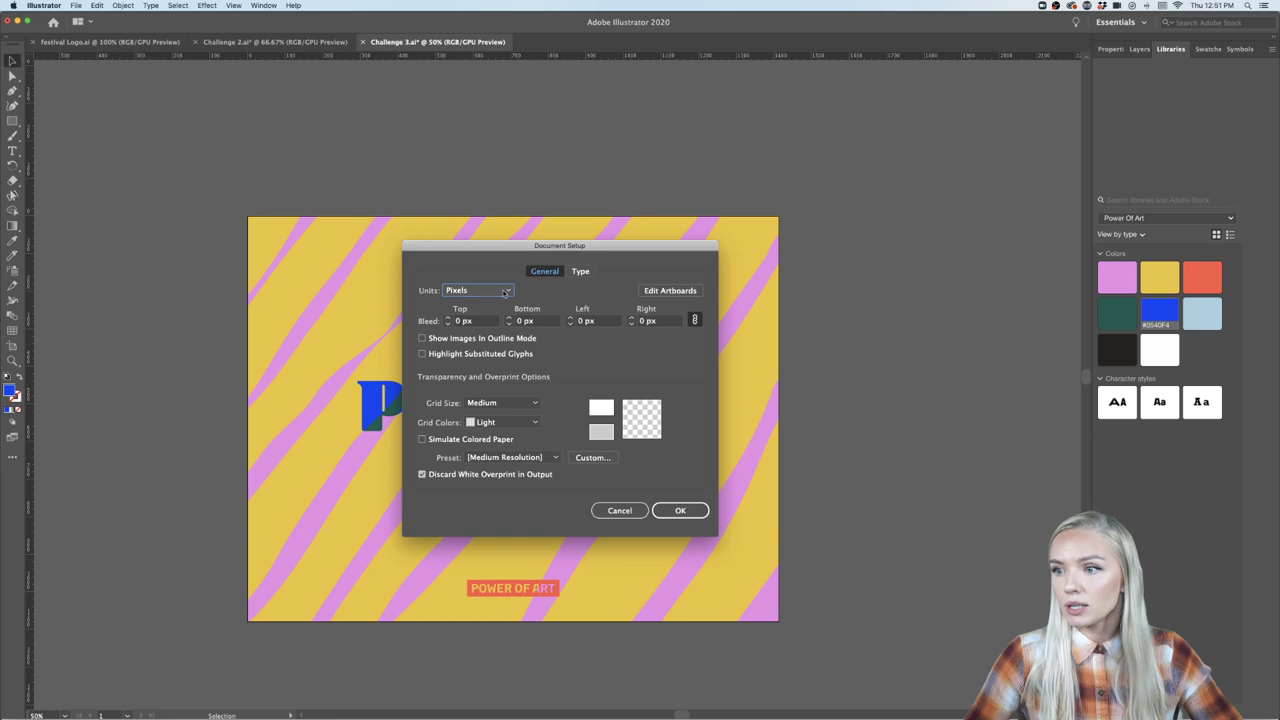
{"action": "left_click", "coordinate": [622, 512]}
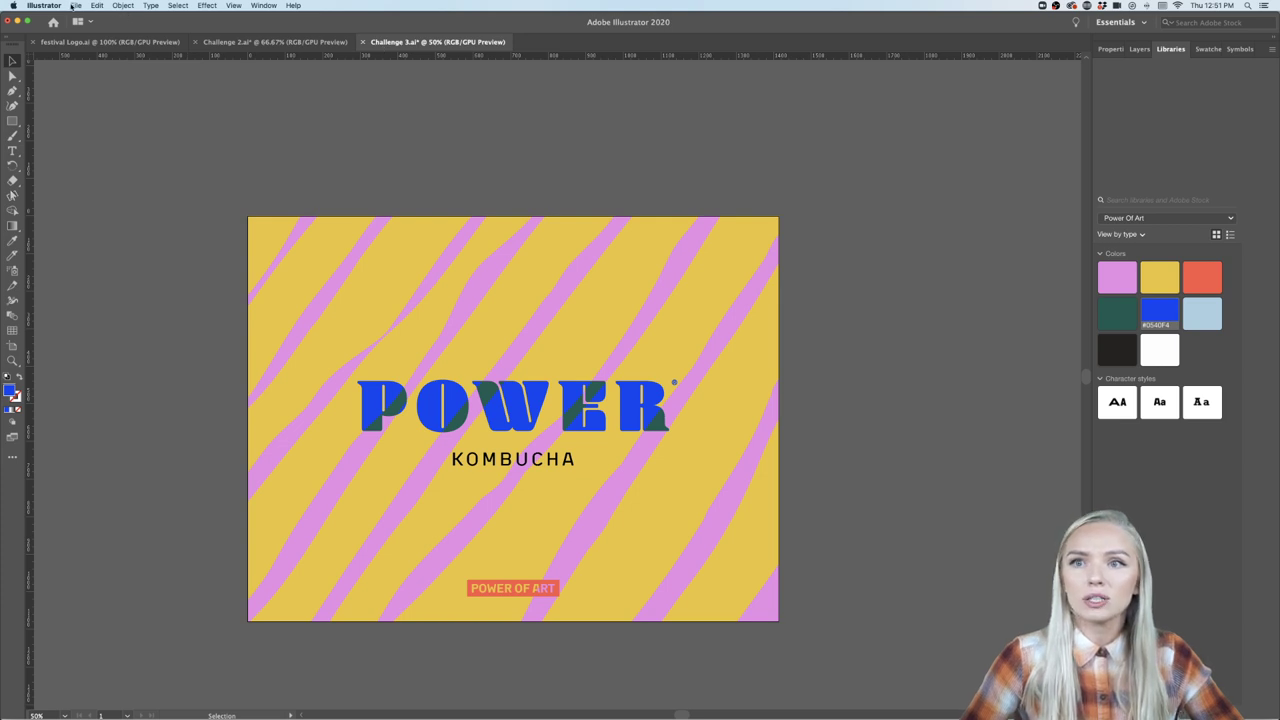
Export the artboard via Export for Screens, overwriting Artboard 1-100.jpg.
{"action": "left_click", "coordinate": [74, 6]}
{"action": "mouse_move", "coordinate": [88, 187]}
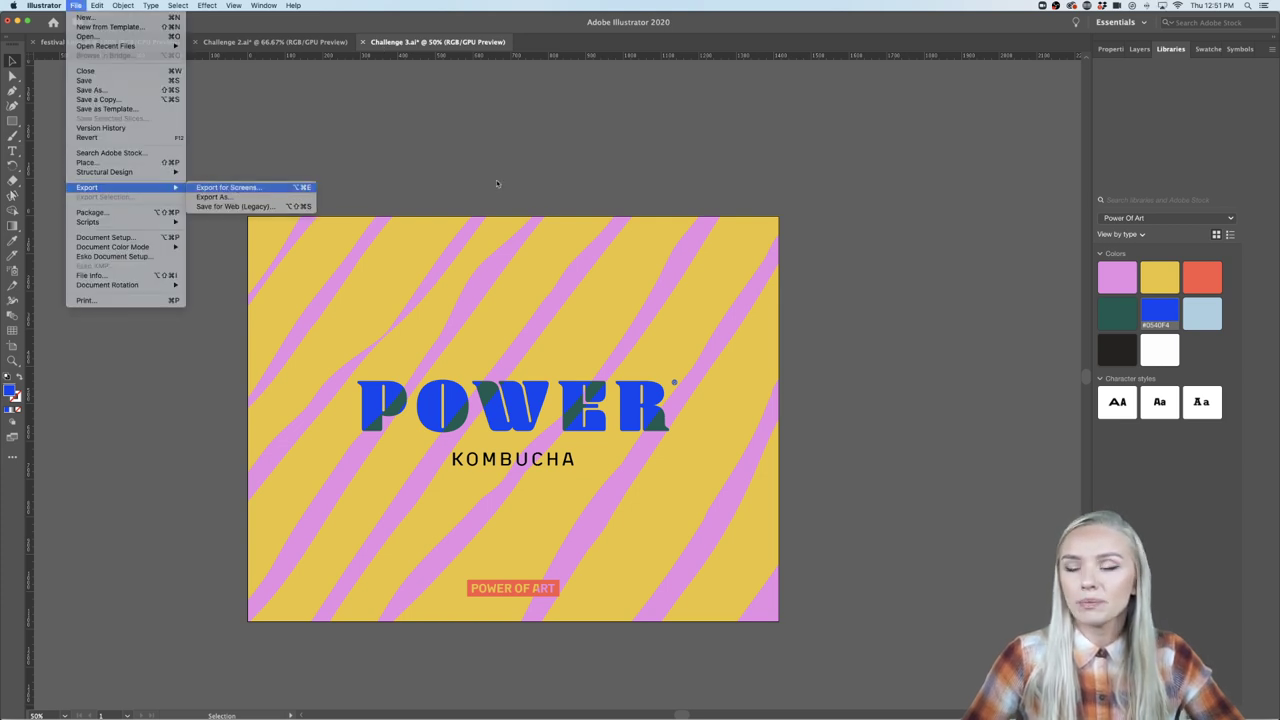
{"action": "key", "text": "Return"}
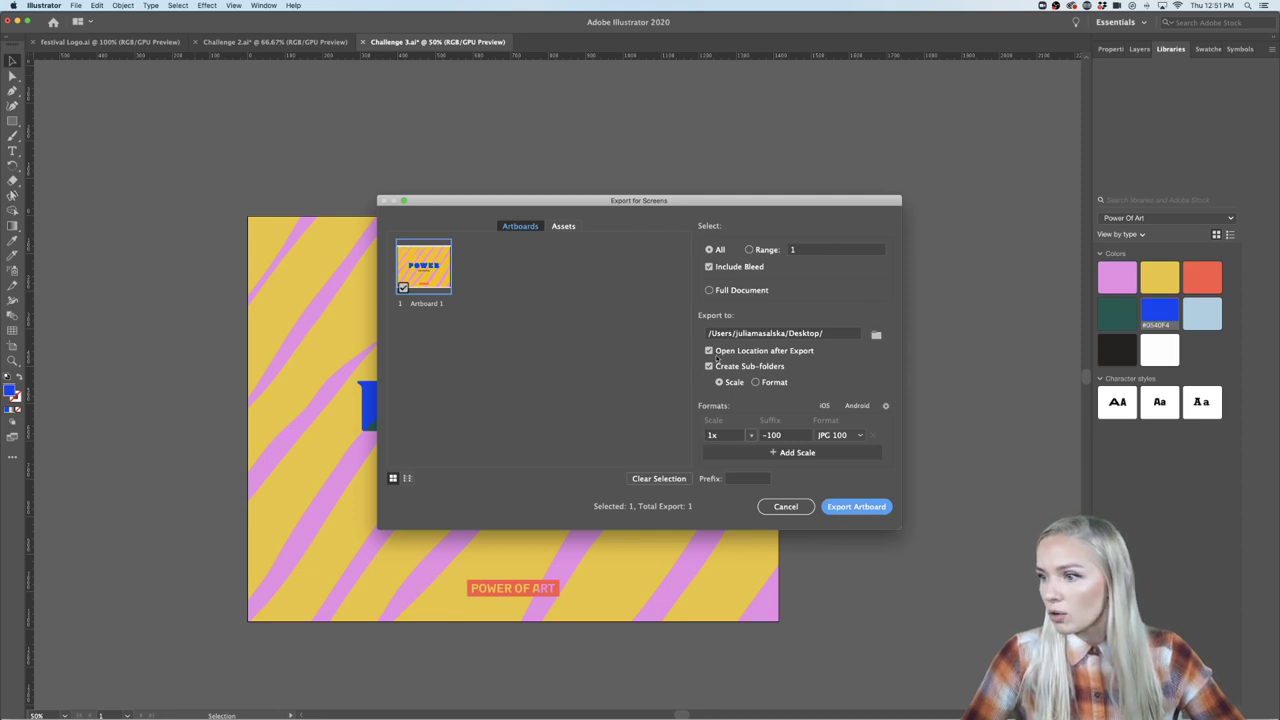
{"action": "left_click", "coordinate": [852, 506]}
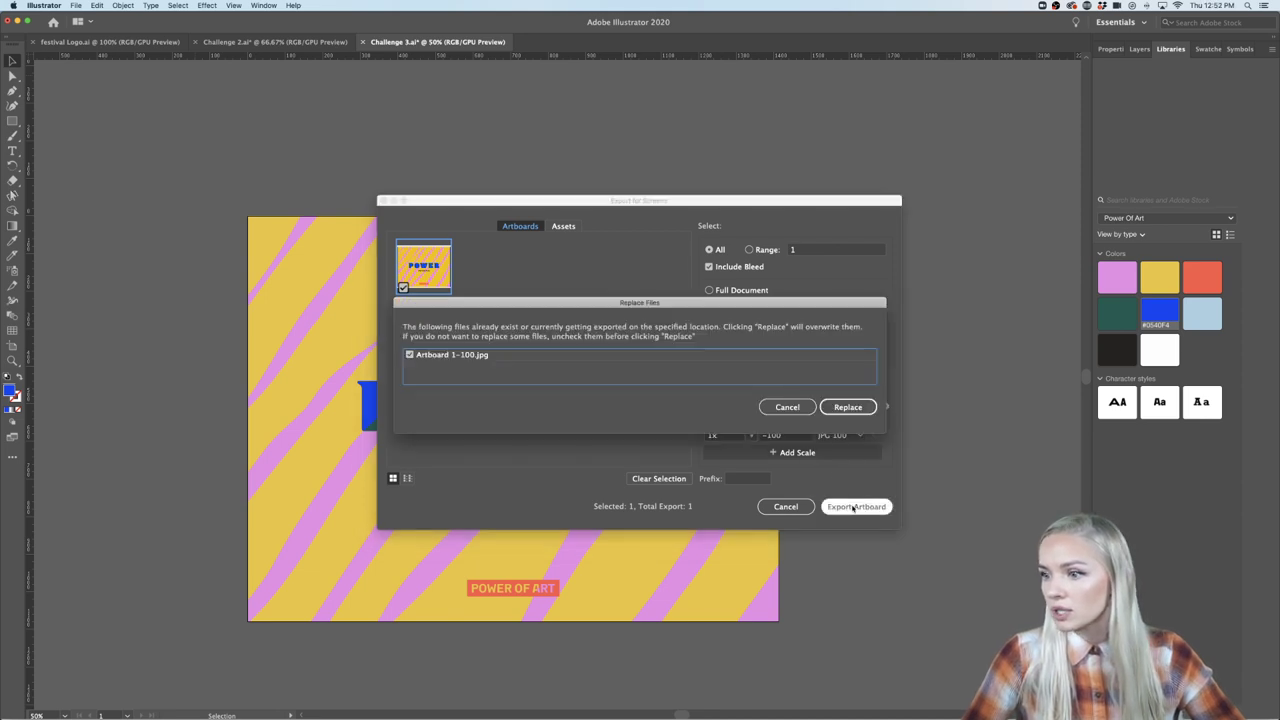
{"action": "left_click", "coordinate": [845, 407]}
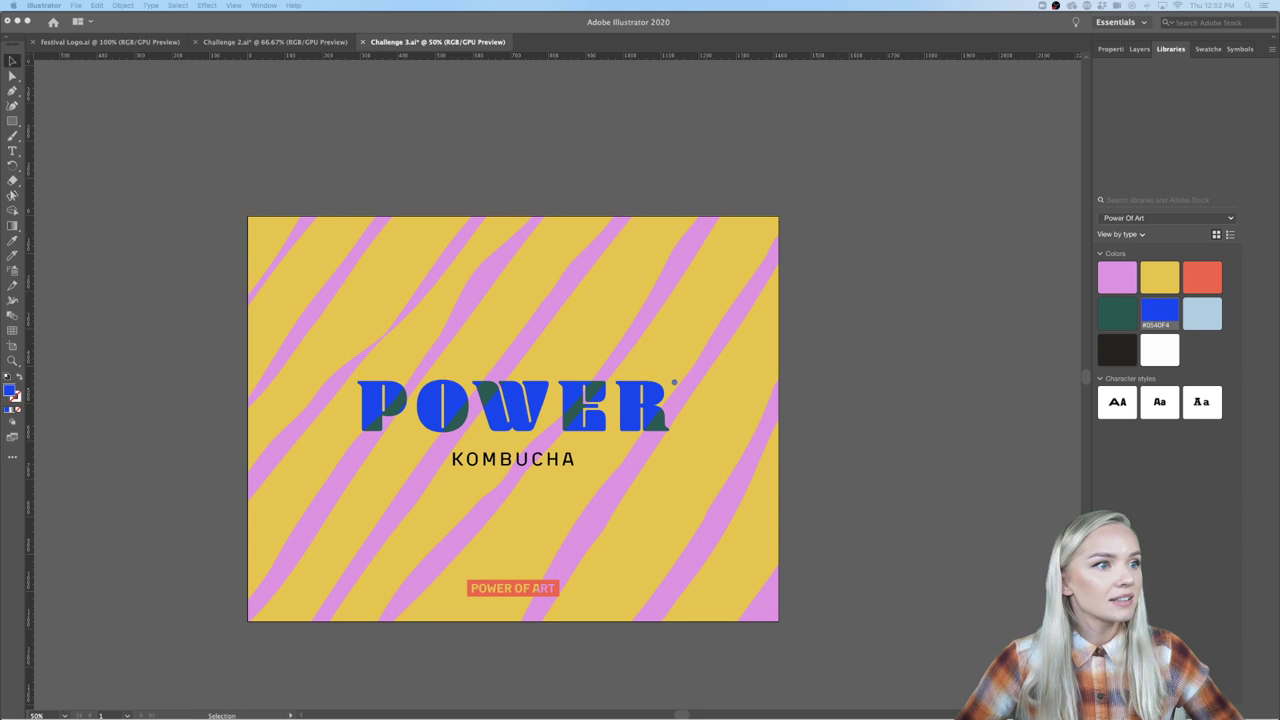
Export the artwork to the Desktop in JPEG format named POWER.
{"action": "left_click", "coordinate": [306, 180]}
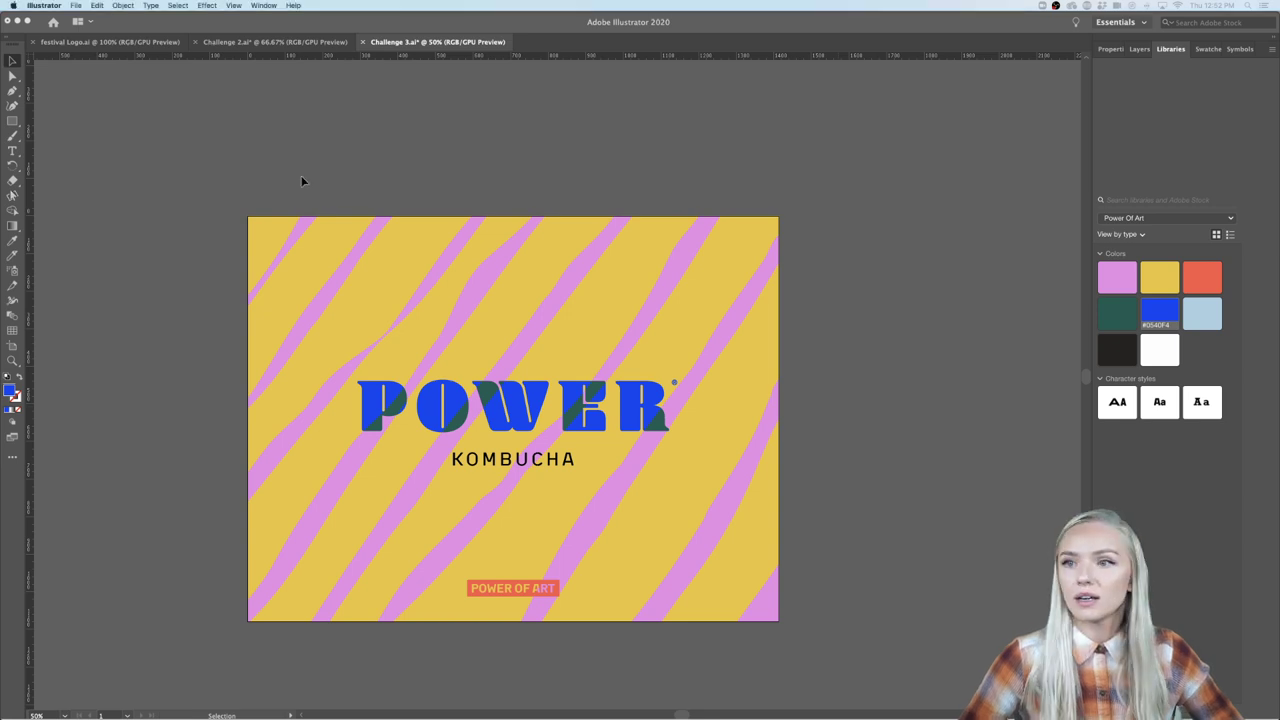
{"action": "left_click", "coordinate": [76, 6]}
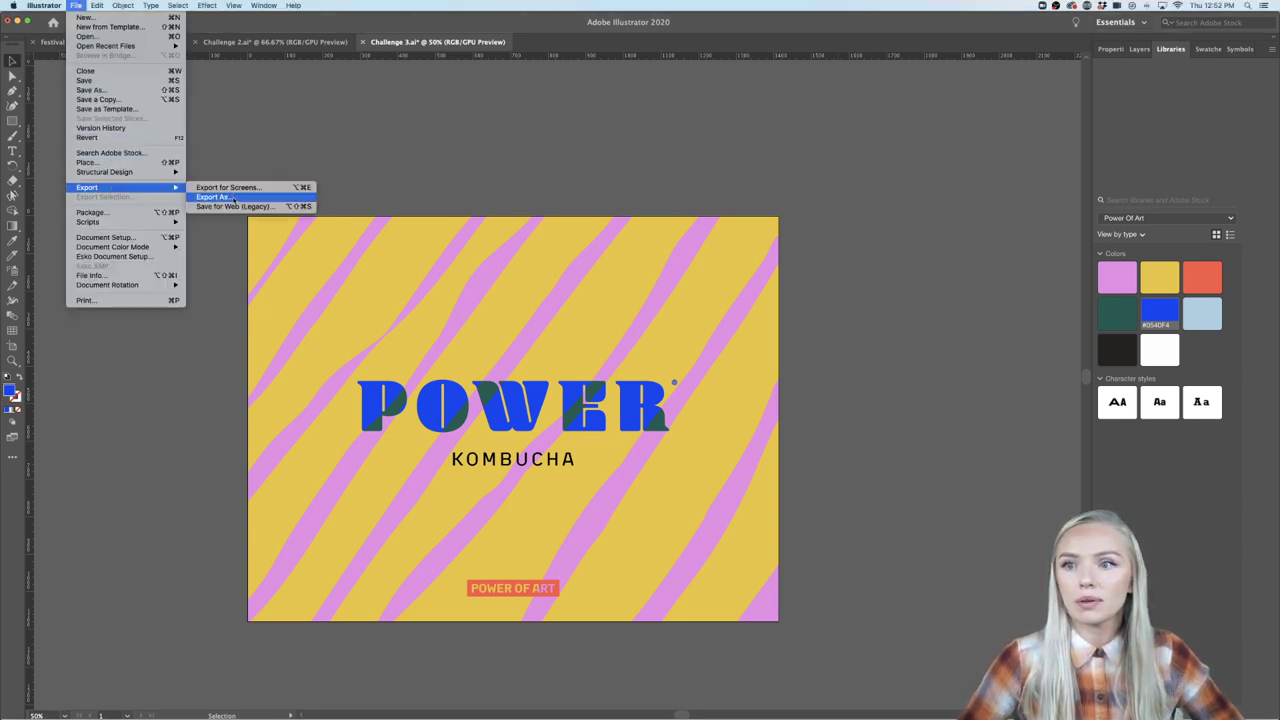
{"action": "left_click", "coordinate": [230, 197]}
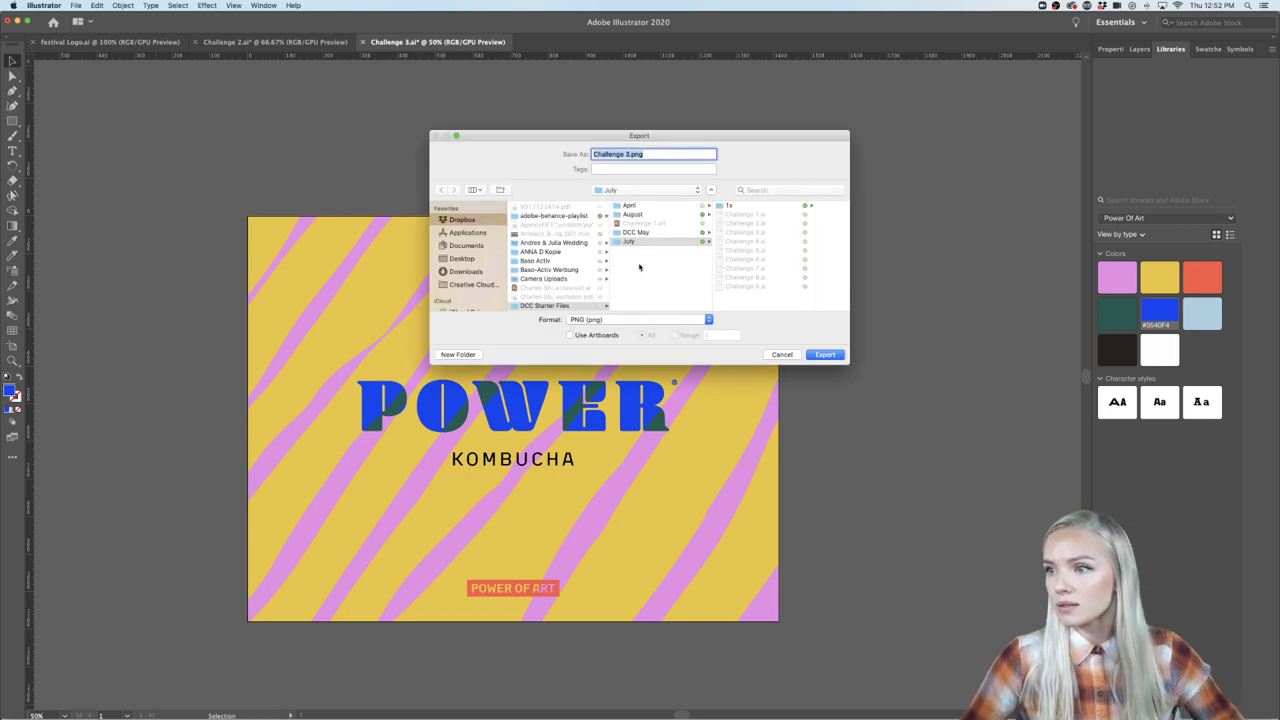
{"action": "left_click", "coordinate": [463, 260]}
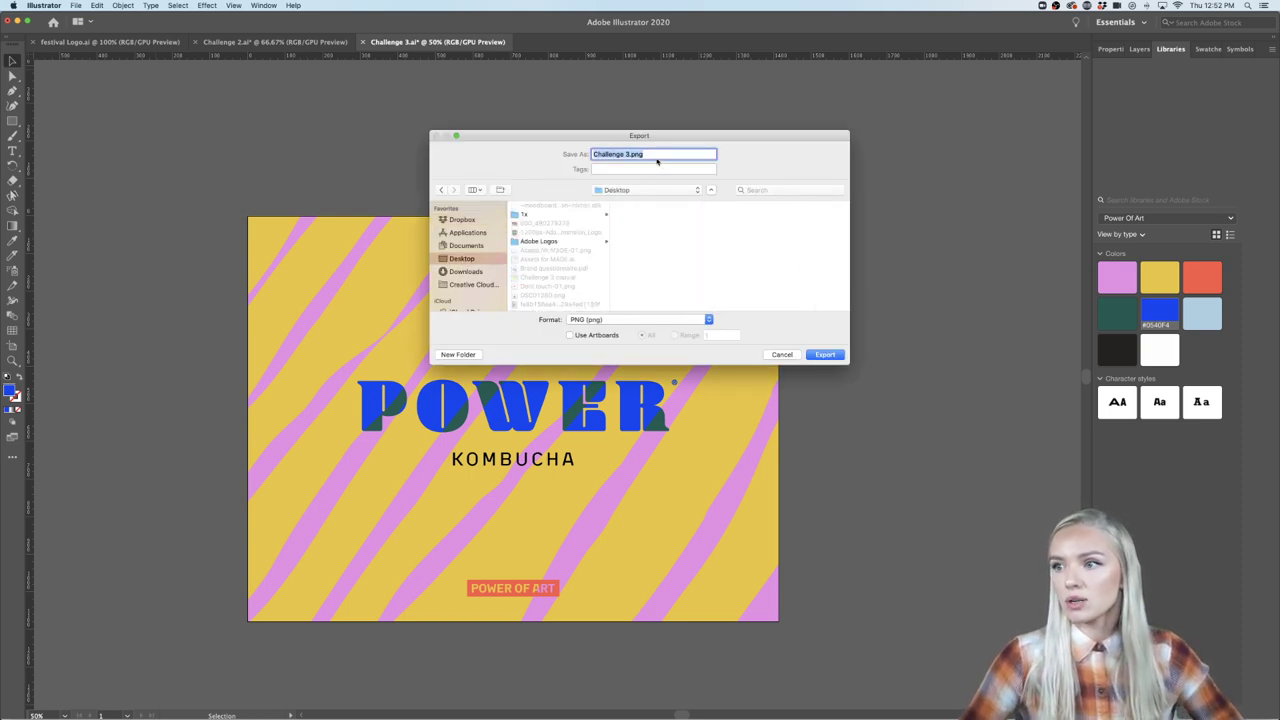
{"action": "left_click", "coordinate": [706, 320]}
{"action": "left_click", "coordinate": [639, 395]}
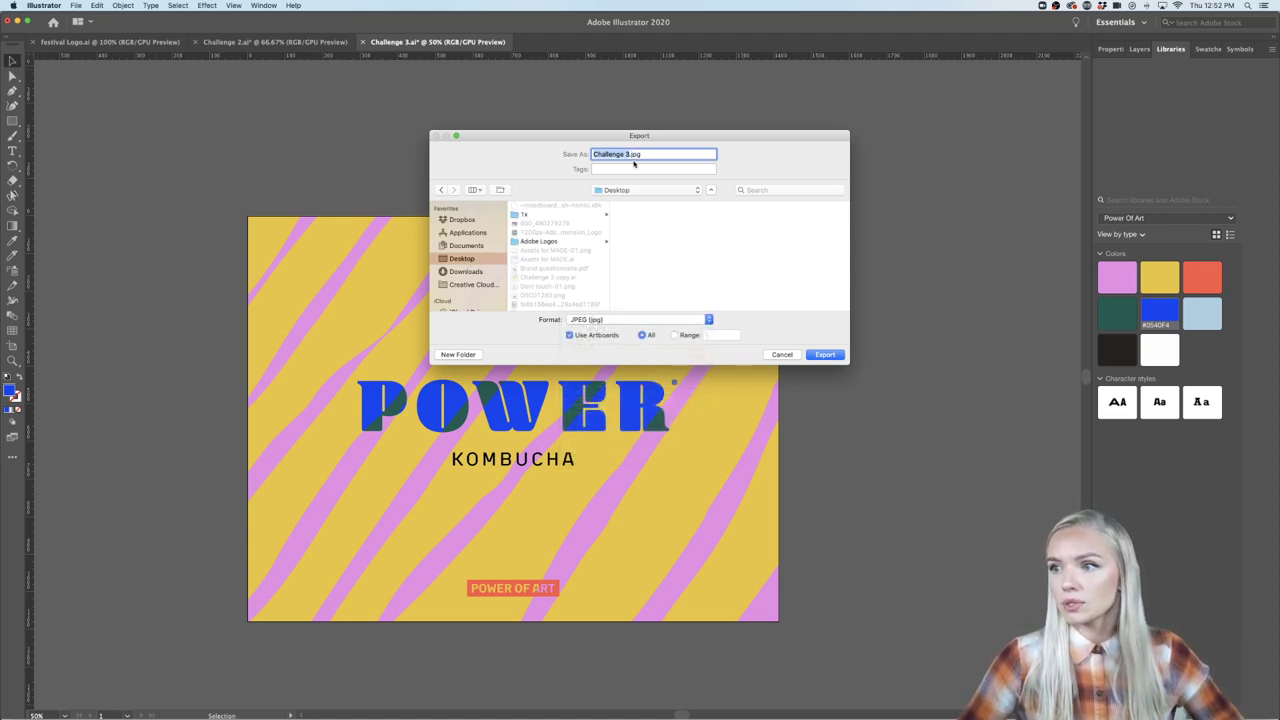
{"action": "type", "text": "POW"}
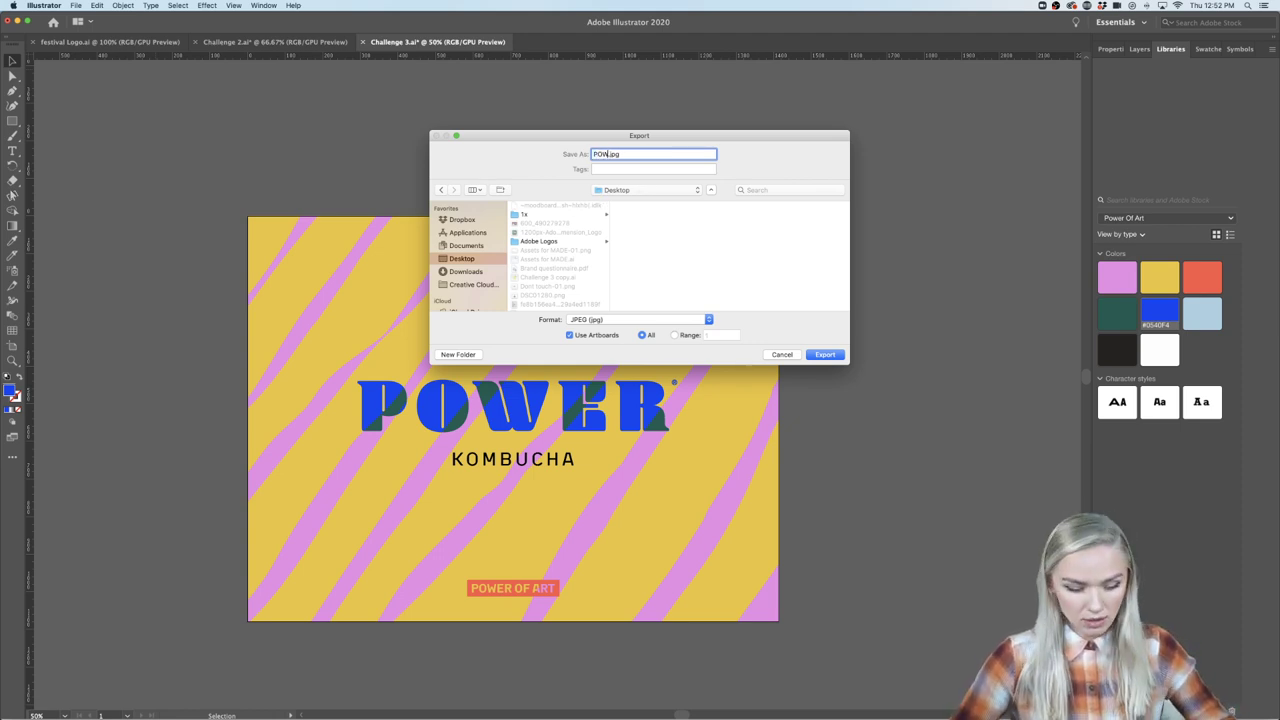
{"action": "type", "text": "ER"}
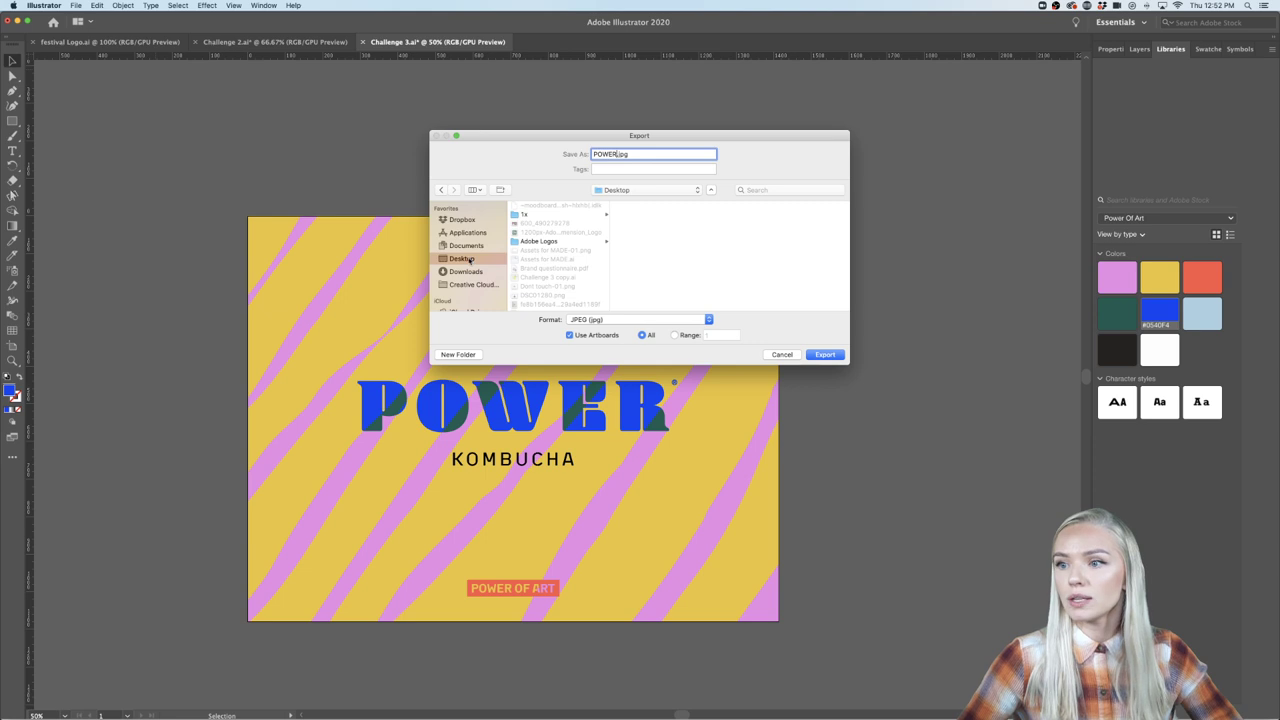
{"action": "left_click", "coordinate": [816, 355]}
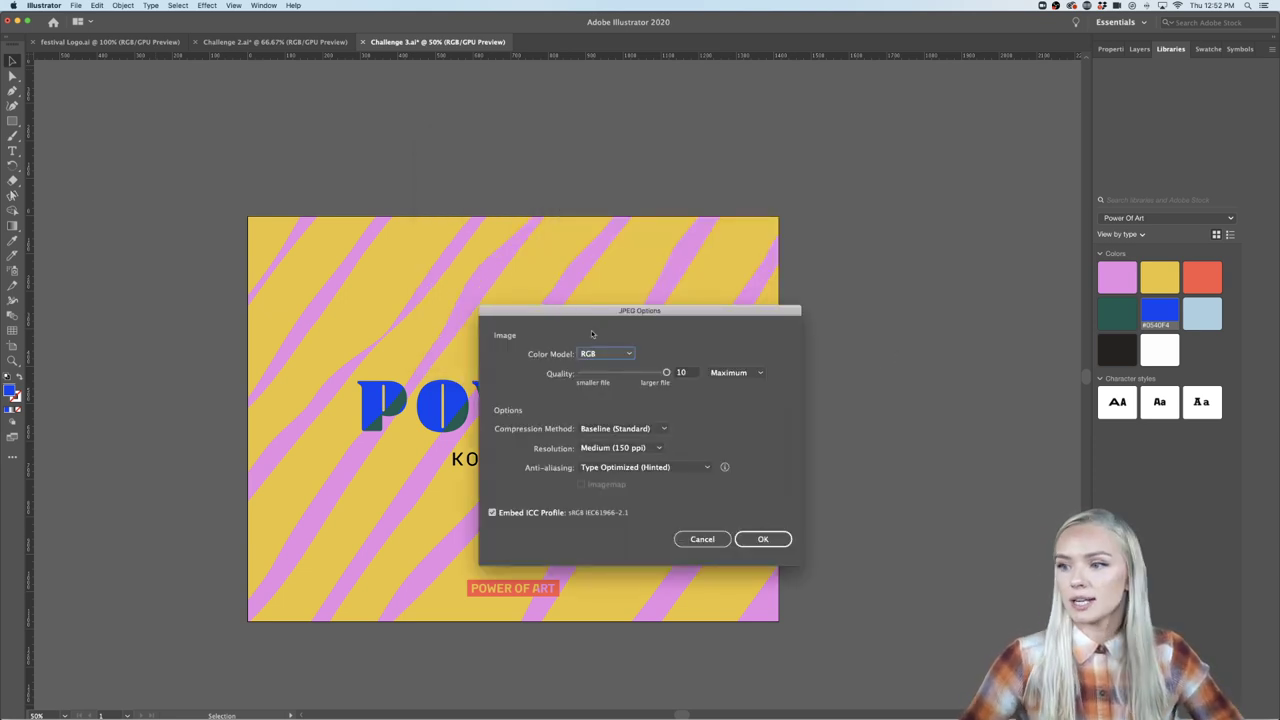
Keep RGB color model and Maximum quality in JPEG Options and confirm.
{"action": "left_click", "coordinate": [627, 355]}
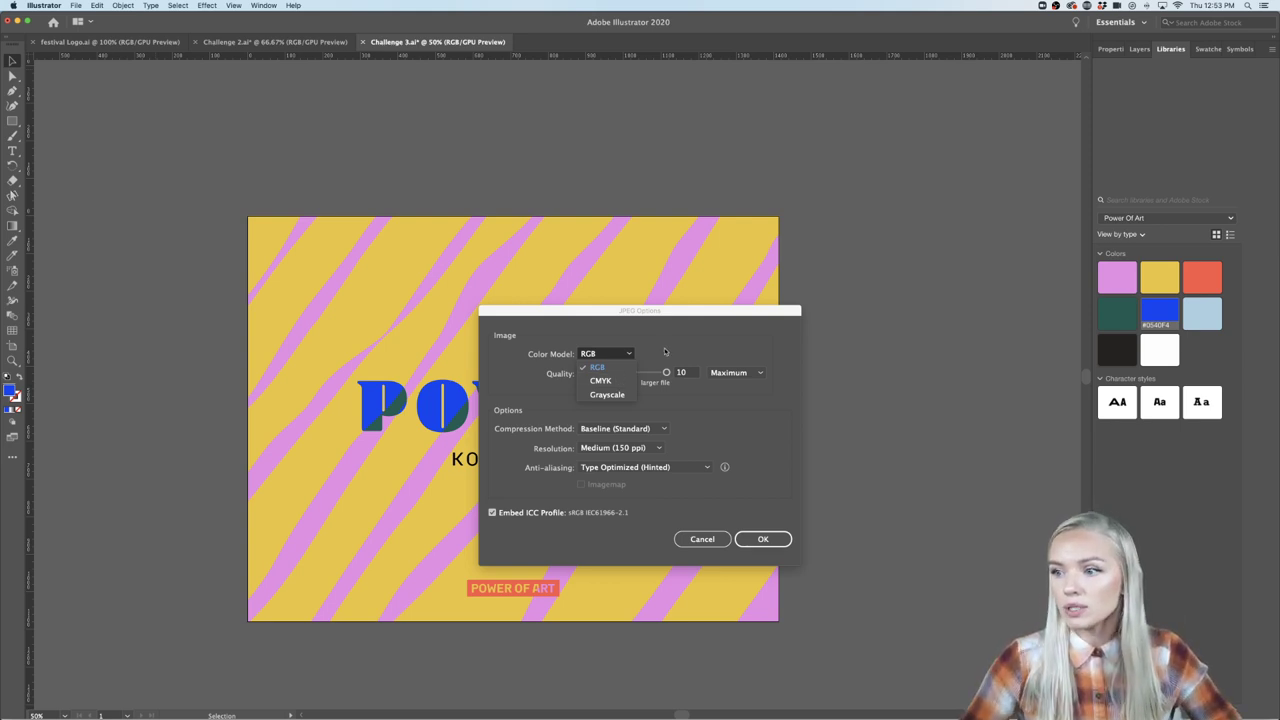
{"action": "left_click", "coordinate": [665, 350]}
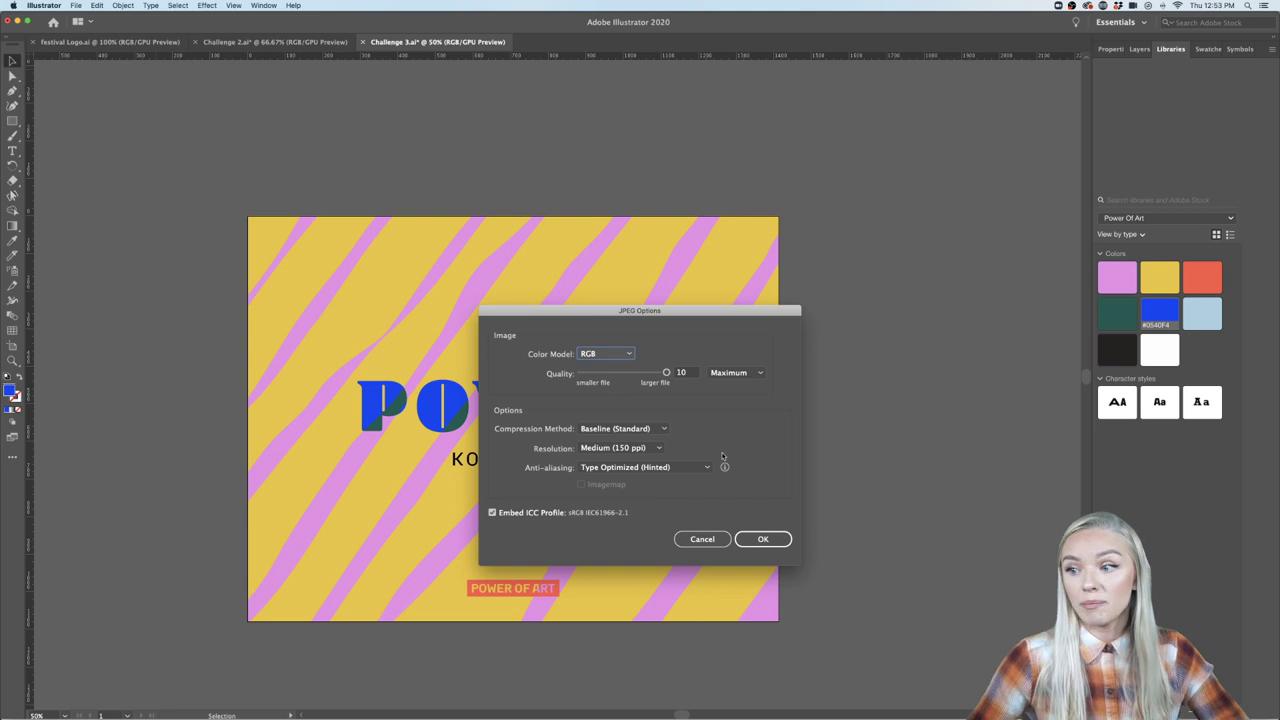
{"action": "left_click", "coordinate": [783, 541]}
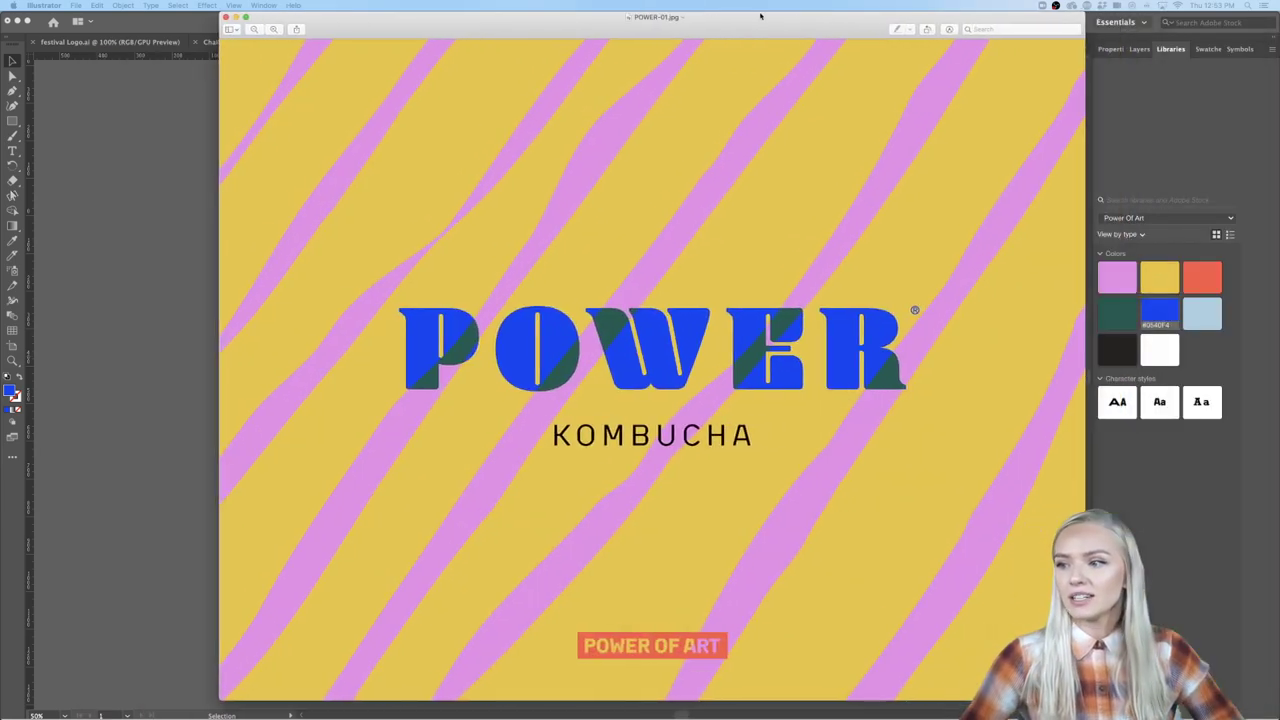
{"action": "mouse_move", "coordinate": [145, 715]}
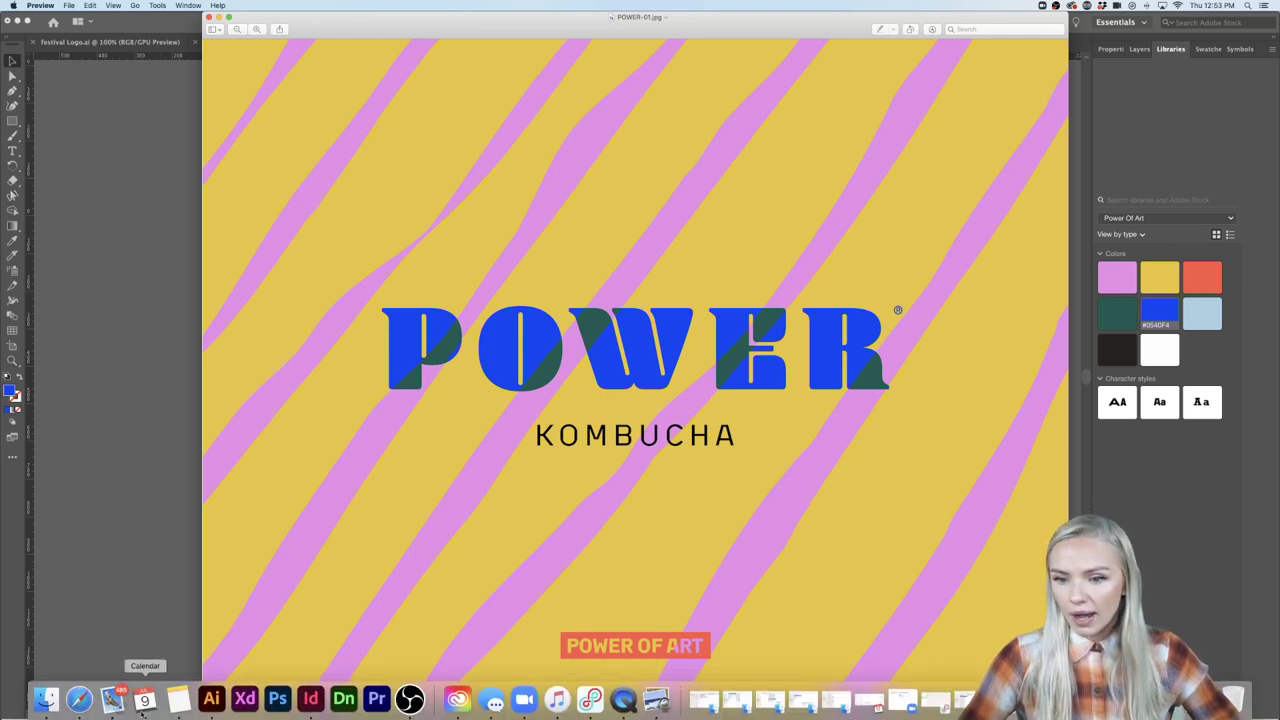
Bring the Safari window showing Discord to the front.
{"action": "left_click", "coordinate": [80, 699]}
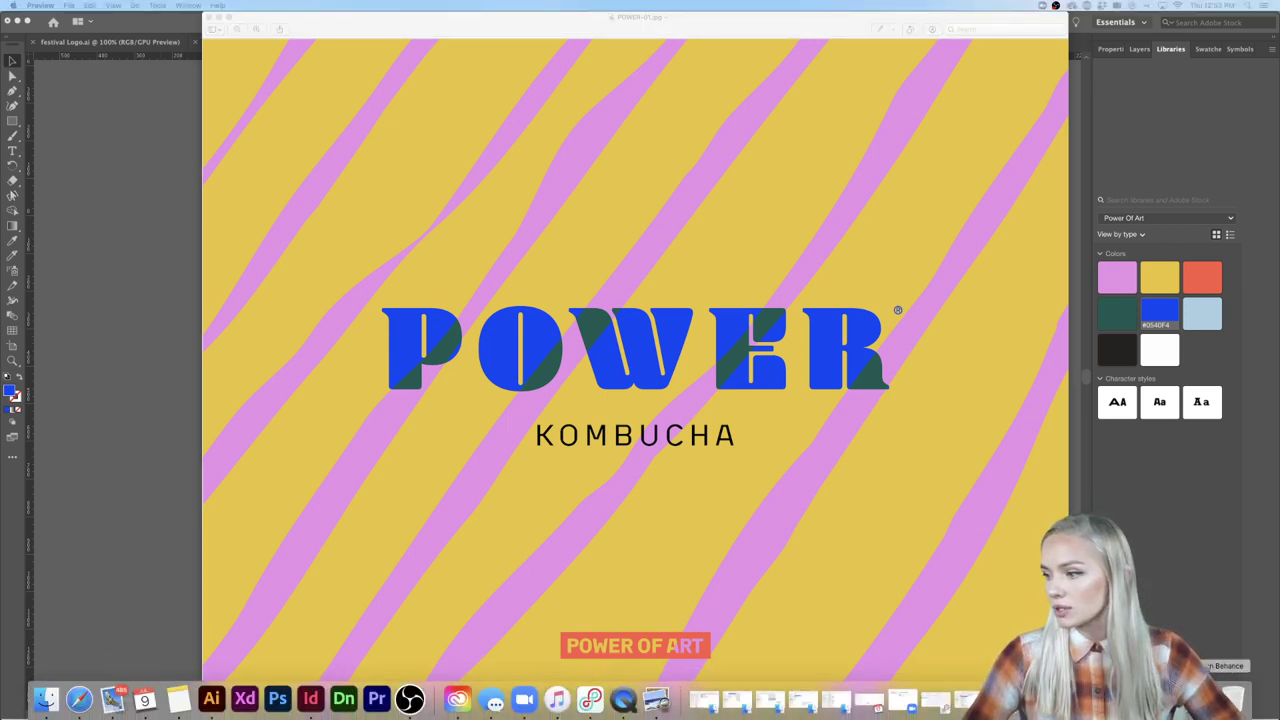
{"action": "left_click", "coordinate": [1232, 690]}
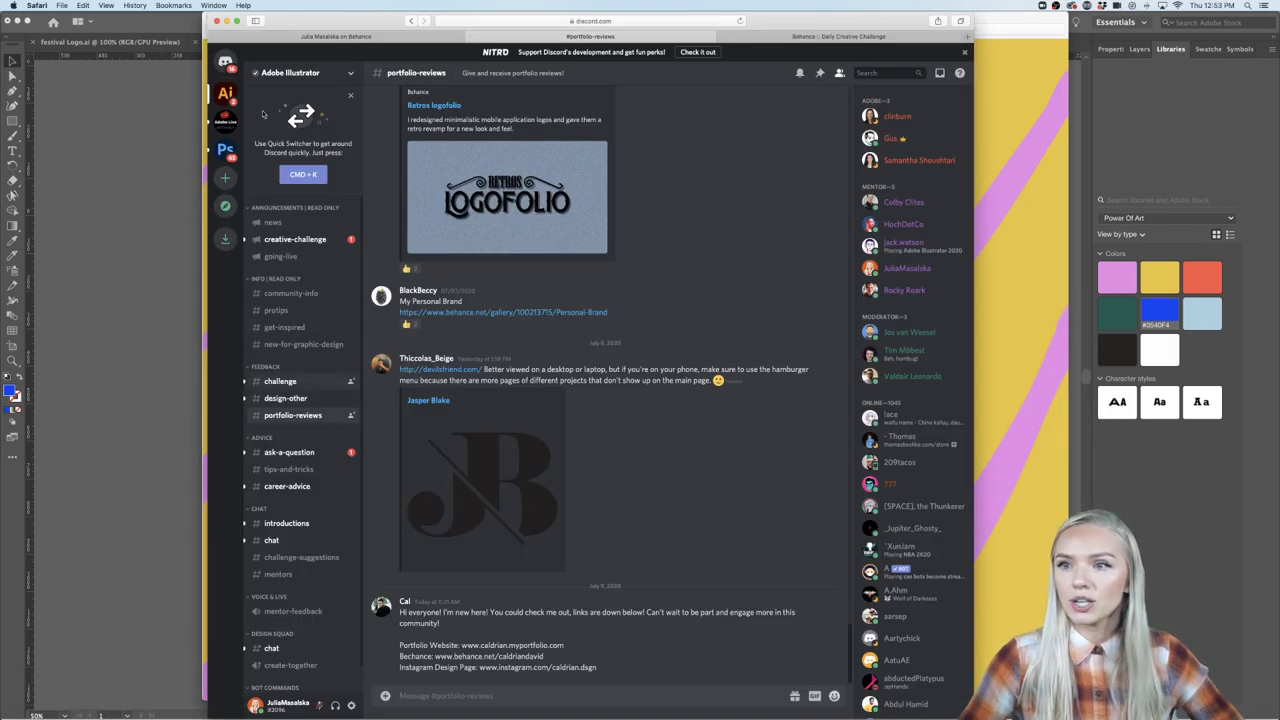
In the #challenge channel, attach the exported Artboard 1-100.jpg image.
{"action": "left_click", "coordinate": [290, 381]}
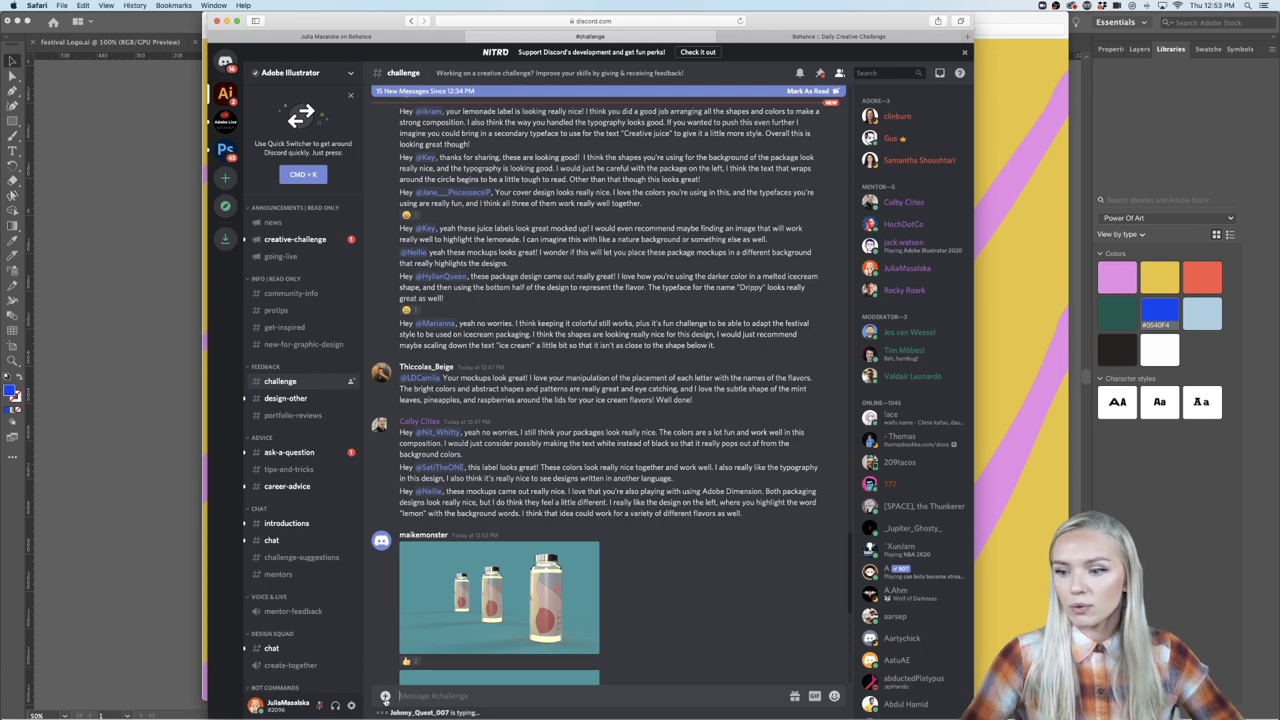
{"action": "left_click", "coordinate": [385, 696]}
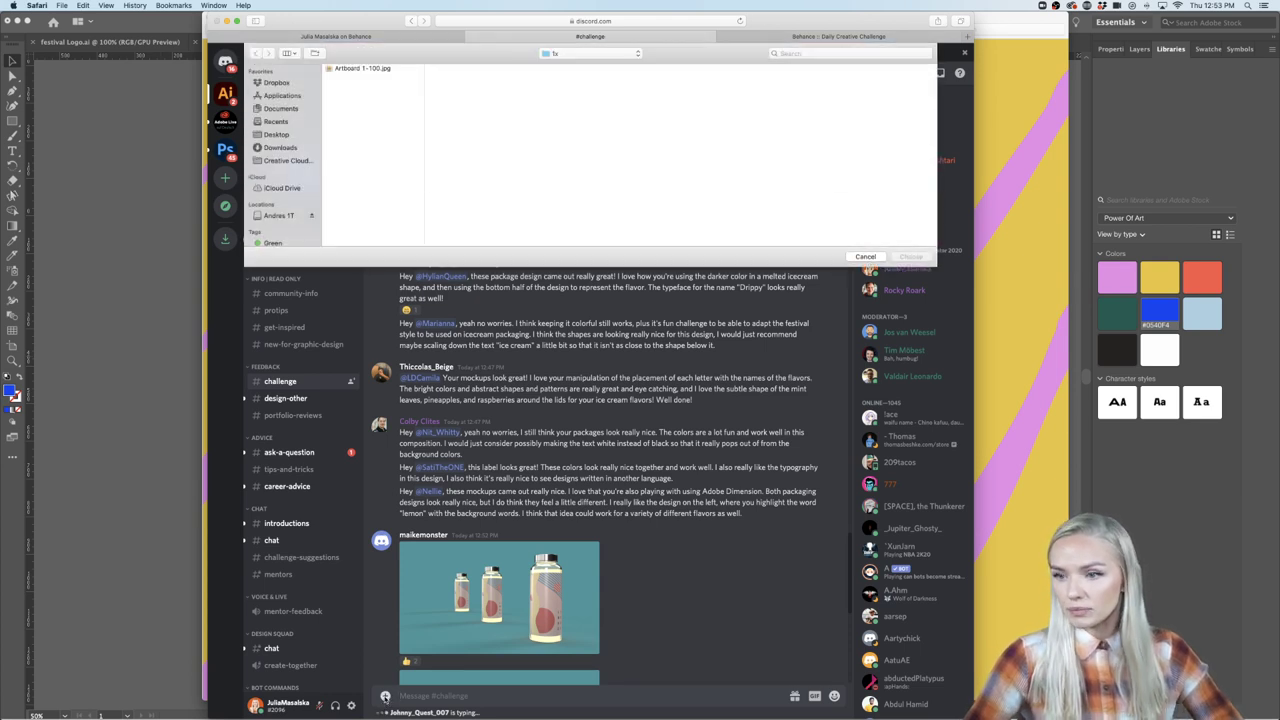
{"action": "left_click", "coordinate": [370, 68]}
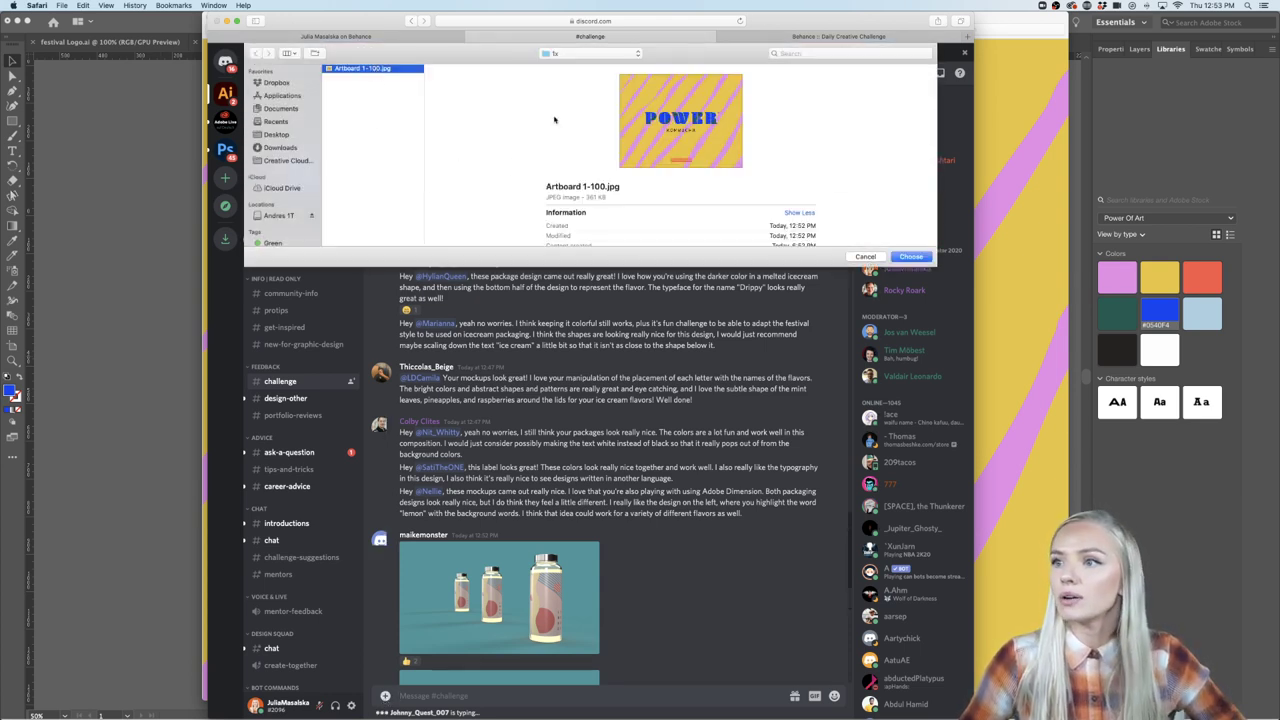
{"action": "left_click", "coordinate": [902, 258]}
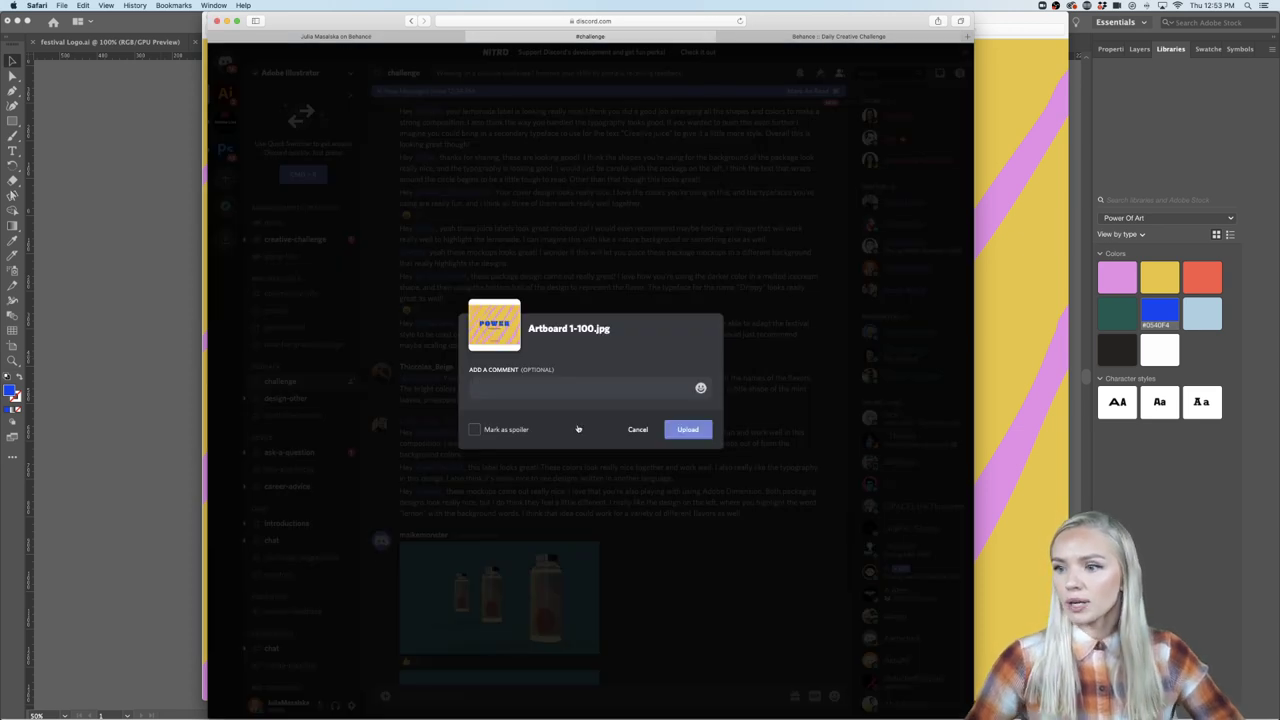
Post it with the comment 'My challenge of today' plus an Illustrator emoji, then maximize Discord.
{"action": "type", "text": "My "}
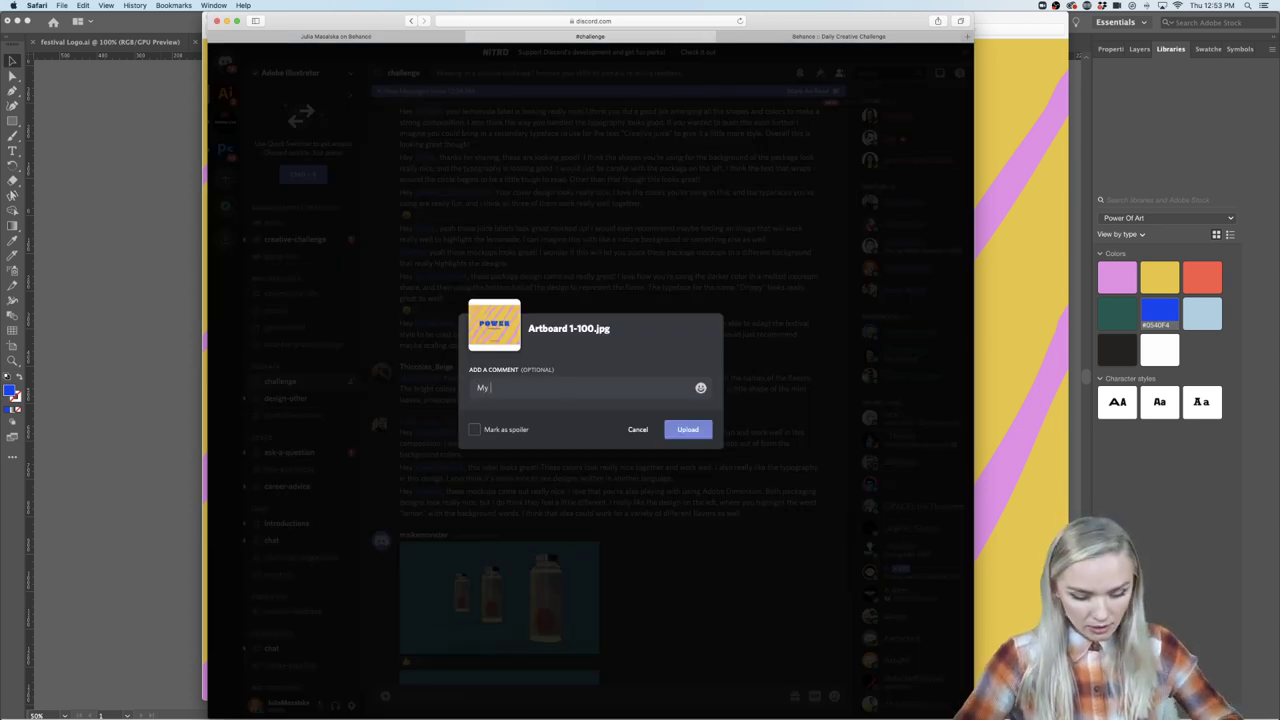
{"action": "type", "text": "challenge of "}
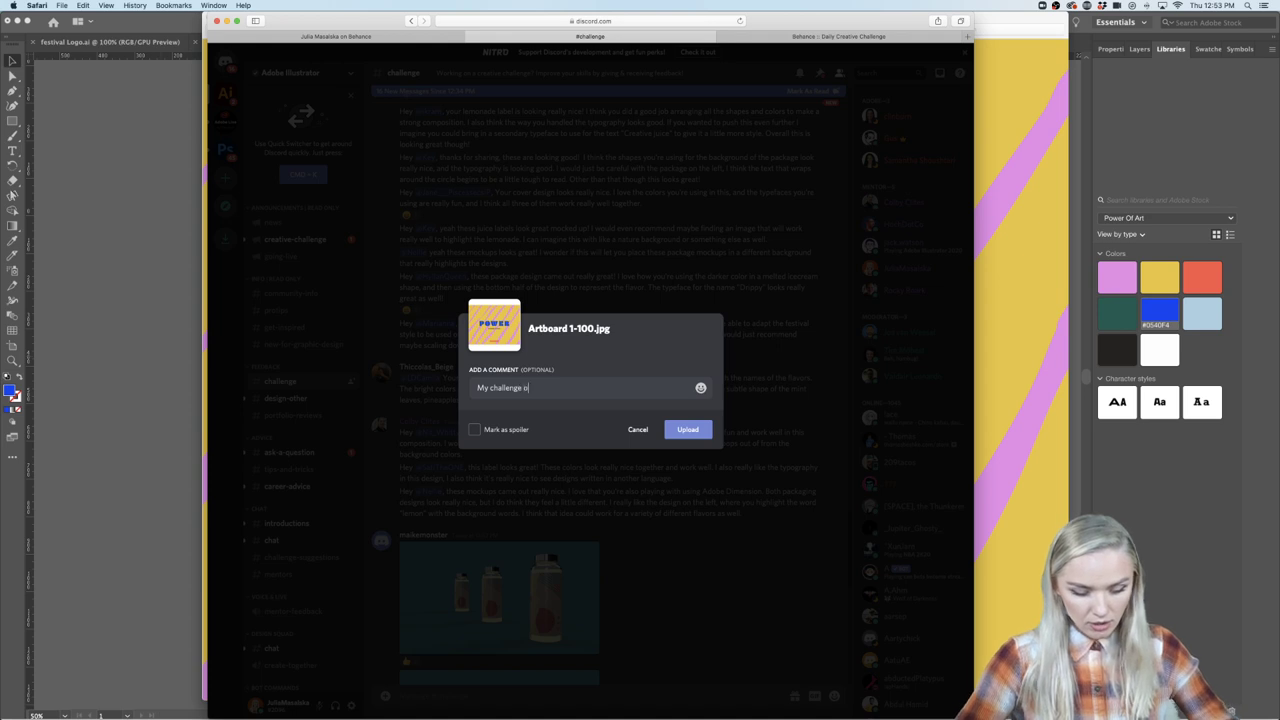
{"action": "type", "text": "today"}
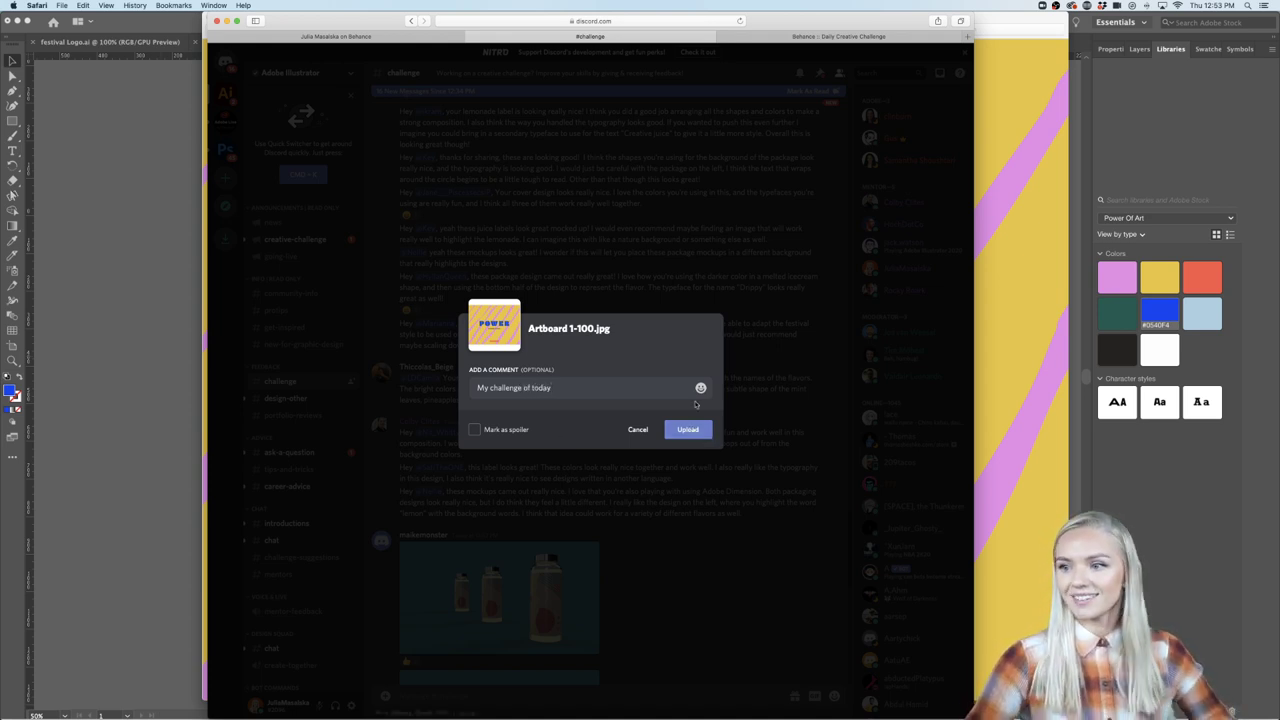
{"action": "left_click", "coordinate": [700, 388]}
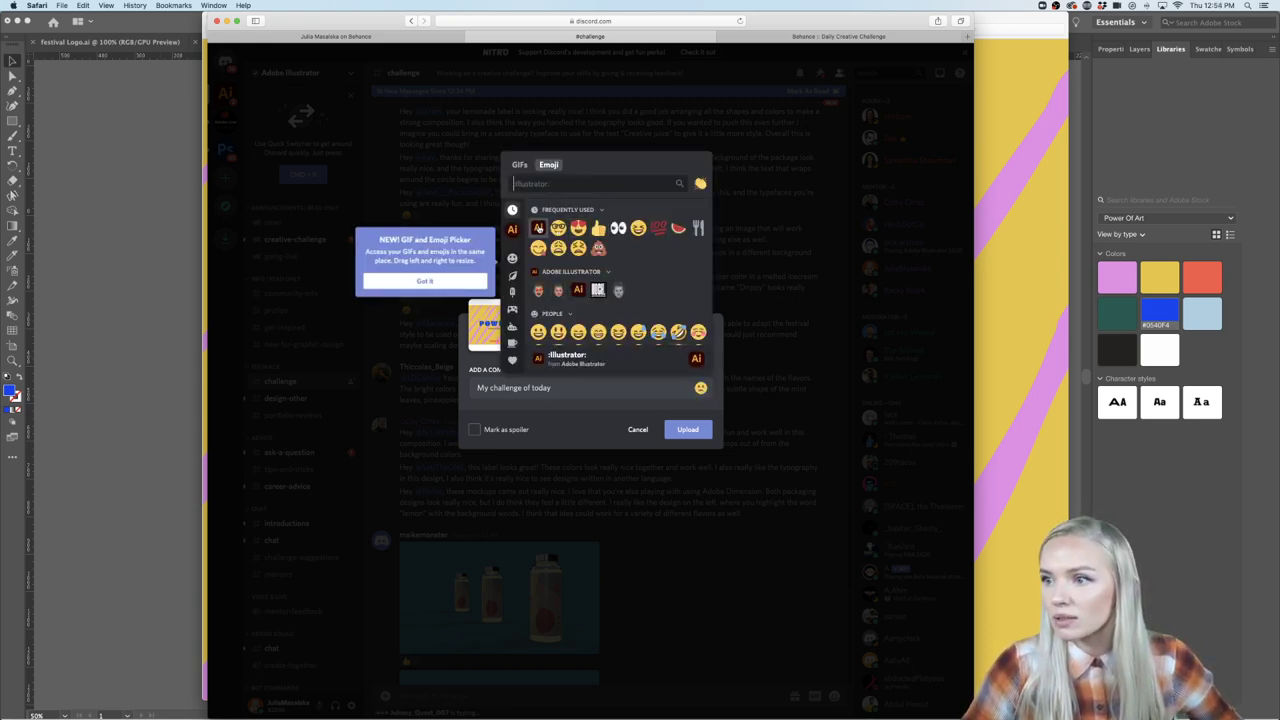
{"action": "left_click", "coordinate": [657, 228]}
{"action": "left_click", "coordinate": [688, 429]}
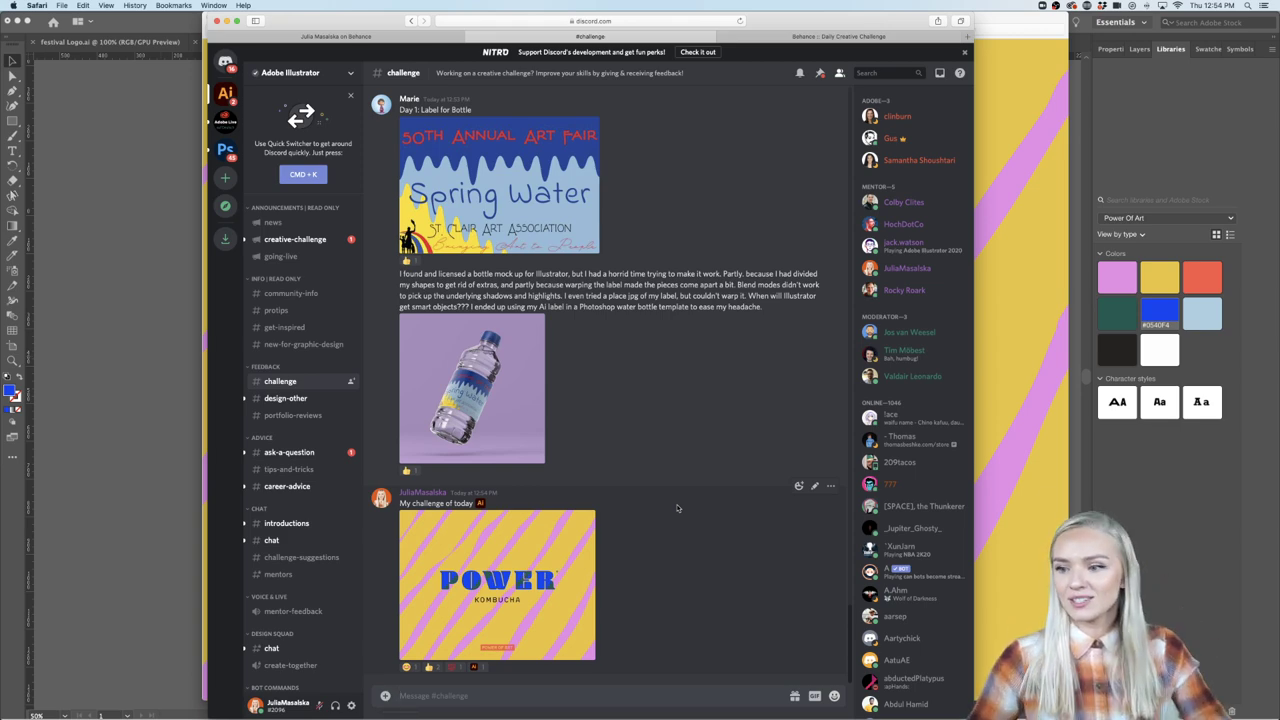
{"action": "left_click", "coordinate": [237, 21]}
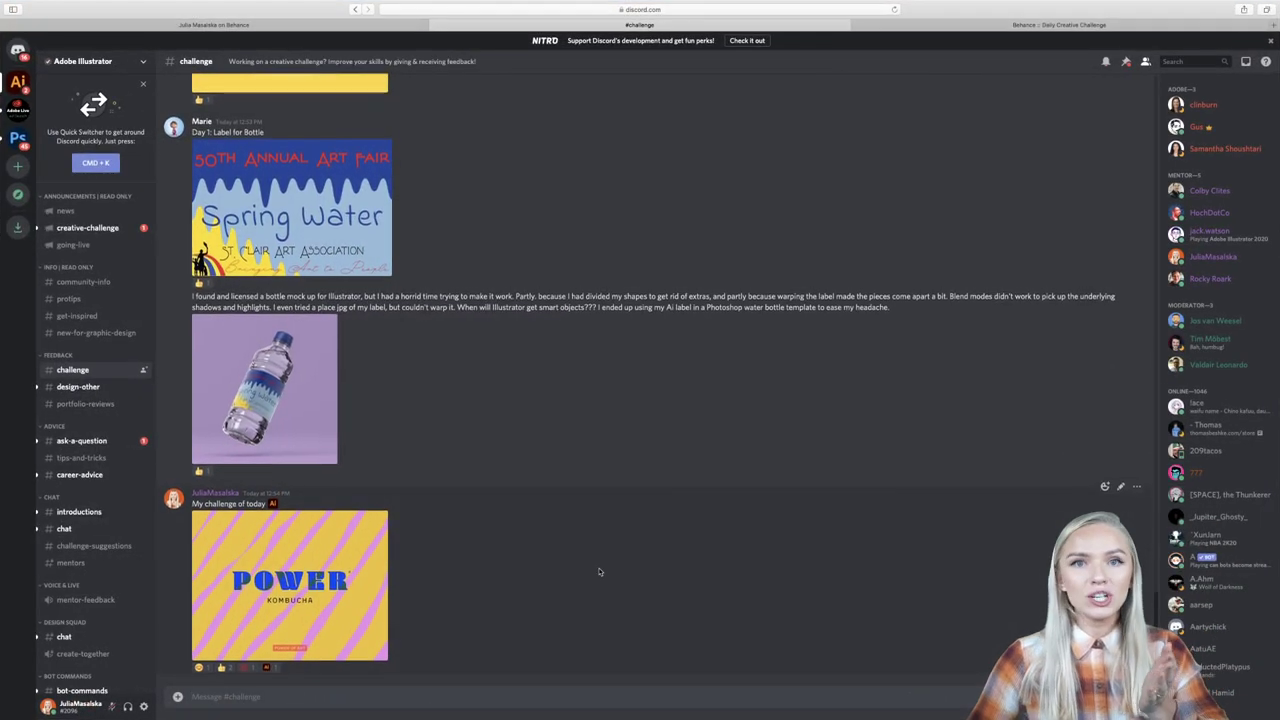